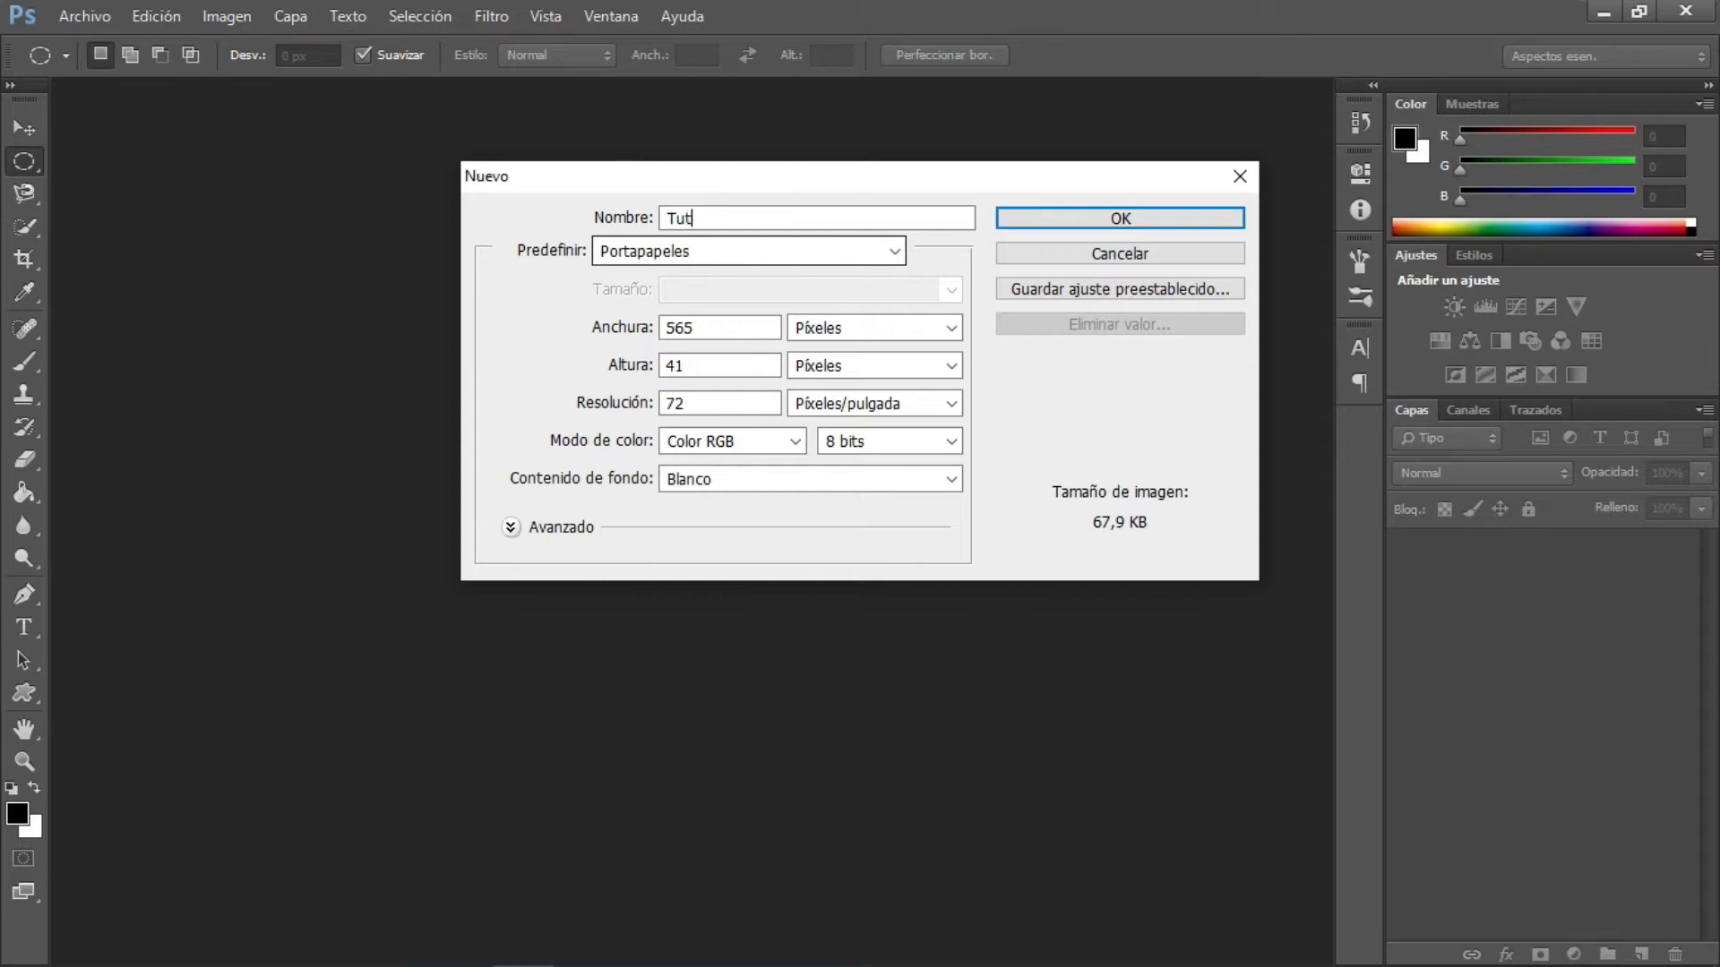
- Create a new document named Tutorial, 2000 by 2000 pixels at 300 pixels per inch
{"action": "double_click", "coordinate": [739, 327]}
{"action": "type", "text": "2"}
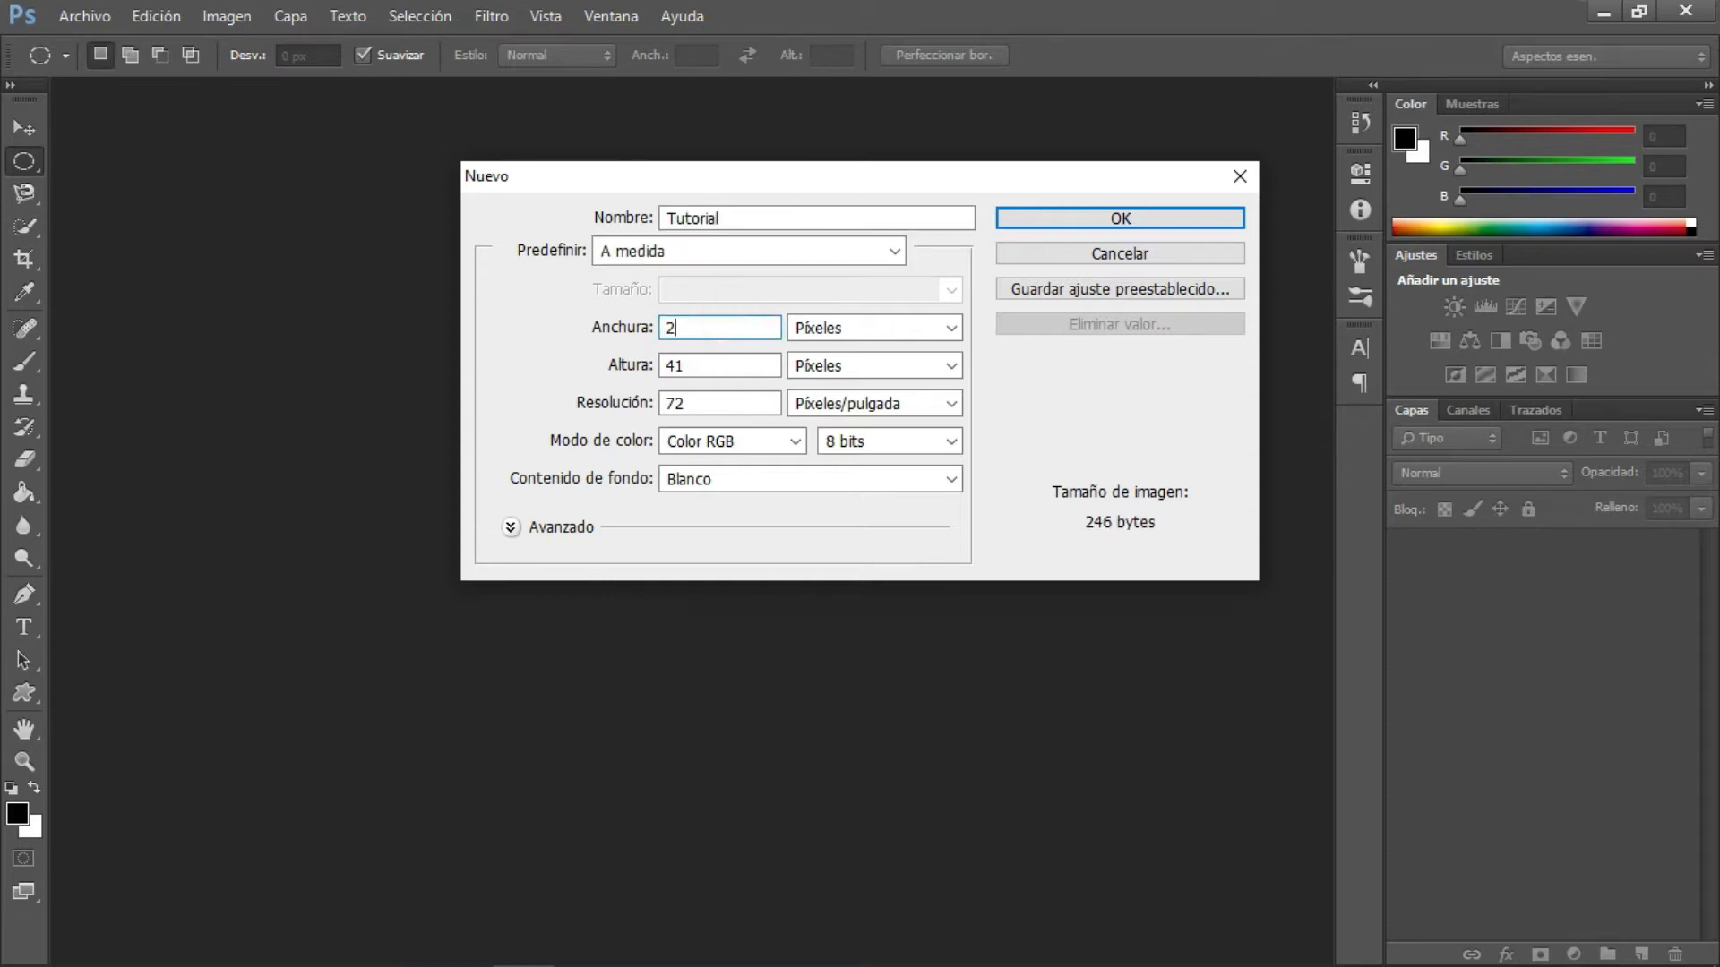
{"action": "type", "text": "000"}
{"action": "double_click", "coordinate": [703, 359]}
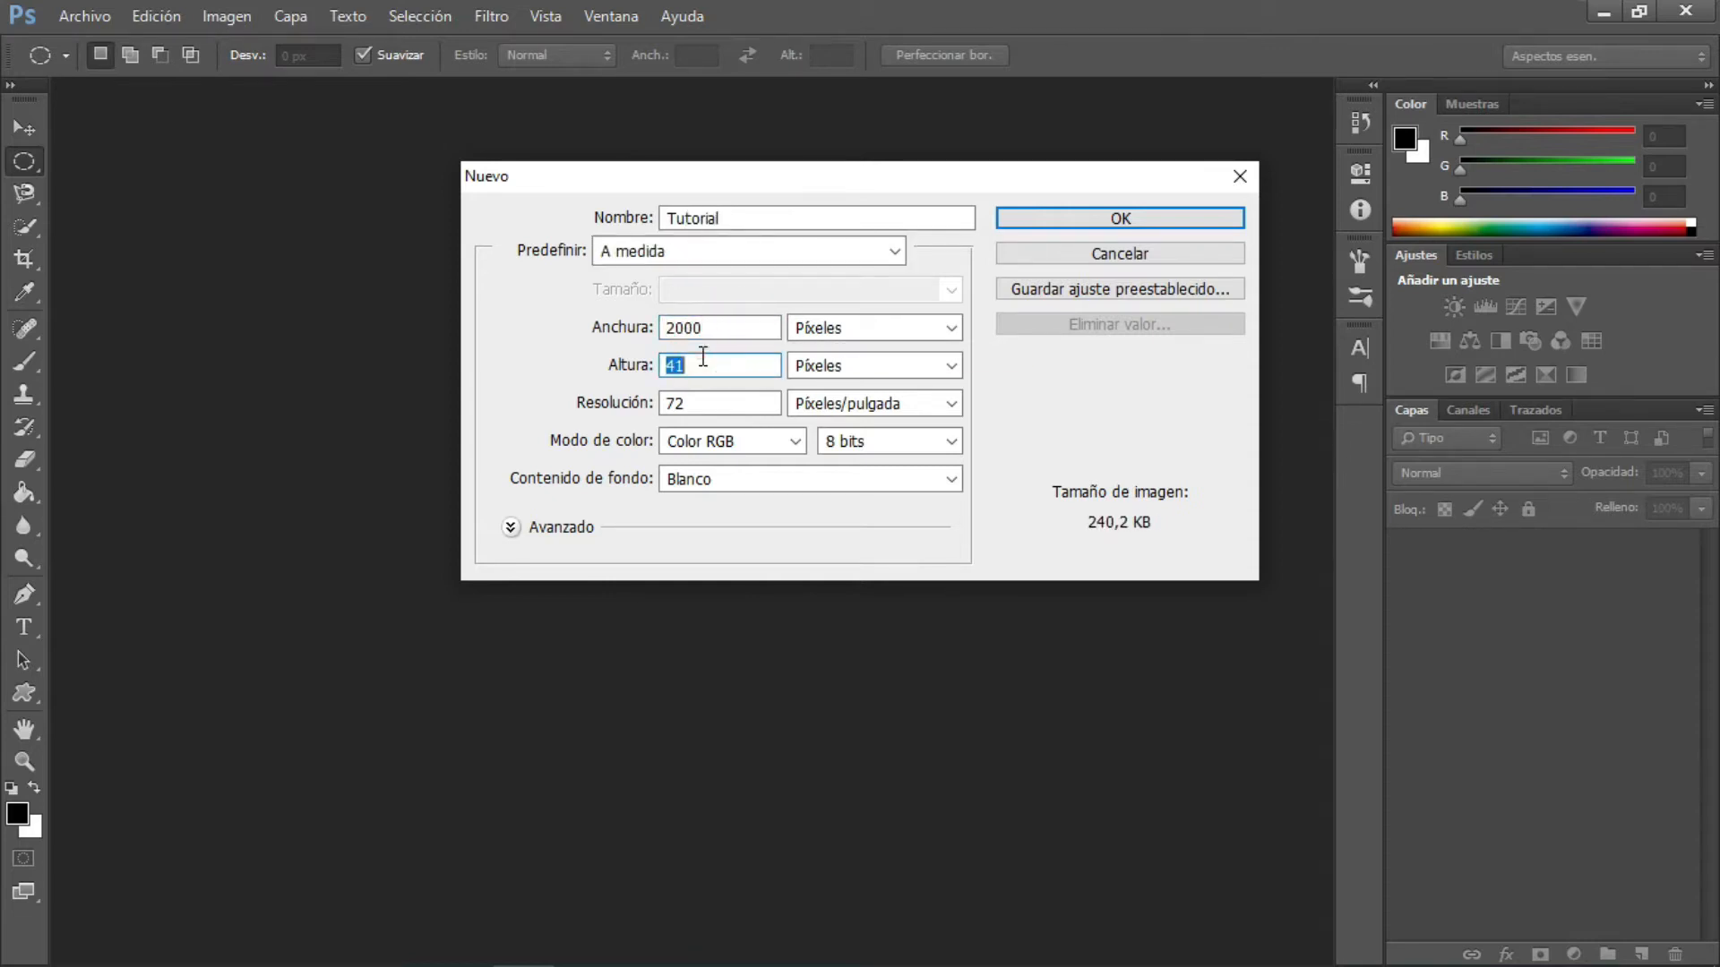
{"action": "type", "text": "2000"}
{"action": "double_click", "coordinate": [707, 402]}
{"action": "key", "text": "BackSpace"}
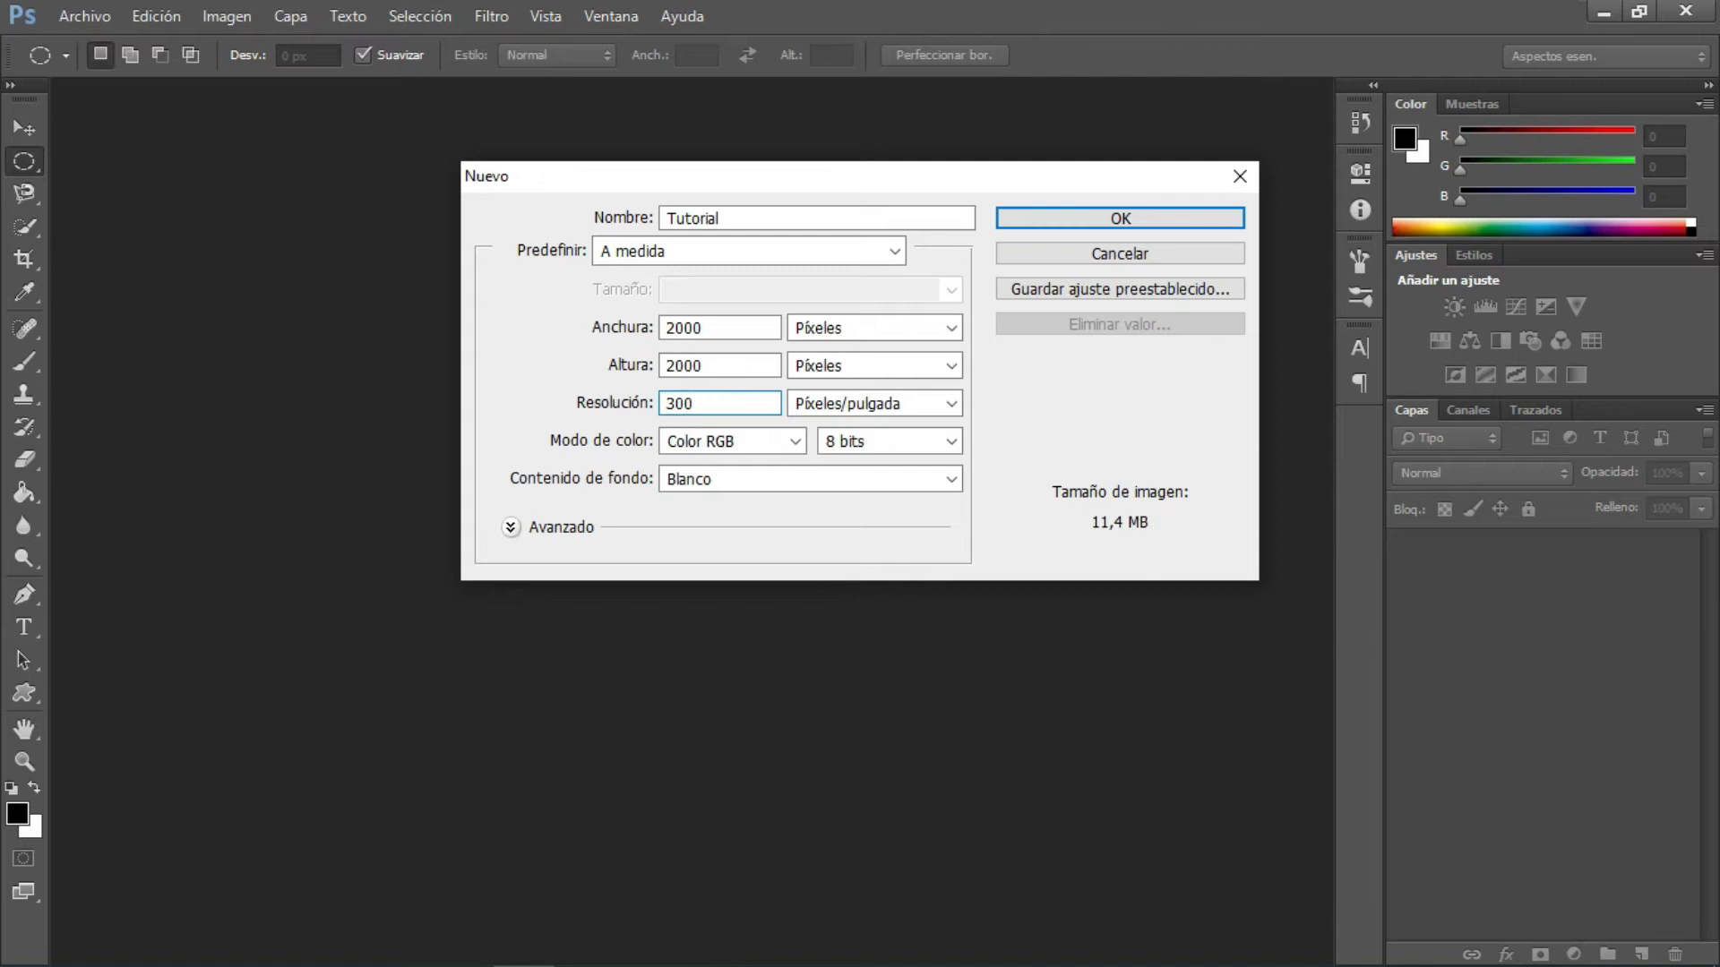
{"action": "left_click", "coordinate": [1090, 215]}
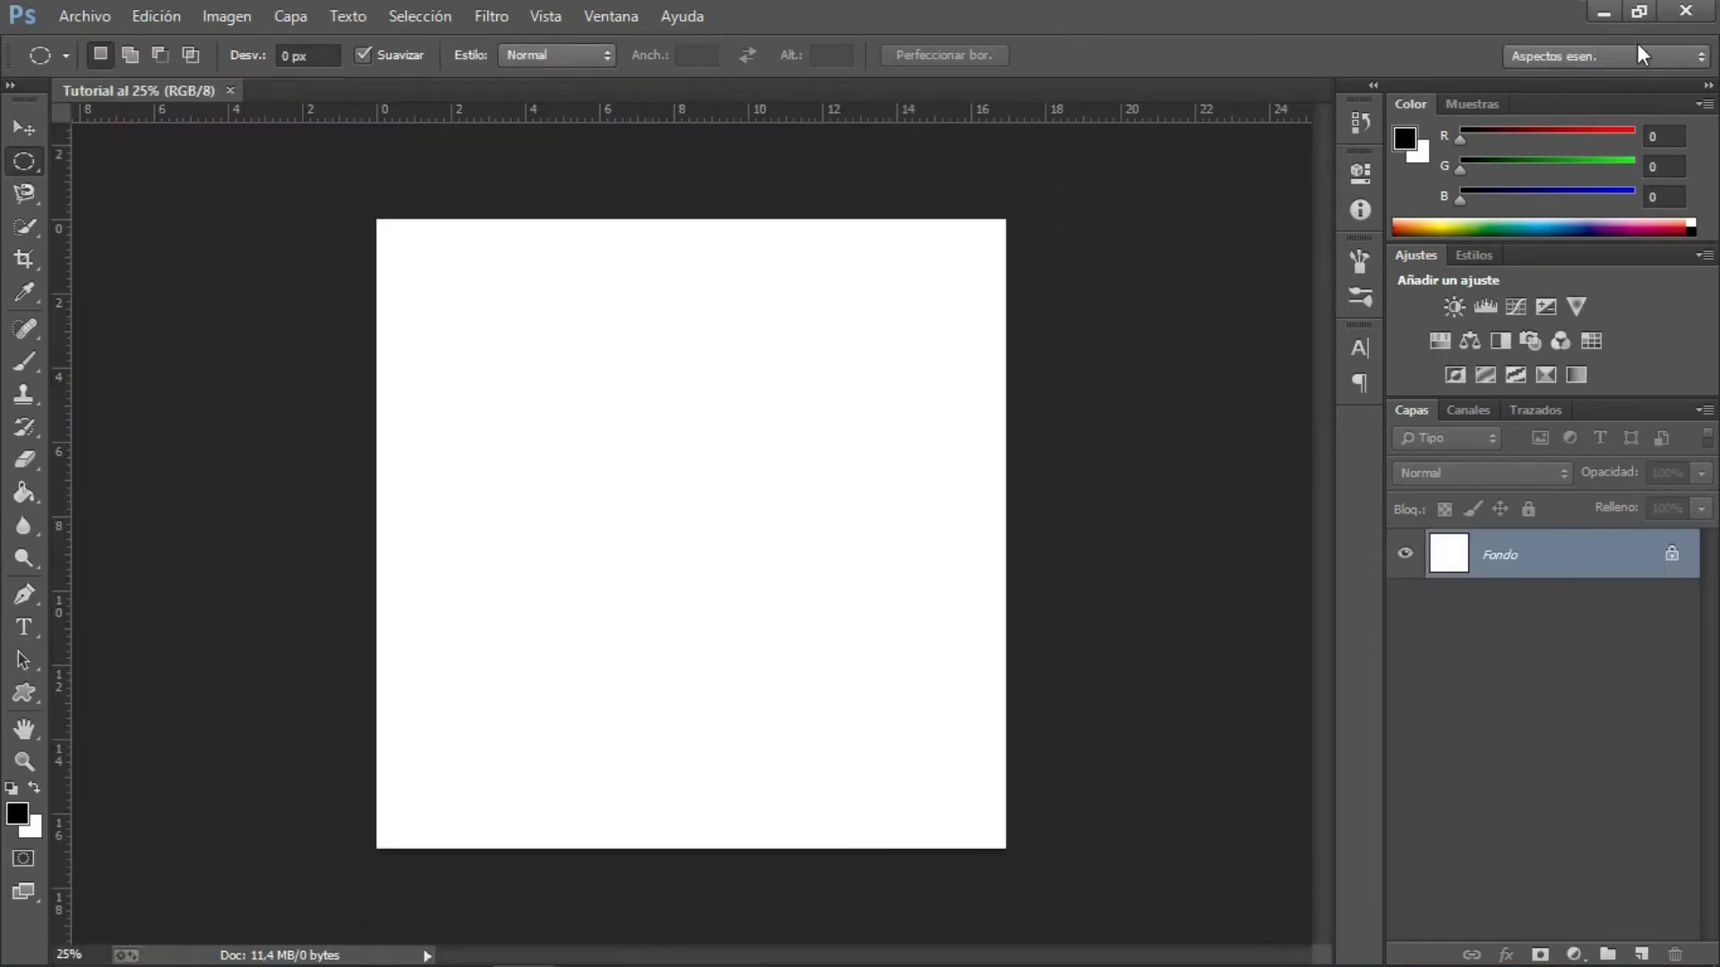
- Place the woman-in-suit image from the desktop into the document as a new layer
{"action": "left_click", "coordinate": [1643, 14]}
{"action": "left_click_drag", "start_coordinate": [1155, 652], "coordinate": [306, 454]}
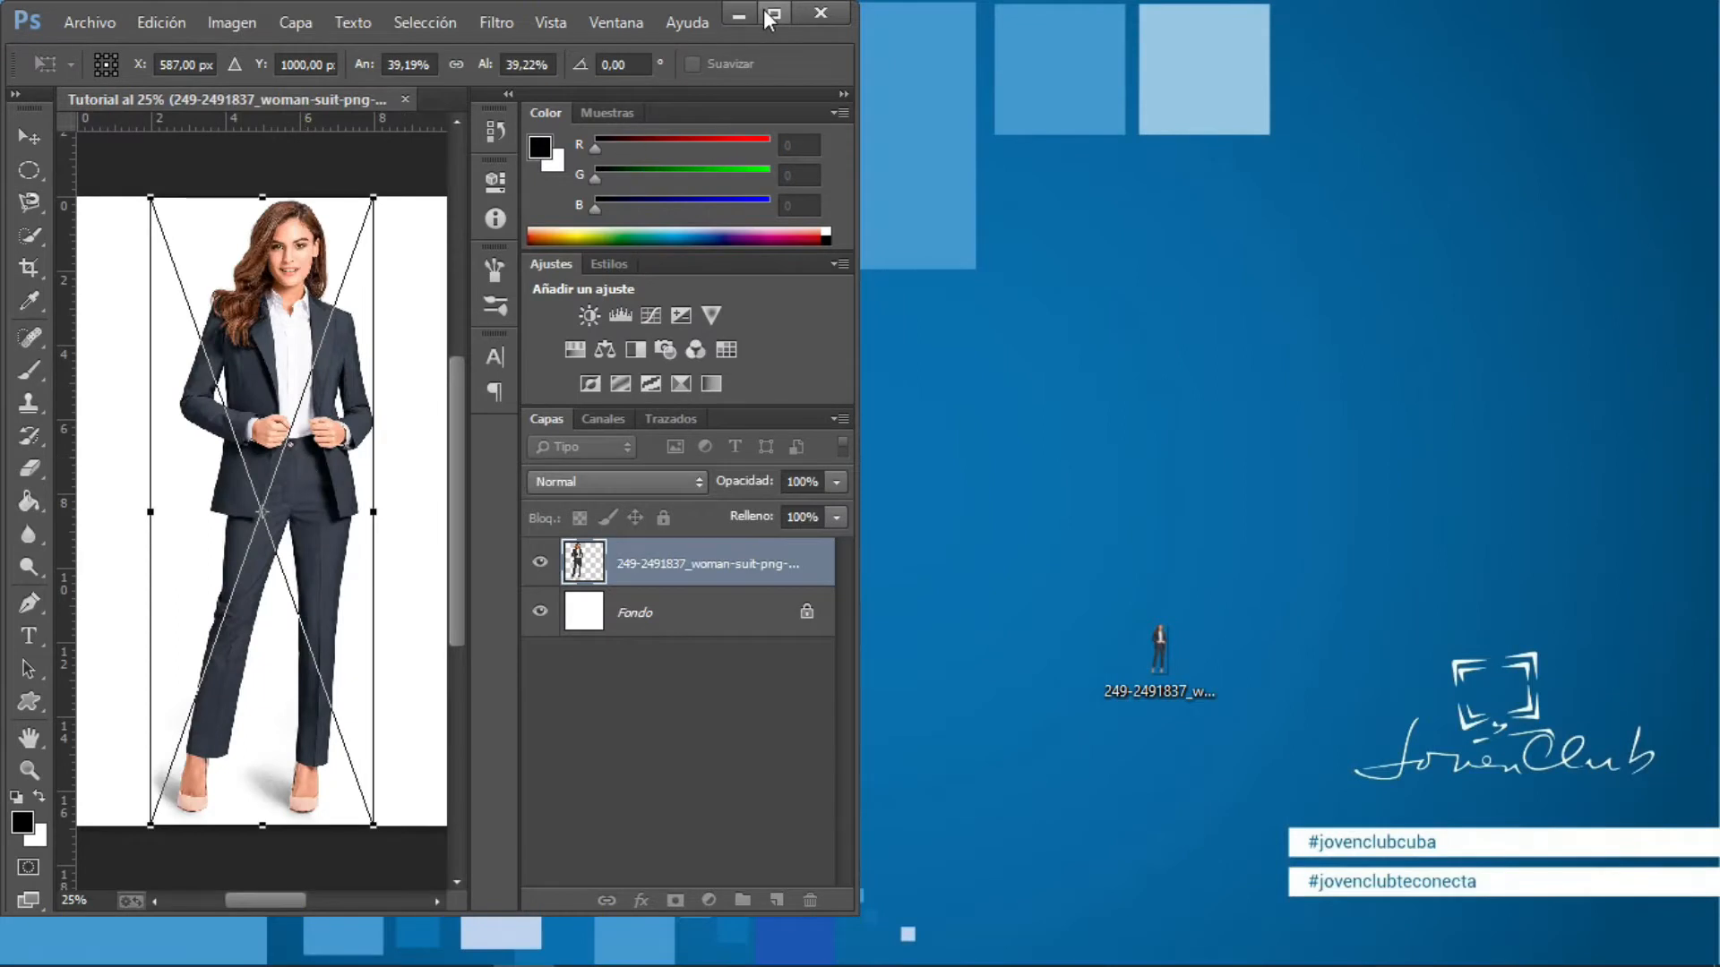
{"action": "left_click", "coordinate": [772, 14]}
{"action": "key", "text": "Return"}
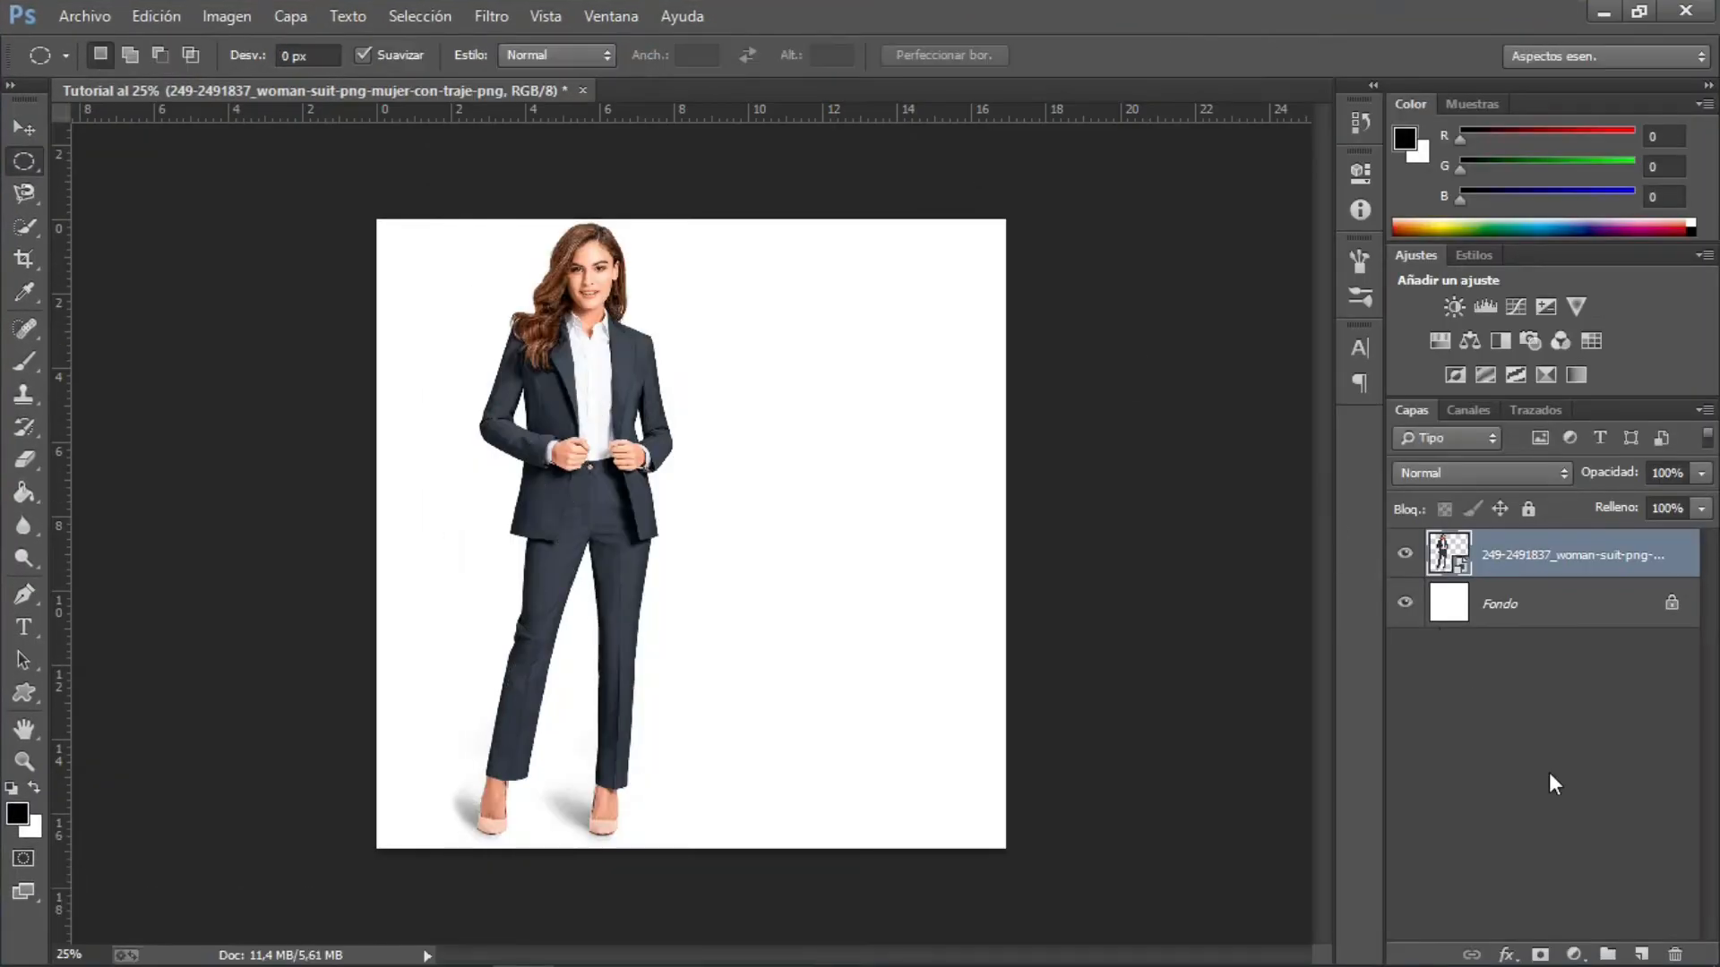
- Create a layer group named Fondo beneath the woman's layer
{"action": "left_click", "coordinate": [1608, 954]}
{"action": "left_click_drag", "start_coordinate": [1526, 544], "coordinate": [1532, 602]}
{"action": "double_click", "coordinate": [1507, 595]}
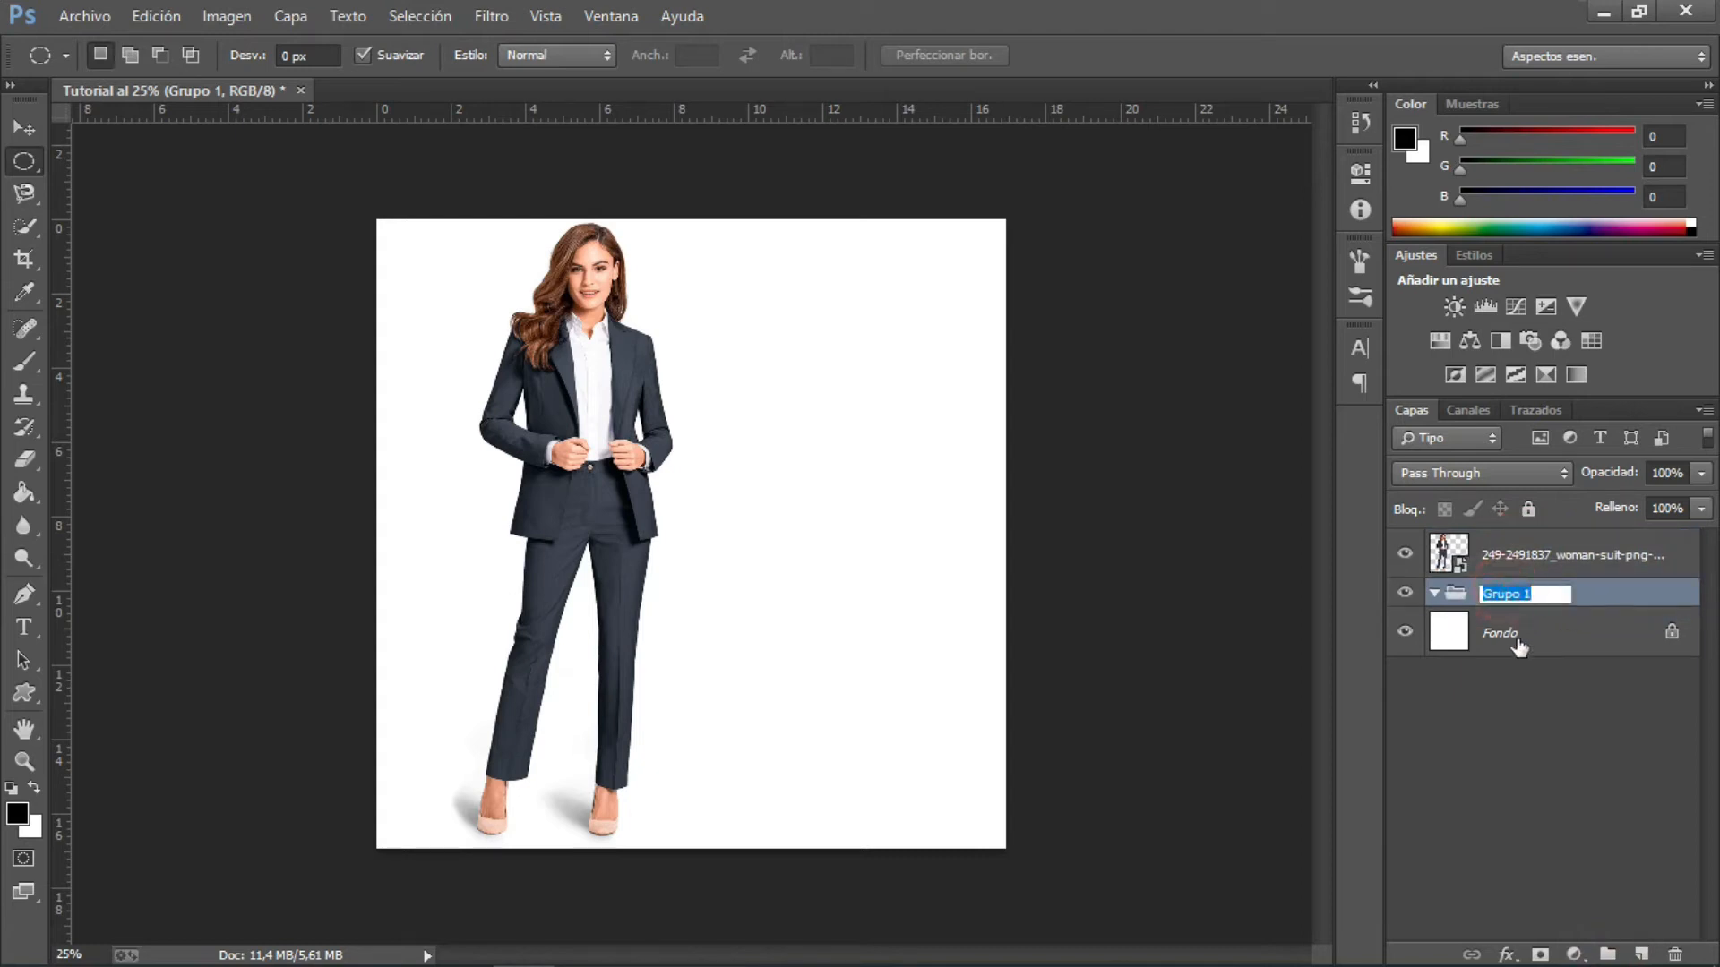
{"action": "type", "text": "Fondo"}
{"action": "key", "text": "Return"}
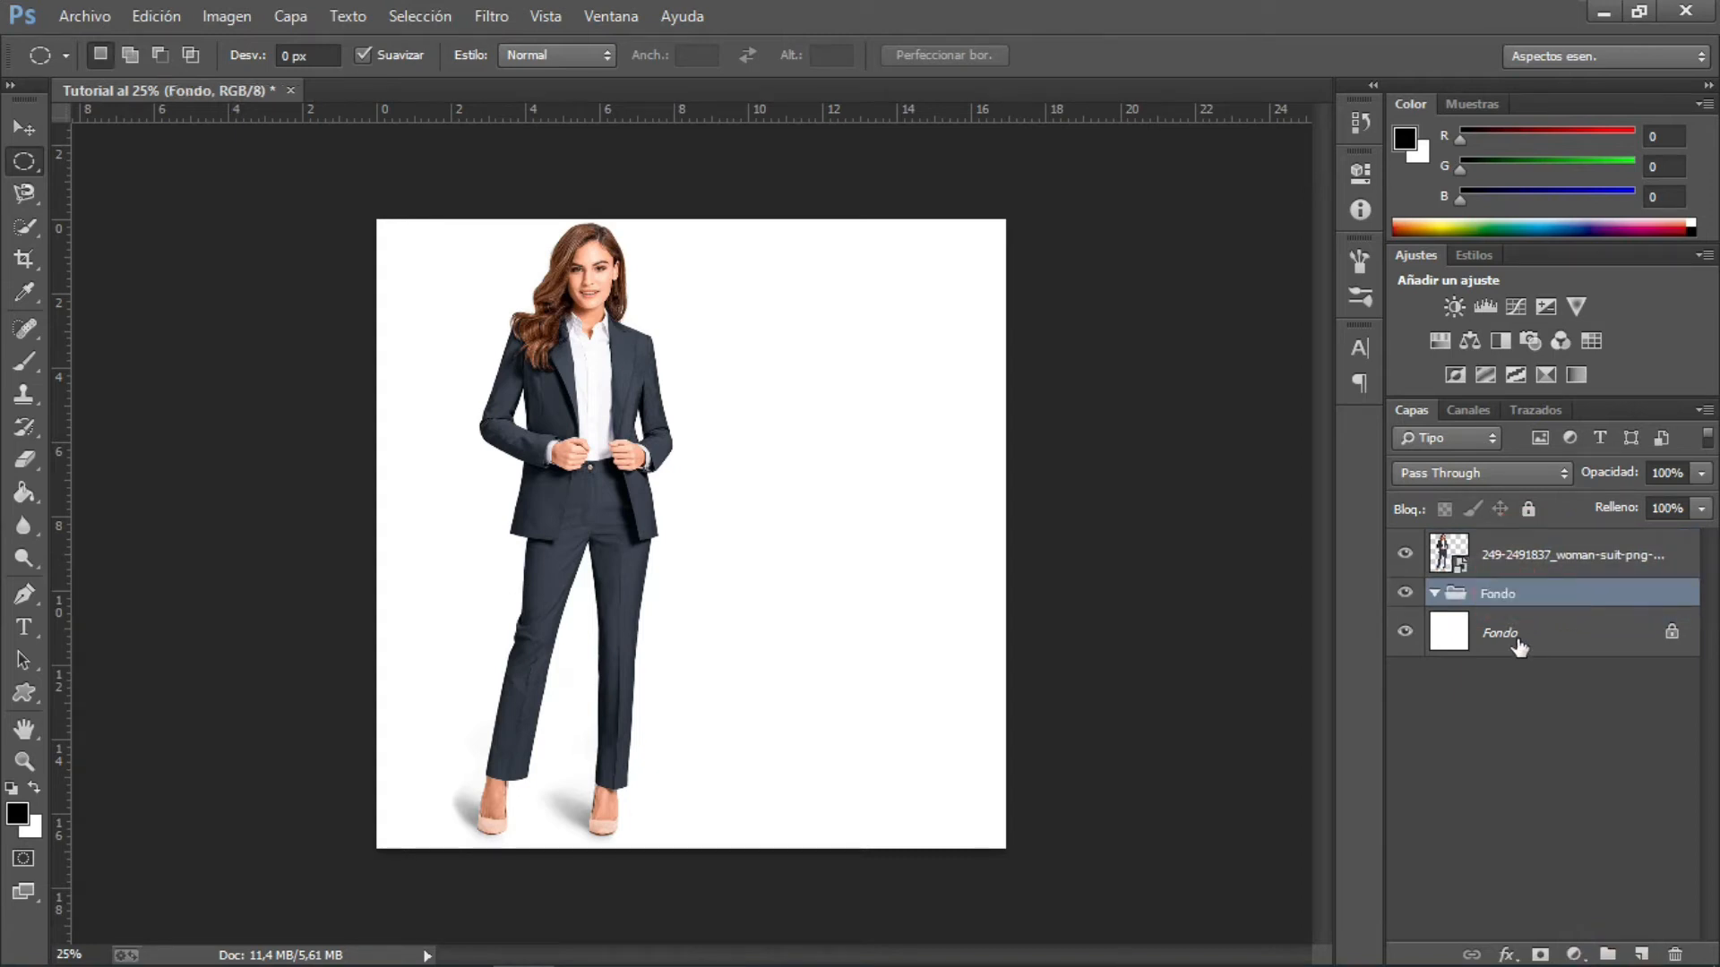
- Add a solid orange color fill layer, f3a200, inside the Fondo group
{"action": "left_click", "coordinate": [1574, 955]}
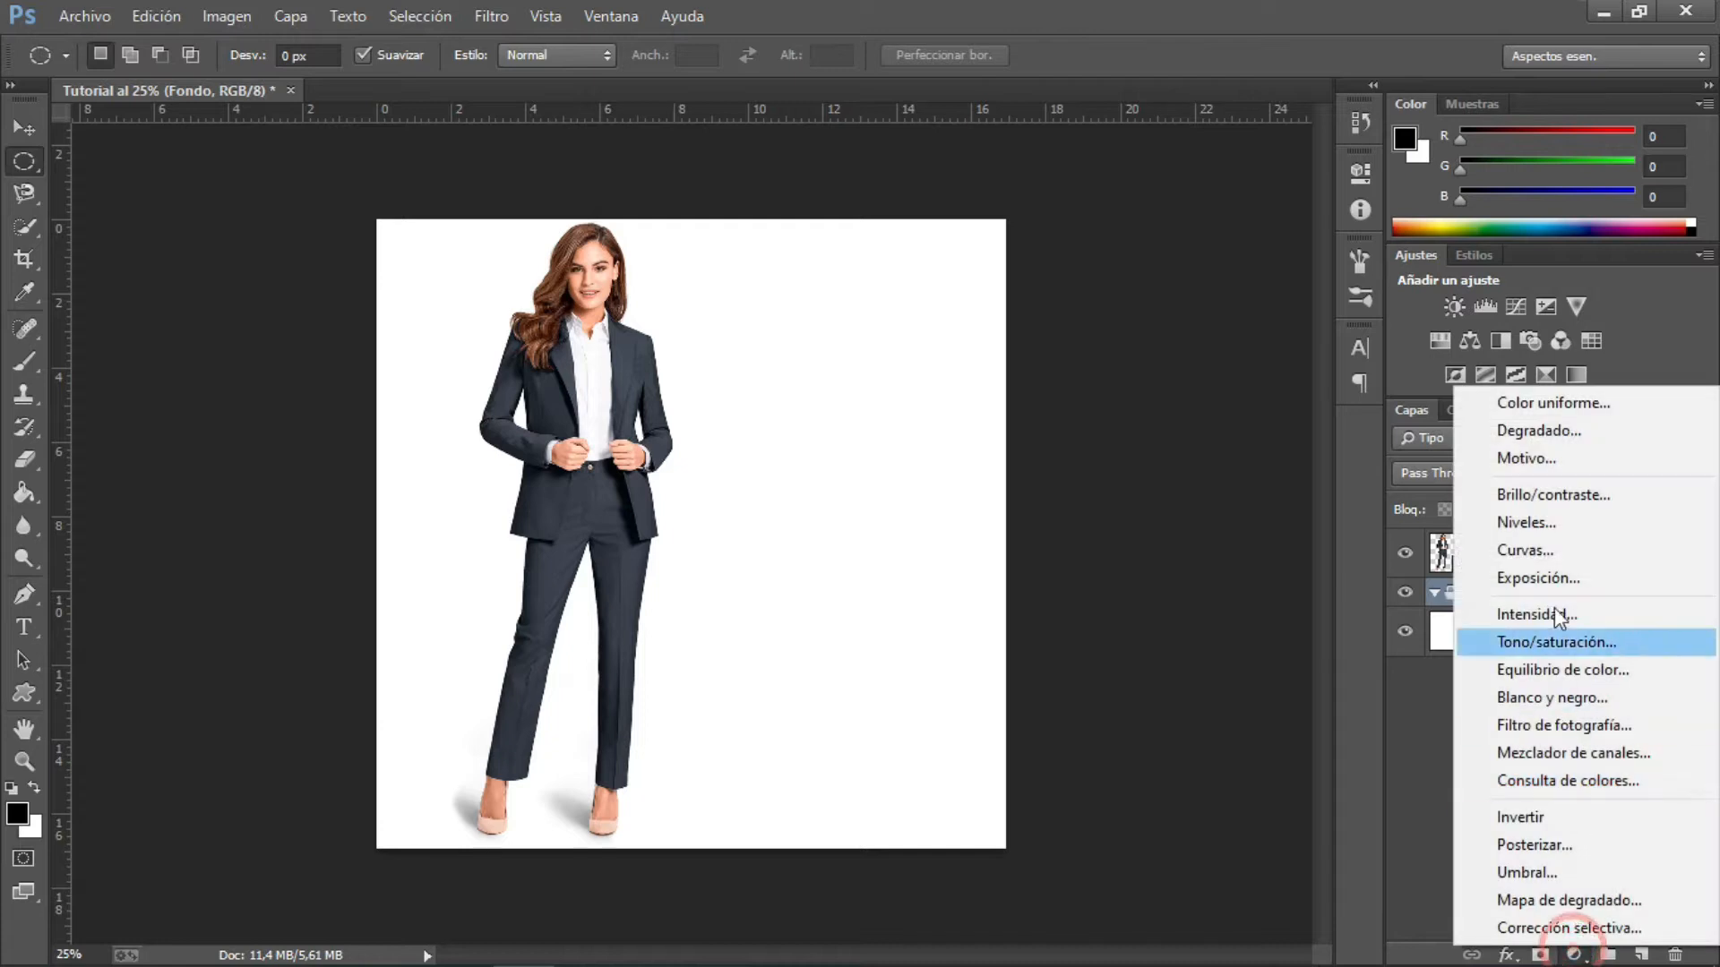
{"action": "left_click", "coordinate": [1552, 410]}
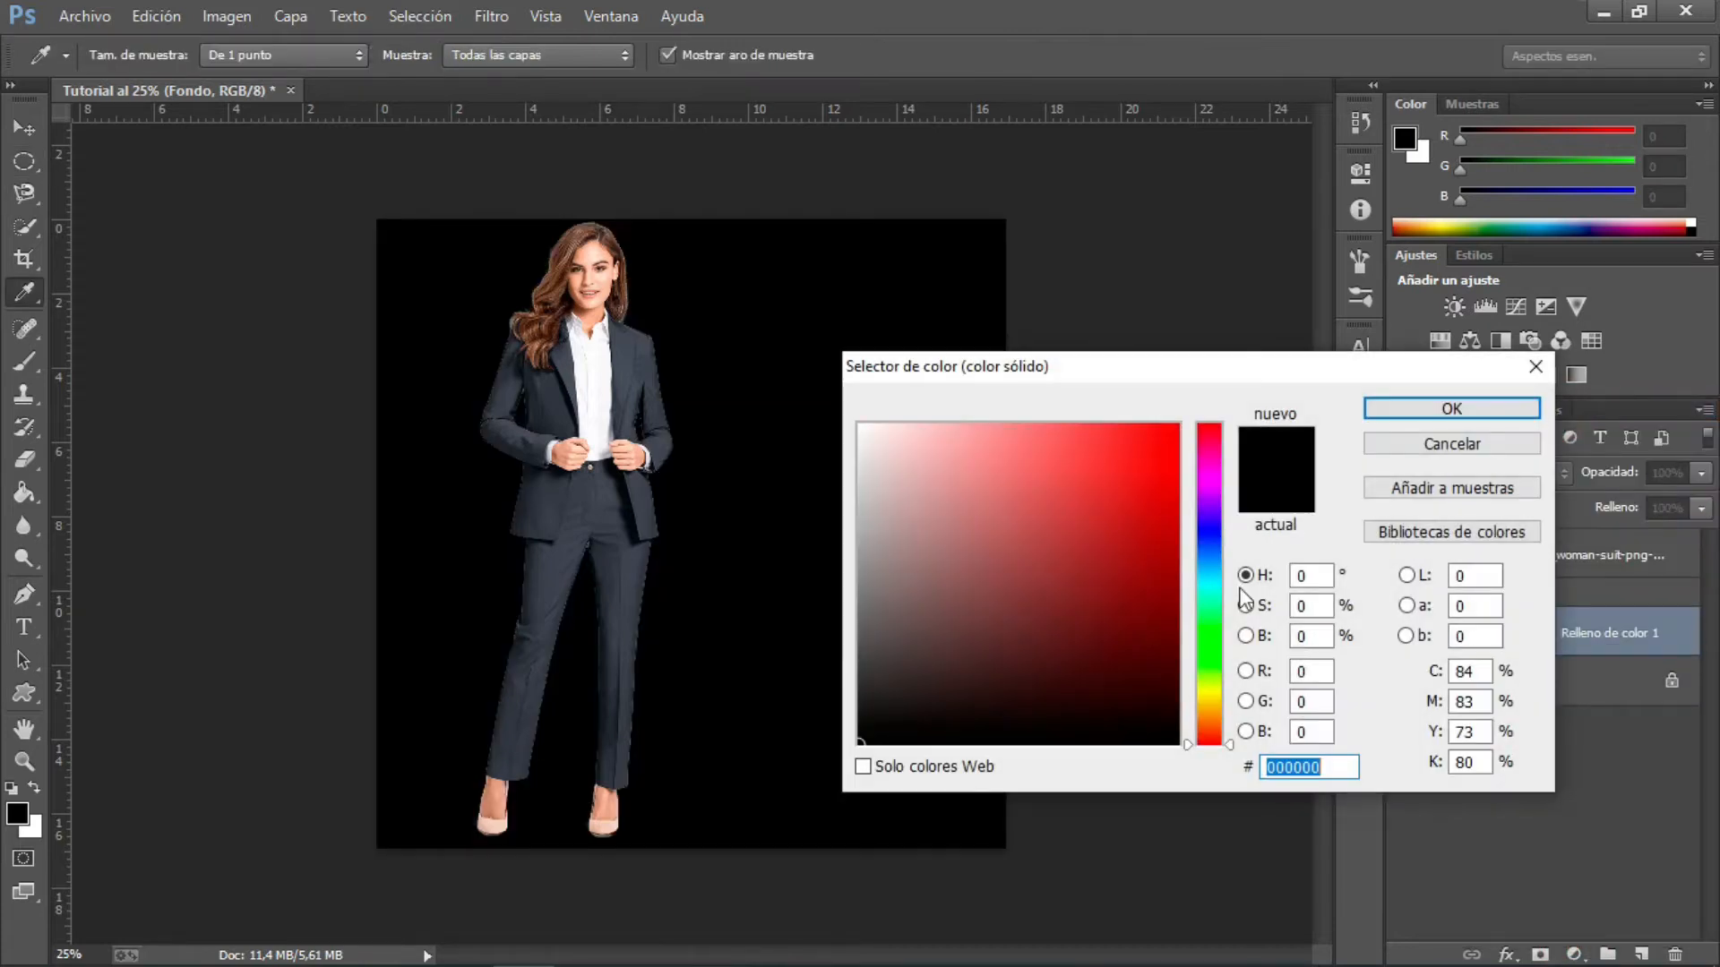
{"action": "left_click", "coordinate": [1245, 731]}
{"action": "left_click", "coordinate": [1063, 618]}
{"action": "left_click", "coordinate": [1163, 541]}
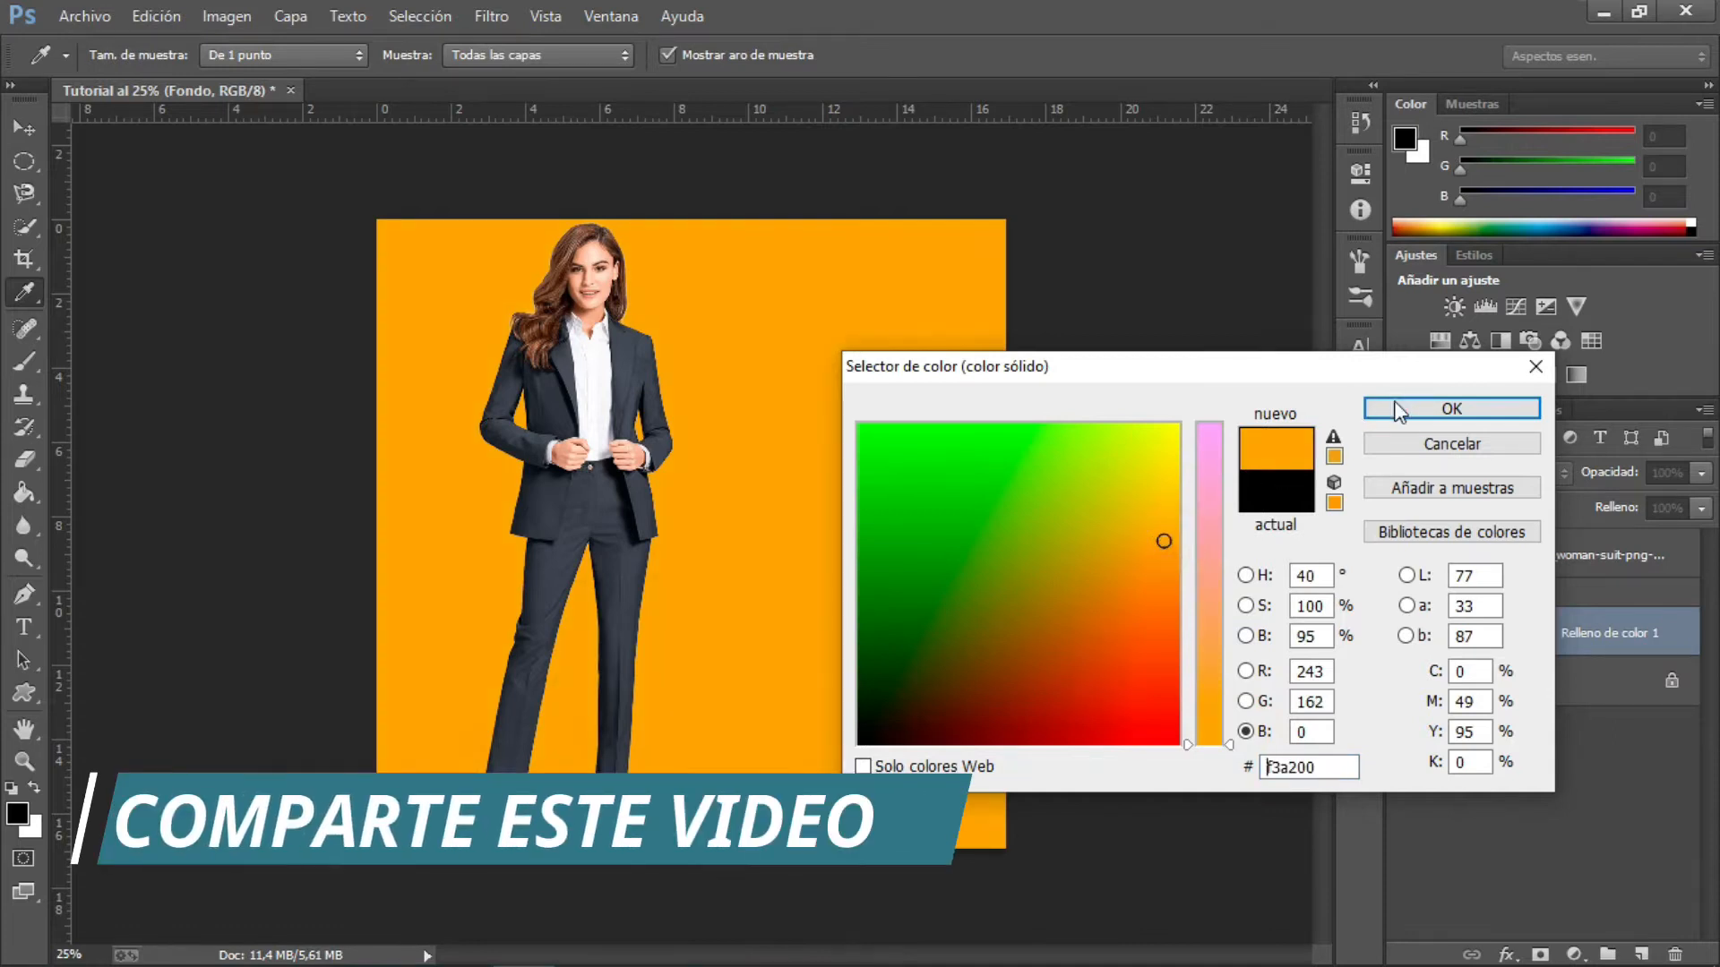
{"action": "left_click", "coordinate": [1397, 407]}
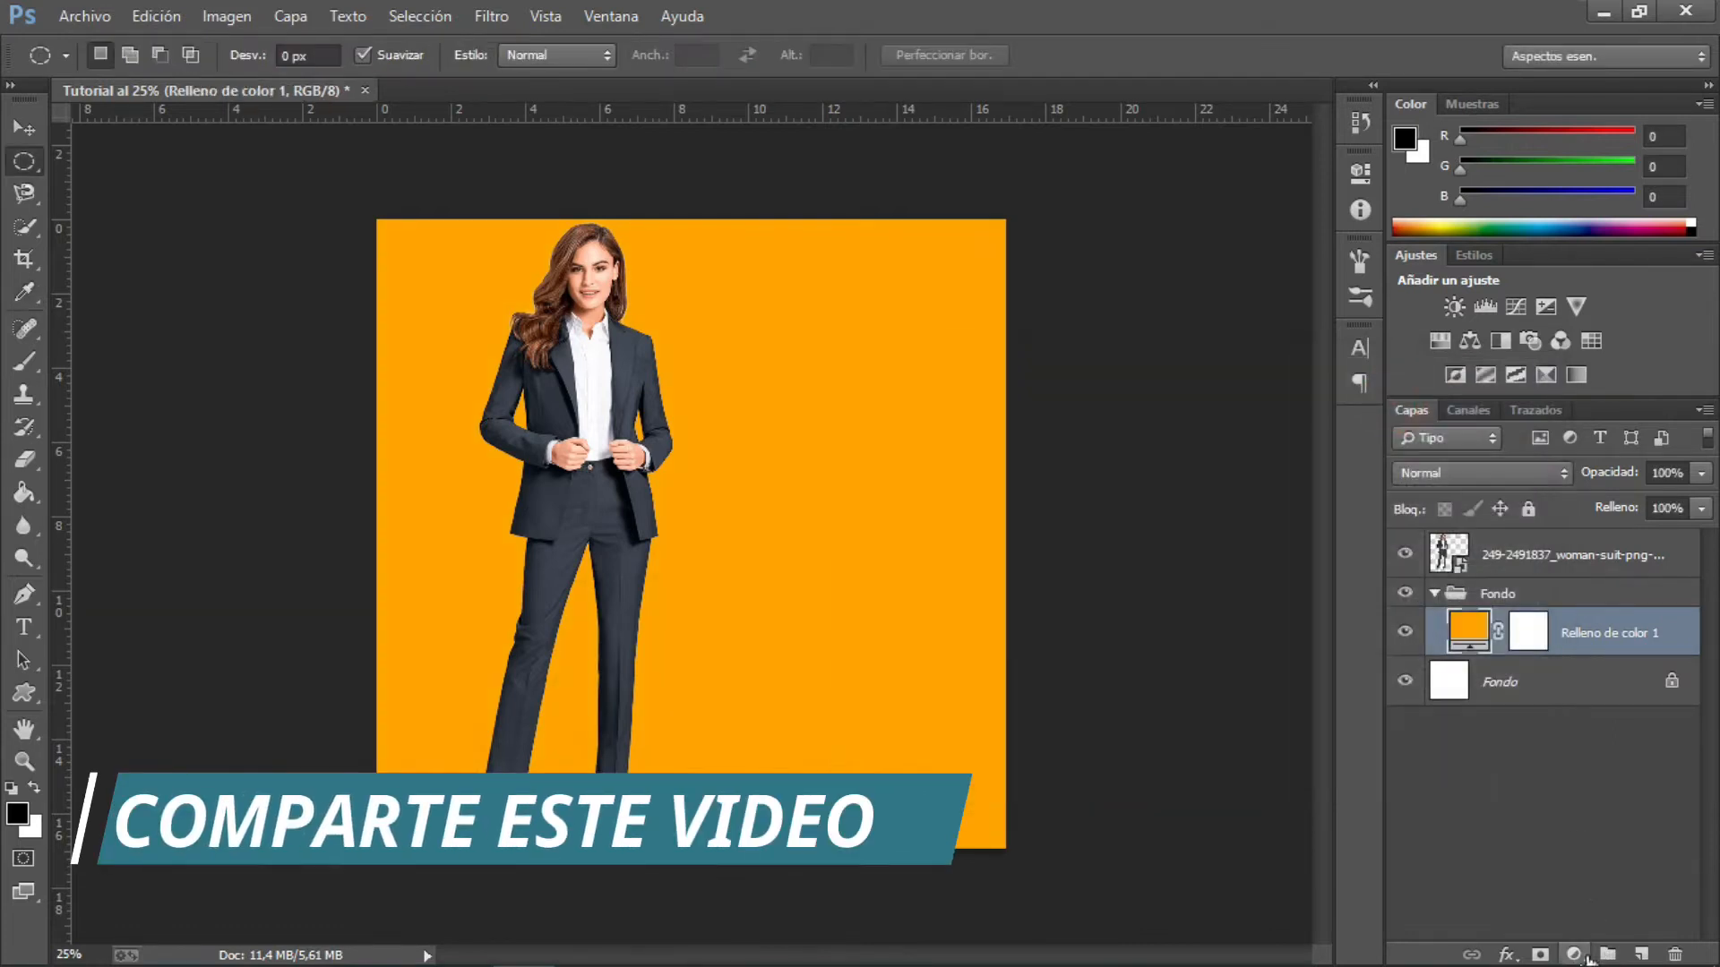
- Add a gradient fill layer above the orange fill and set its starting color stop to yellow-orange efbc30
{"action": "left_click", "coordinate": [1573, 954]}
{"action": "left_click", "coordinate": [1557, 440]}
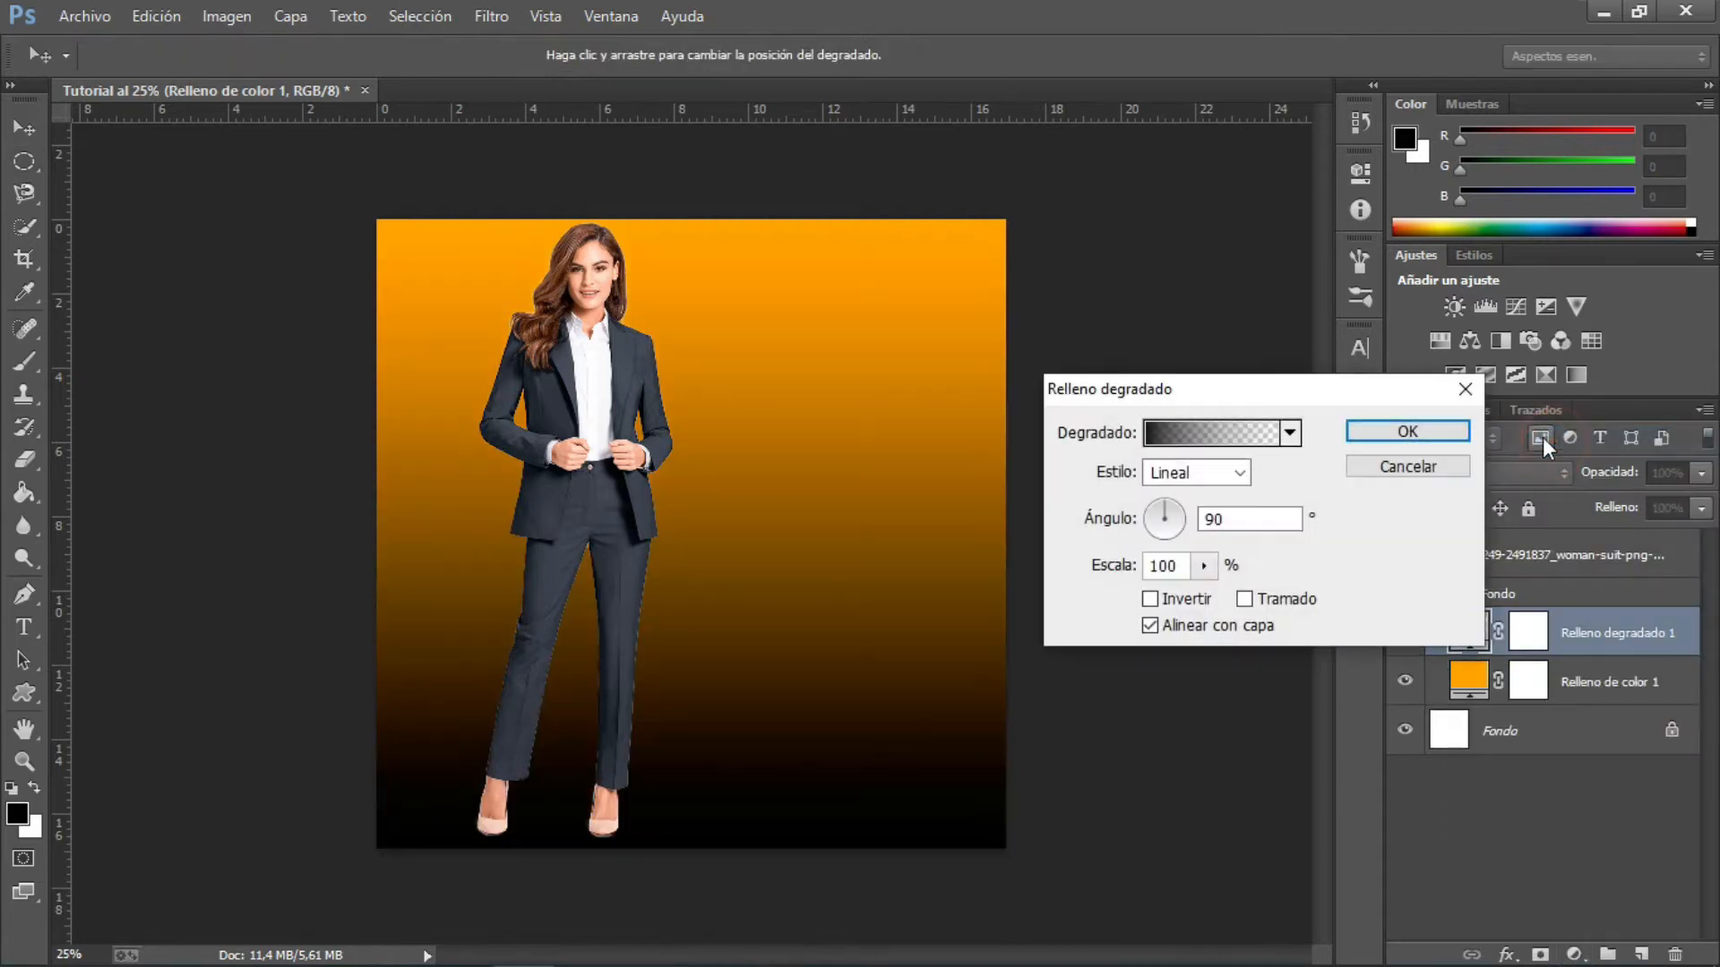
{"action": "left_click", "coordinate": [1193, 439]}
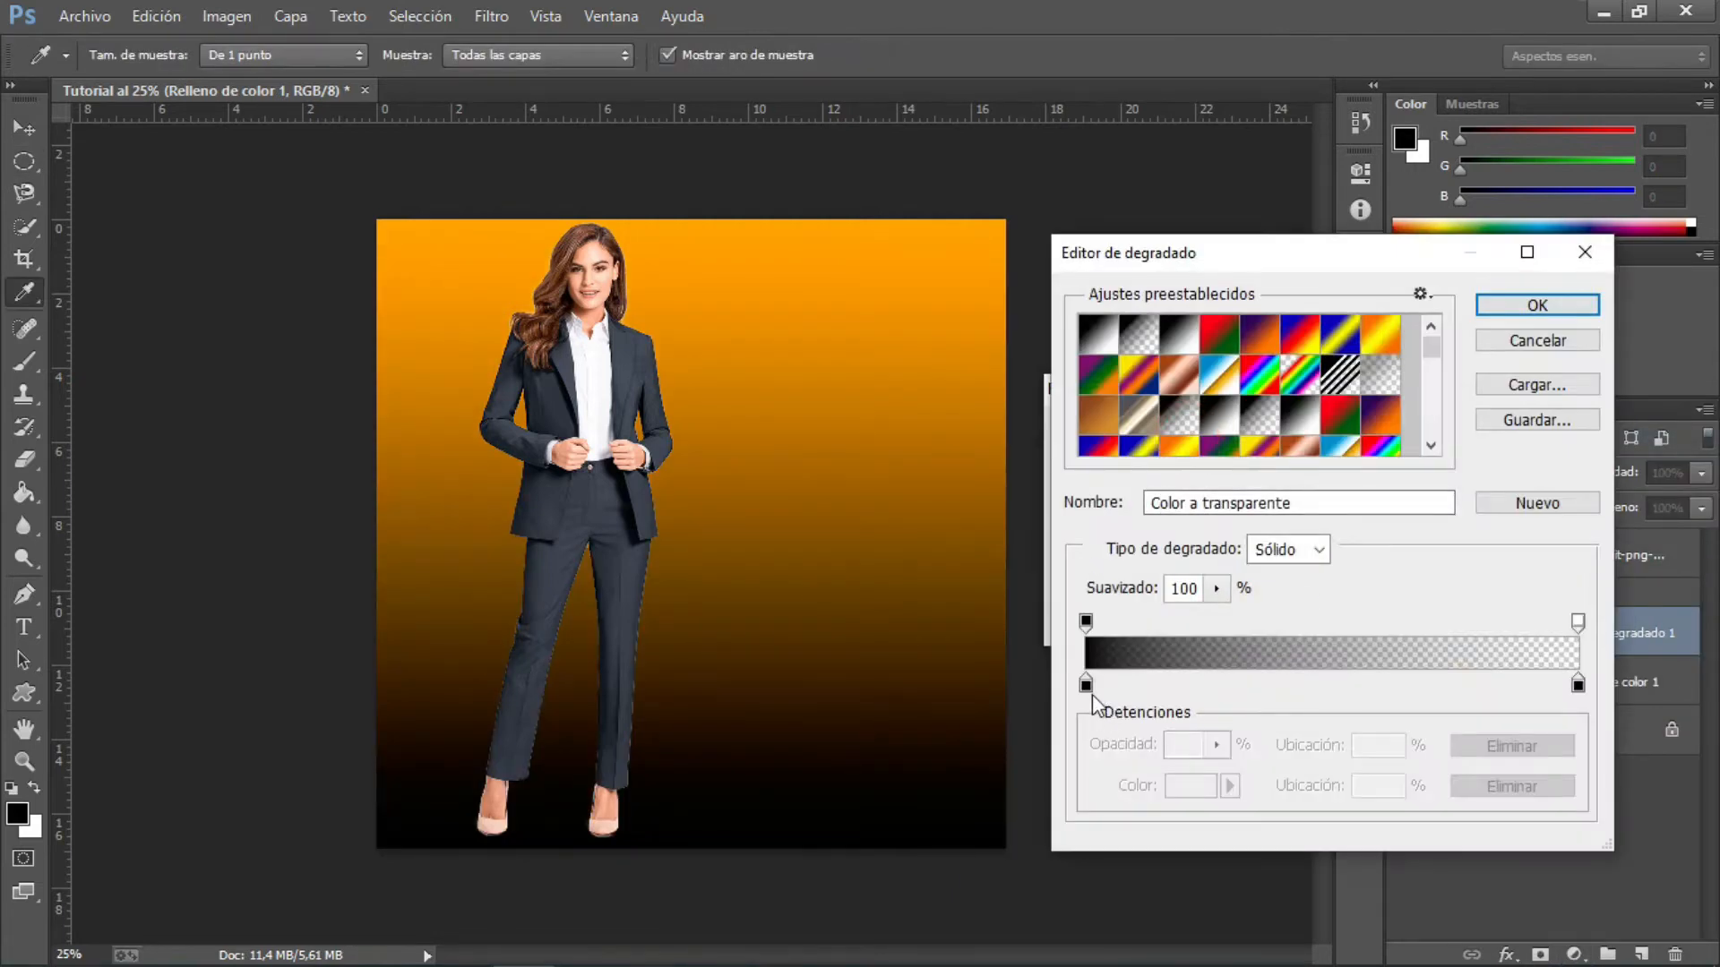
{"action": "double_click", "coordinate": [1085, 686]}
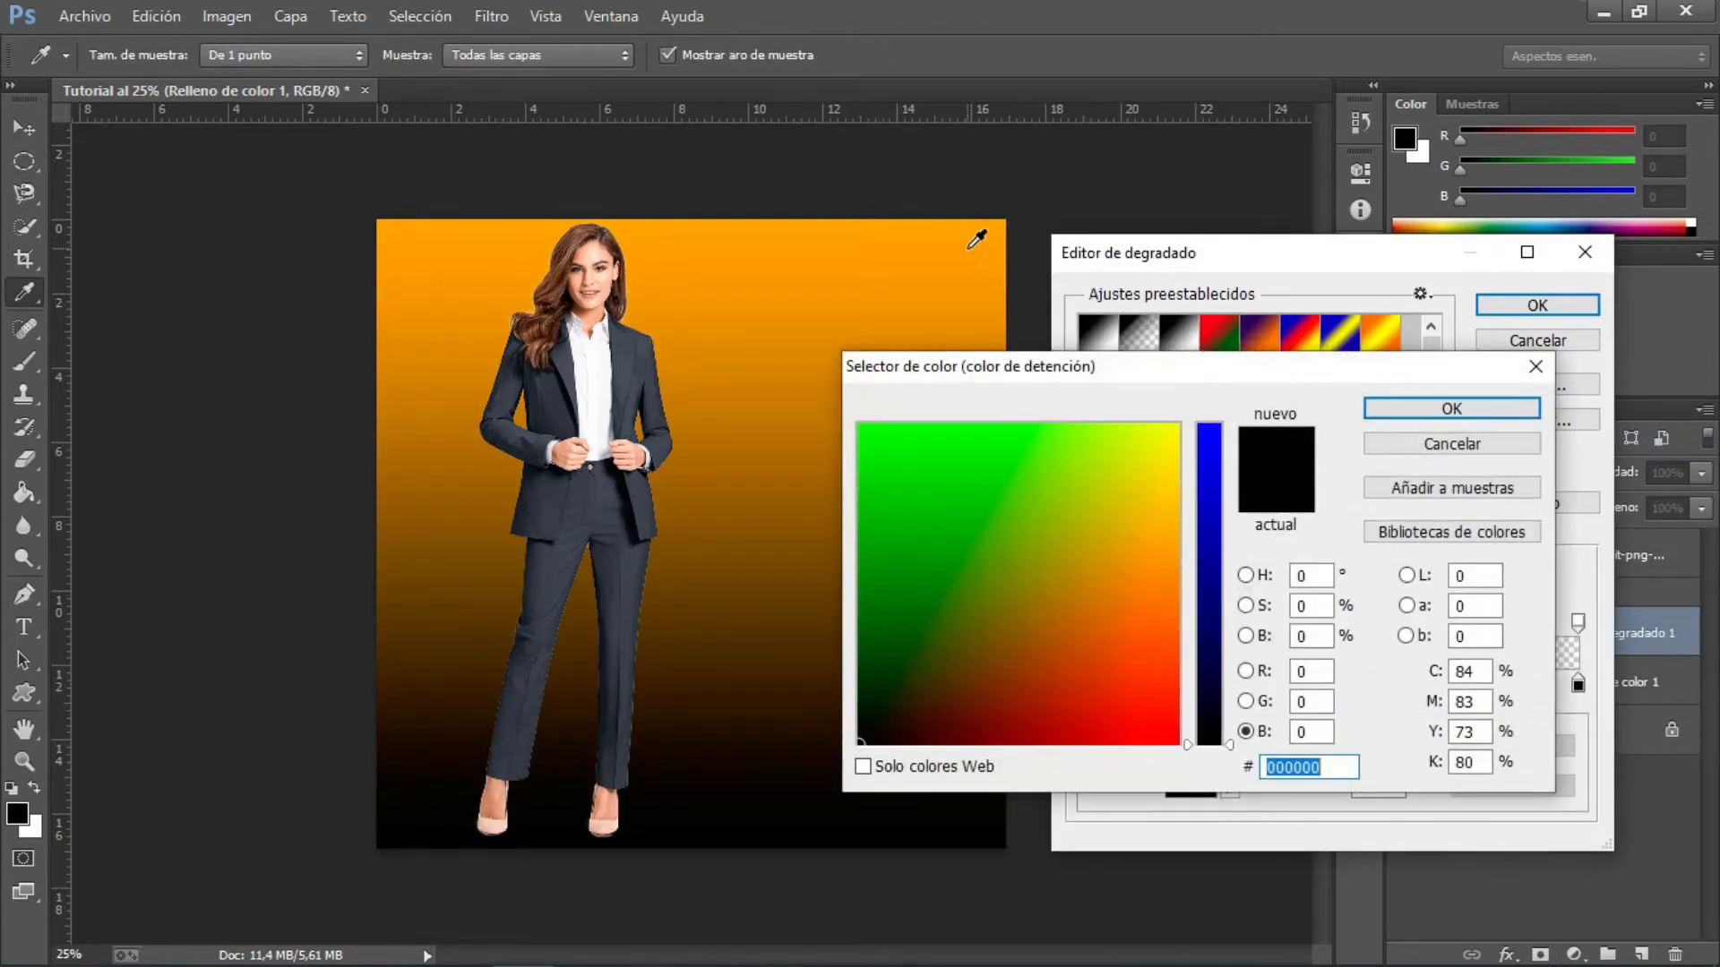
{"action": "left_click", "coordinate": [965, 247]}
{"action": "left_click", "coordinate": [1206, 684]}
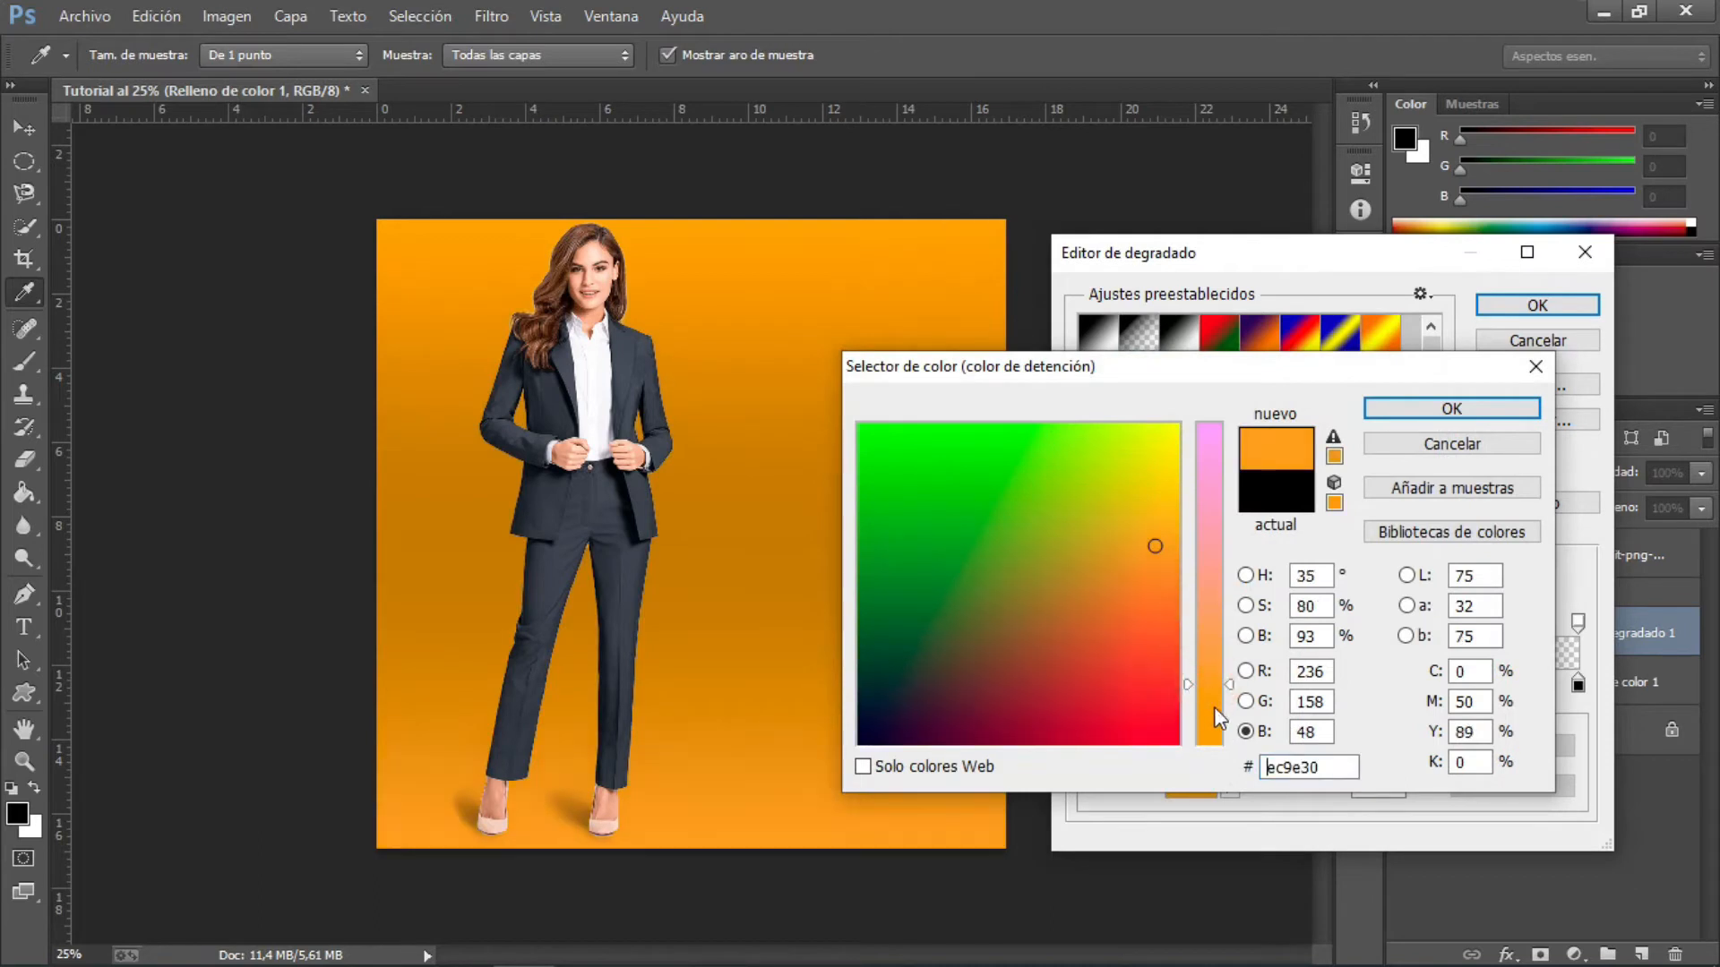
{"action": "left_click_drag", "start_coordinate": [1154, 546], "coordinate": [1162, 487]}
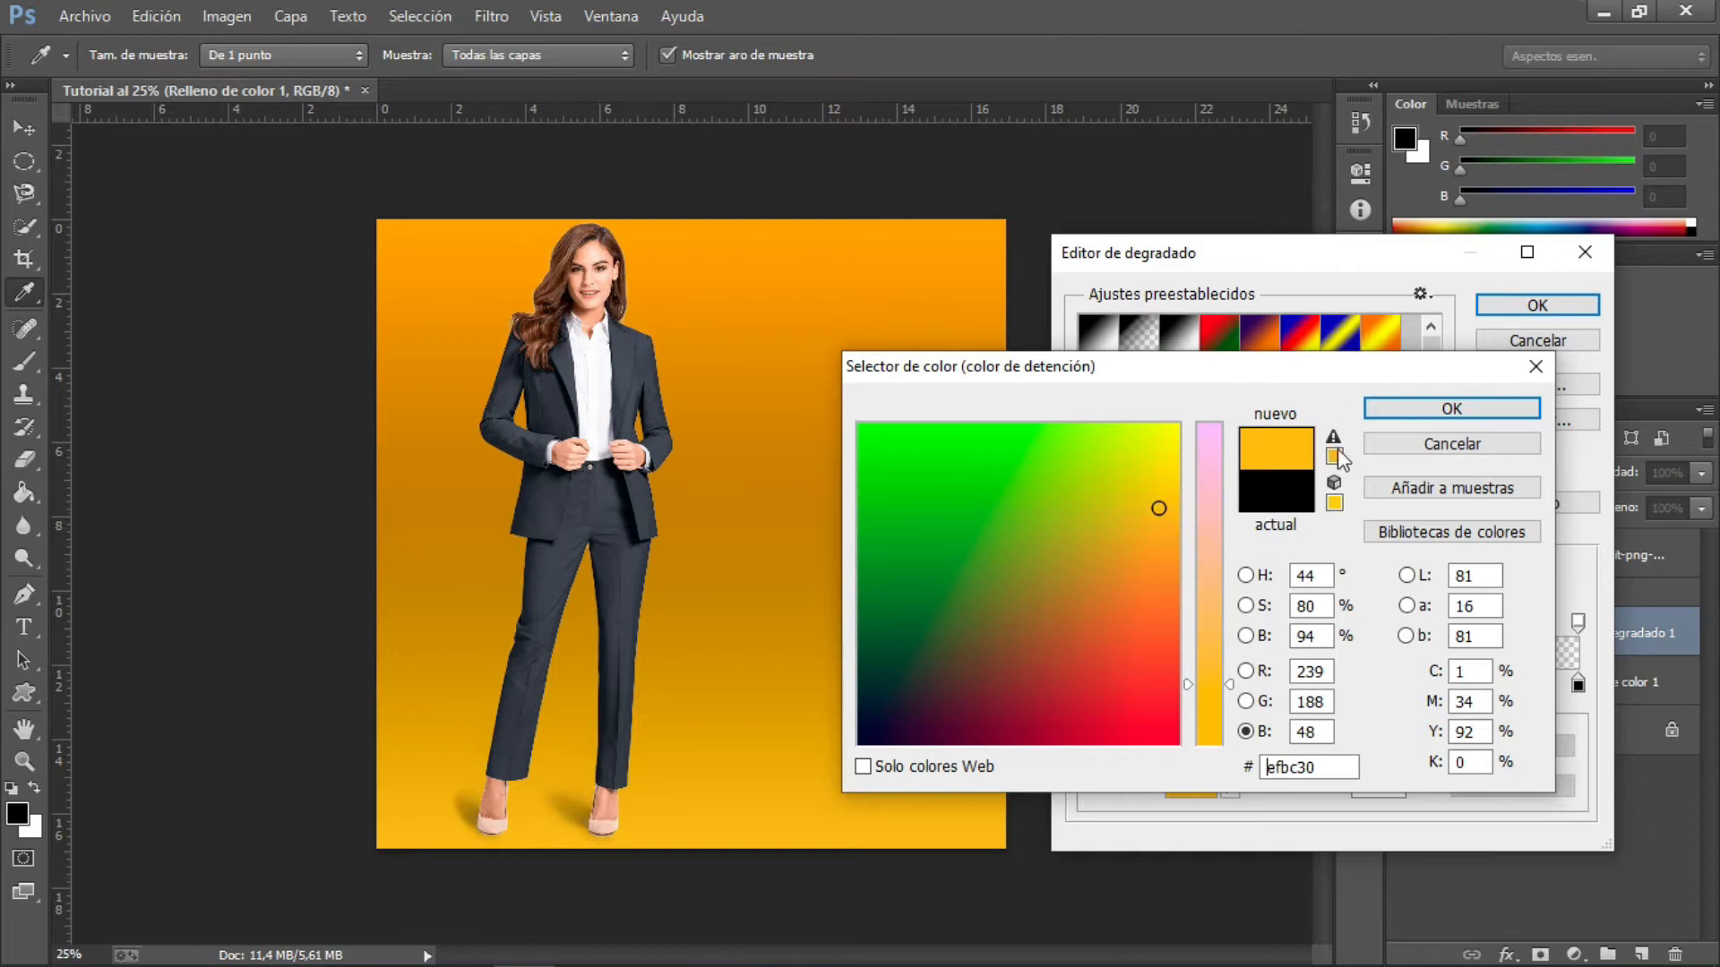
{"action": "left_click", "coordinate": [1449, 409]}
- Set the gradient's end color stop to efbb2e, sampled from the lower part of the canvas, and accept the gradient
{"action": "double_click", "coordinate": [1578, 686]}
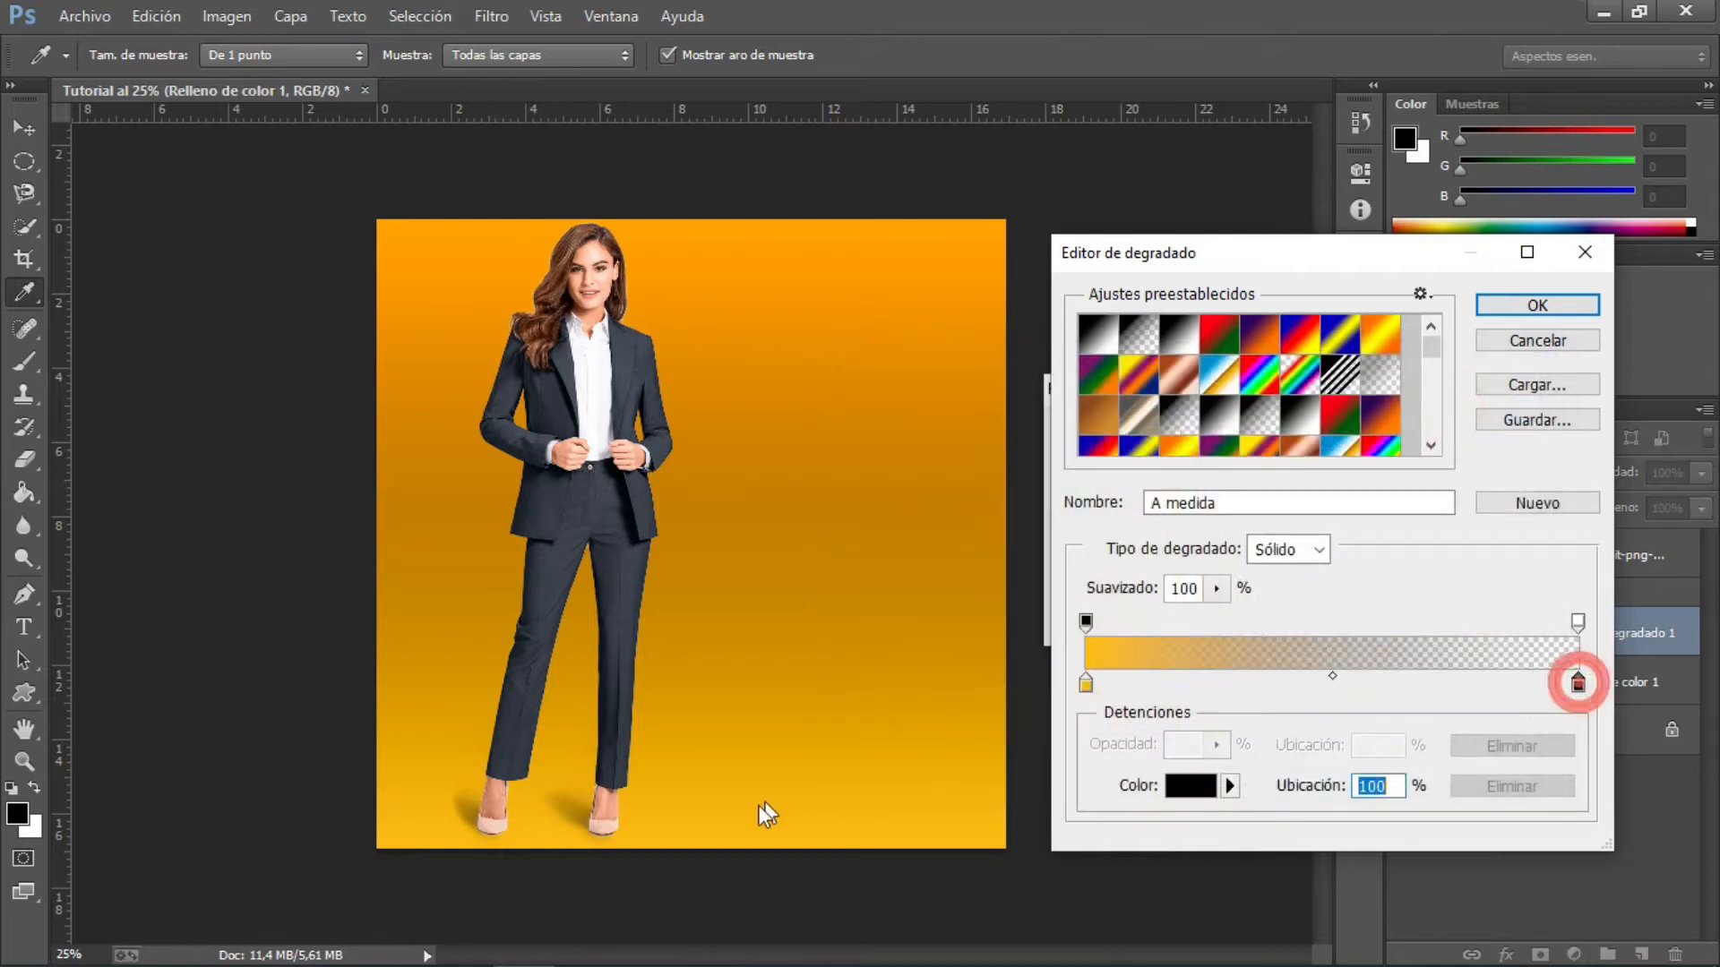
{"action": "left_click", "coordinate": [729, 798]}
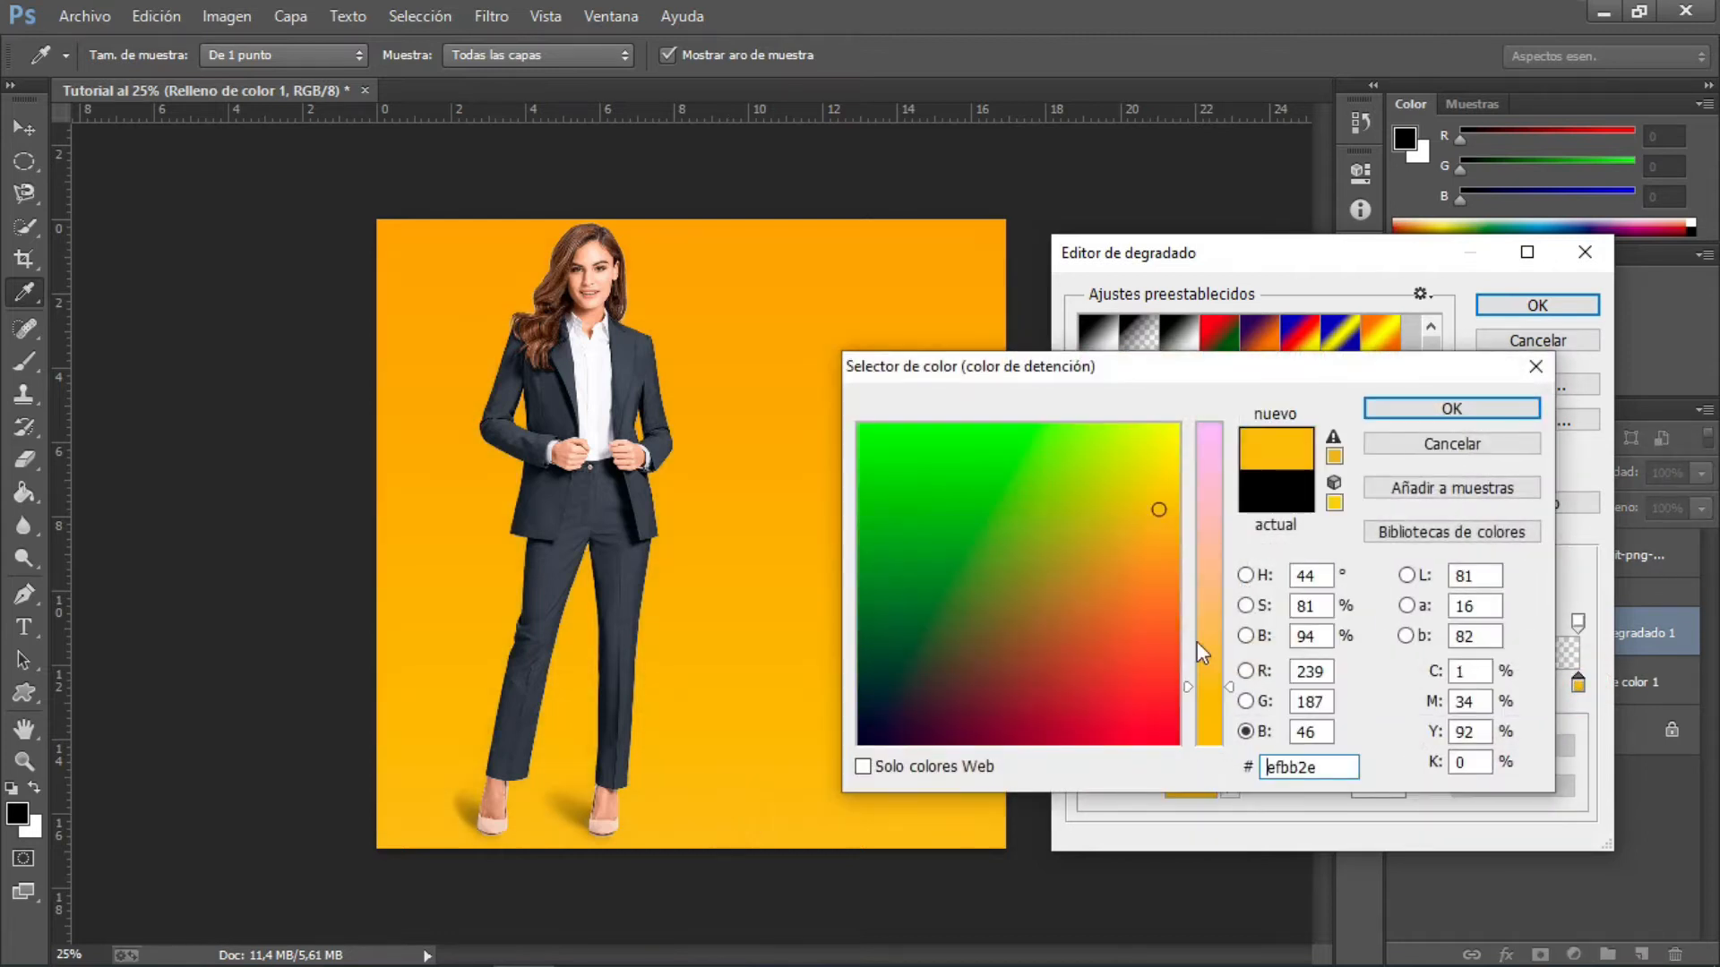
{"action": "left_click", "coordinate": [1451, 409]}
{"action": "left_click", "coordinate": [1537, 309]}
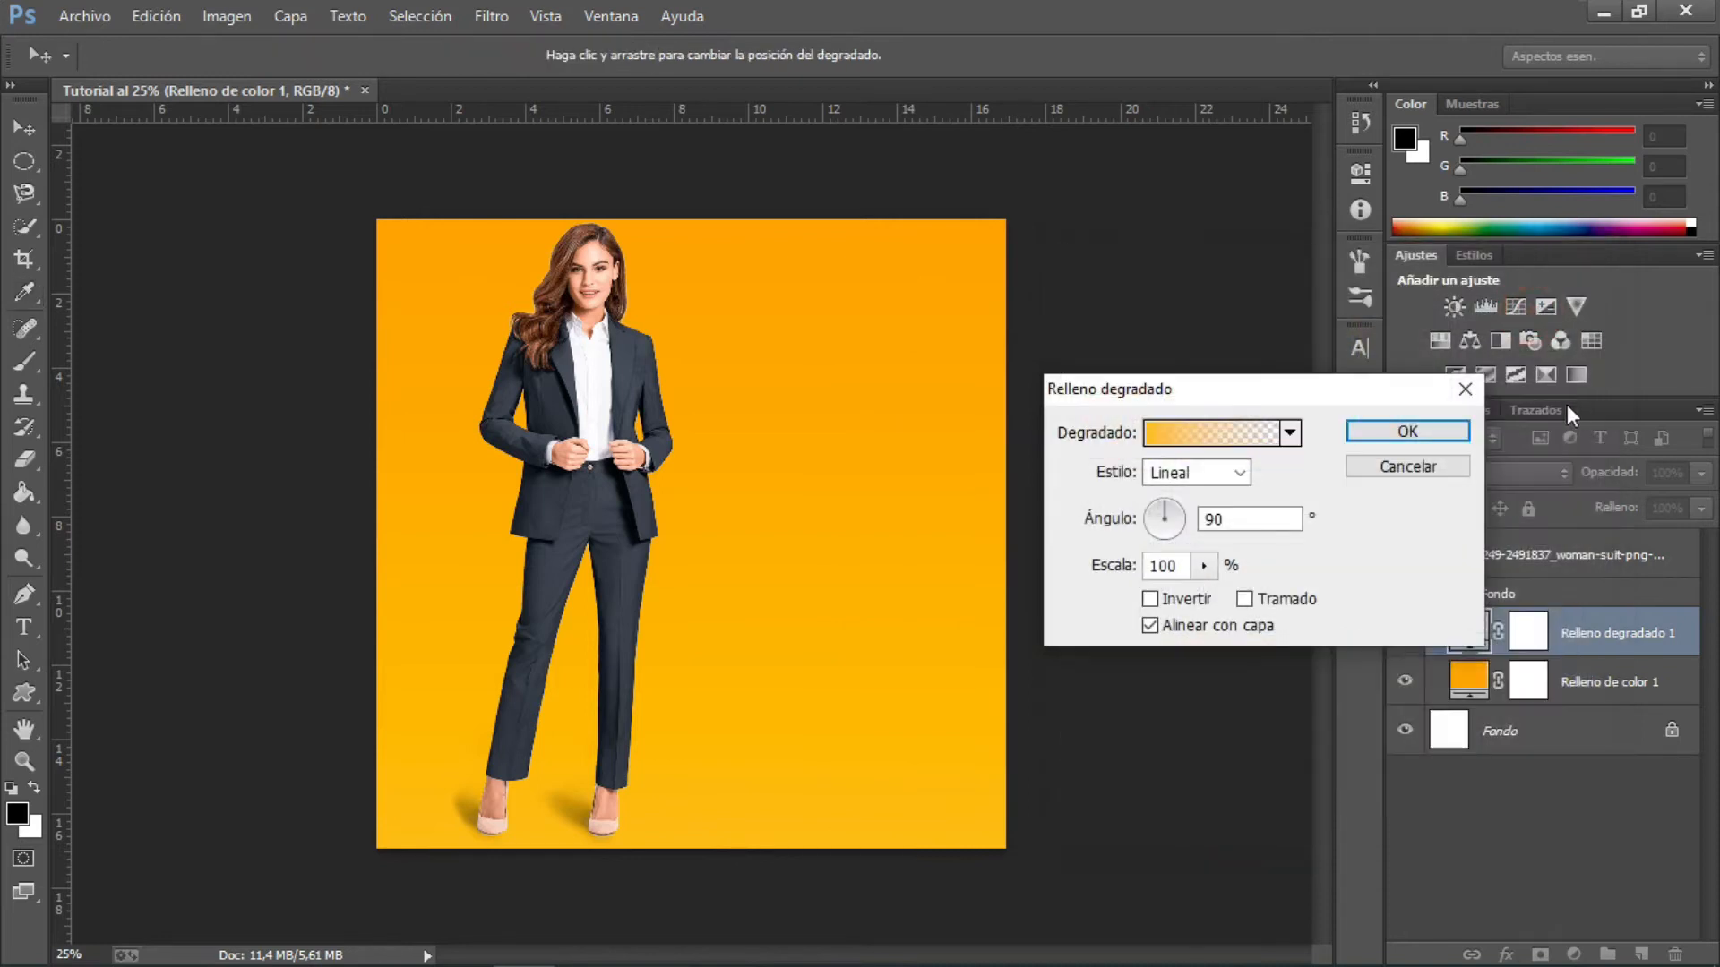
- Set the gradient fill's style to Radial and apply it
{"action": "left_click", "coordinate": [1204, 472]}
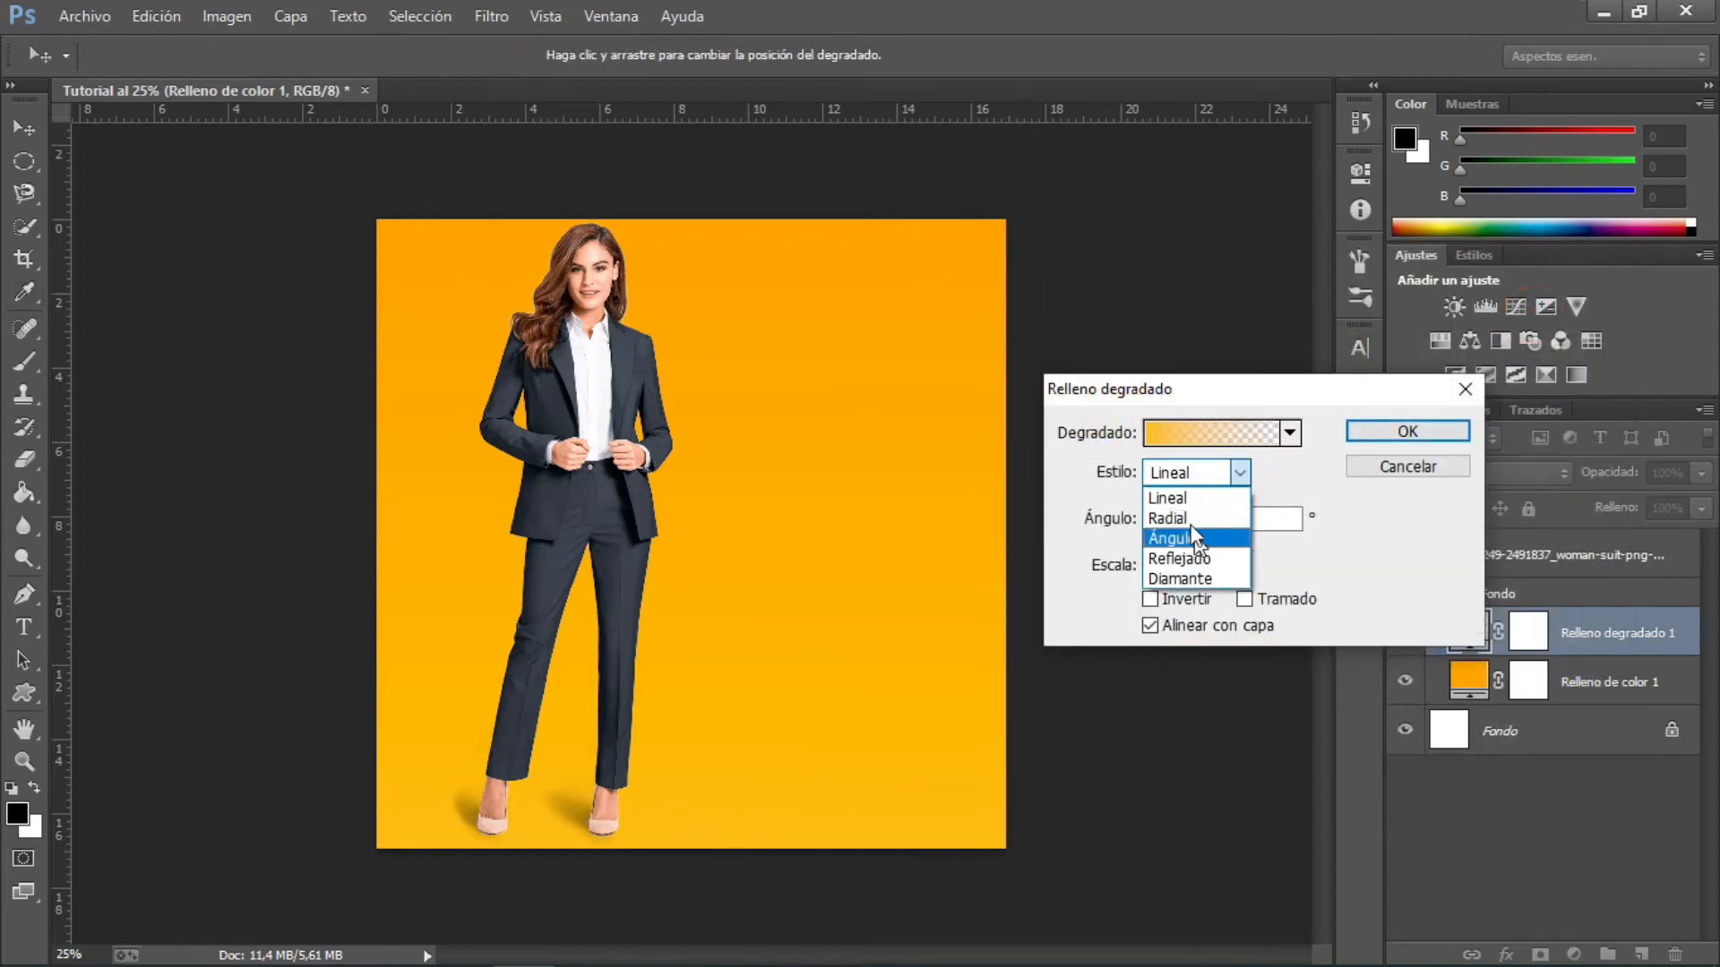
{"action": "left_click", "coordinate": [1191, 519]}
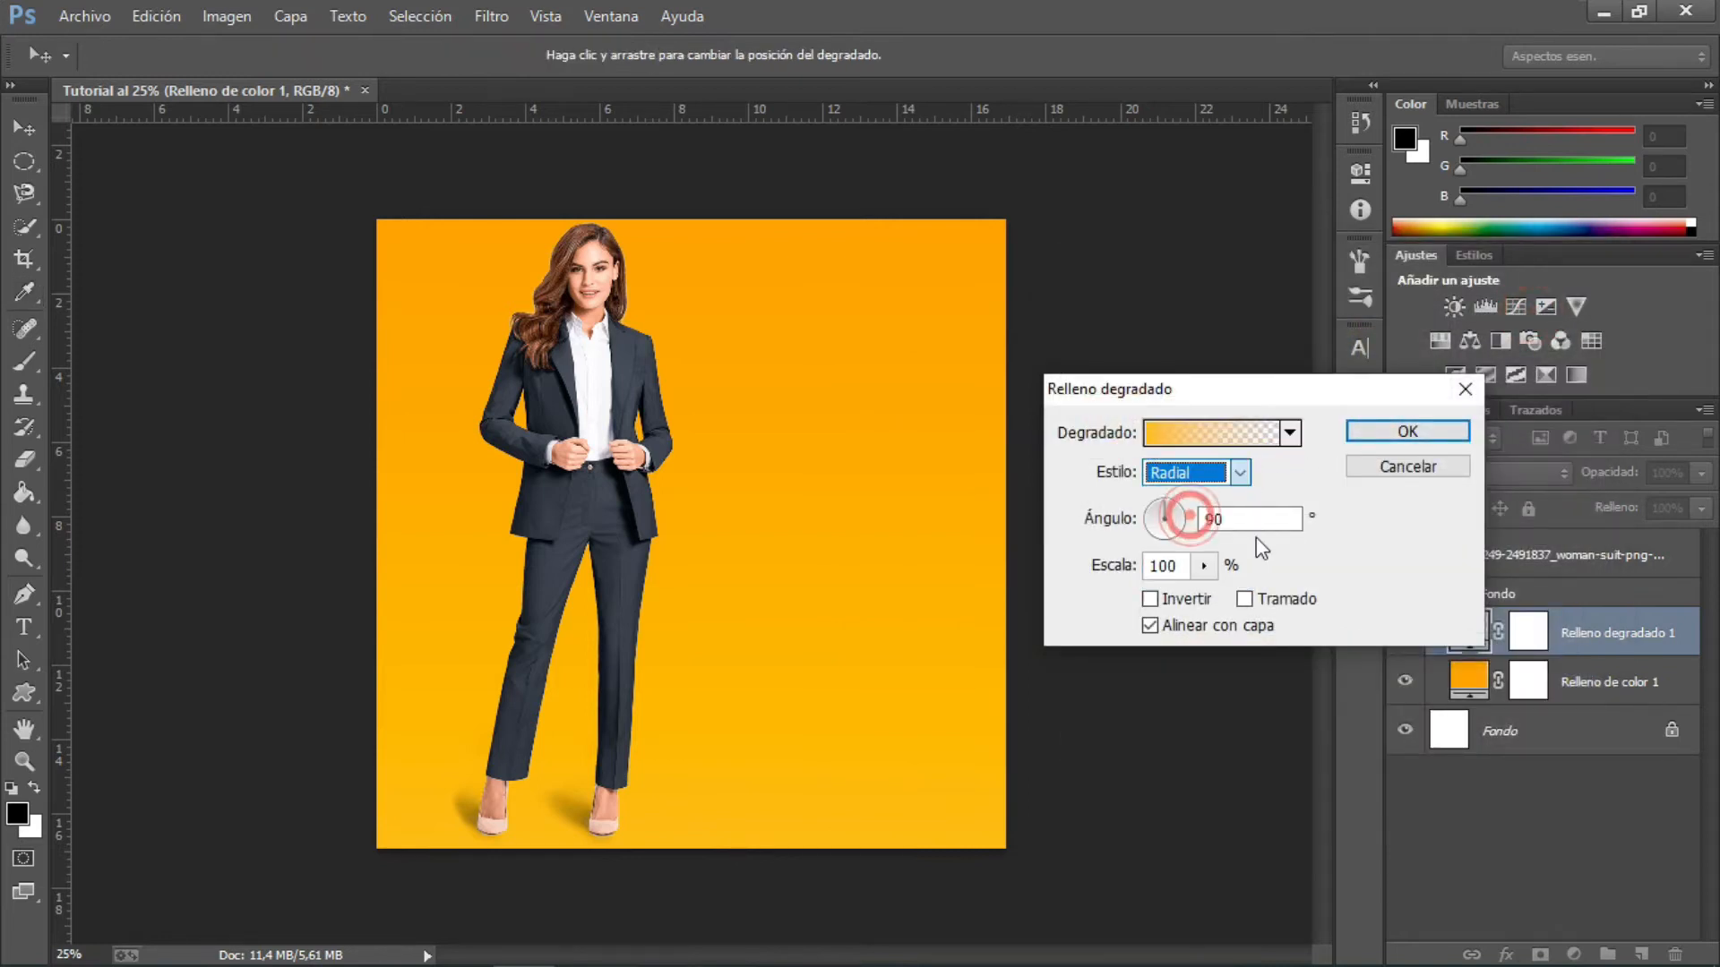
{"action": "left_click", "coordinate": [1431, 430]}
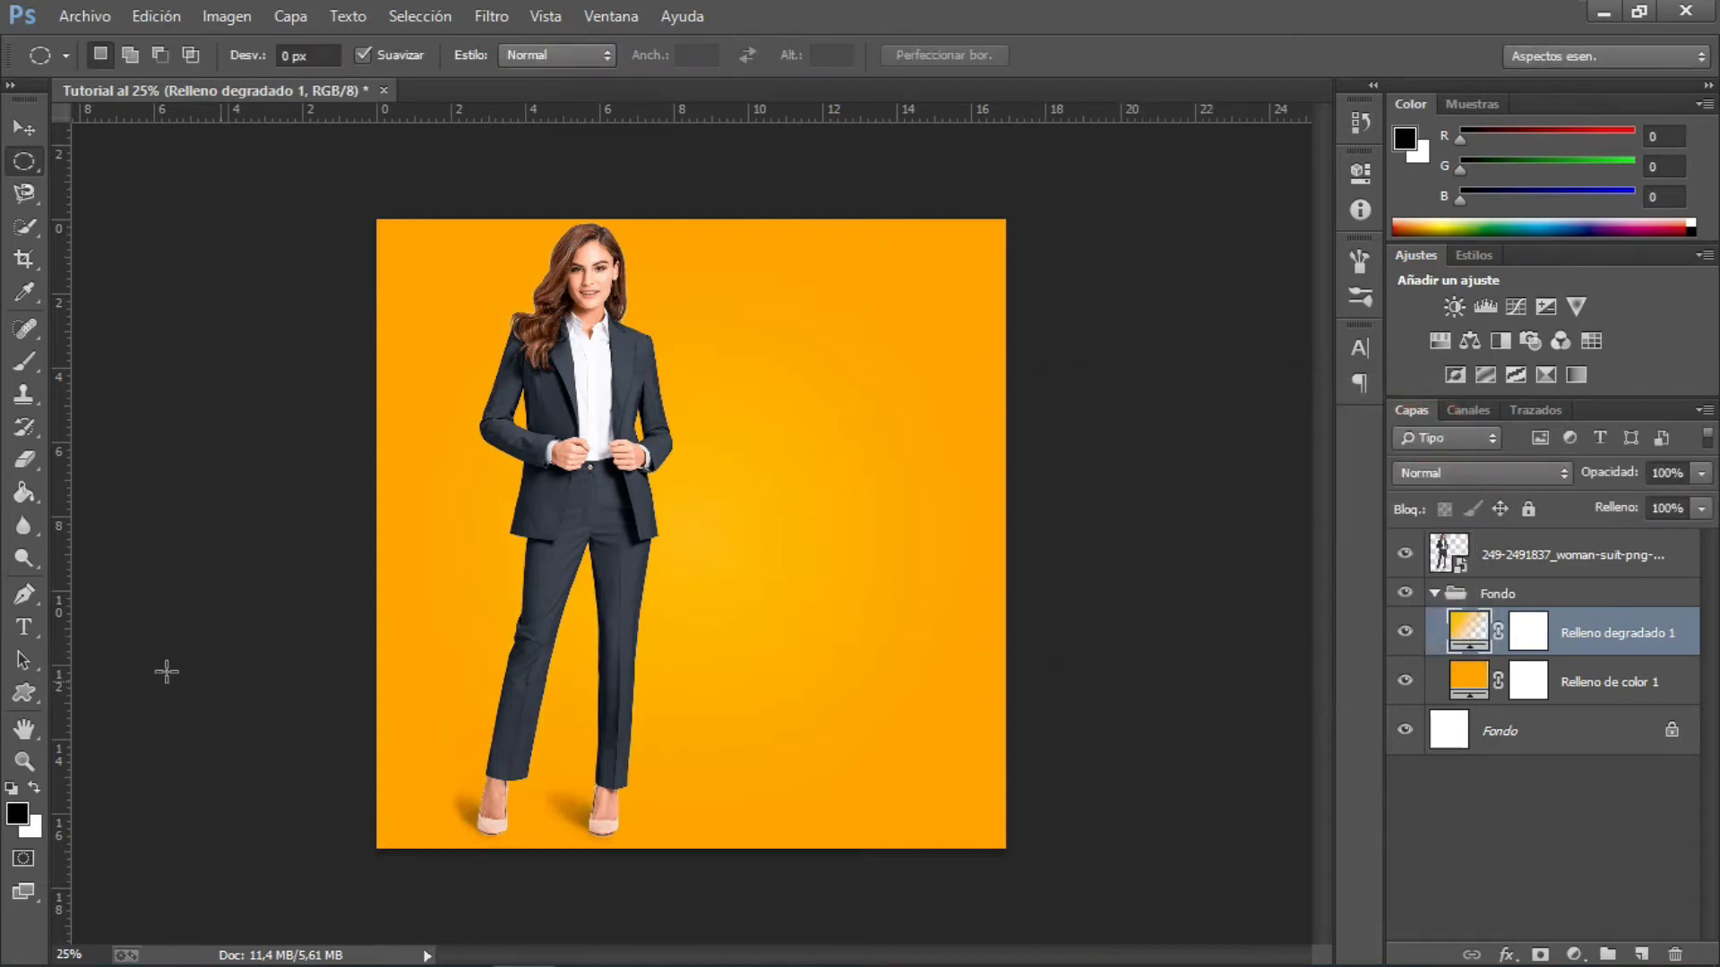
- Hide the woman's layer and draw the sunburst custom shape in black so it extends beyond all edges of the canvas
{"action": "left_click", "coordinate": [1405, 554]}
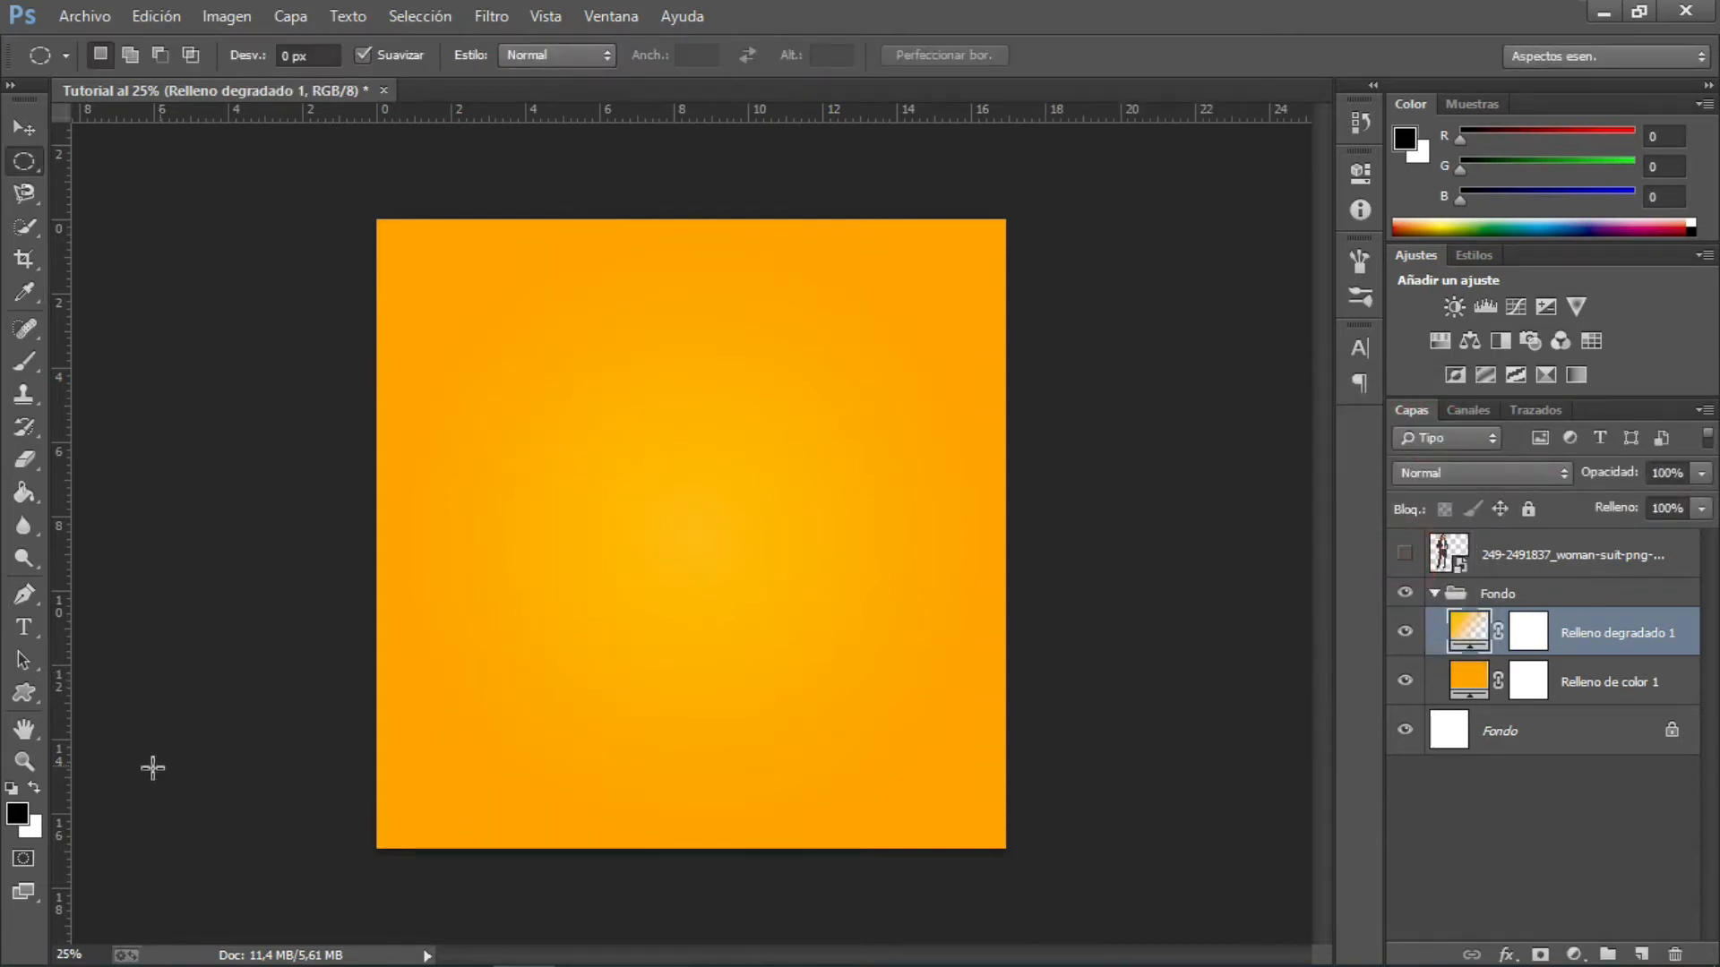
{"action": "left_click", "coordinate": [34, 690]}
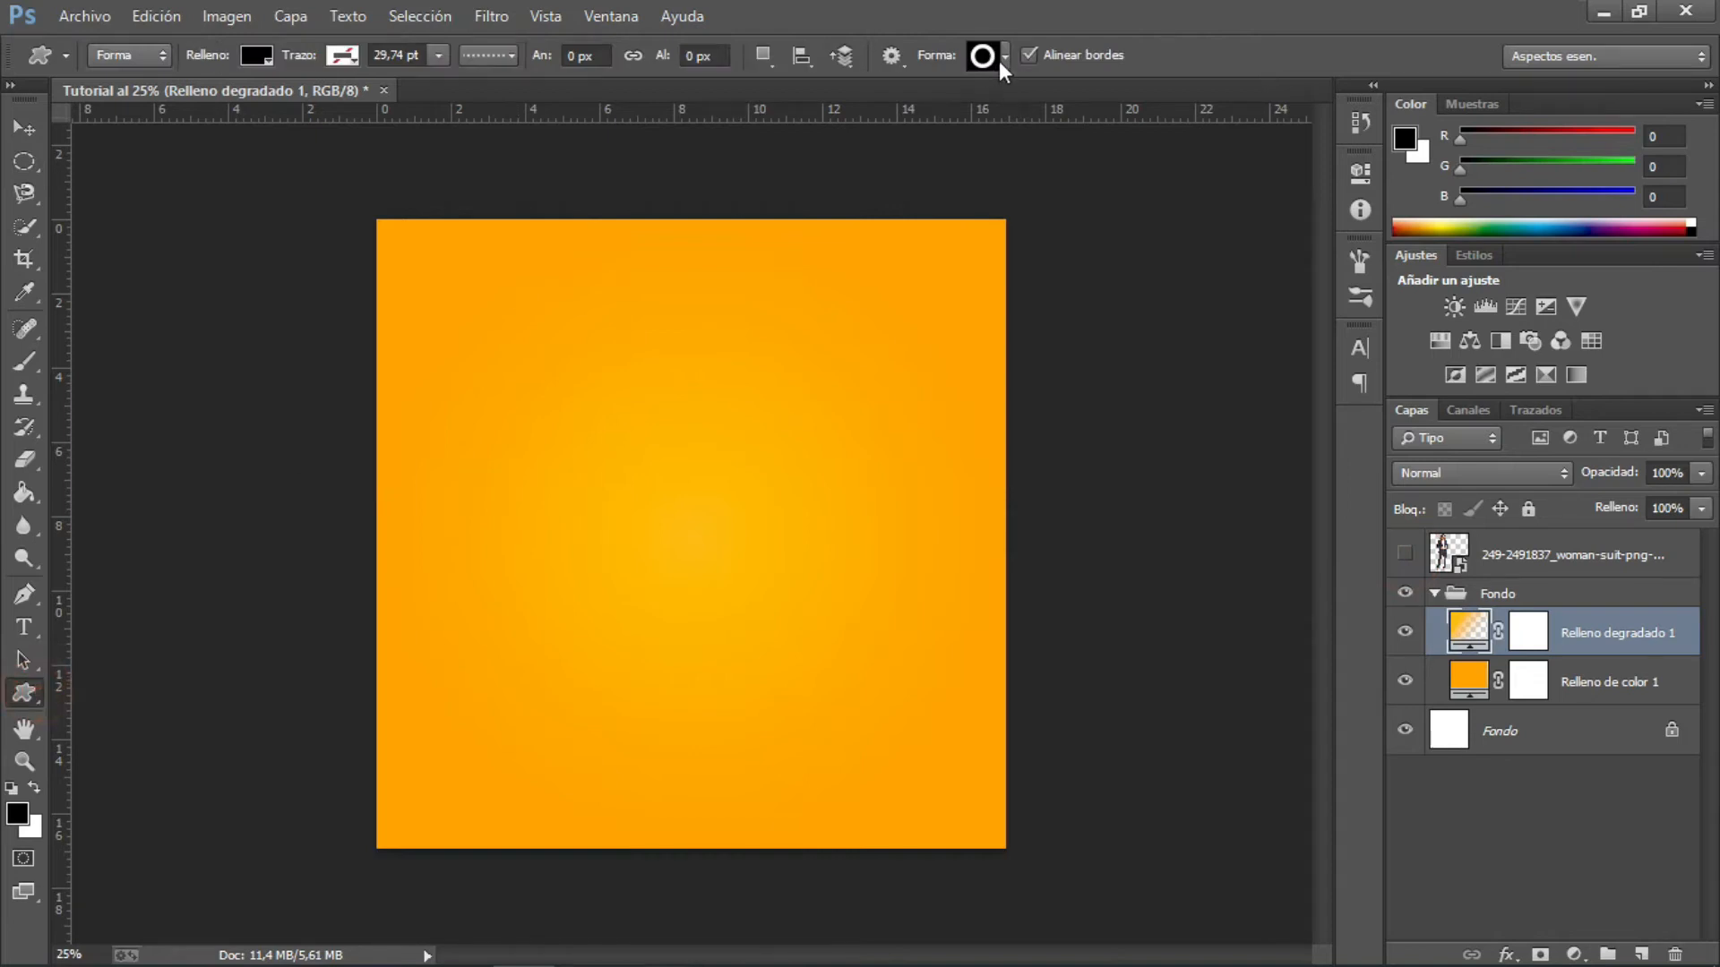
{"action": "left_click", "coordinate": [1004, 57]}
{"action": "left_click", "coordinate": [1053, 484]}
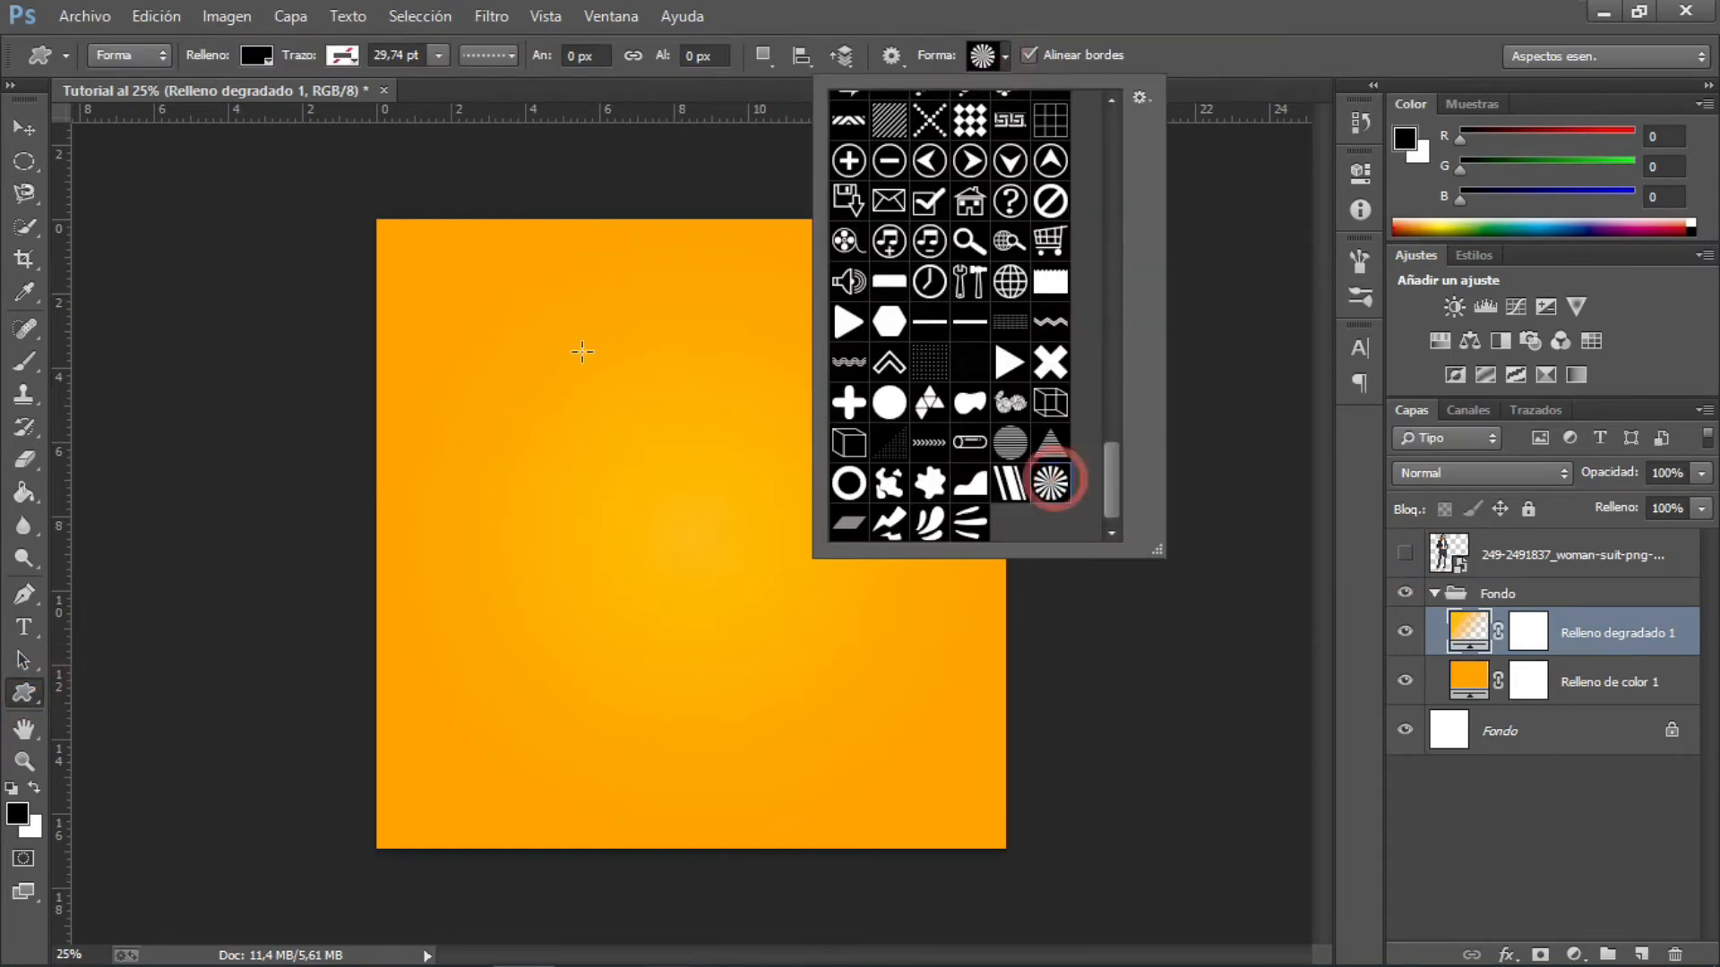
{"action": "scroll", "coordinate": [287, 173], "scroll_direction": "down", "scroll_amount": 3, "text": "alt"}
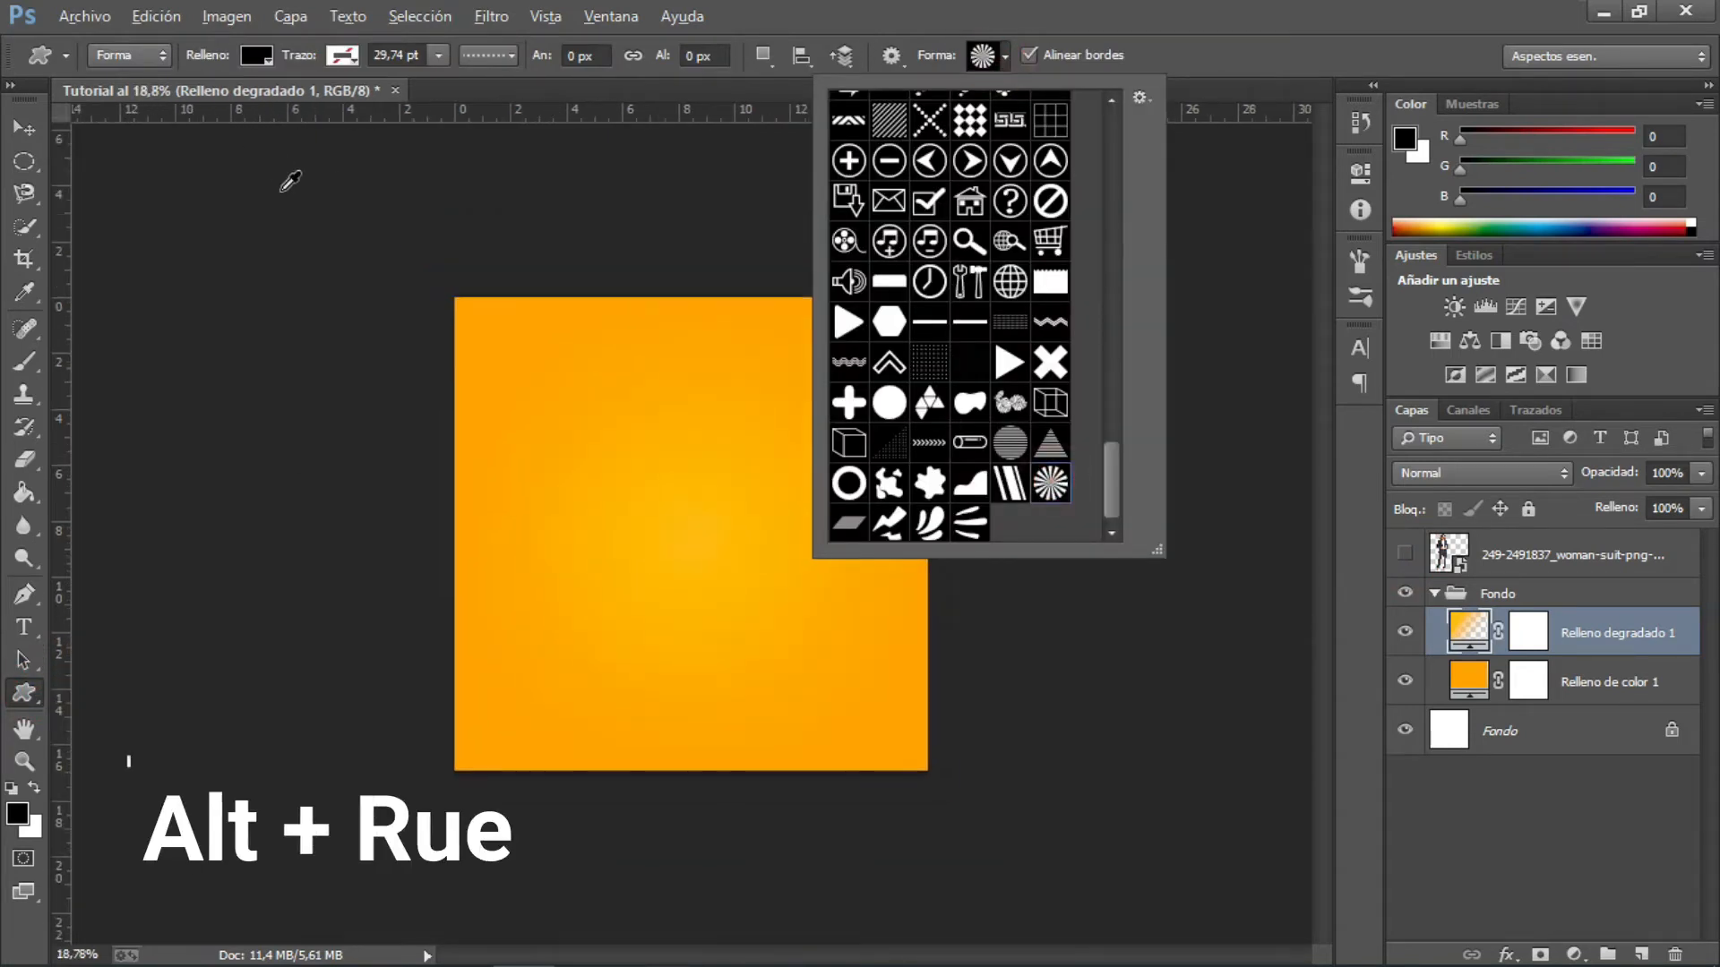
{"action": "left_click_drag", "start_coordinate": [366, 210], "coordinate": [1127, 913]}
- Center the sunburst shape horizontally and vertically on the canvas, then clear the selection
{"action": "left_click", "coordinate": [24, 163]}
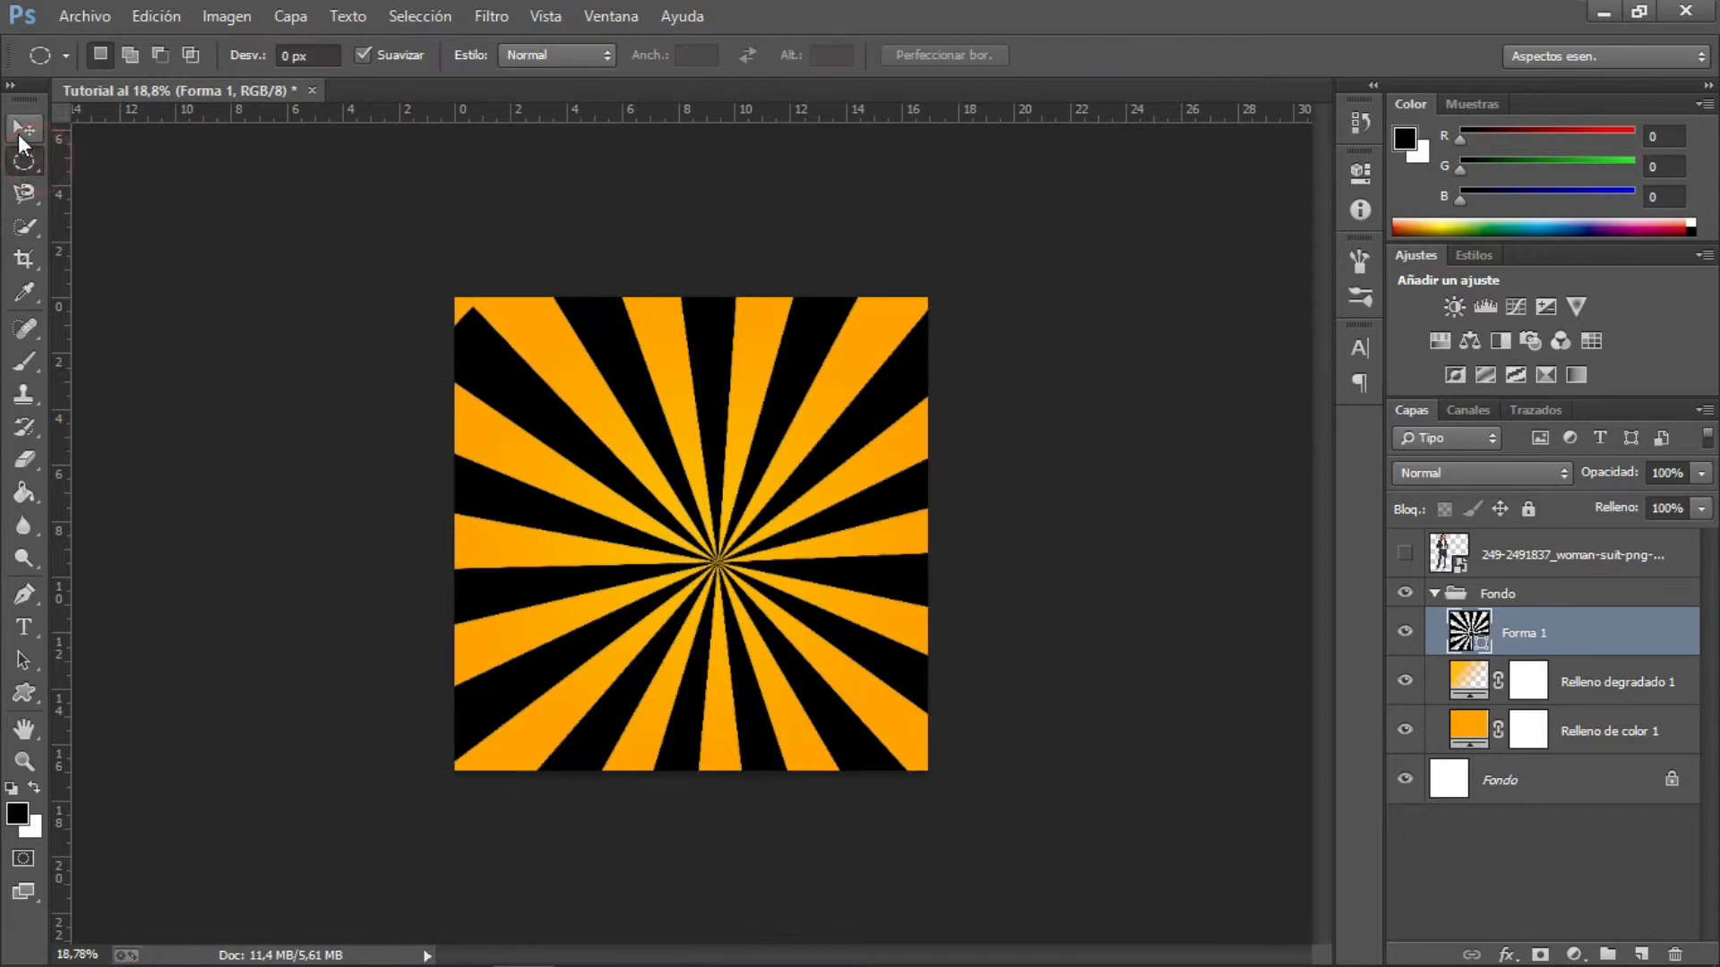
{"action": "left_click", "coordinate": [22, 130]}
{"action": "key", "text": "ctrl+a"}
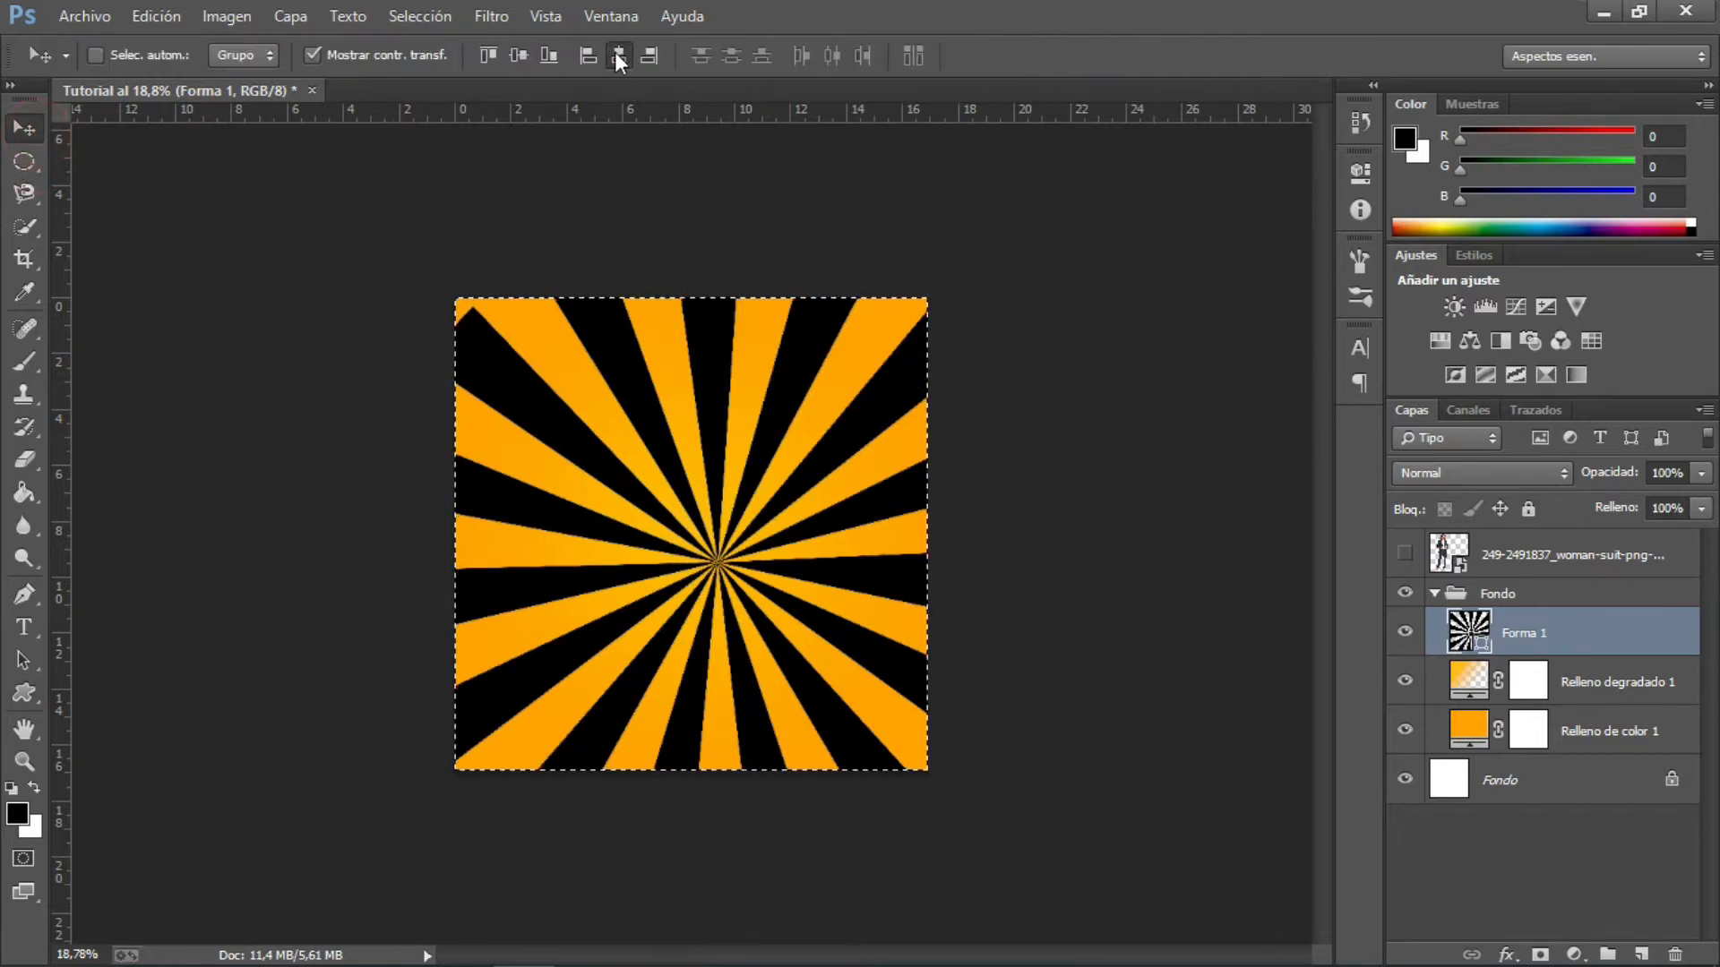
{"action": "left_click", "coordinate": [618, 56]}
{"action": "left_click", "coordinate": [518, 56]}
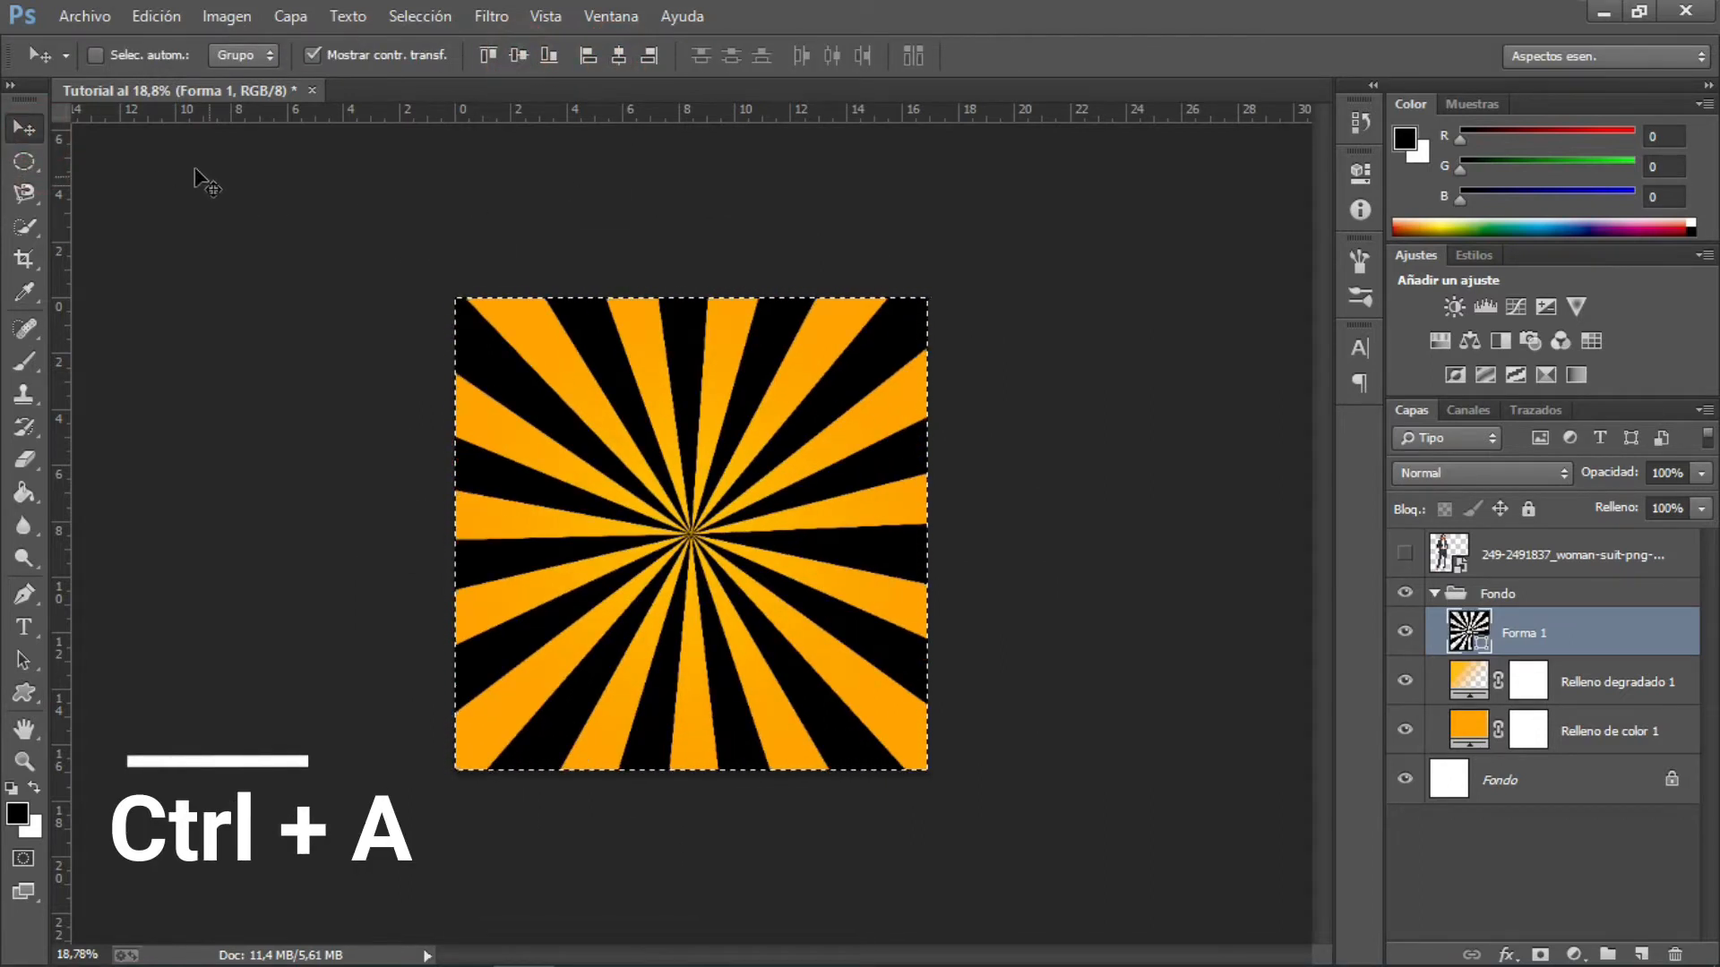
{"action": "left_click", "coordinate": [24, 161]}
{"action": "left_click", "coordinate": [260, 188]}
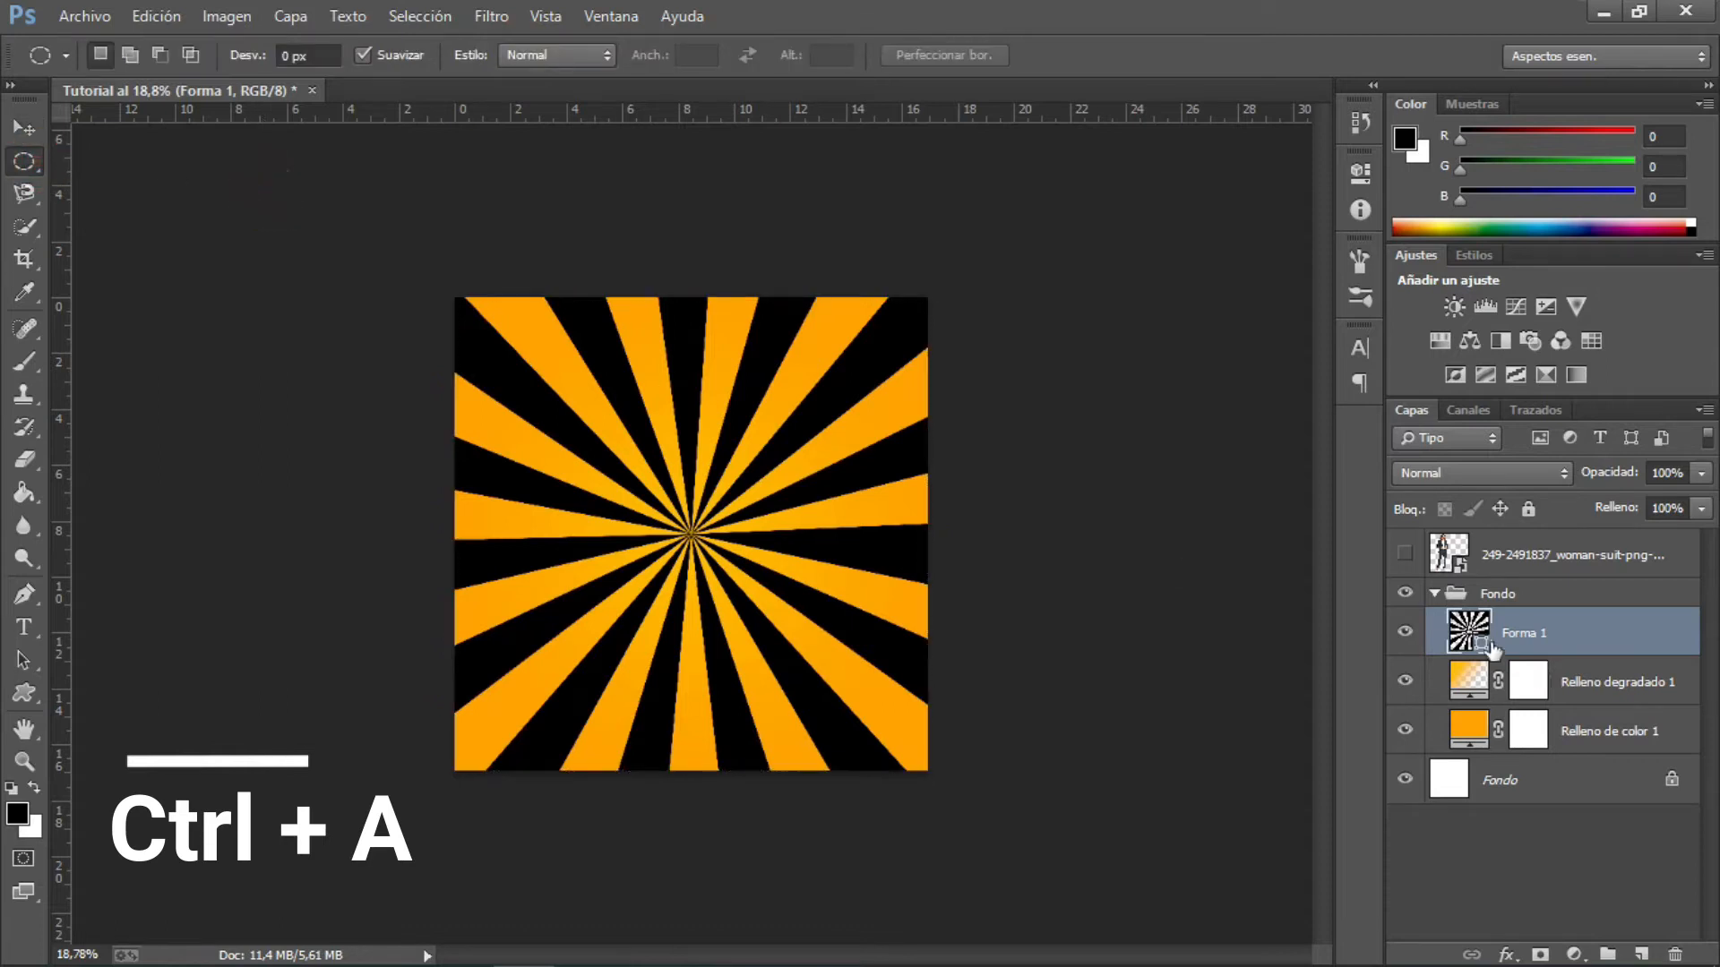
- Give the sunburst shape layer 0% fill opacity and a gradient overlay using the preset that fades to transparent
{"action": "double_click", "coordinate": [1642, 632]}
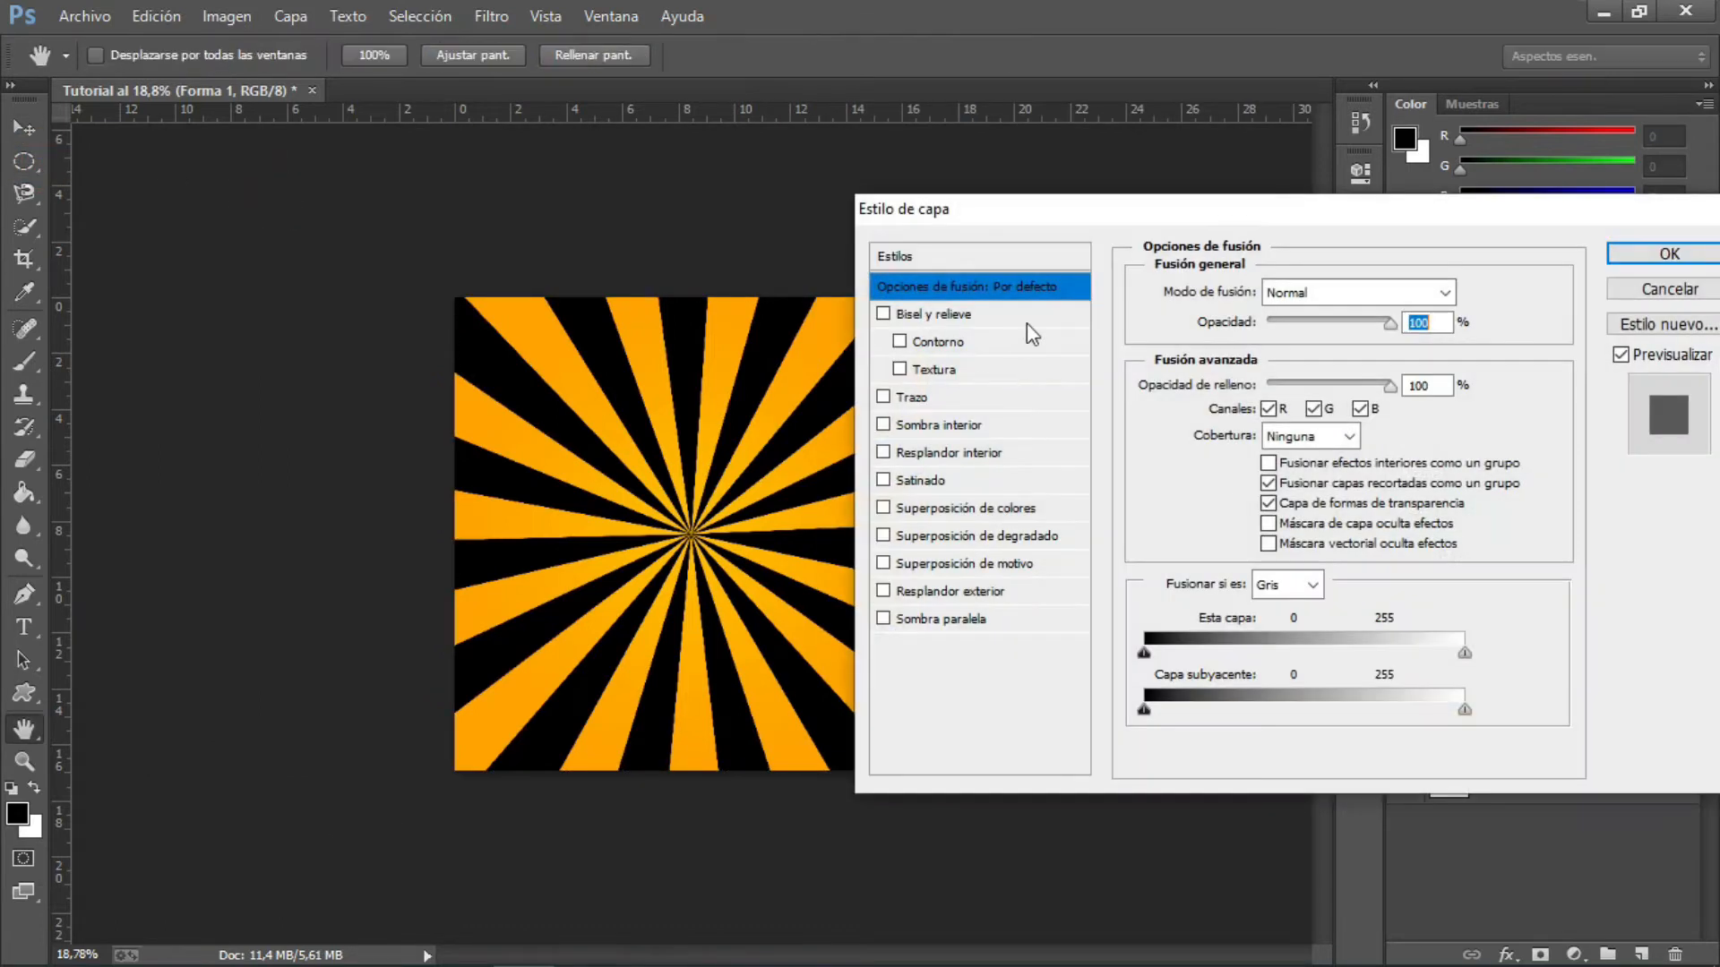
{"action": "left_click_drag", "start_coordinate": [1293, 381], "coordinate": [1200, 398]}
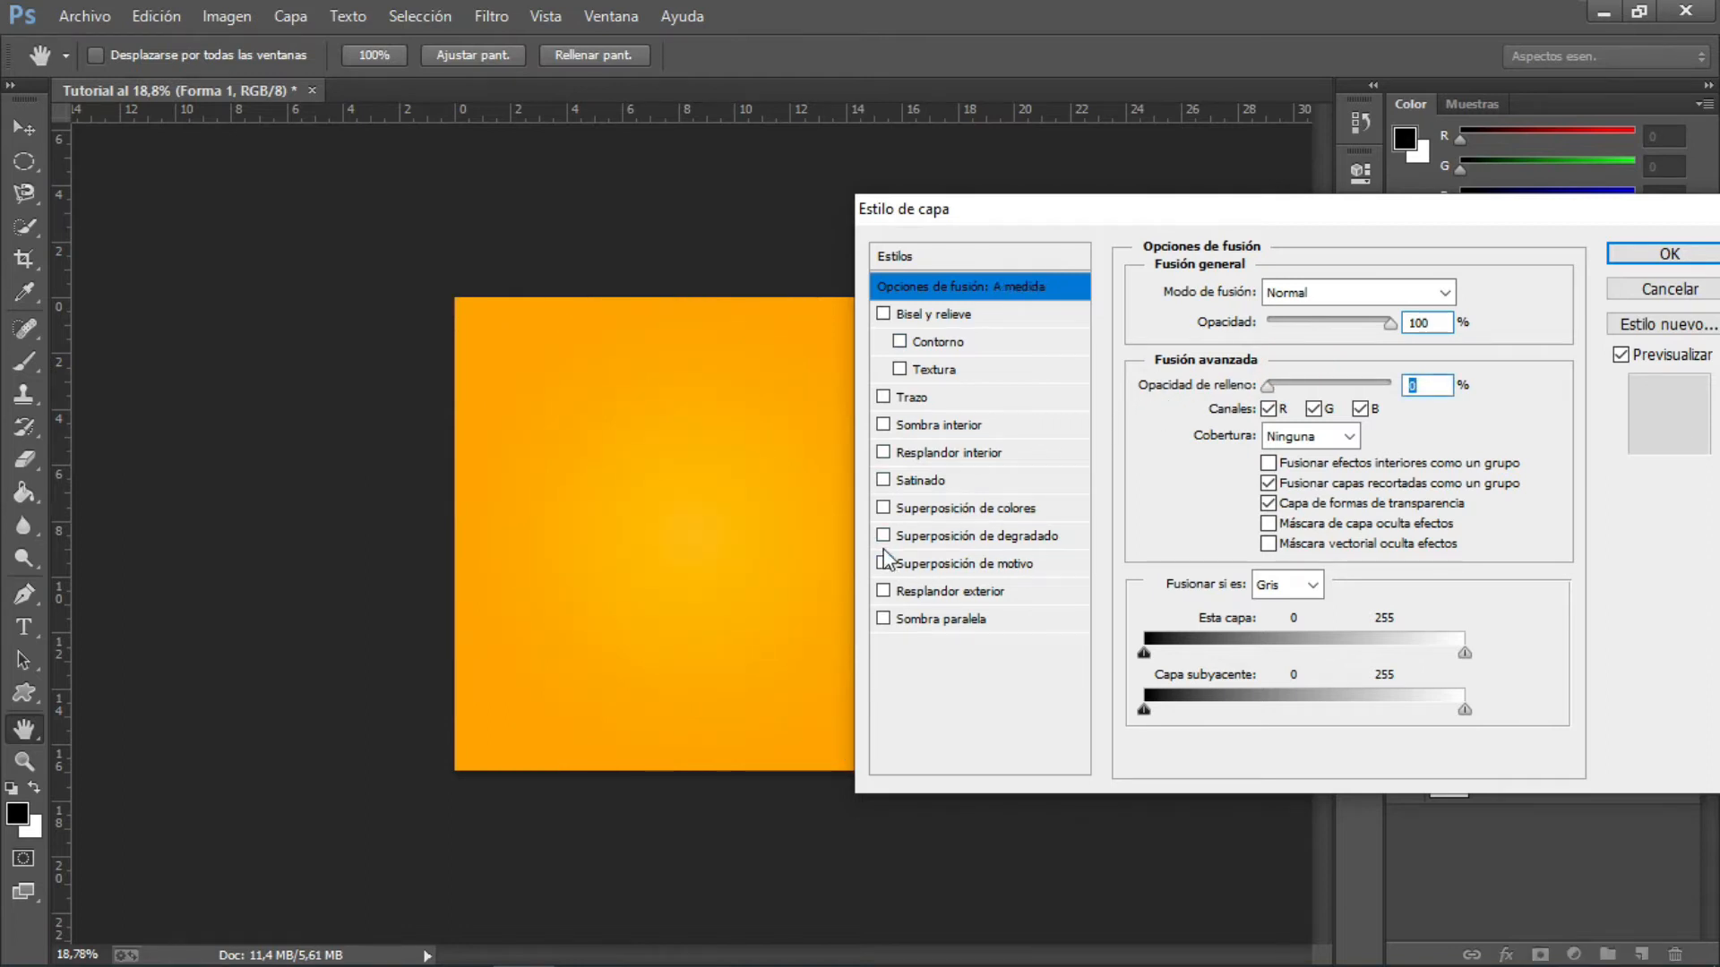
{"action": "left_click", "coordinate": [914, 537]}
{"action": "left_click", "coordinate": [1303, 358]}
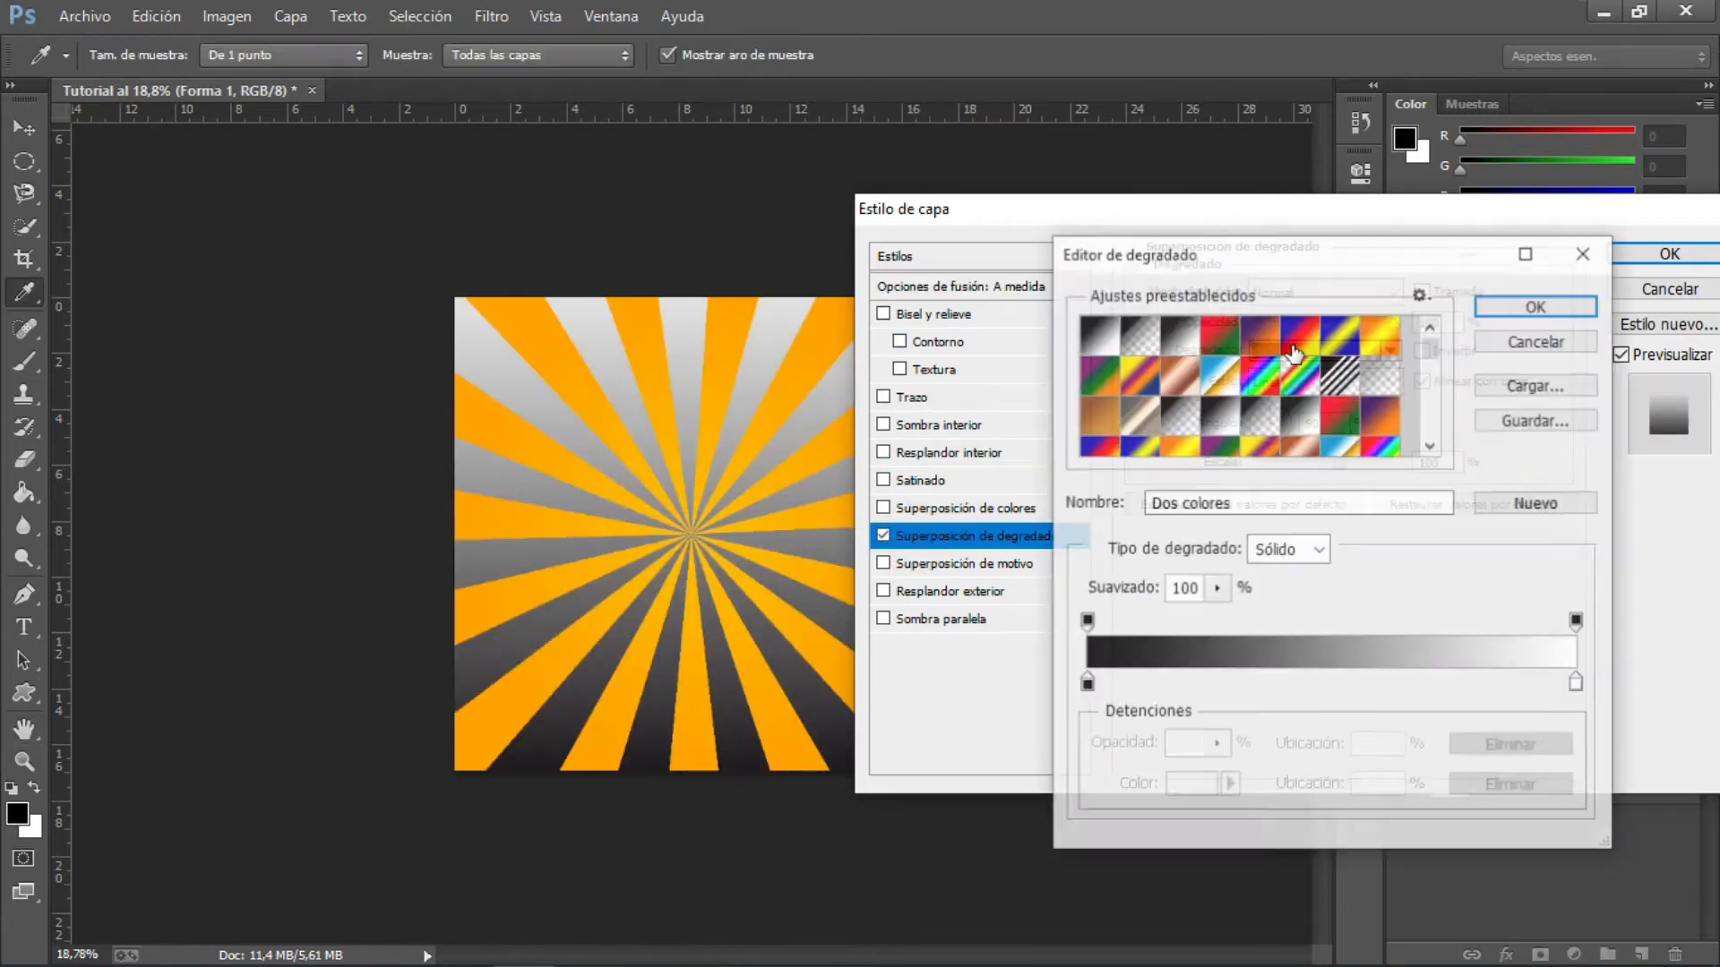
{"action": "left_click", "coordinate": [1139, 345]}
- Set both color stops of the overlay gradient to white (ffffff) and accept the gradient
{"action": "double_click", "coordinate": [1086, 684]}
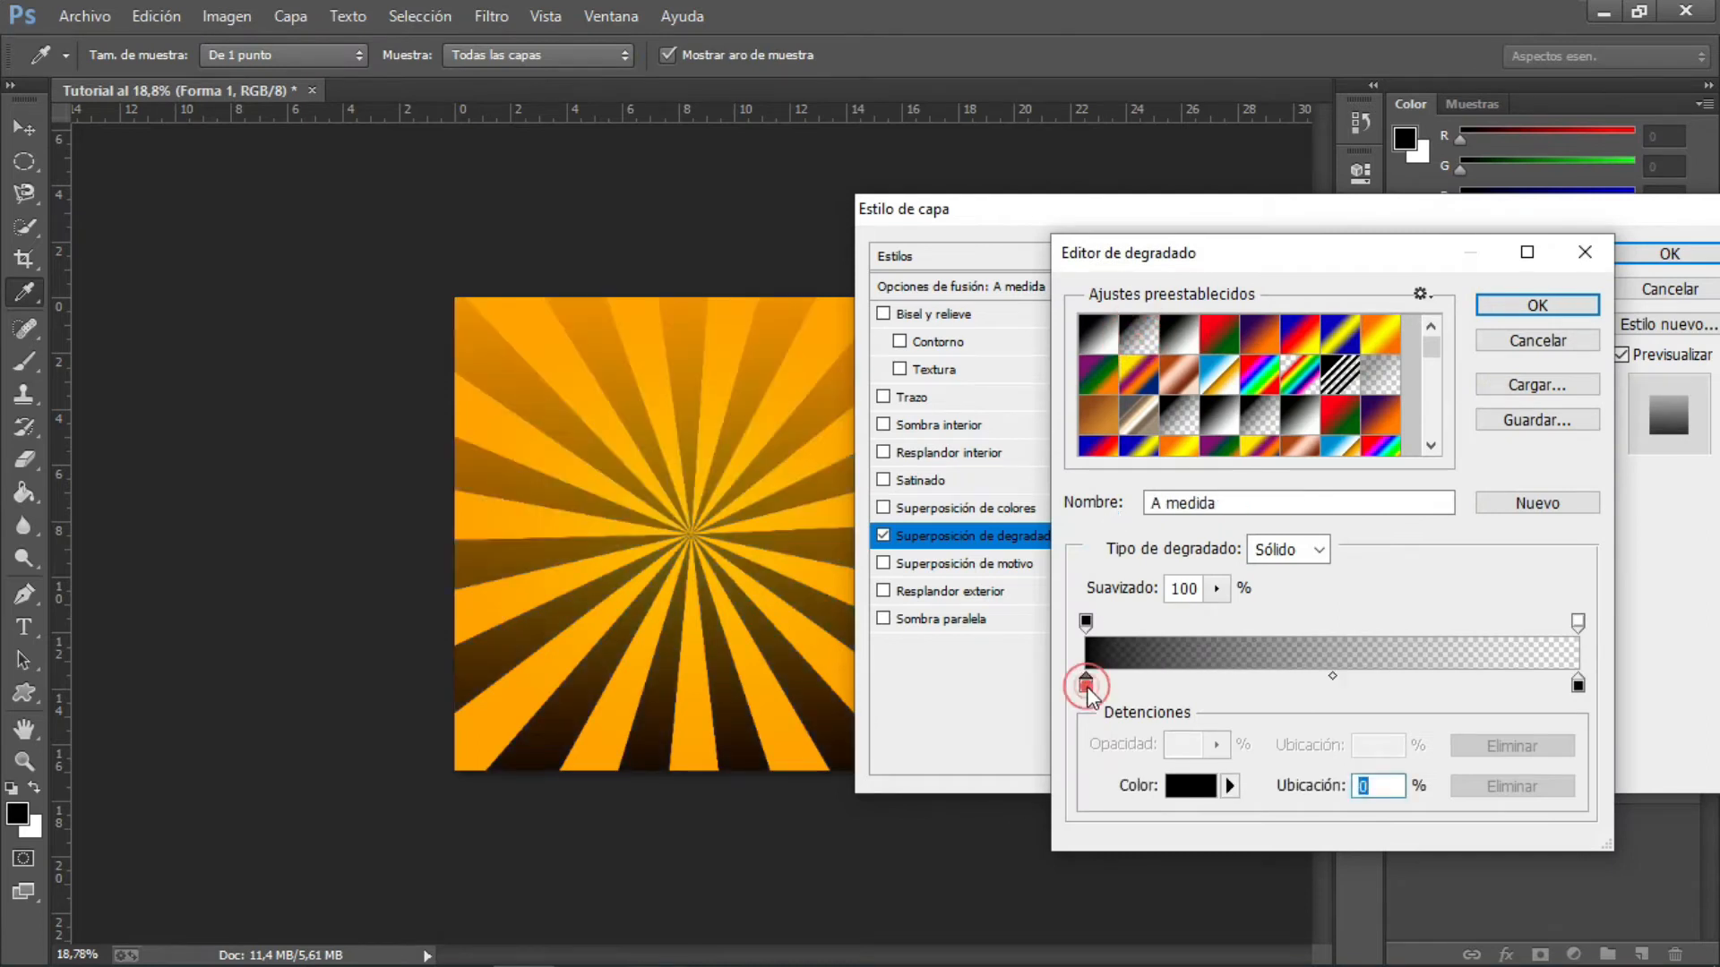
{"action": "left_click", "coordinate": [1246, 575]}
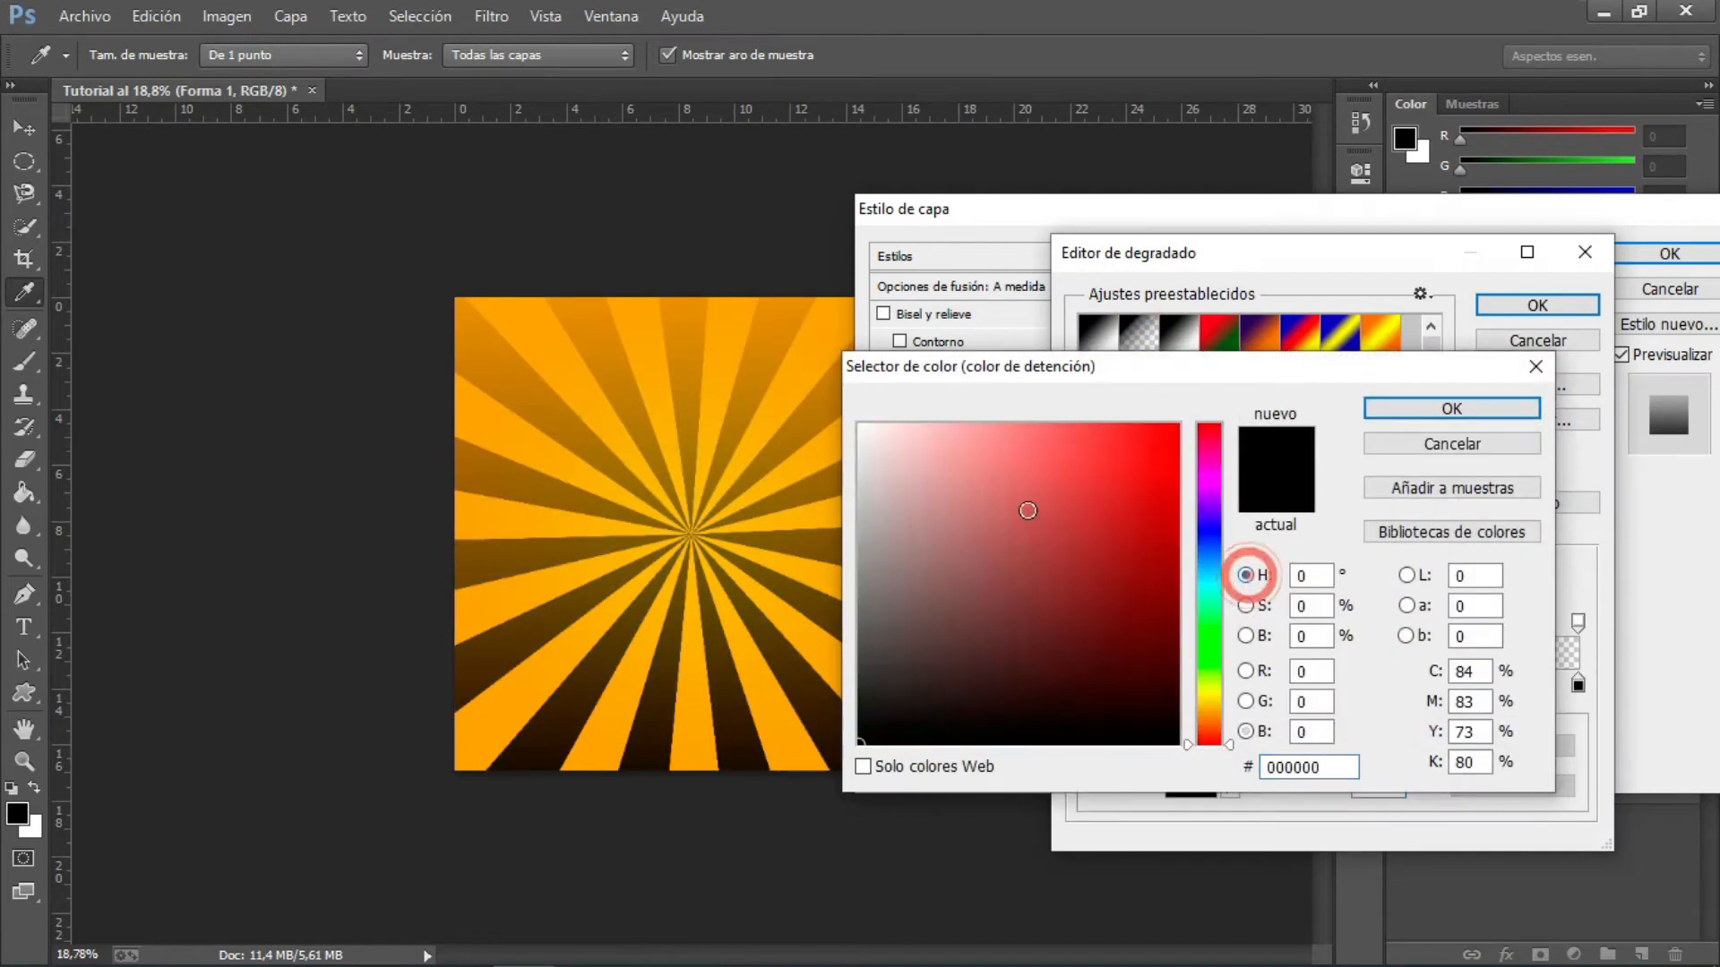
{"action": "left_click", "coordinate": [970, 483]}
{"action": "left_click", "coordinate": [860, 427]}
{"action": "left_click", "coordinate": [1436, 413]}
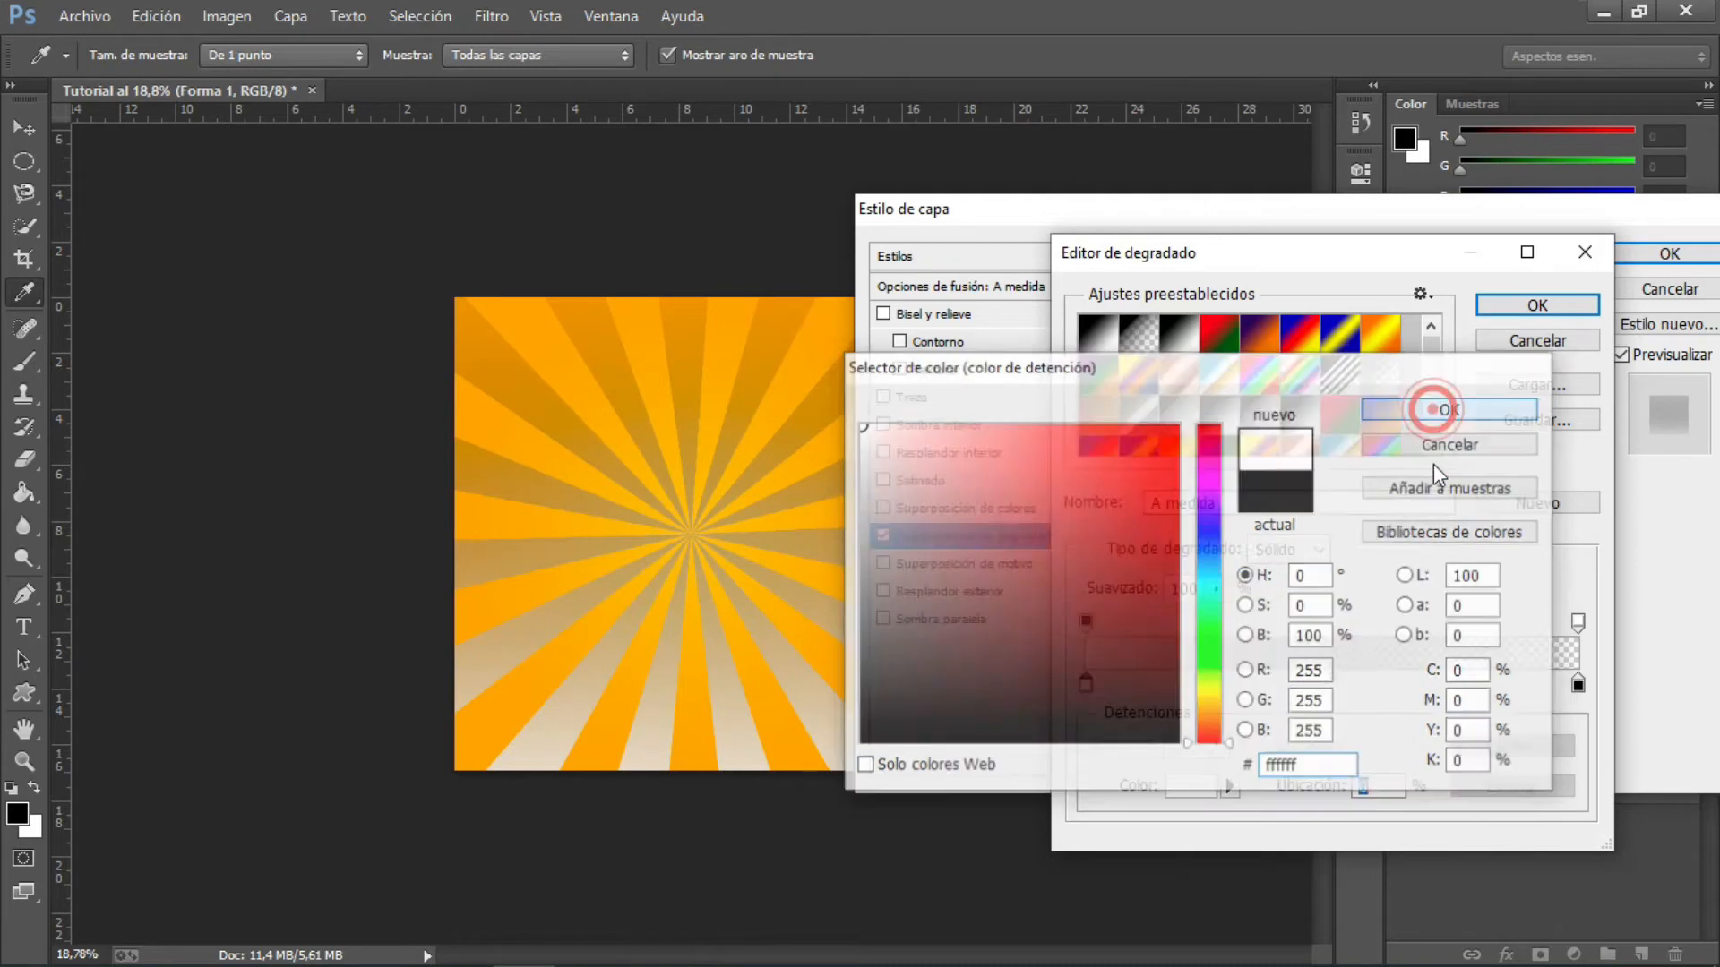
{"action": "double_click", "coordinate": [1579, 685]}
{"action": "type", "text": "ffffff"}
{"action": "left_click", "coordinate": [1417, 395]}
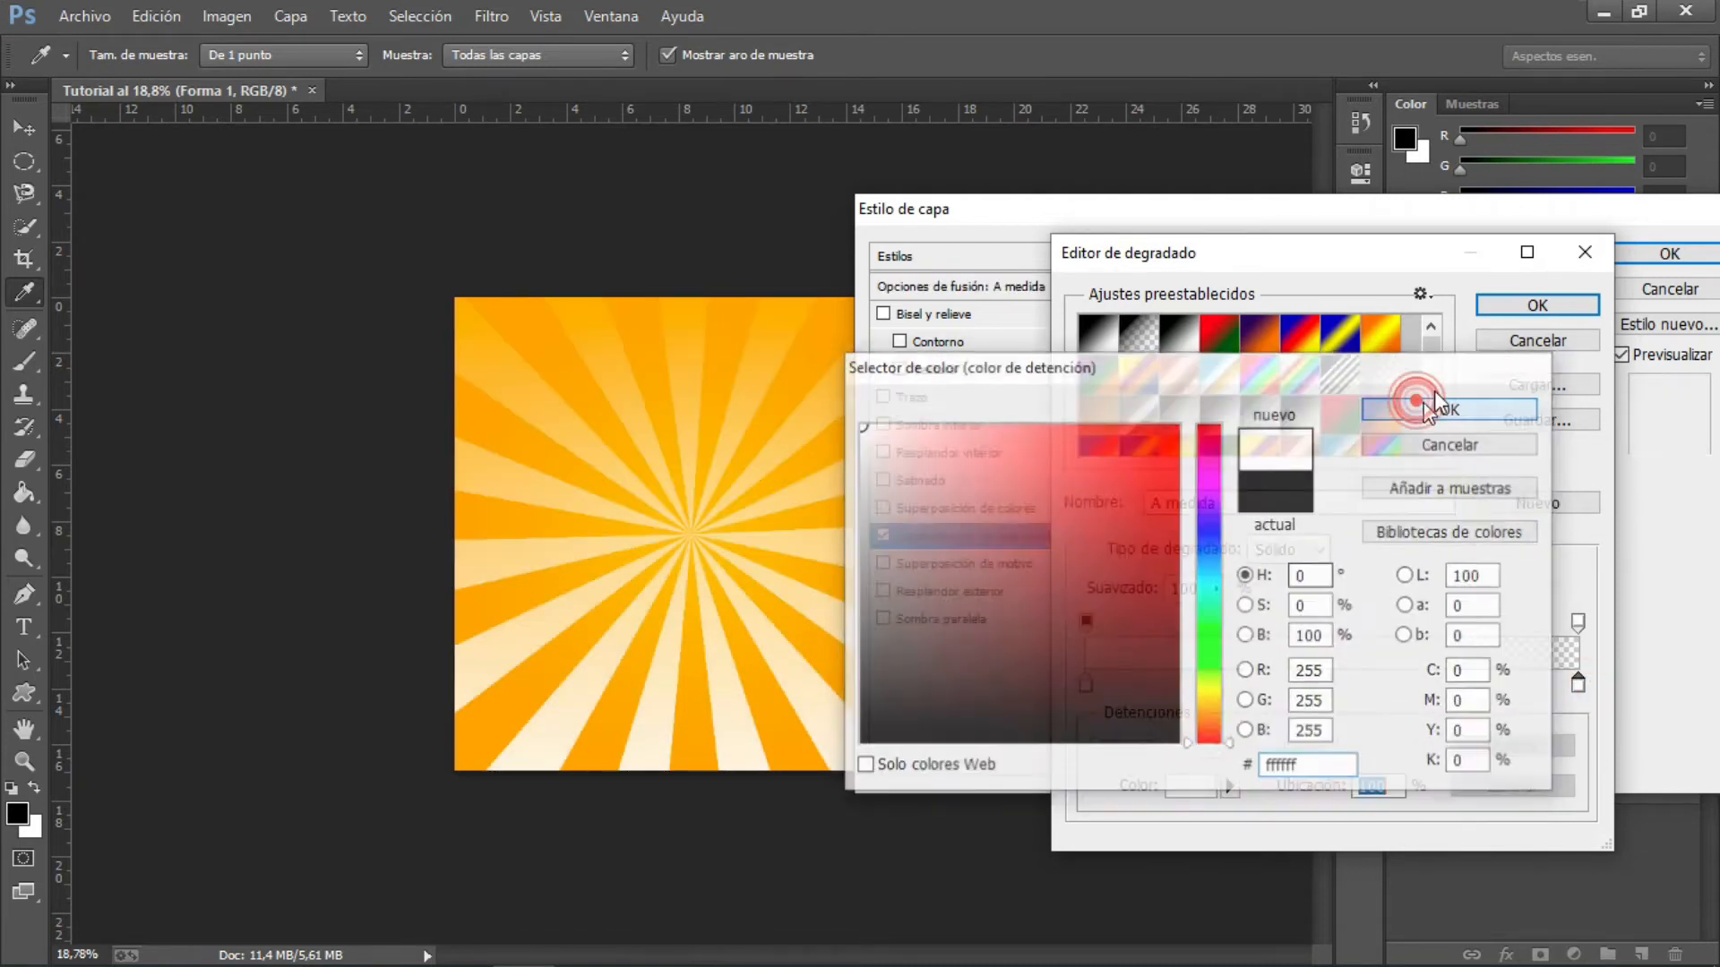
{"action": "left_click", "coordinate": [1531, 306]}
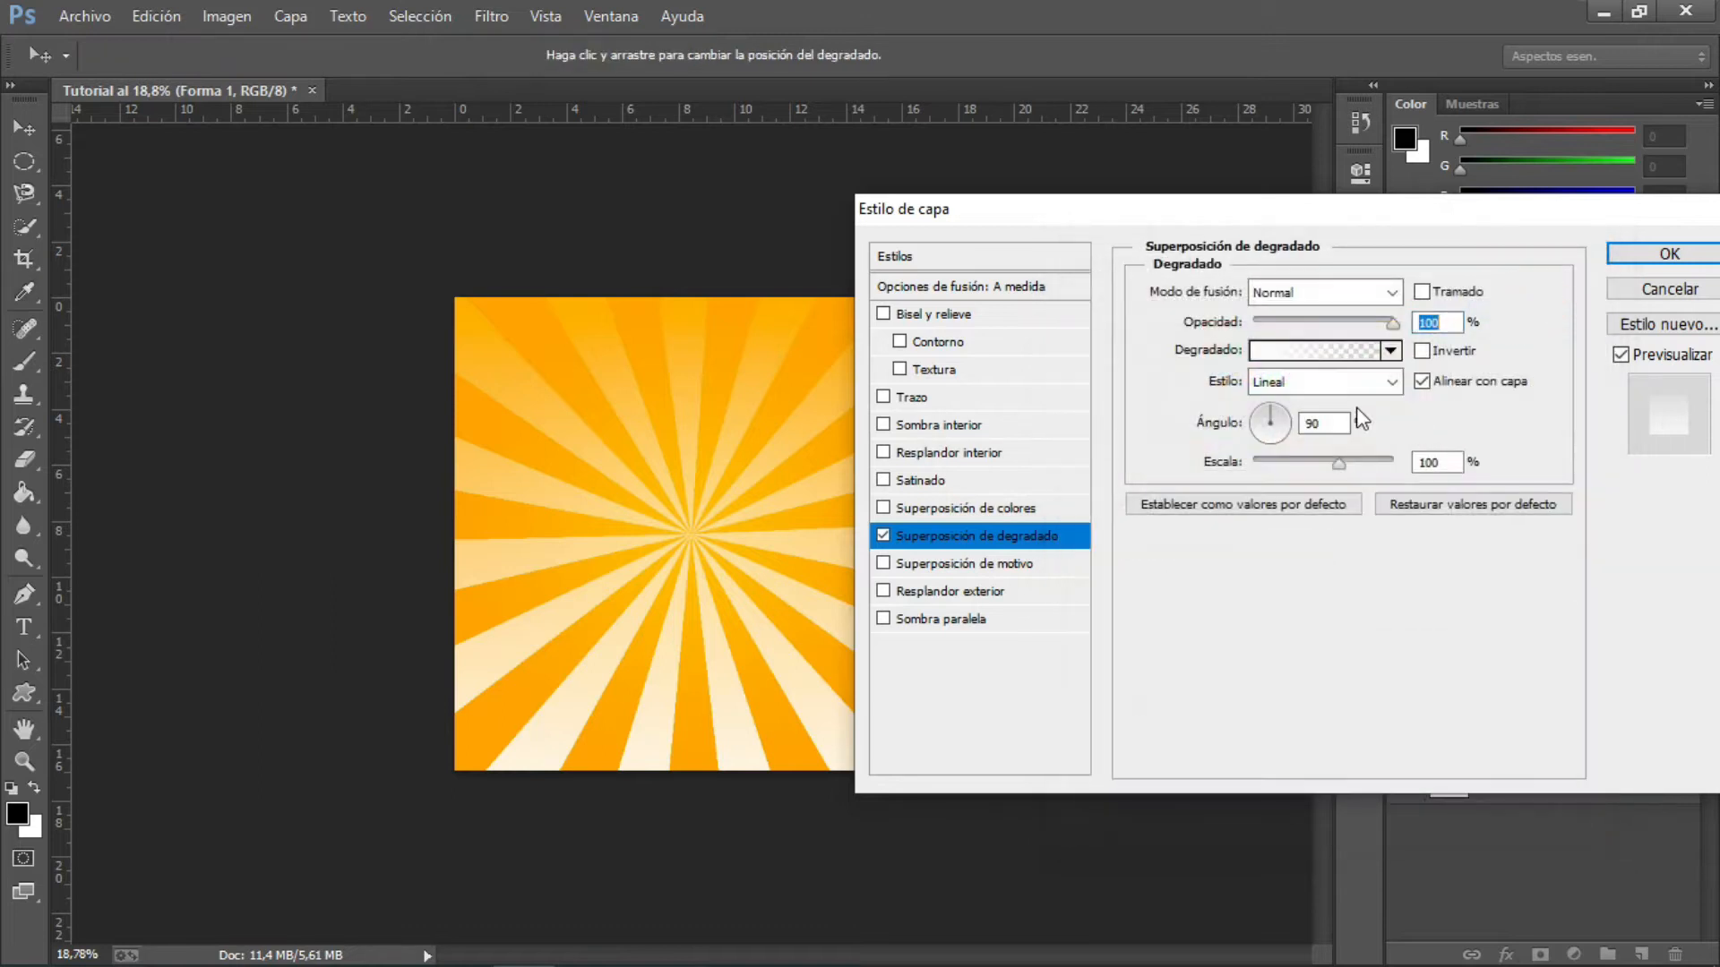
- Set the gradient overlay's style to Radial and apply the layer style
{"action": "left_click", "coordinate": [1391, 381]}
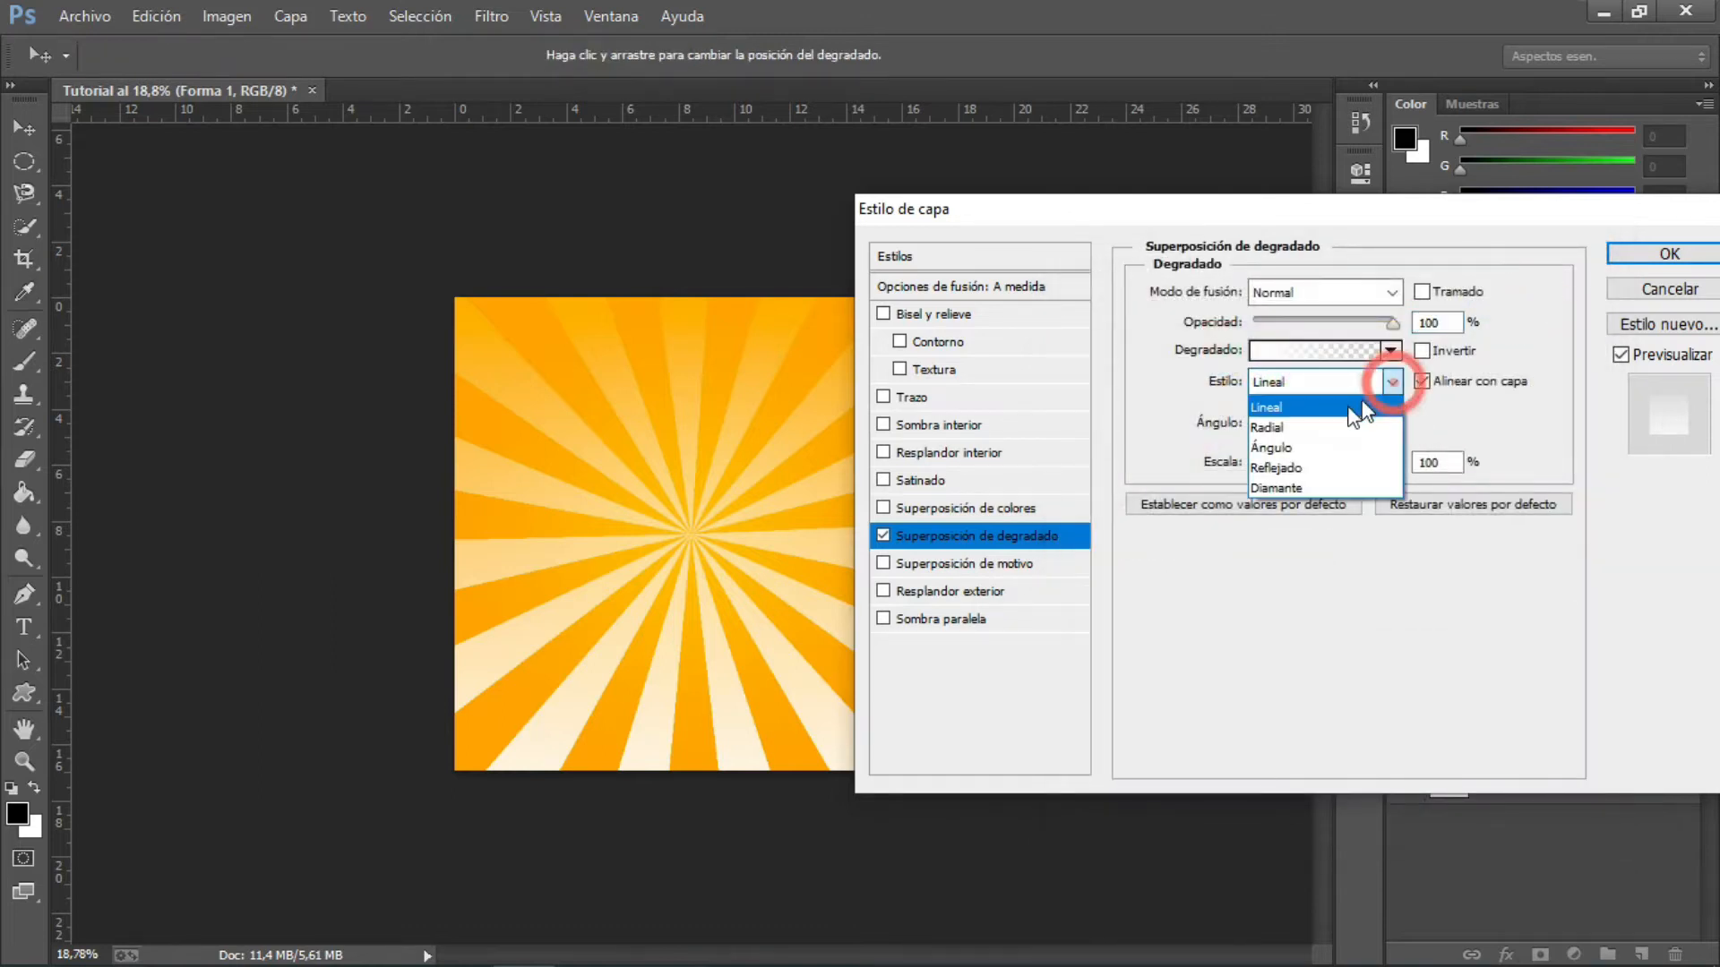
{"action": "left_click", "coordinate": [1312, 425]}
{"action": "left_click", "coordinate": [1652, 254]}
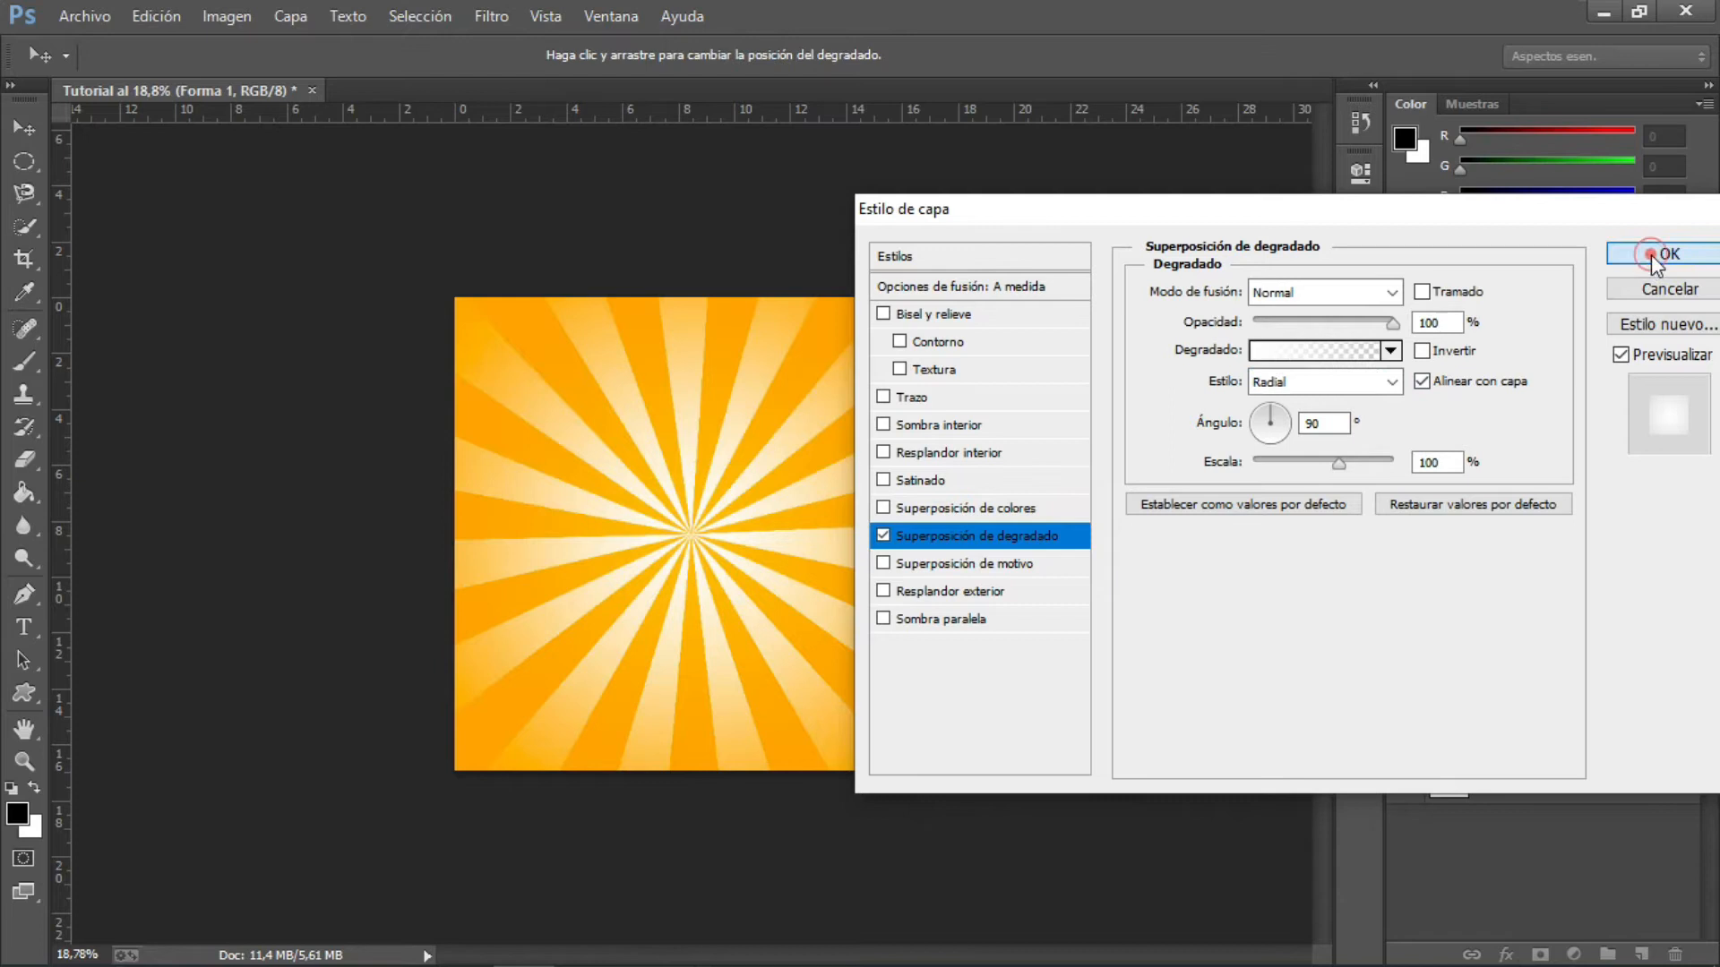
- Lower the opacity of the sunburst shape layer to about 9%
{"action": "left_click", "coordinate": [1690, 631]}
{"action": "left_click", "coordinate": [1701, 508]}
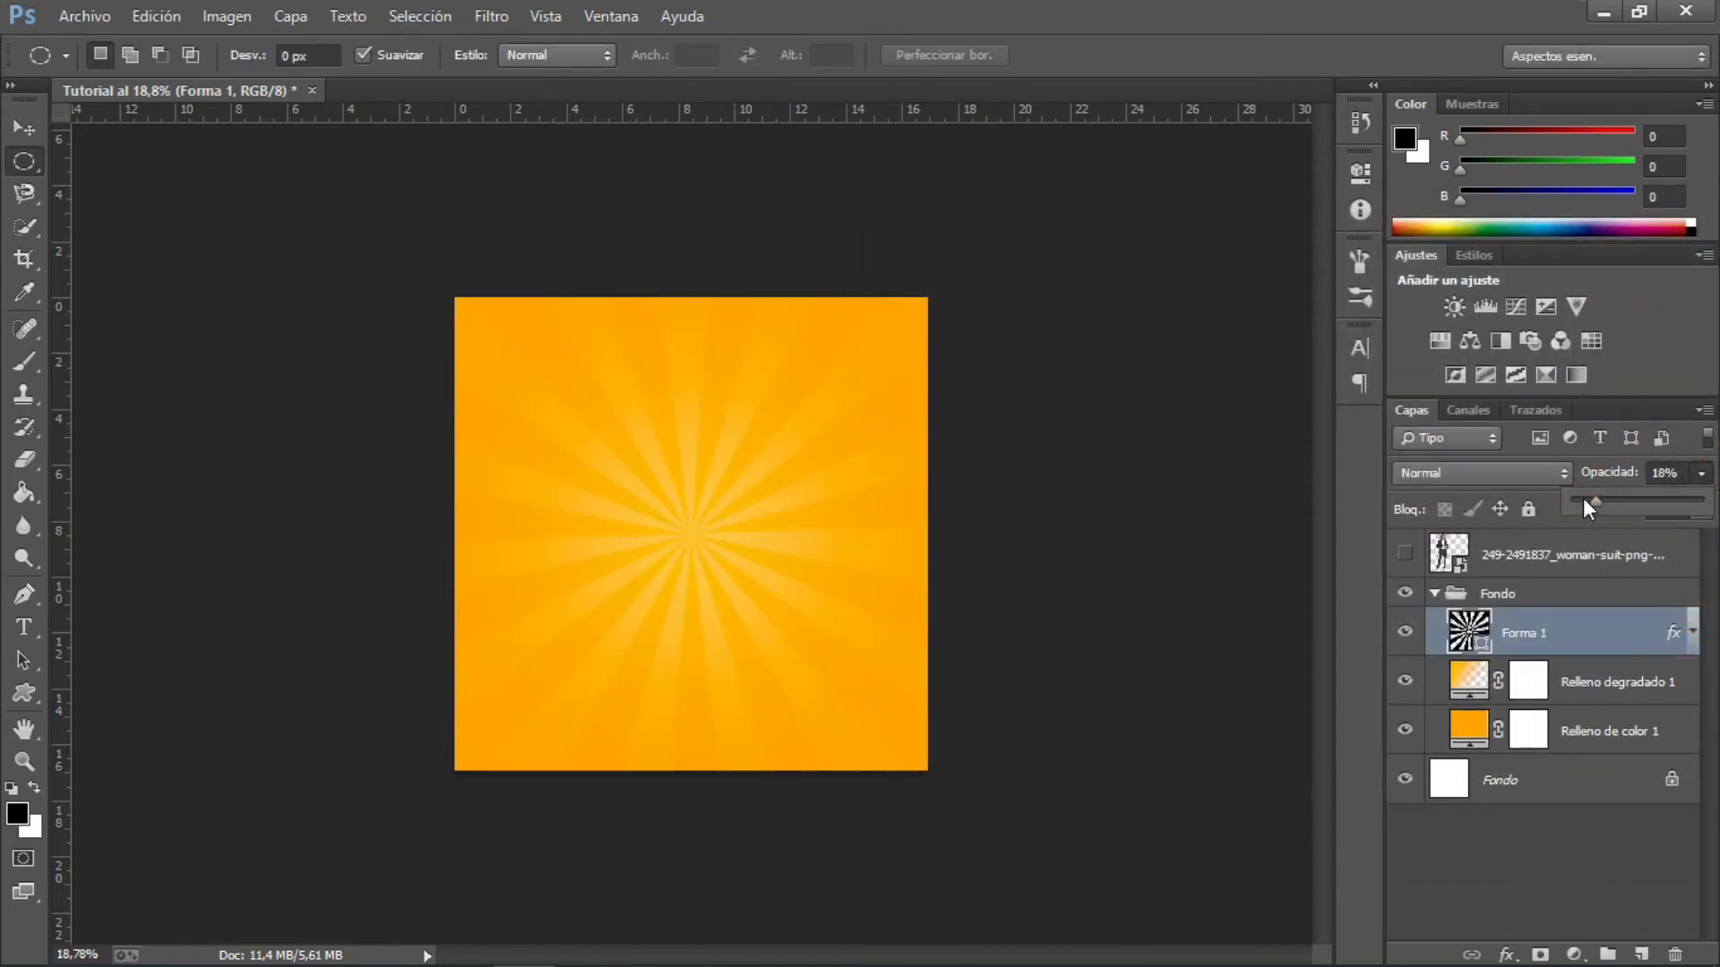
{"action": "left_click_drag", "start_coordinate": [1585, 499], "coordinate": [1582, 501]}
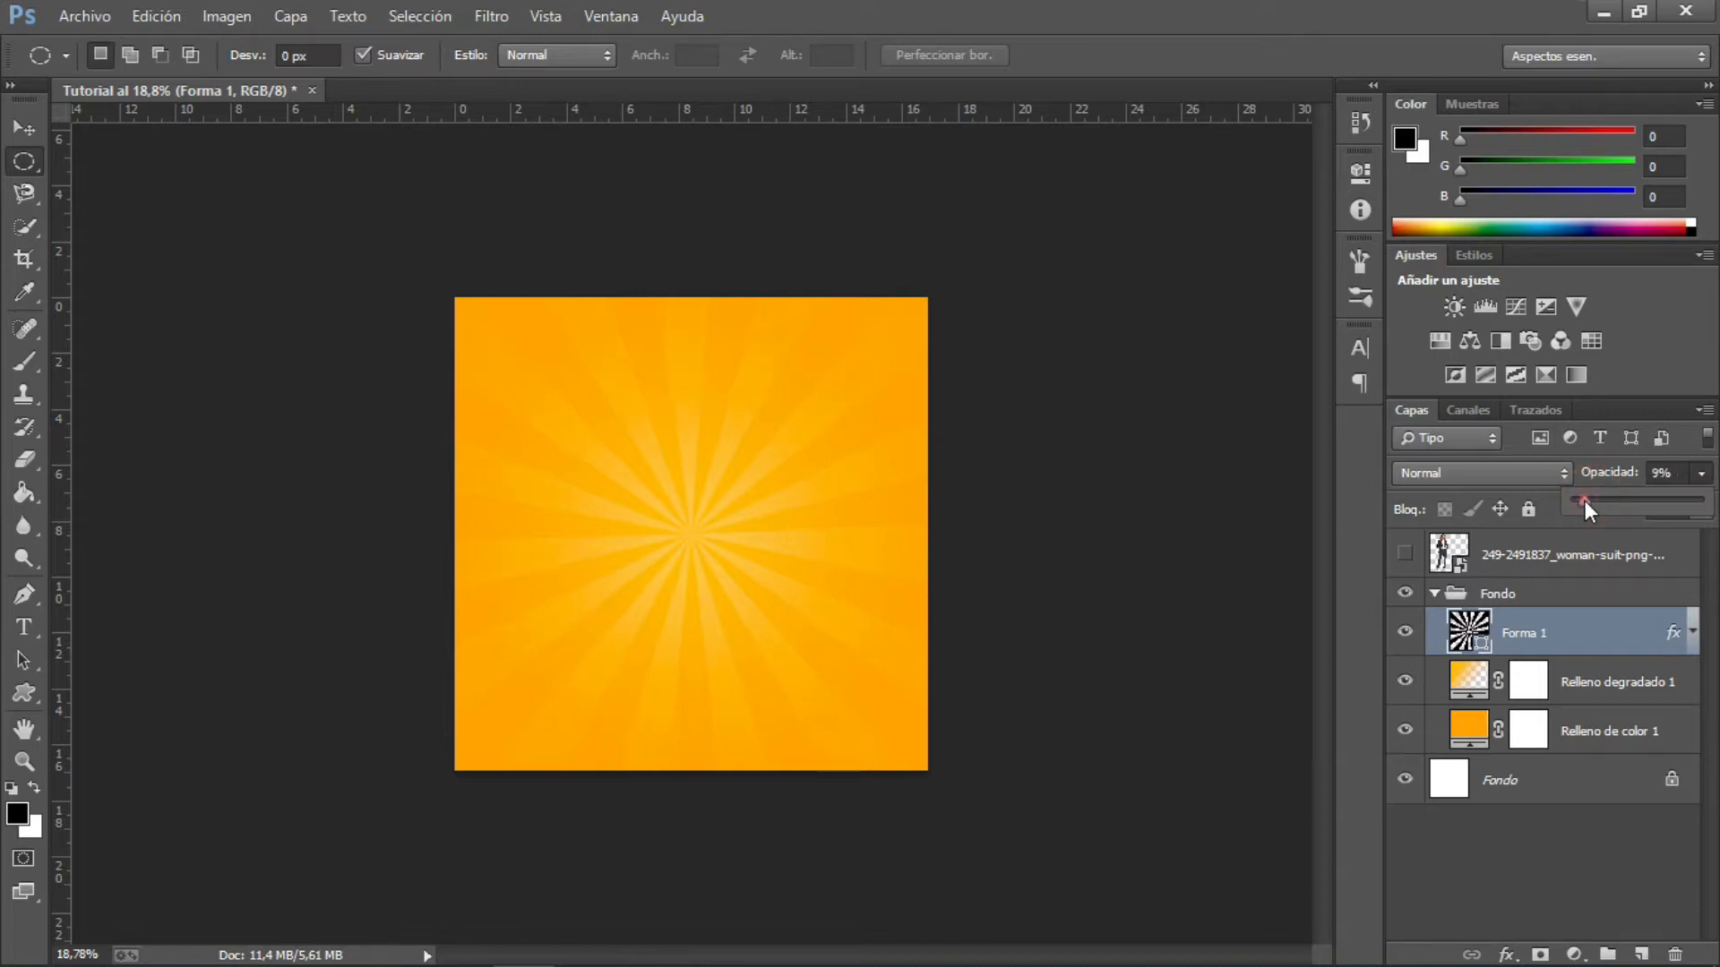
- Collapse the Fondo group and create a new group above it named Texto
{"action": "left_click", "coordinate": [1435, 594]}
{"action": "left_click", "coordinate": [1607, 955]}
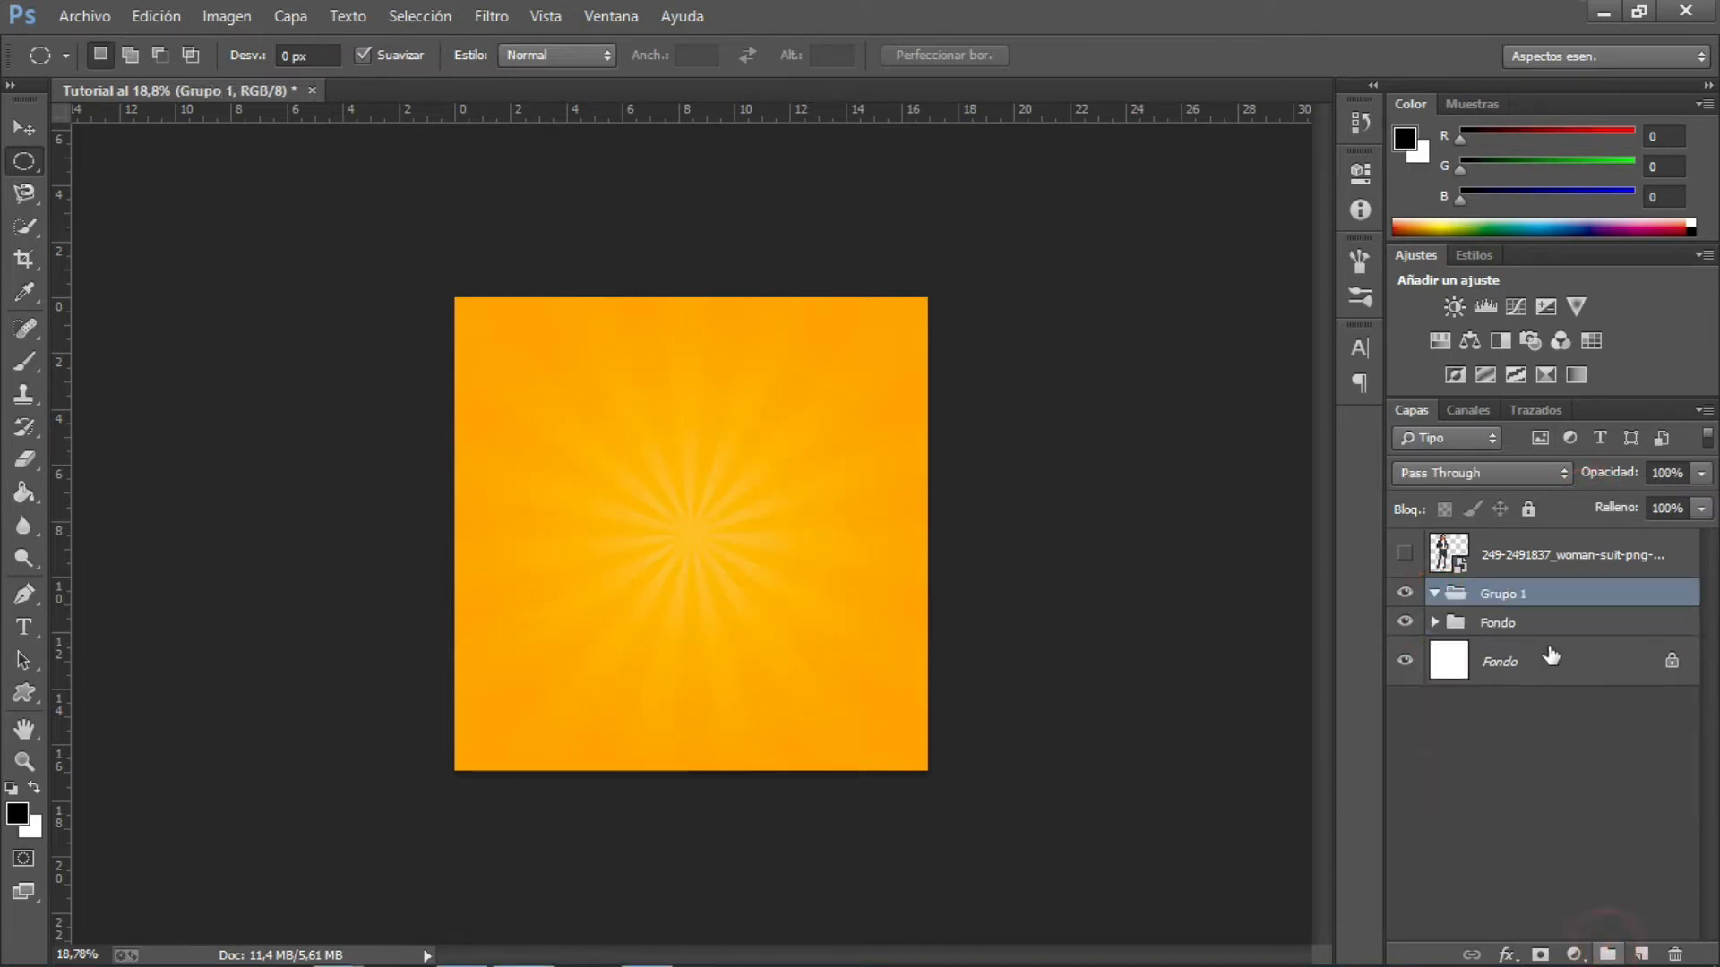
{"action": "double_click", "coordinate": [1506, 594]}
{"action": "type", "text": "Texto"}
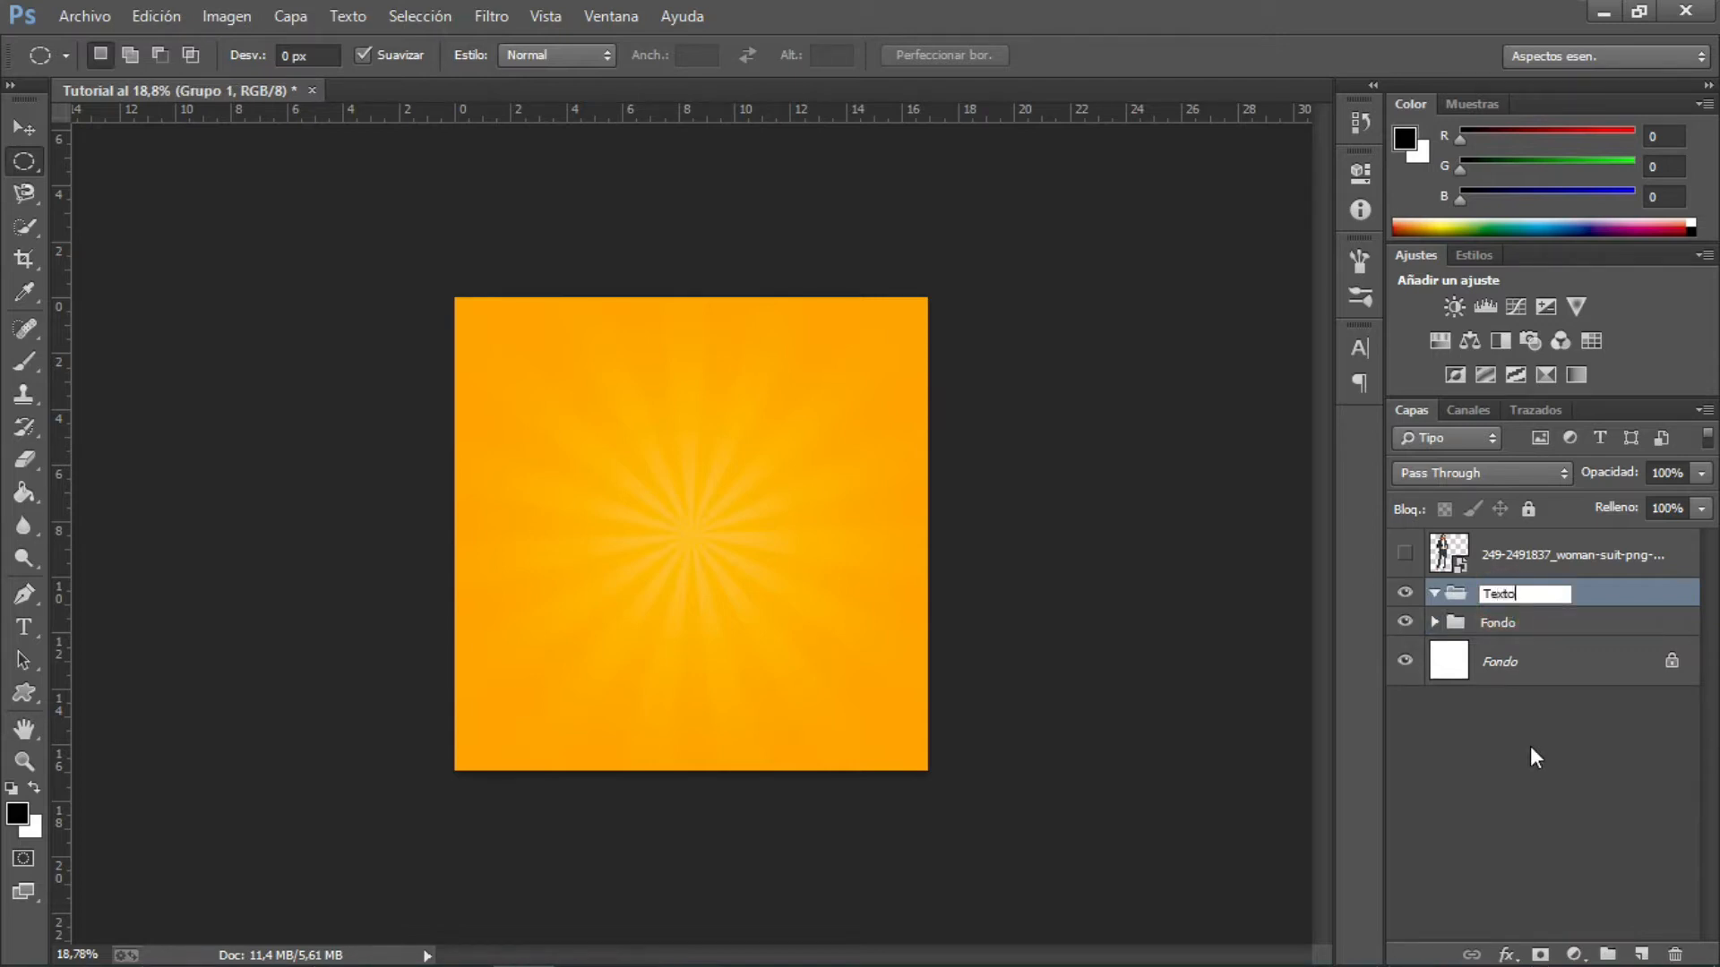
{"action": "key", "text": "Return"}
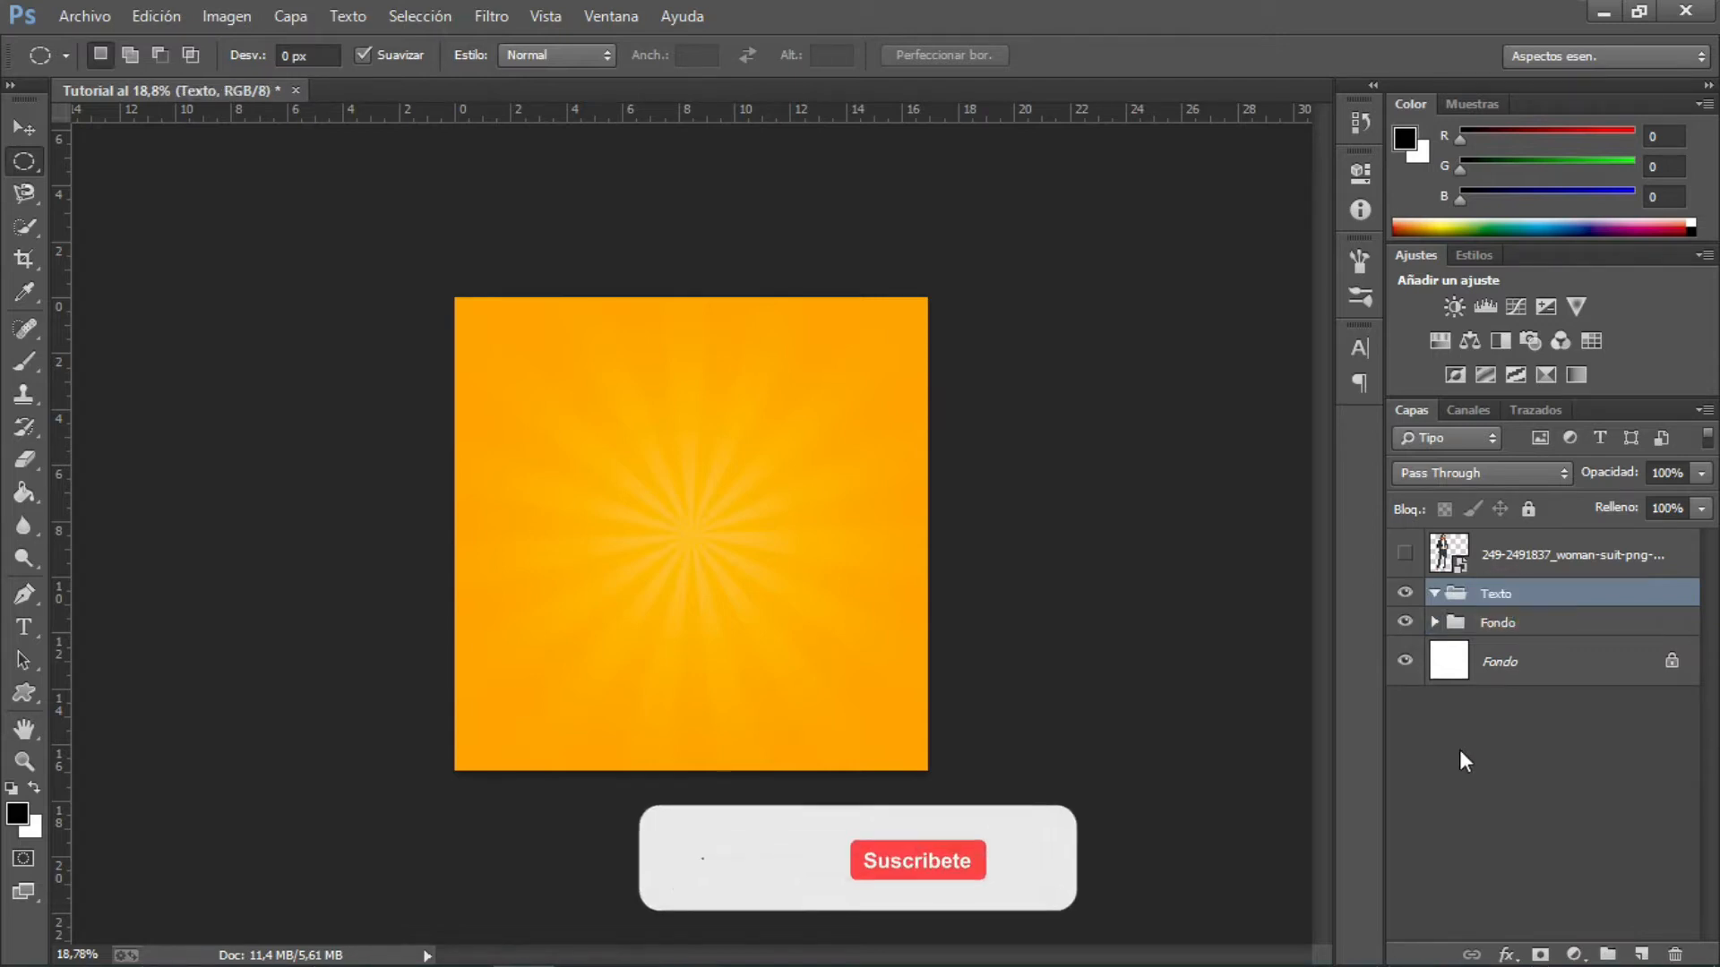
- Add a wide text box across the middle of the canvas, within the Texto 1 subgroup, reading OPORTUNIDAD ÚNICA
{"action": "left_click", "coordinate": [24, 627]}
{"action": "left_click_drag", "start_coordinate": [527, 506], "coordinate": [847, 567]}
{"action": "scroll", "coordinate": [698, 561], "scroll_direction": "up", "scroll_amount": 5}
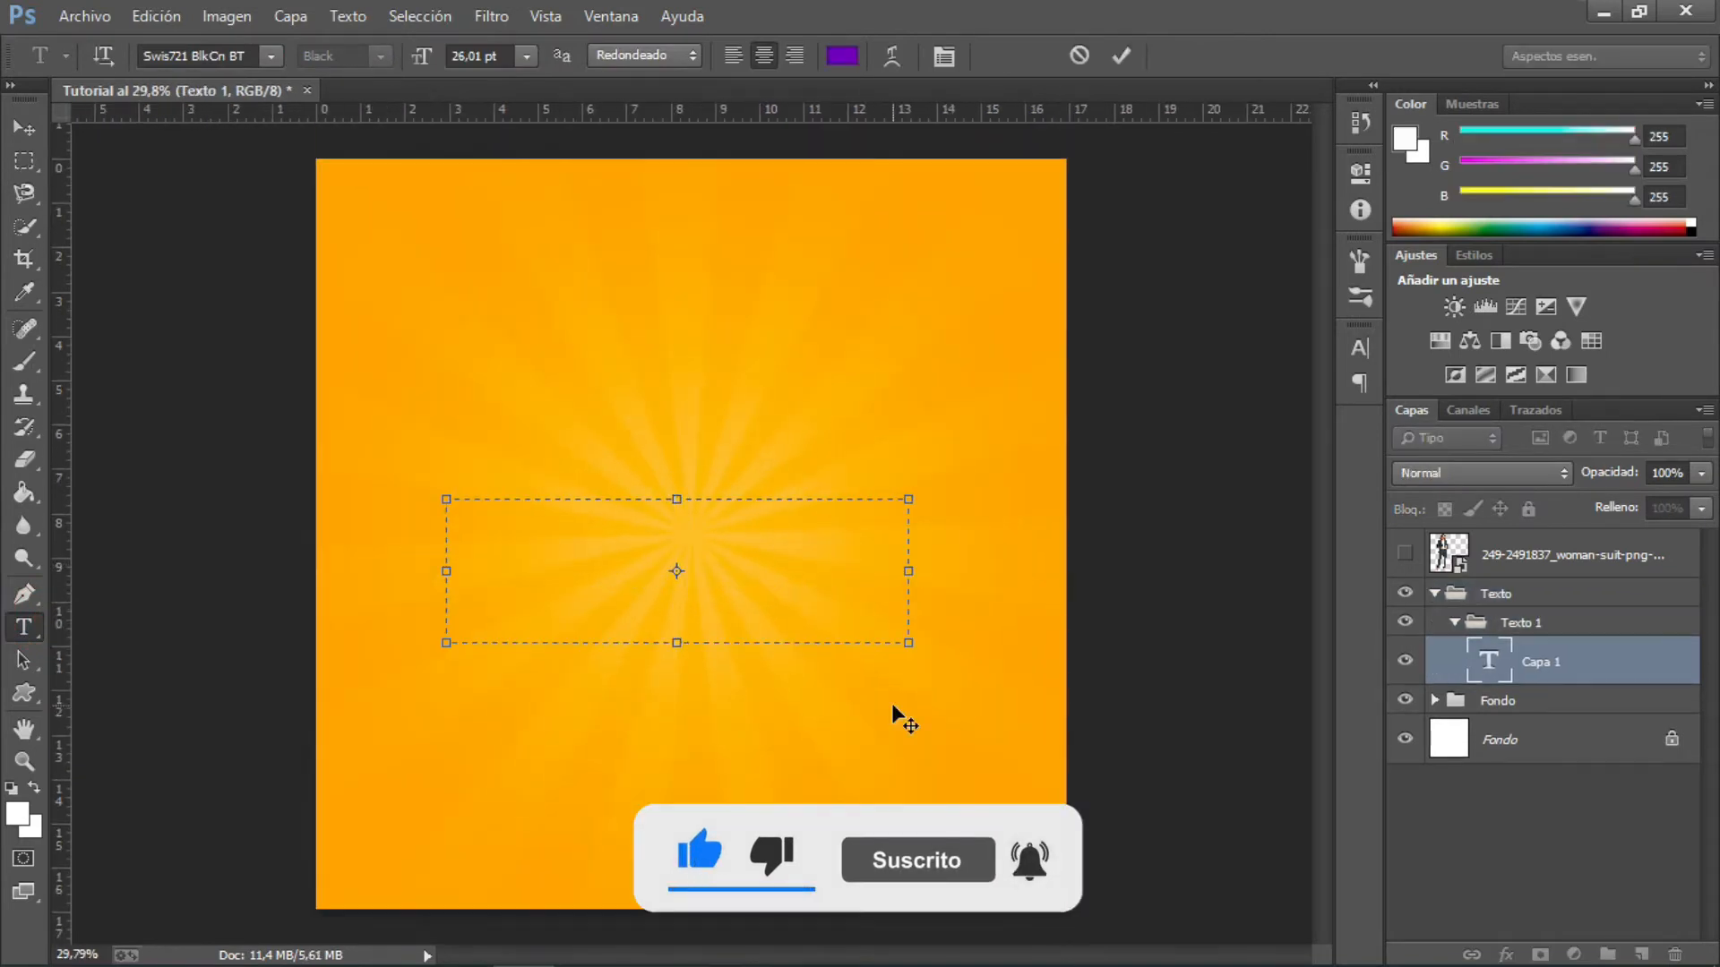
{"action": "type", "text": "OPORTUNIDAD U"}
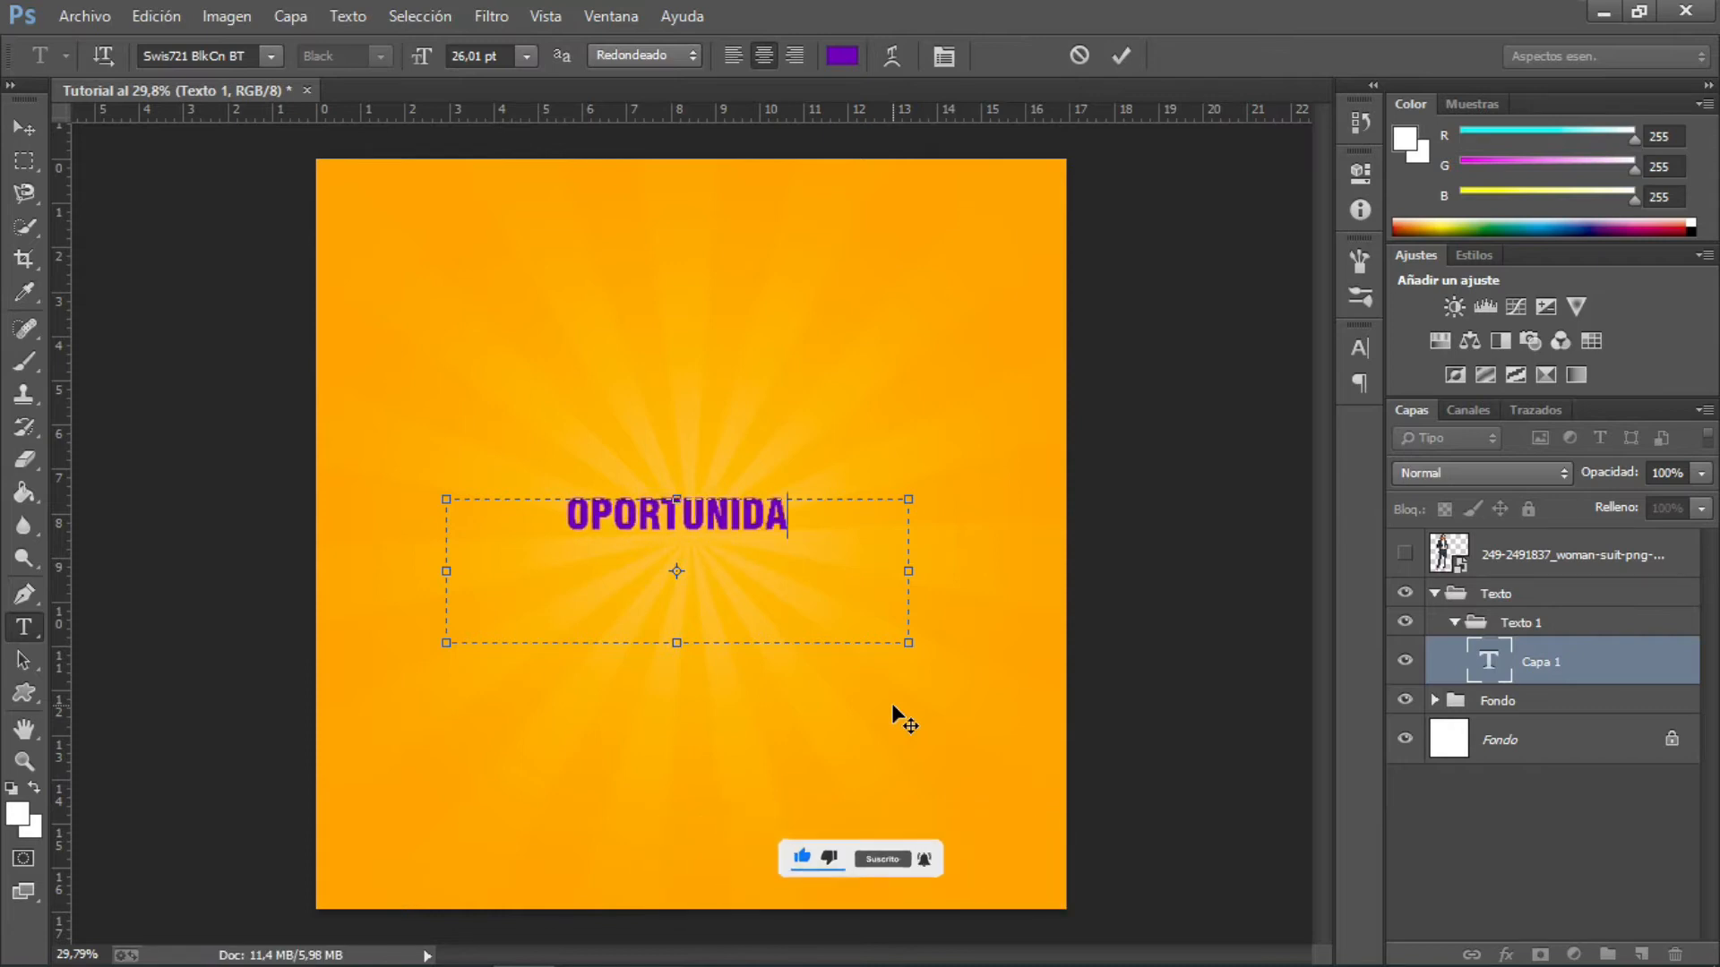
{"action": "key", "text": "BackSpace"}
{"action": "key", "text": "BackSpace"}
{"action": "type", "text": "ÚNICA"}
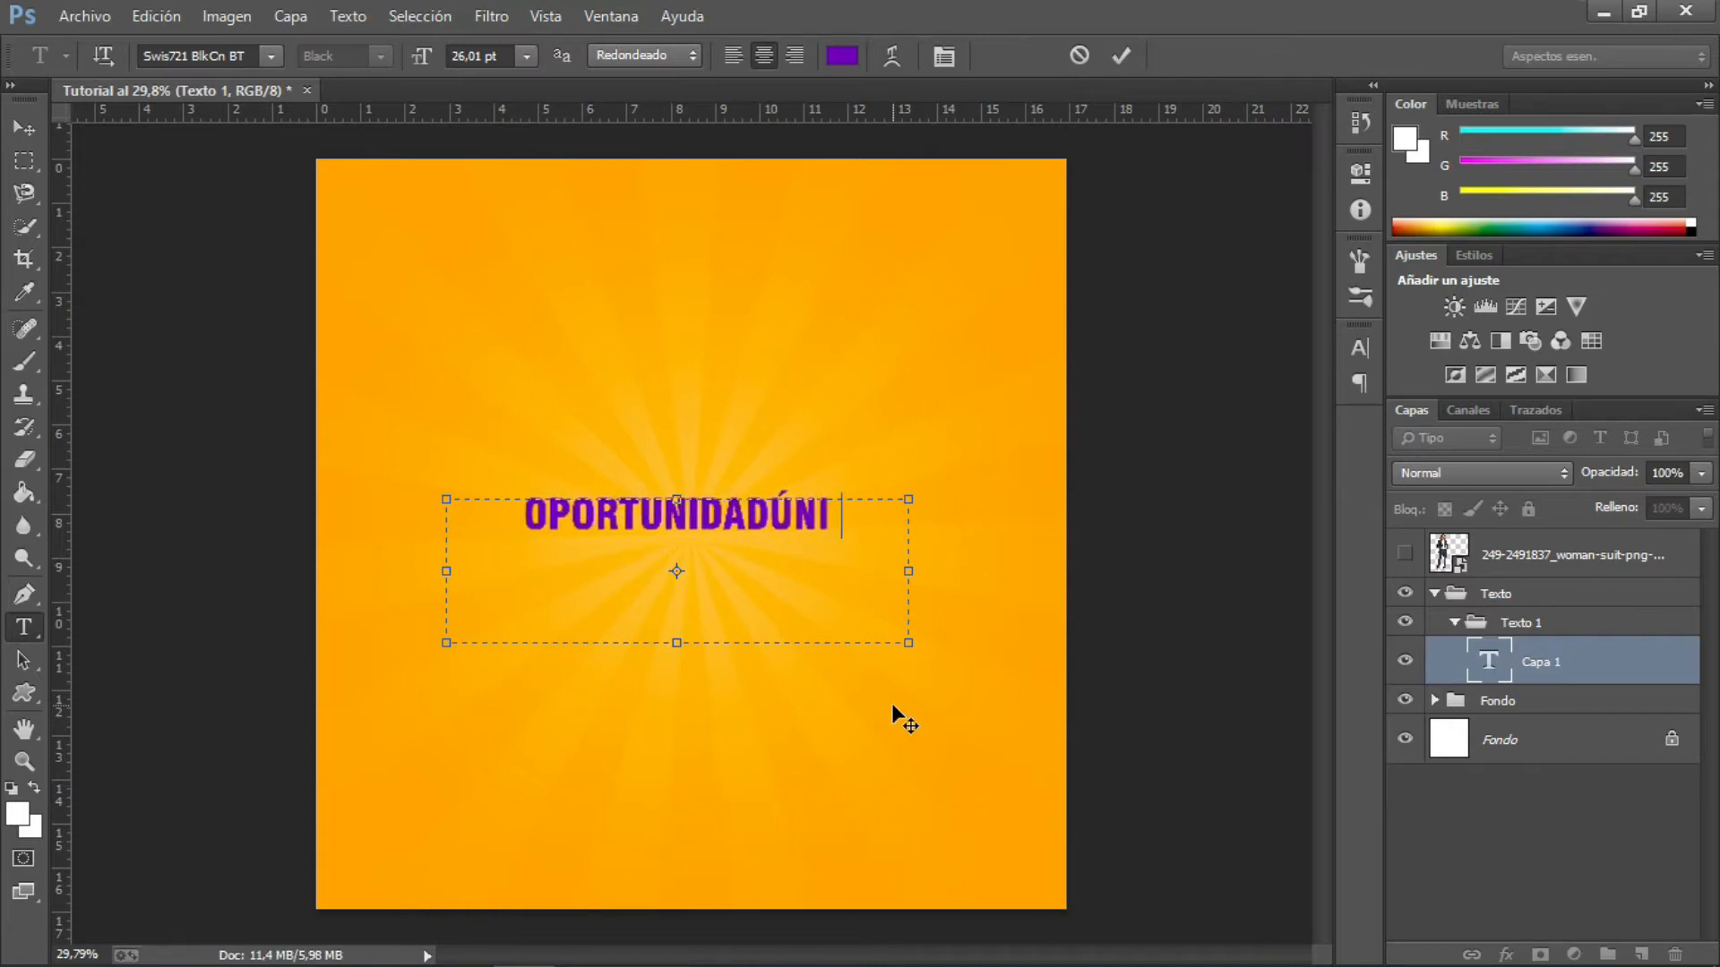
{"action": "key", "text": "Left"}
{"action": "key", "text": "Left"}
{"action": "key", "text": "Left"}
{"action": "key", "text": "Left"}
{"action": "key", "text": "Left"}
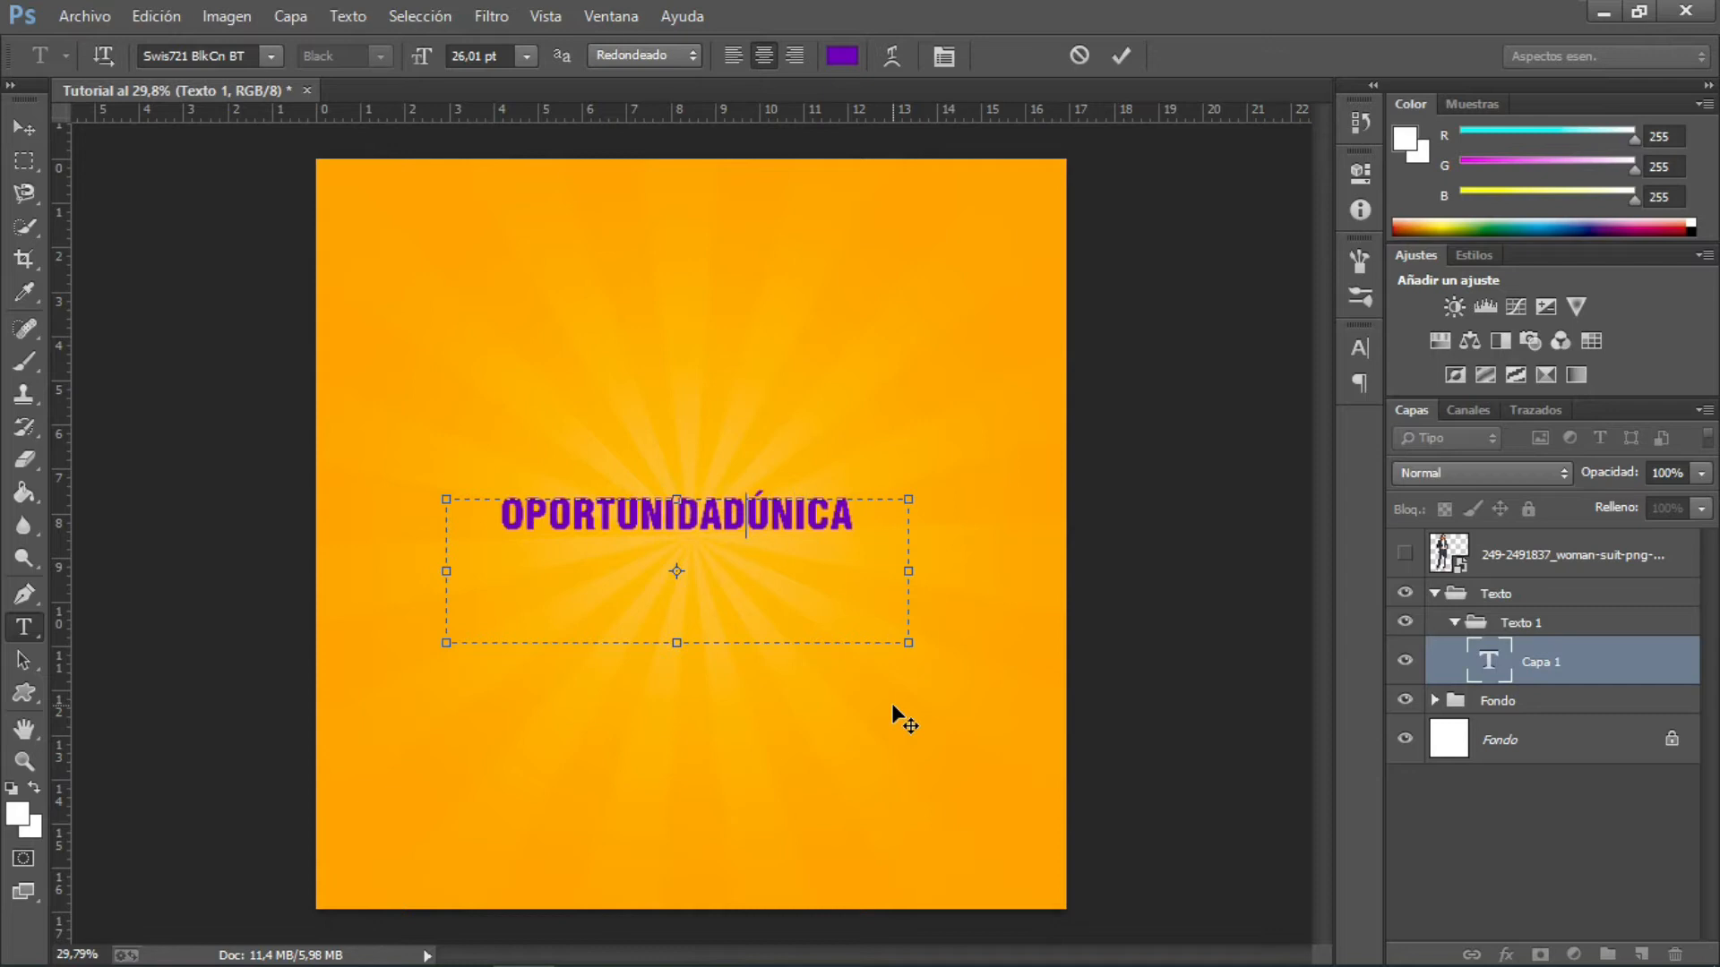
{"action": "left_click", "coordinate": [24, 162]}
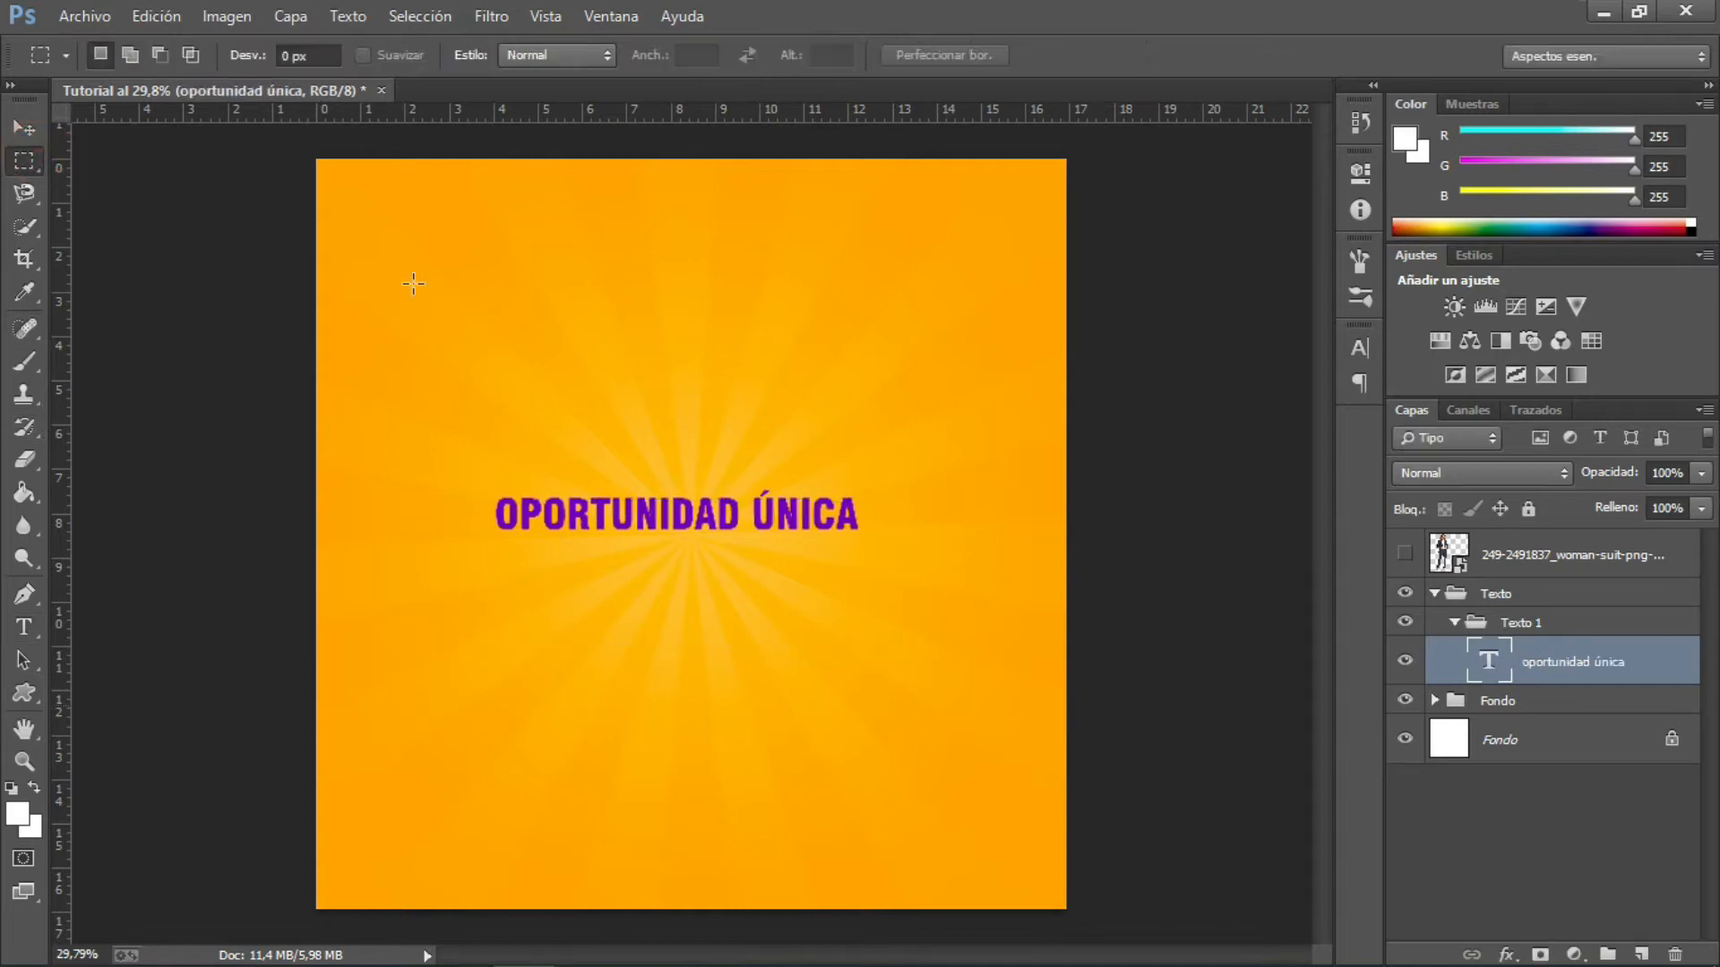
- Change the color of the OPORTUNIDAD ÚNICA text to the purple 5f33b8
{"action": "left_click", "coordinate": [1368, 346]}
{"action": "left_click", "coordinate": [1277, 495]}
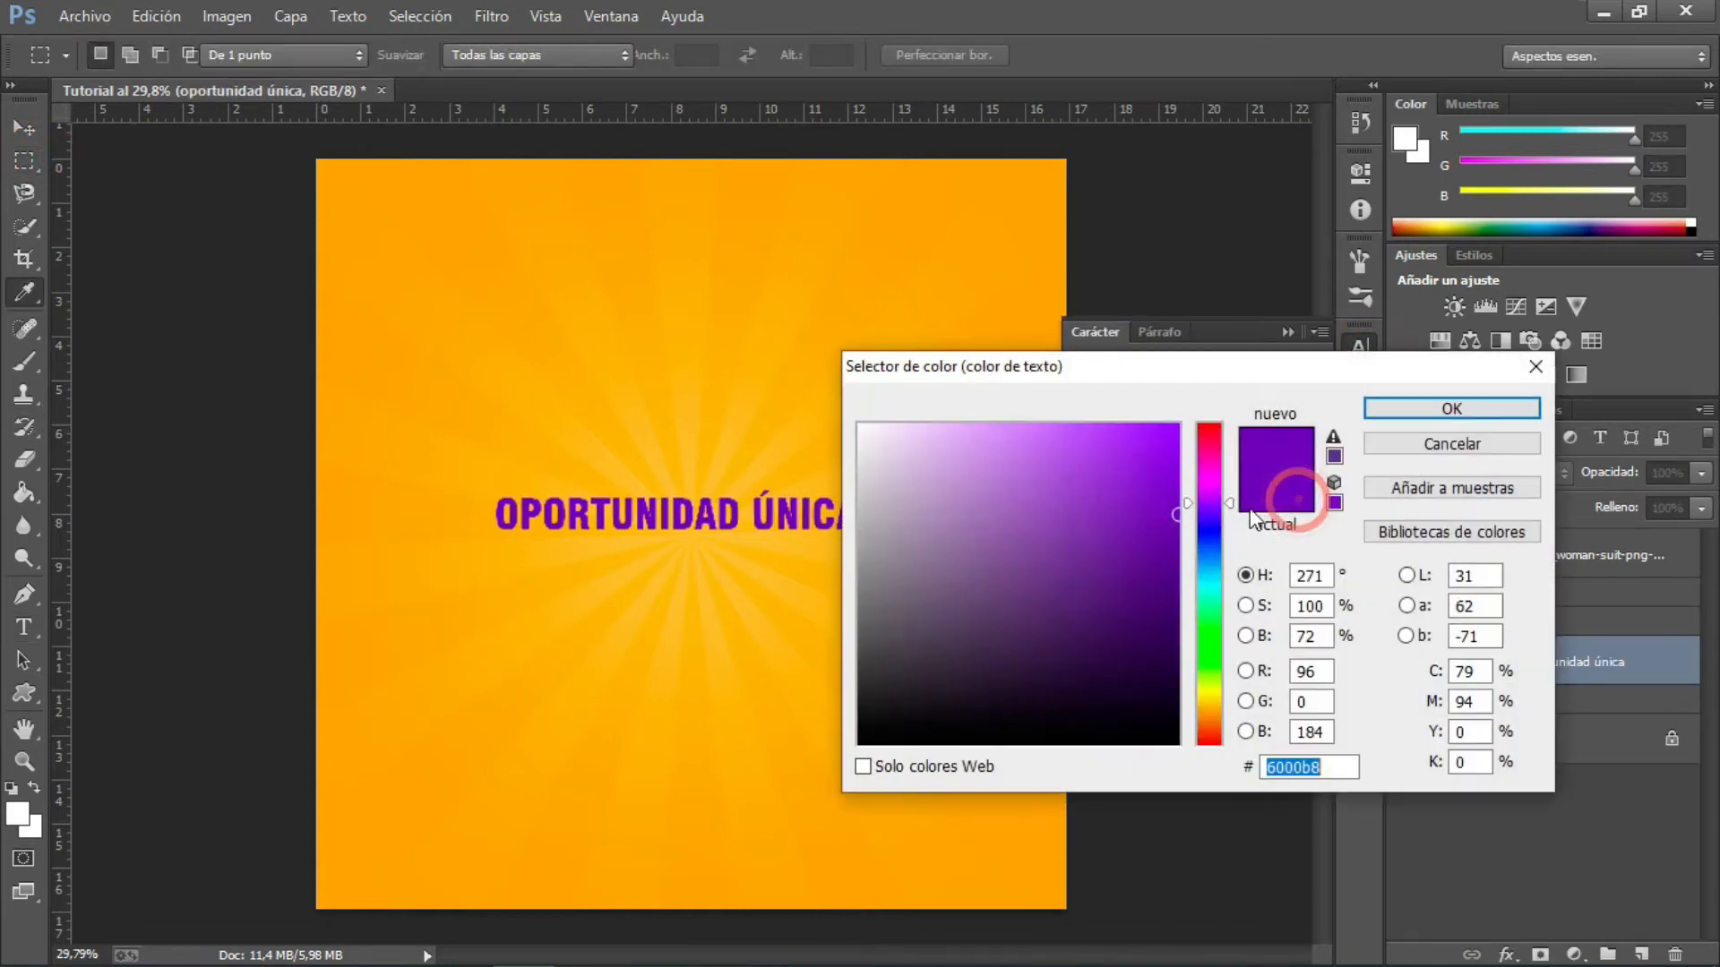
{"action": "left_click", "coordinate": [1246, 641]}
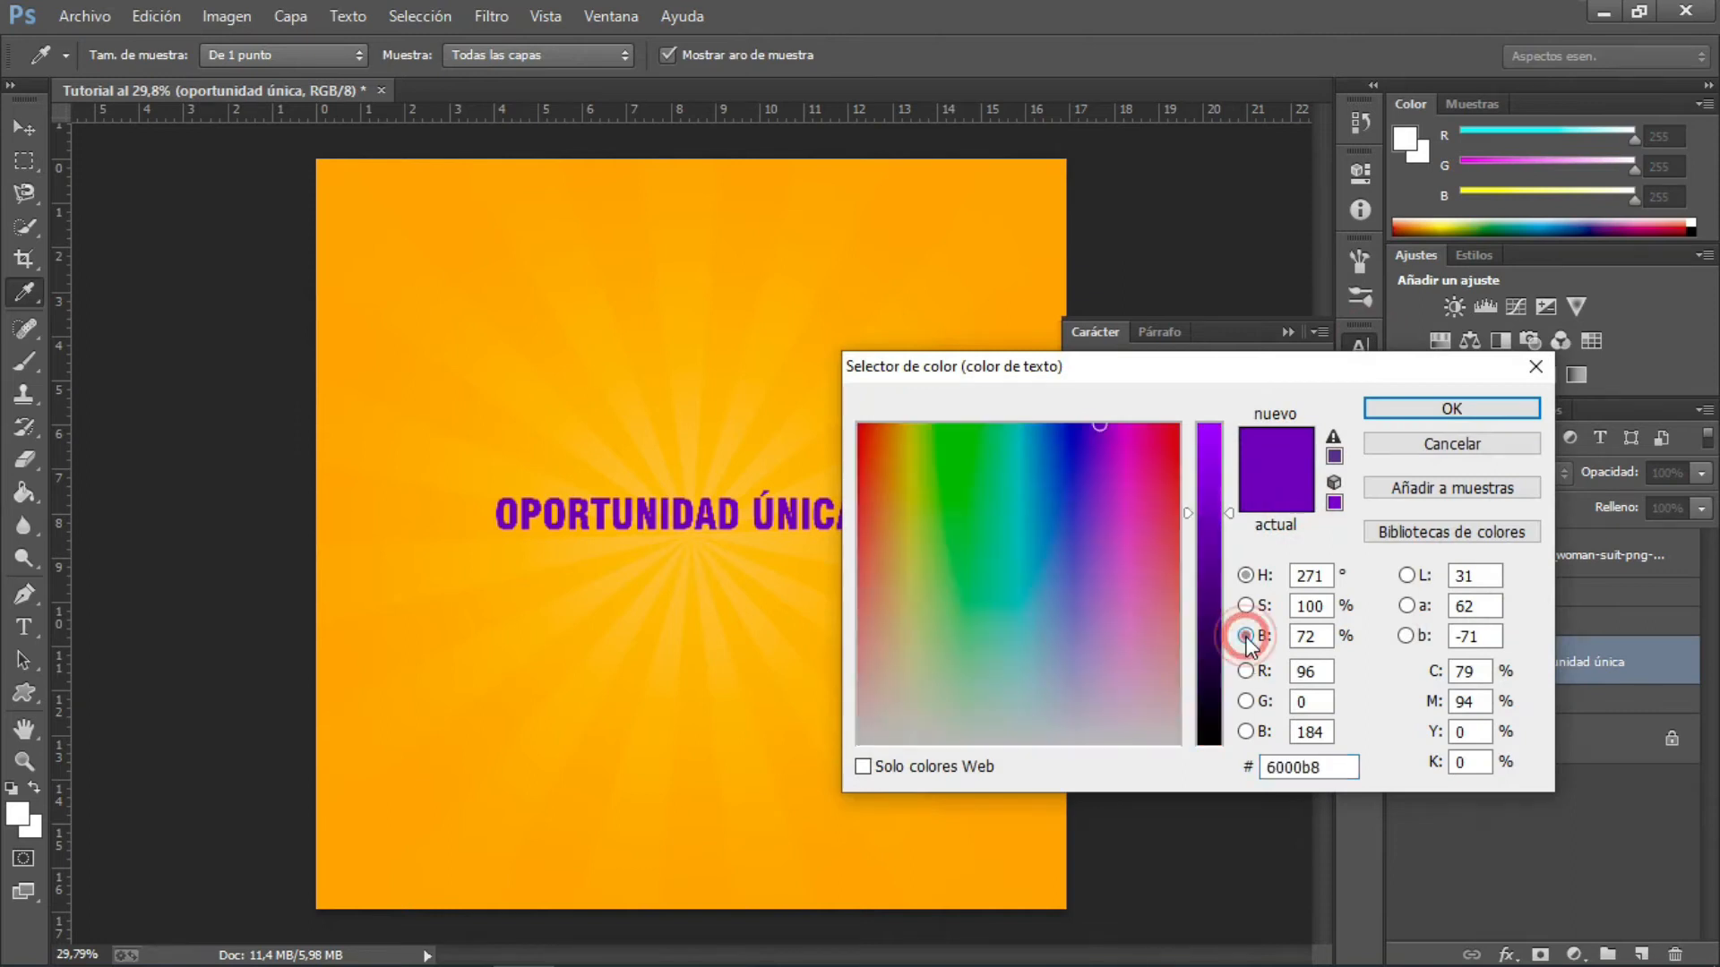
{"action": "left_click", "coordinate": [1246, 732]}
{"action": "left_click", "coordinate": [991, 679]}
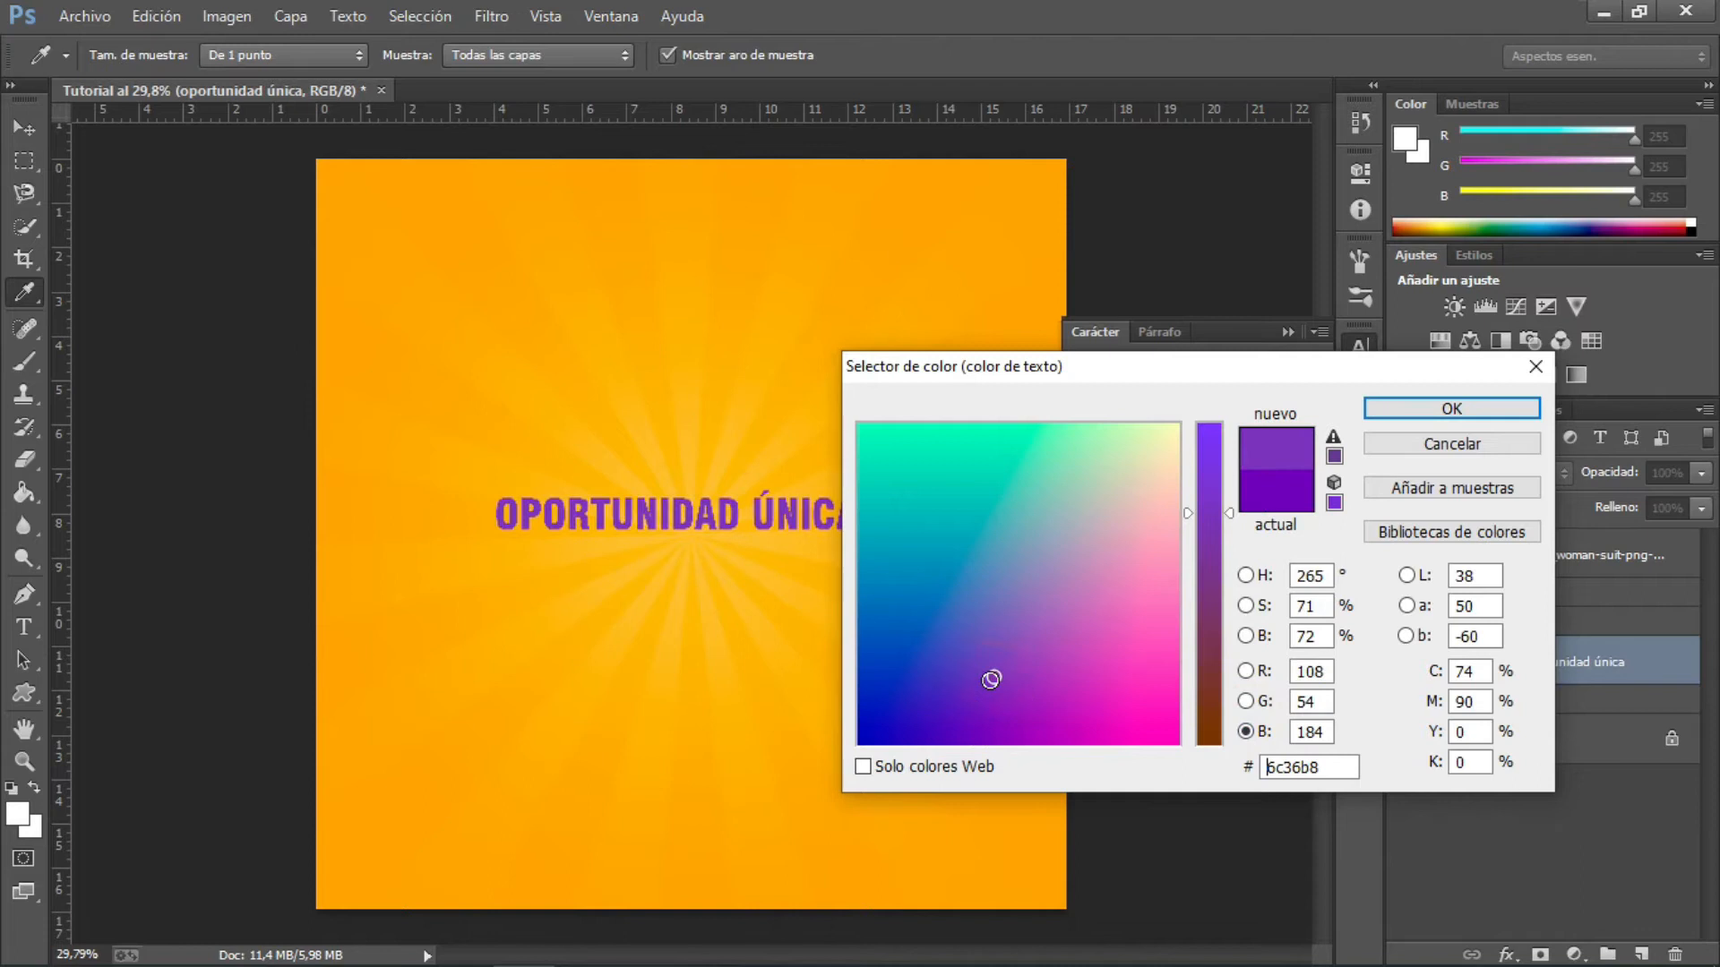
{"action": "left_click", "coordinate": [944, 674]}
{"action": "left_click", "coordinate": [957, 657]}
{"action": "left_click", "coordinate": [977, 681]}
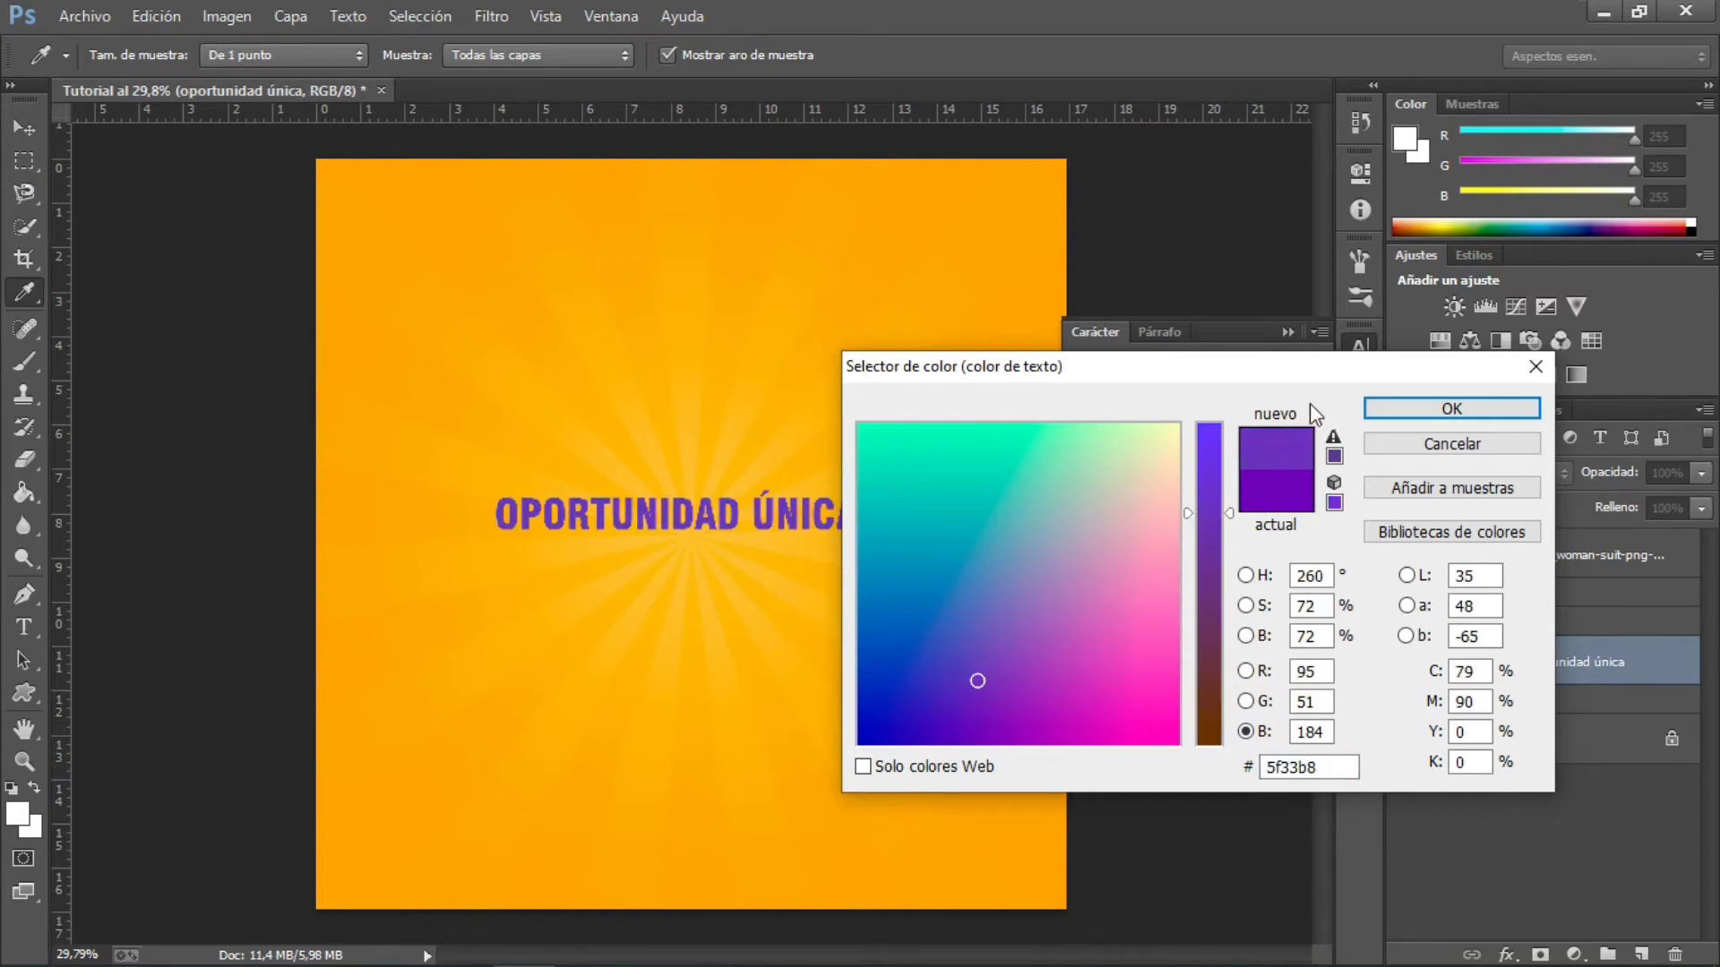
{"action": "left_click", "coordinate": [1373, 403]}
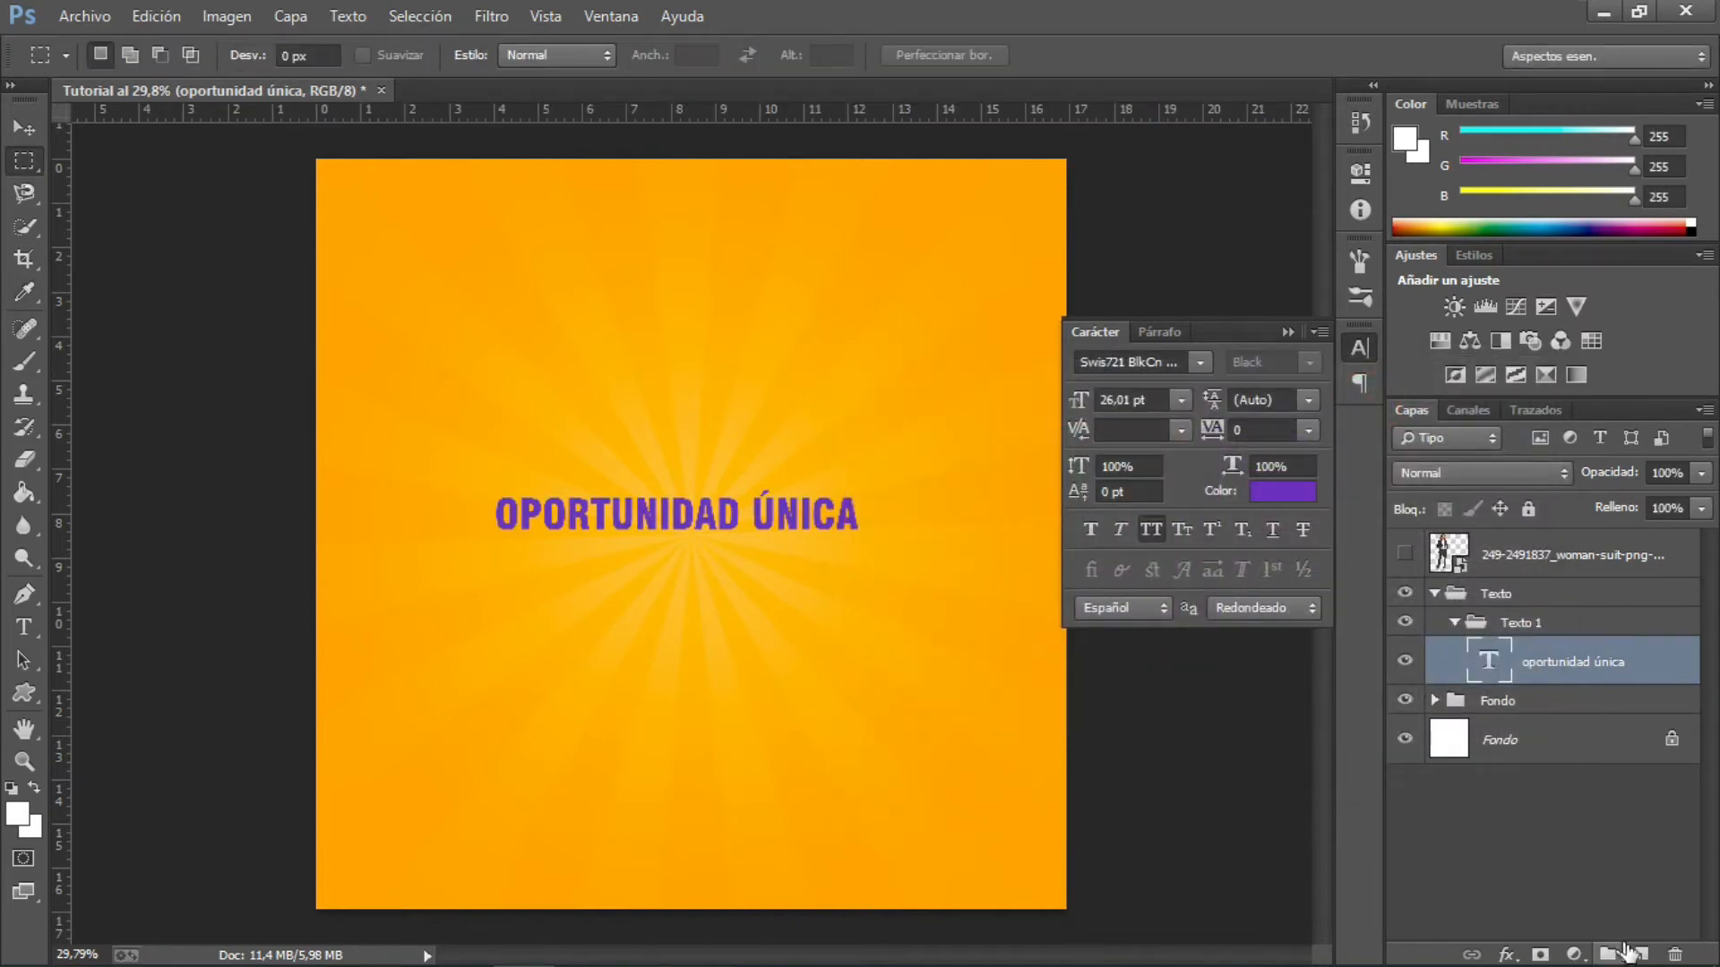
- Add a layer beneath the OPORTUNIDAD ÚNICA text, fill a rectangular selection around the text with white, and clear the selection
{"action": "left_click", "coordinate": [1642, 952]}
{"action": "left_click_drag", "start_coordinate": [1559, 663], "coordinate": [1565, 716]}
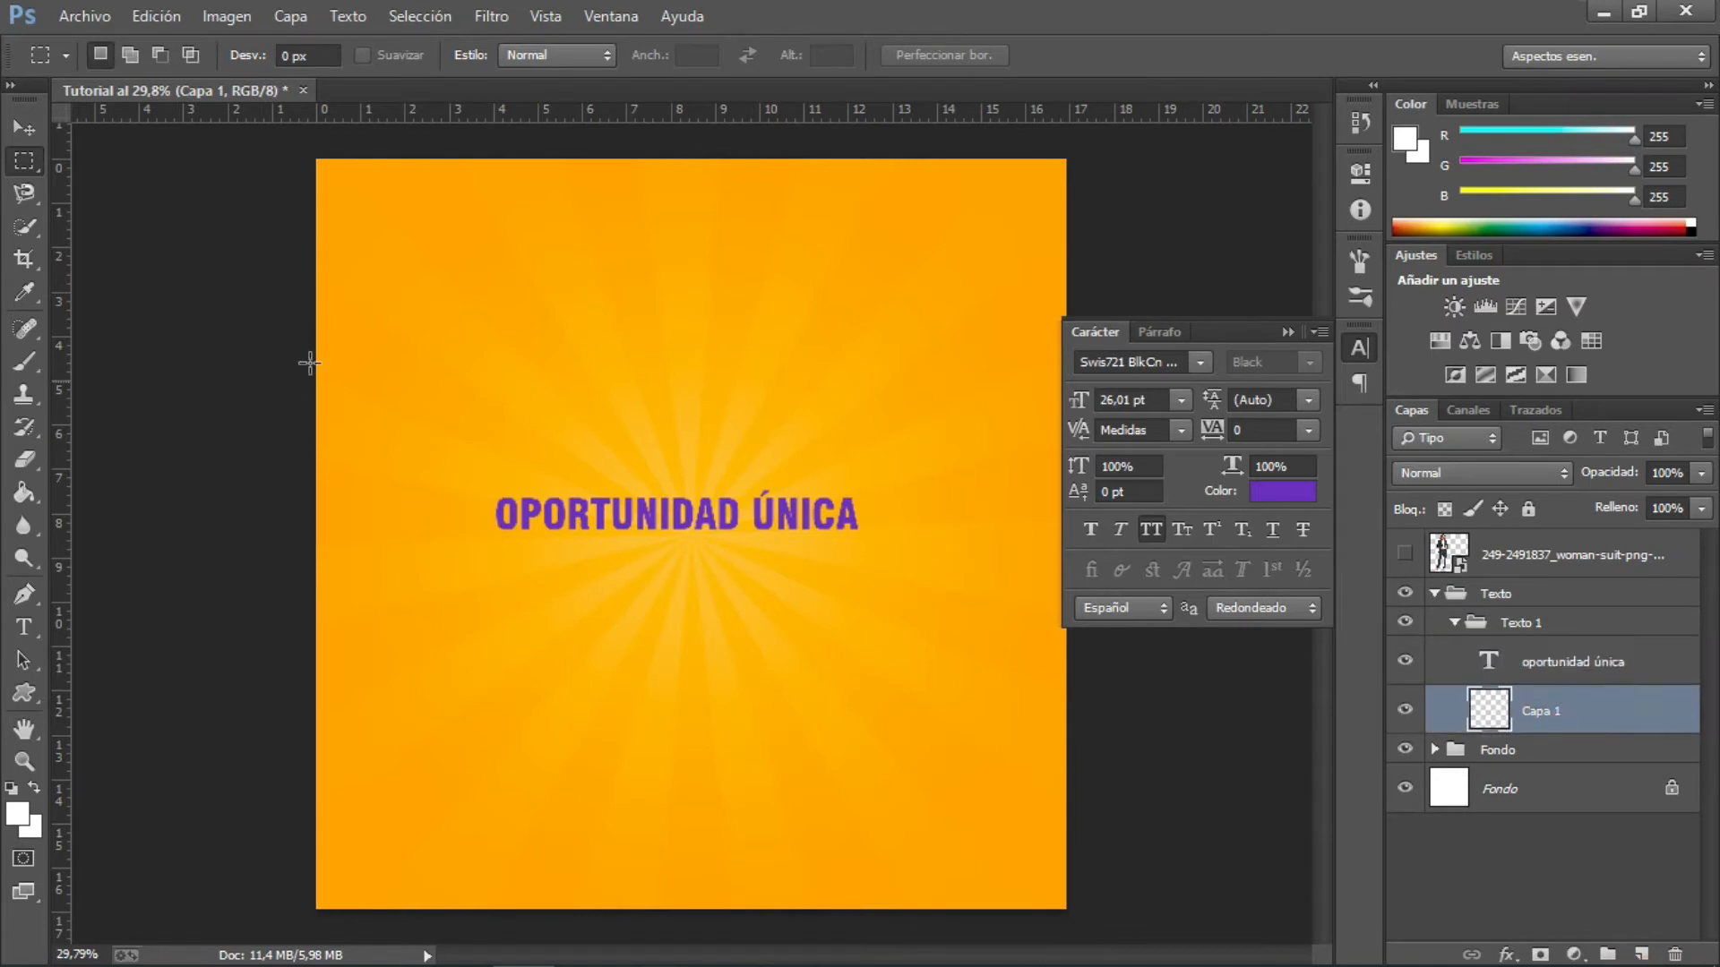
{"action": "left_click", "coordinate": [27, 160]}
{"action": "left_click_drag", "start_coordinate": [483, 488], "coordinate": [871, 546]}
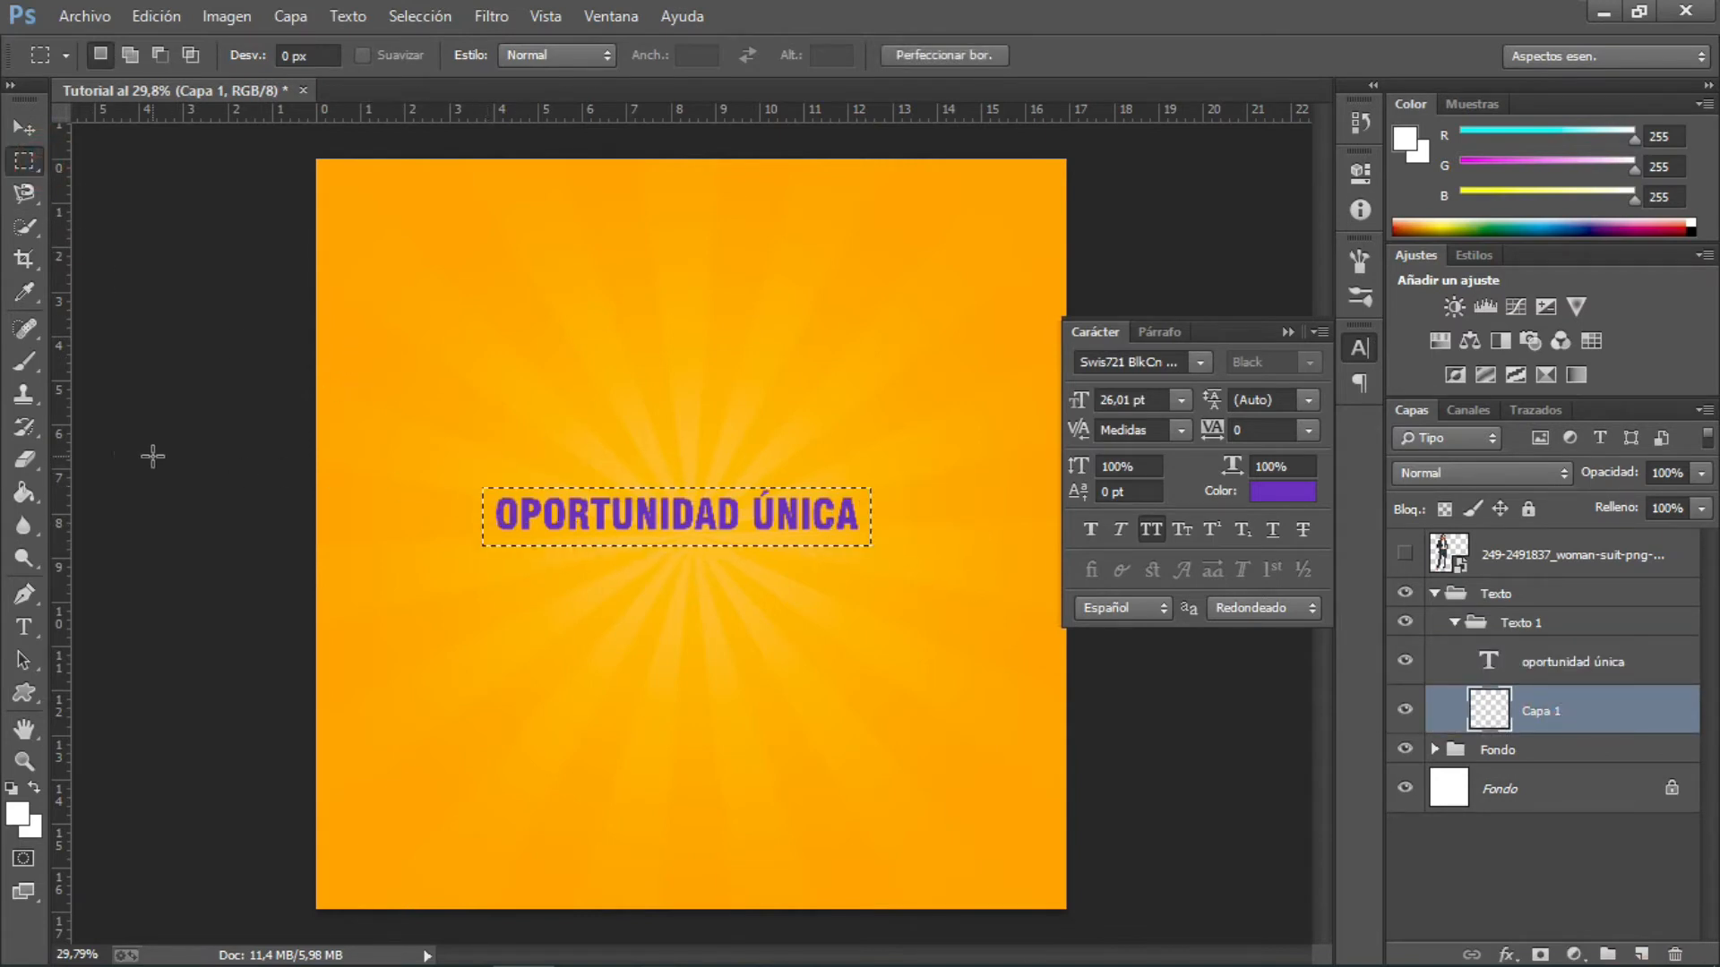
{"action": "left_click", "coordinate": [30, 484]}
{"action": "left_click", "coordinate": [716, 528]}
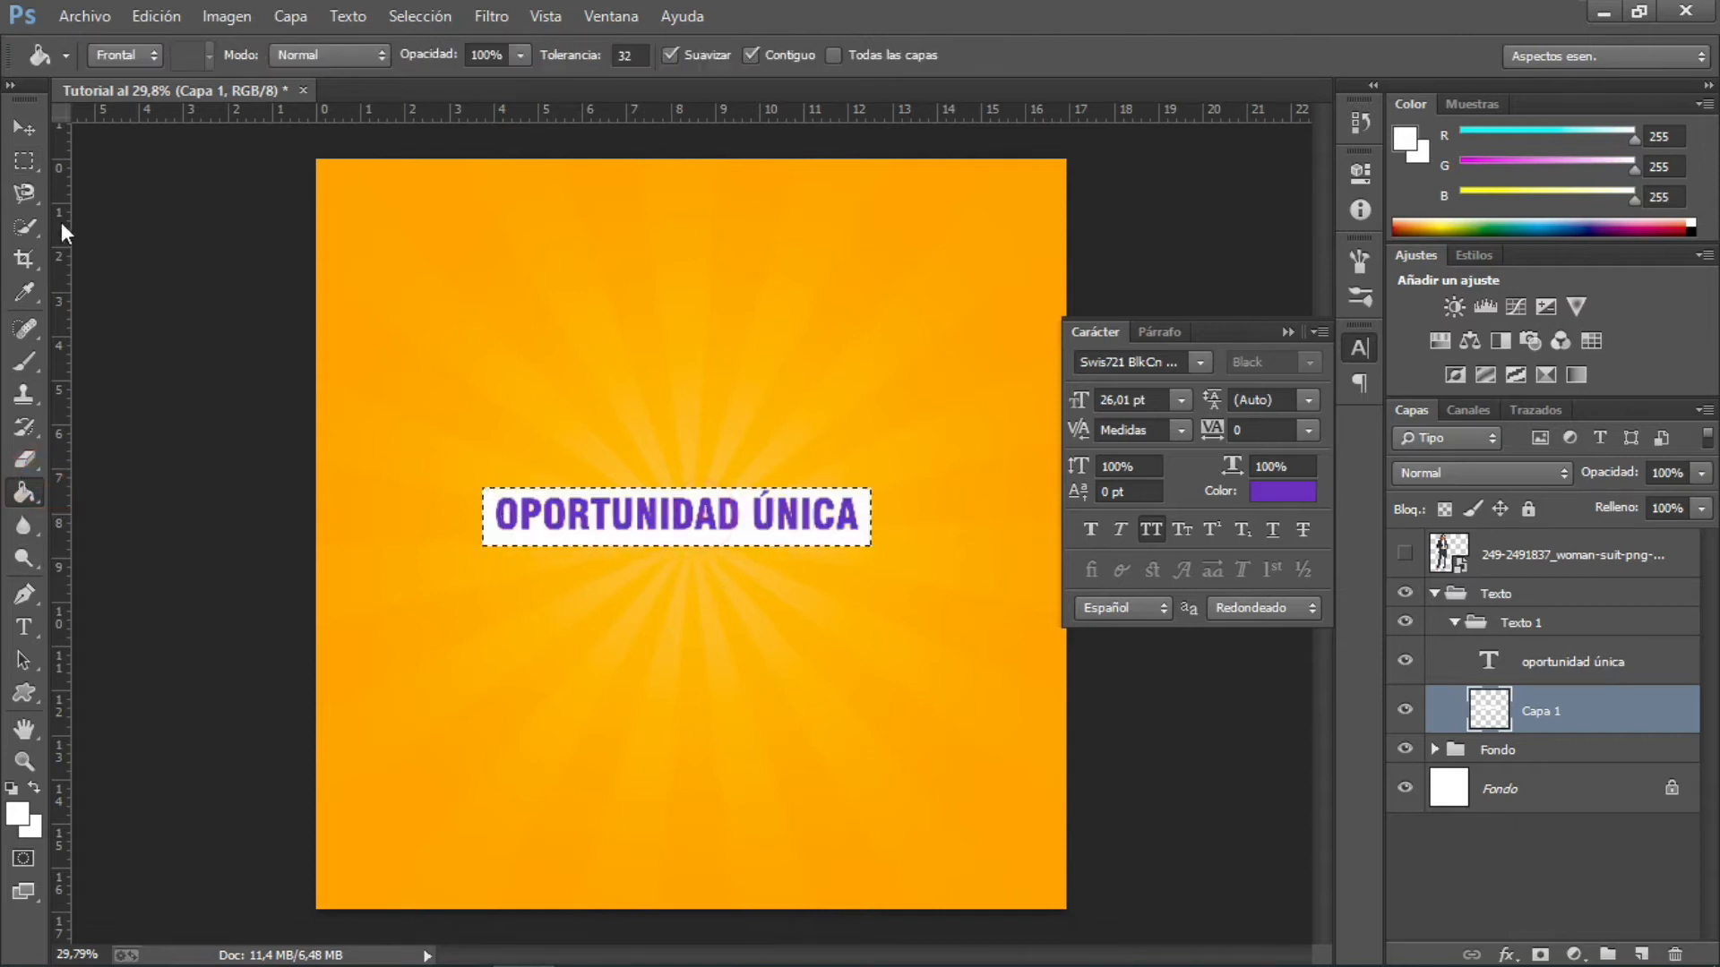
{"action": "left_click", "coordinate": [36, 156]}
{"action": "left_click", "coordinate": [327, 276]}
- Slightly reduce the white rectangle's height from its lower edge and apply the transformation
{"action": "scroll", "coordinate": [827, 569], "scroll_direction": "up", "scroll_amount": 3}
{"action": "left_click", "coordinate": [36, 125]}
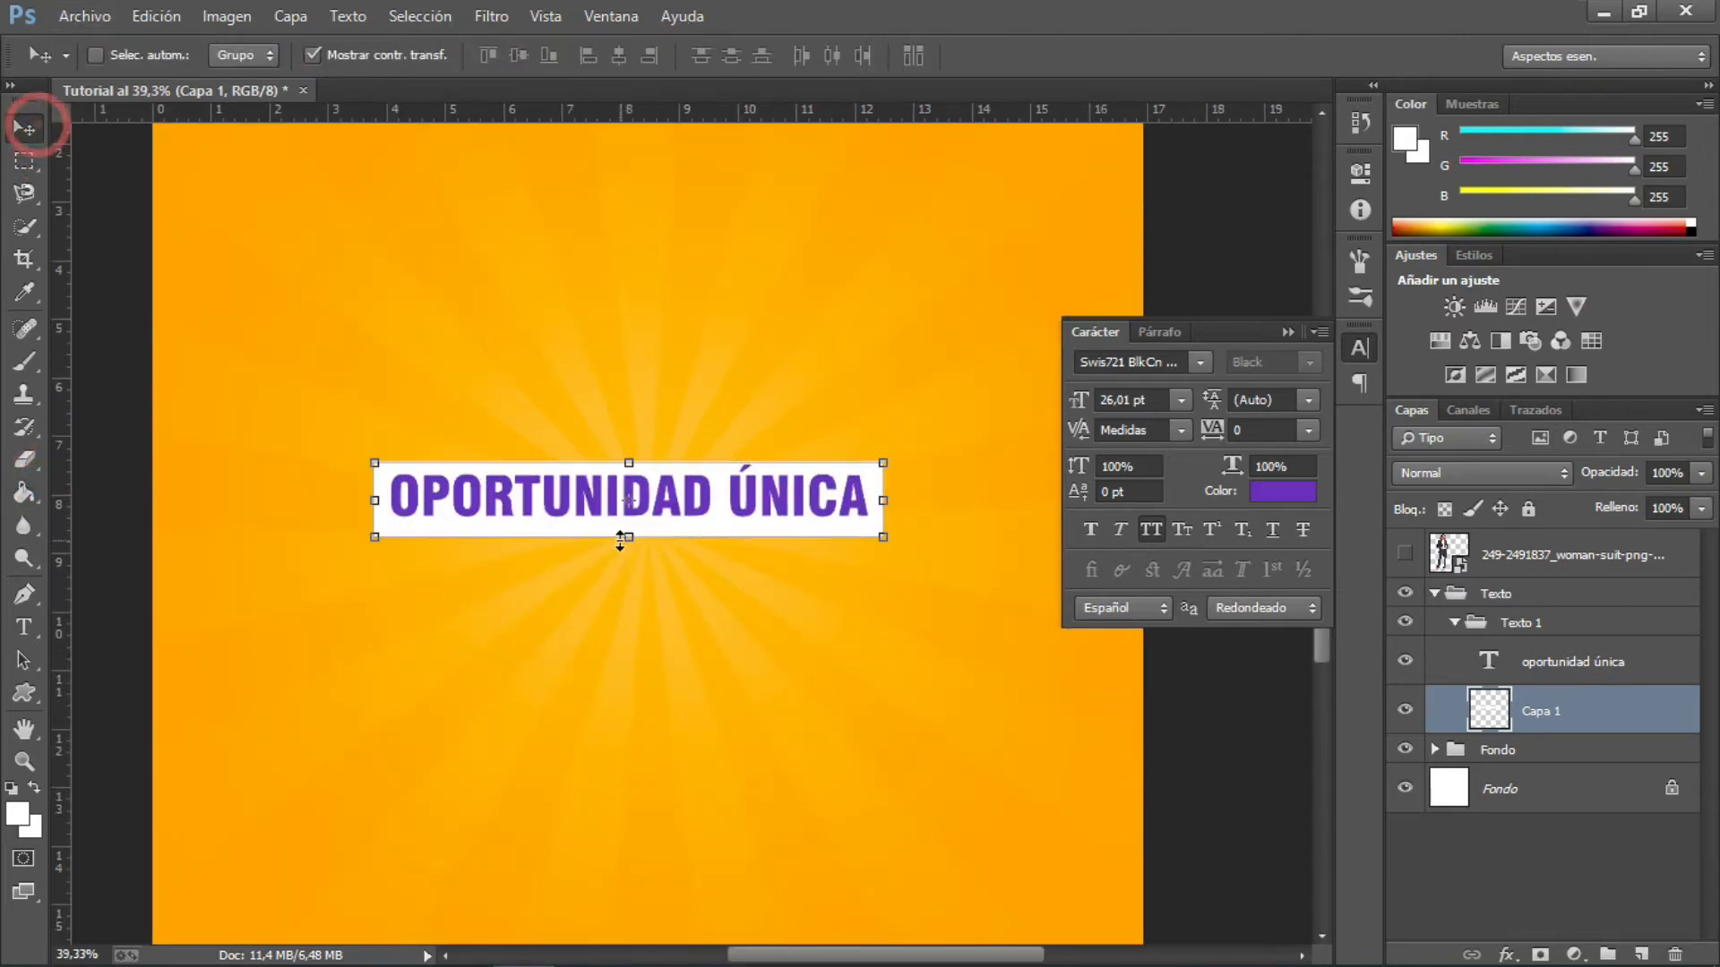
{"action": "left_click_drag", "start_coordinate": [625, 537], "coordinate": [630, 523]}
{"action": "scroll", "coordinate": [630, 536], "scroll_direction": "up", "scroll_amount": 3}
{"action": "key", "text": "m"}
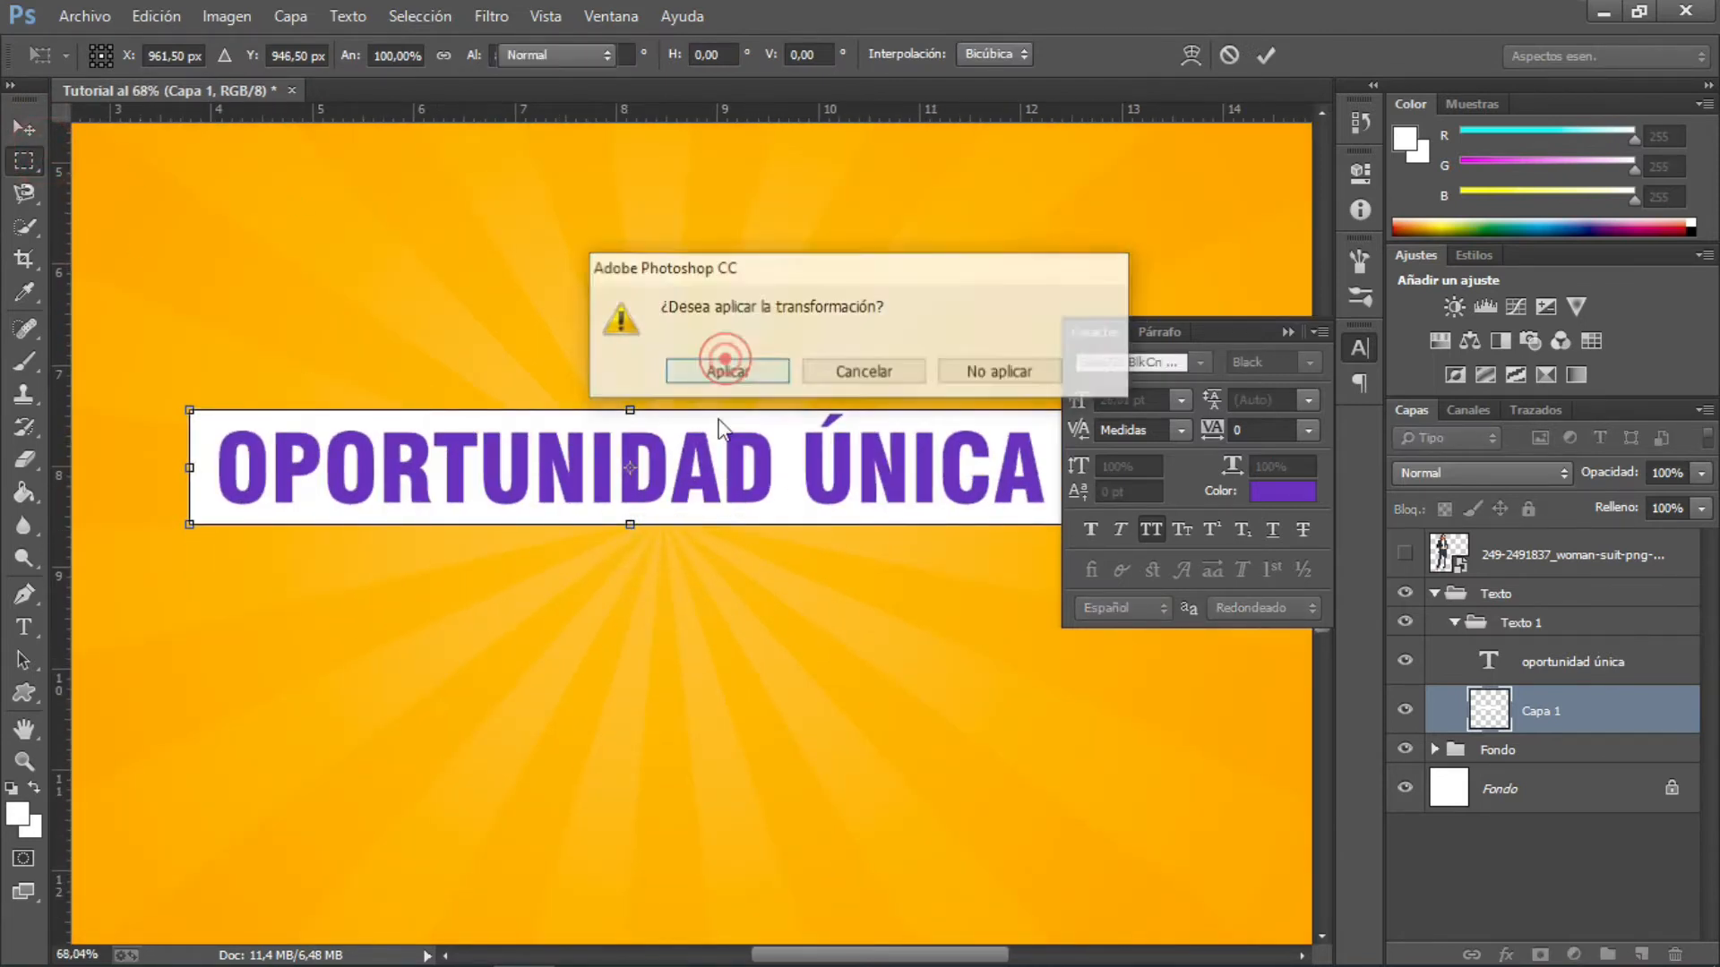
{"action": "left_click", "coordinate": [725, 370]}
- Center the white rectangle horizontally and vertically on the outline of the text, then clear the selection
{"action": "scroll", "coordinate": [728, 412], "scroll_direction": "down", "scroll_amount": 3}
{"action": "left_click", "coordinate": [1489, 661], "text": "ctrl"}
{"action": "key", "text": "v"}
{"action": "left_click", "coordinate": [621, 52]}
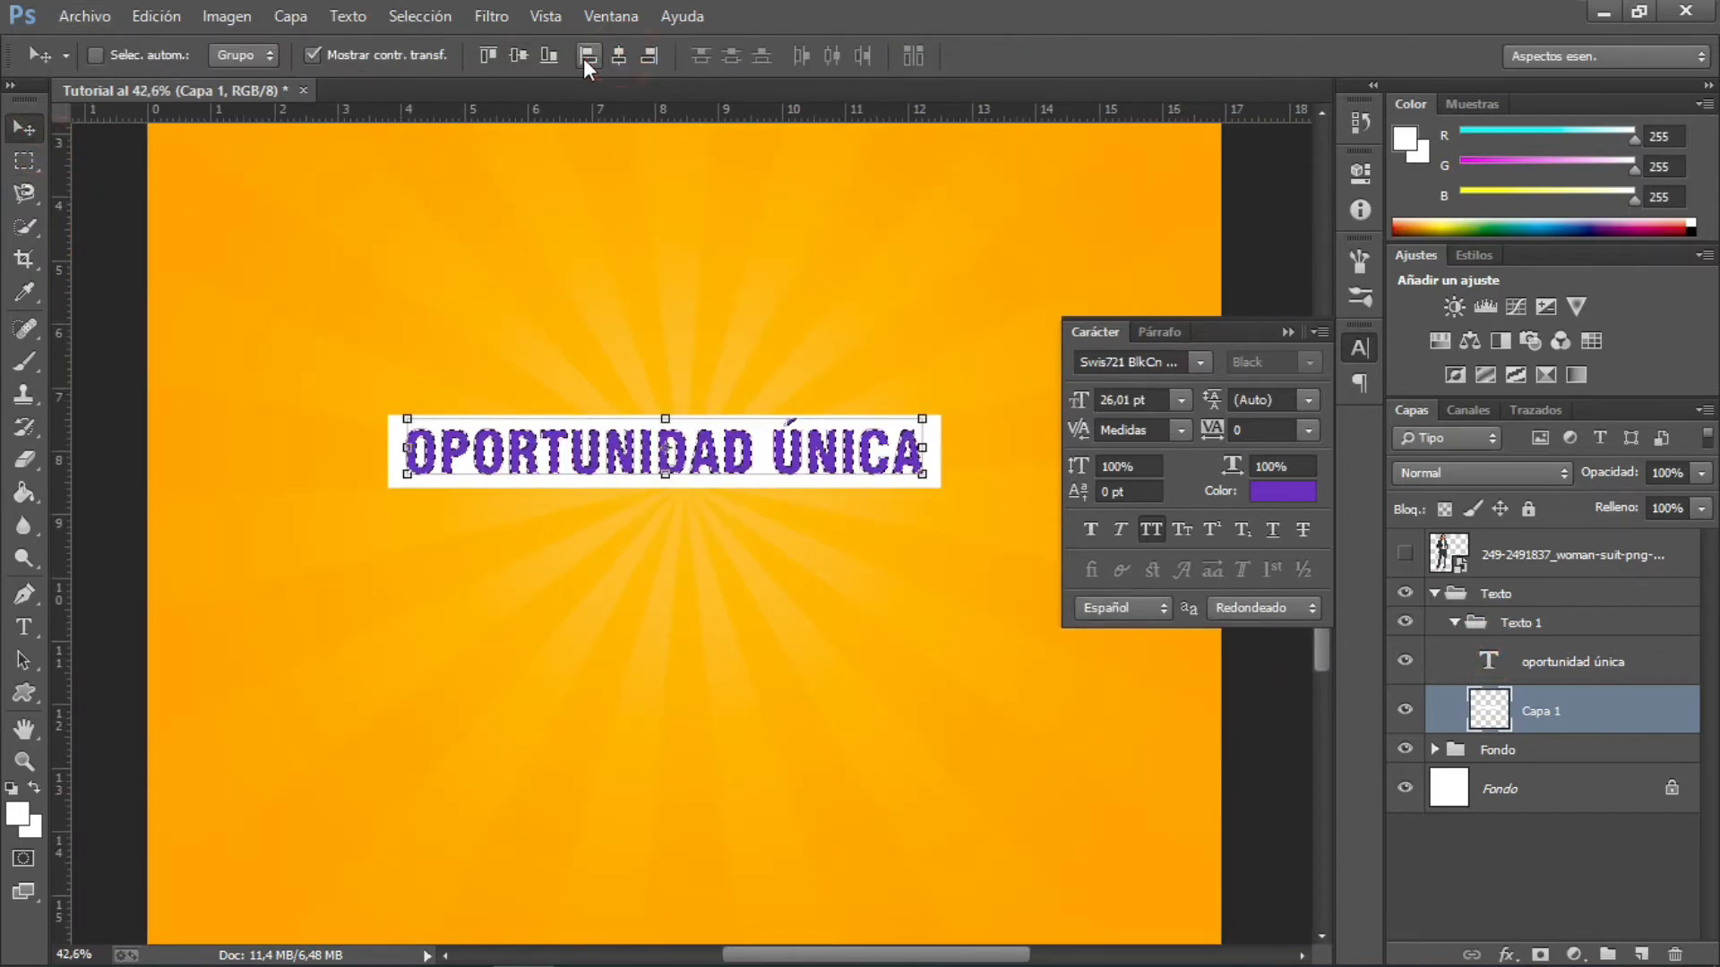
{"action": "left_click", "coordinate": [521, 55]}
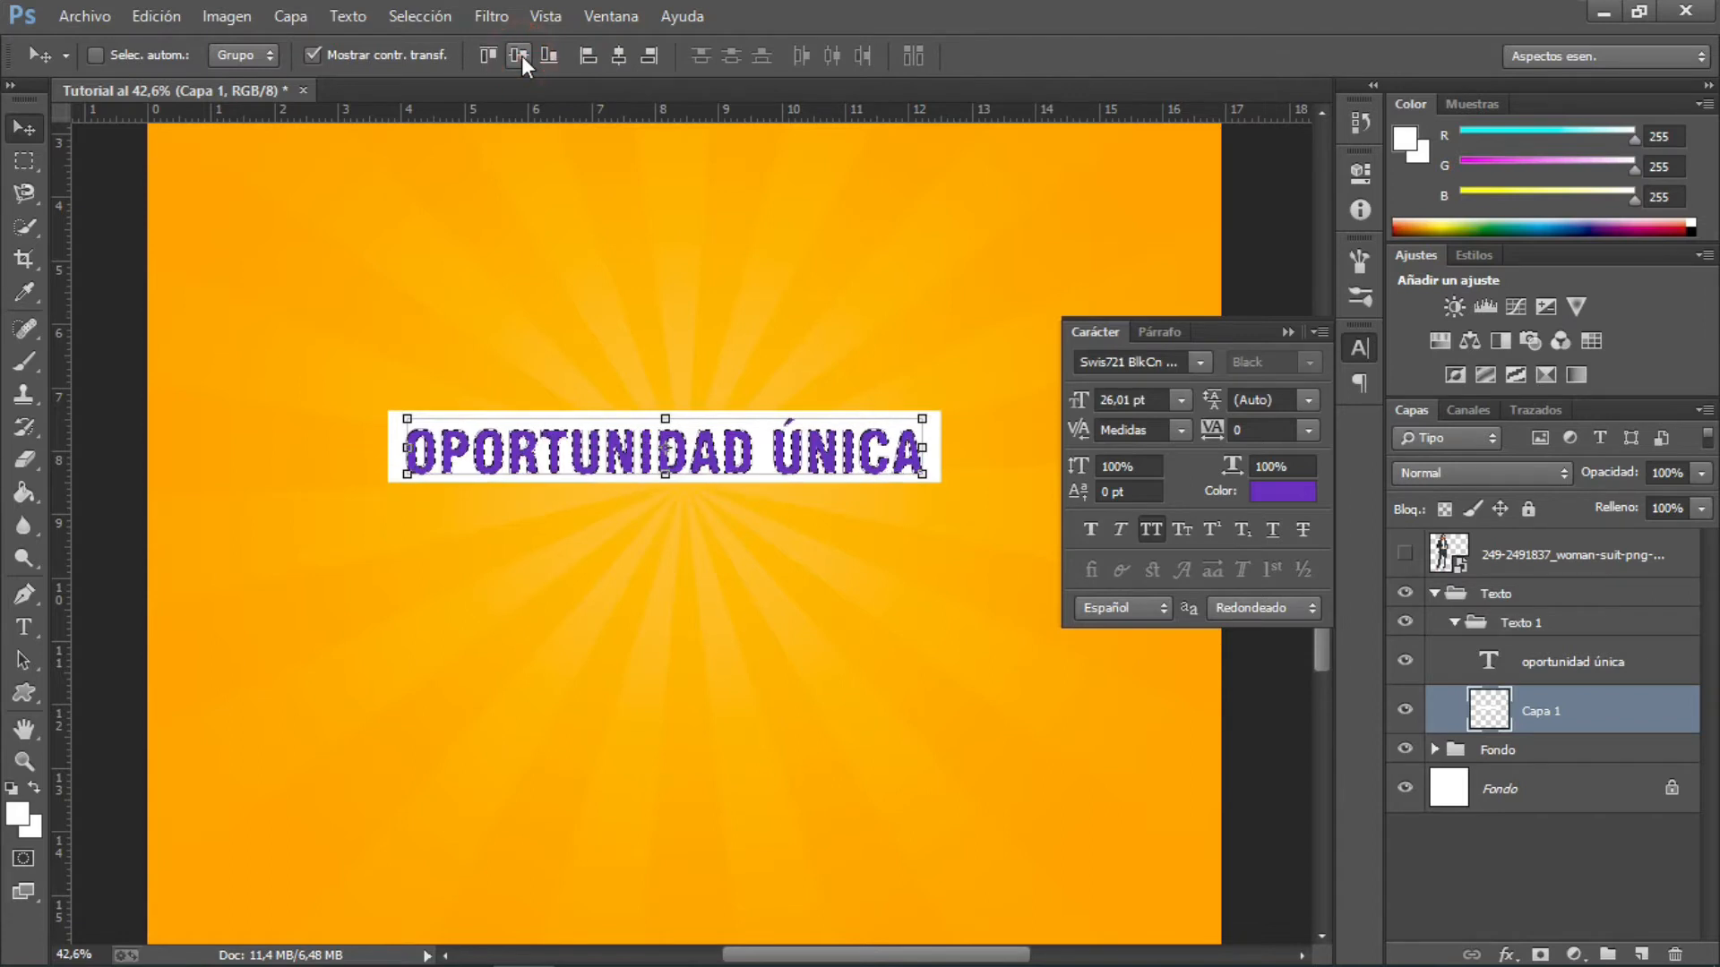
{"action": "left_click", "coordinate": [43, 161]}
{"action": "left_click", "coordinate": [239, 182]}
{"action": "scroll", "coordinate": [731, 407], "scroll_direction": "down", "scroll_amount": 1}
{"action": "scroll", "coordinate": [739, 415], "scroll_direction": "up", "scroll_amount": 1}
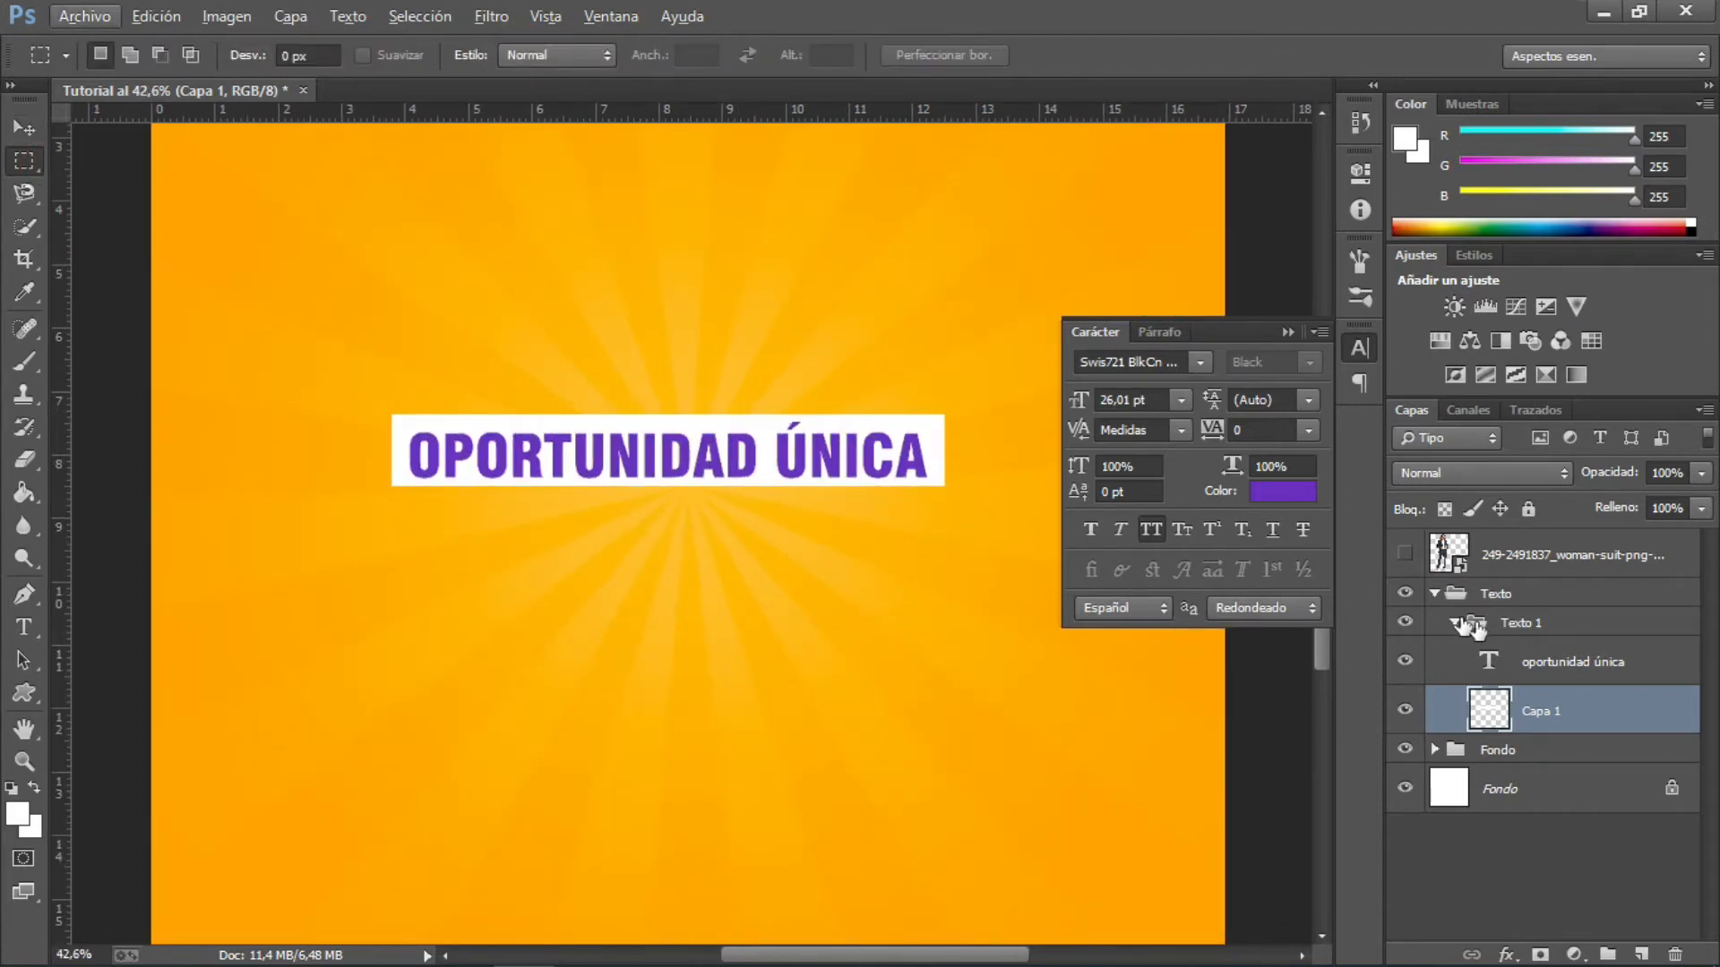
- Add a group named Texto 2 inside the Texto group and place it beneath Texto 1
{"action": "left_click", "coordinate": [1455, 623]}
{"action": "left_click", "coordinate": [1509, 632]}
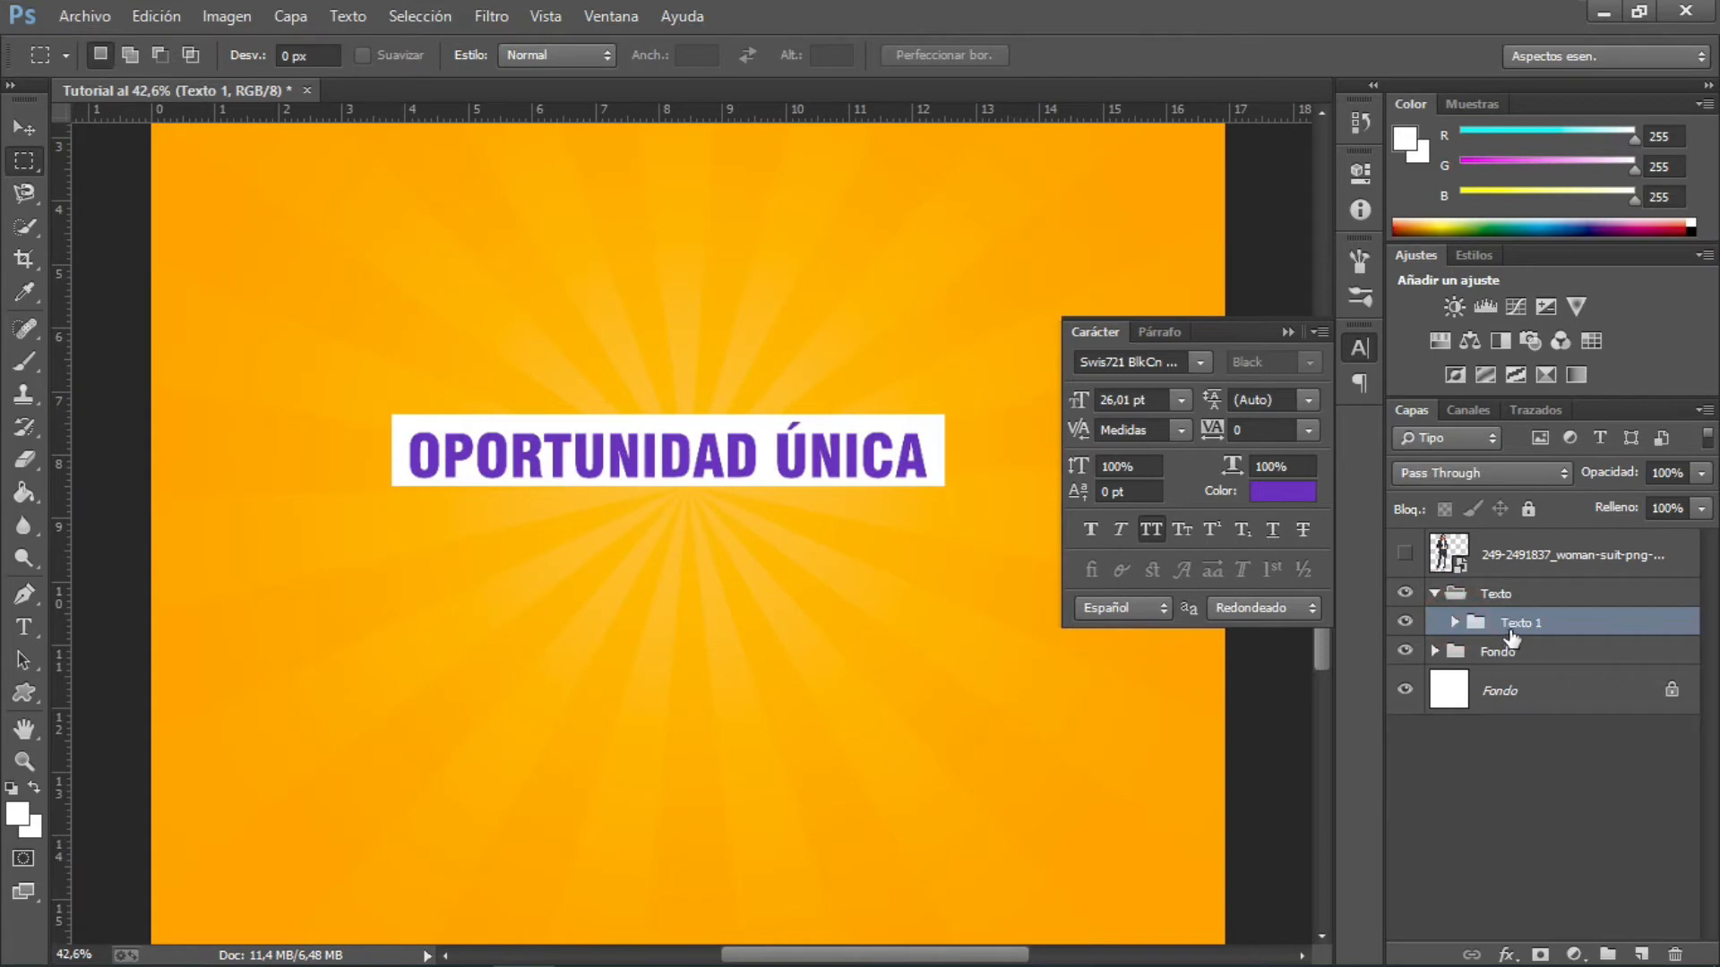
{"action": "left_click", "coordinate": [1611, 953]}
{"action": "double_click", "coordinate": [1520, 623]}
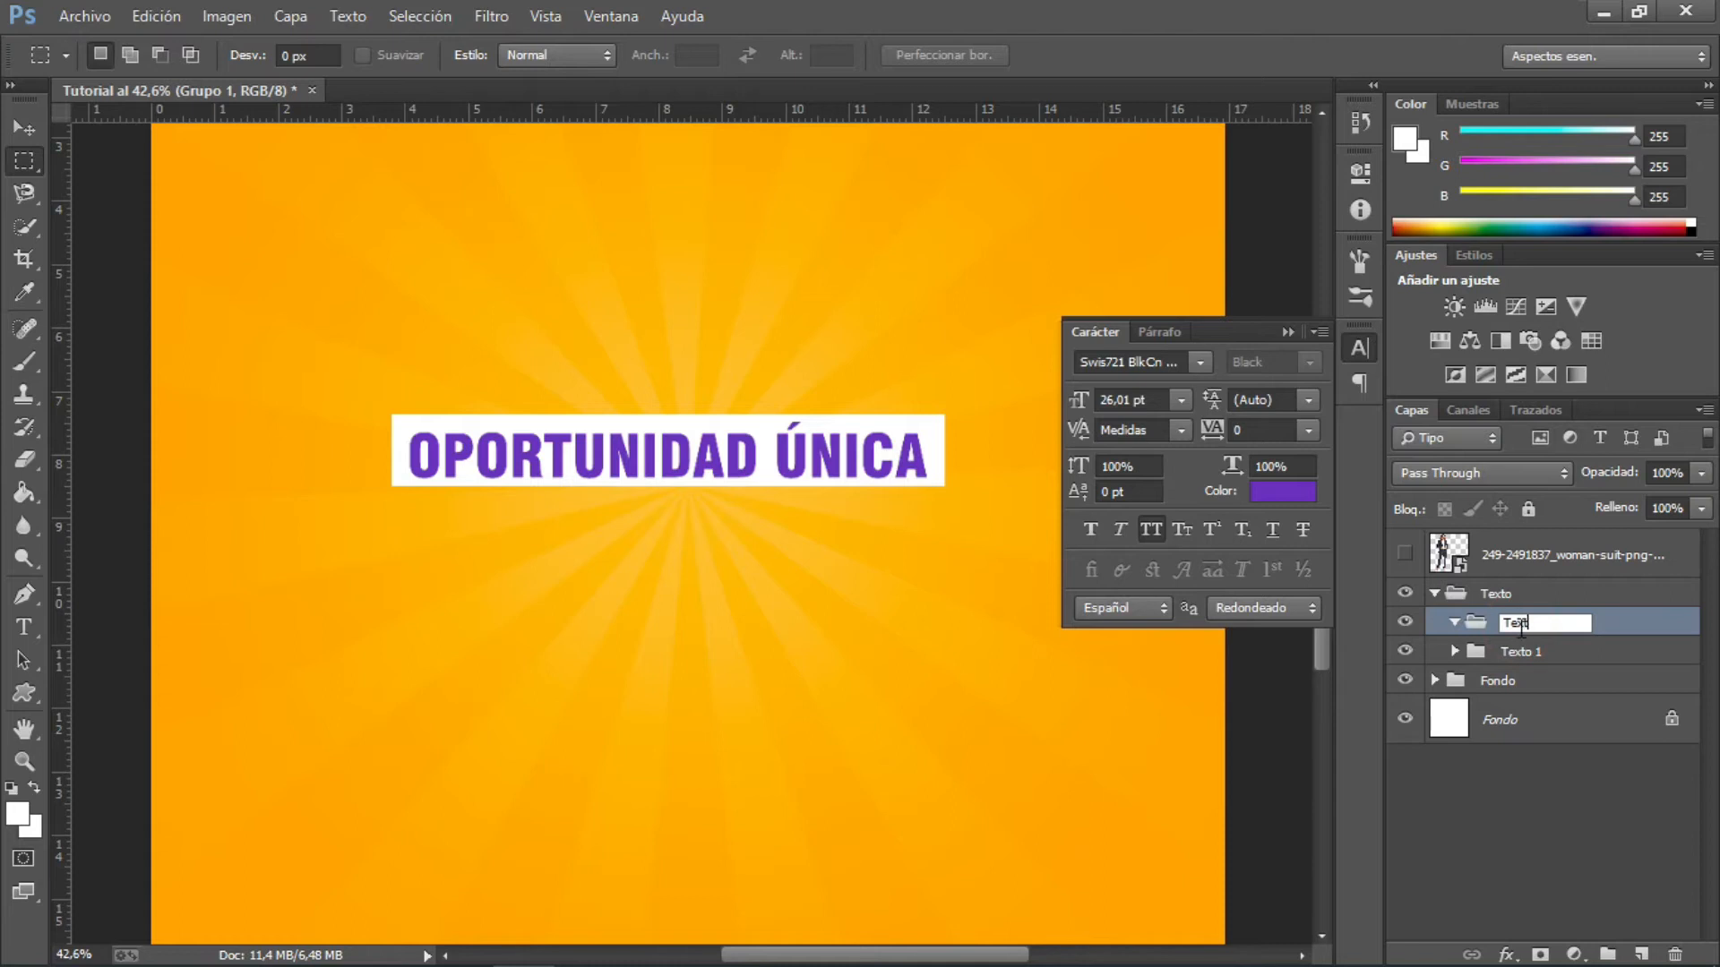
{"action": "type", "text": "Texto 2"}
{"action": "key", "text": "Return"}
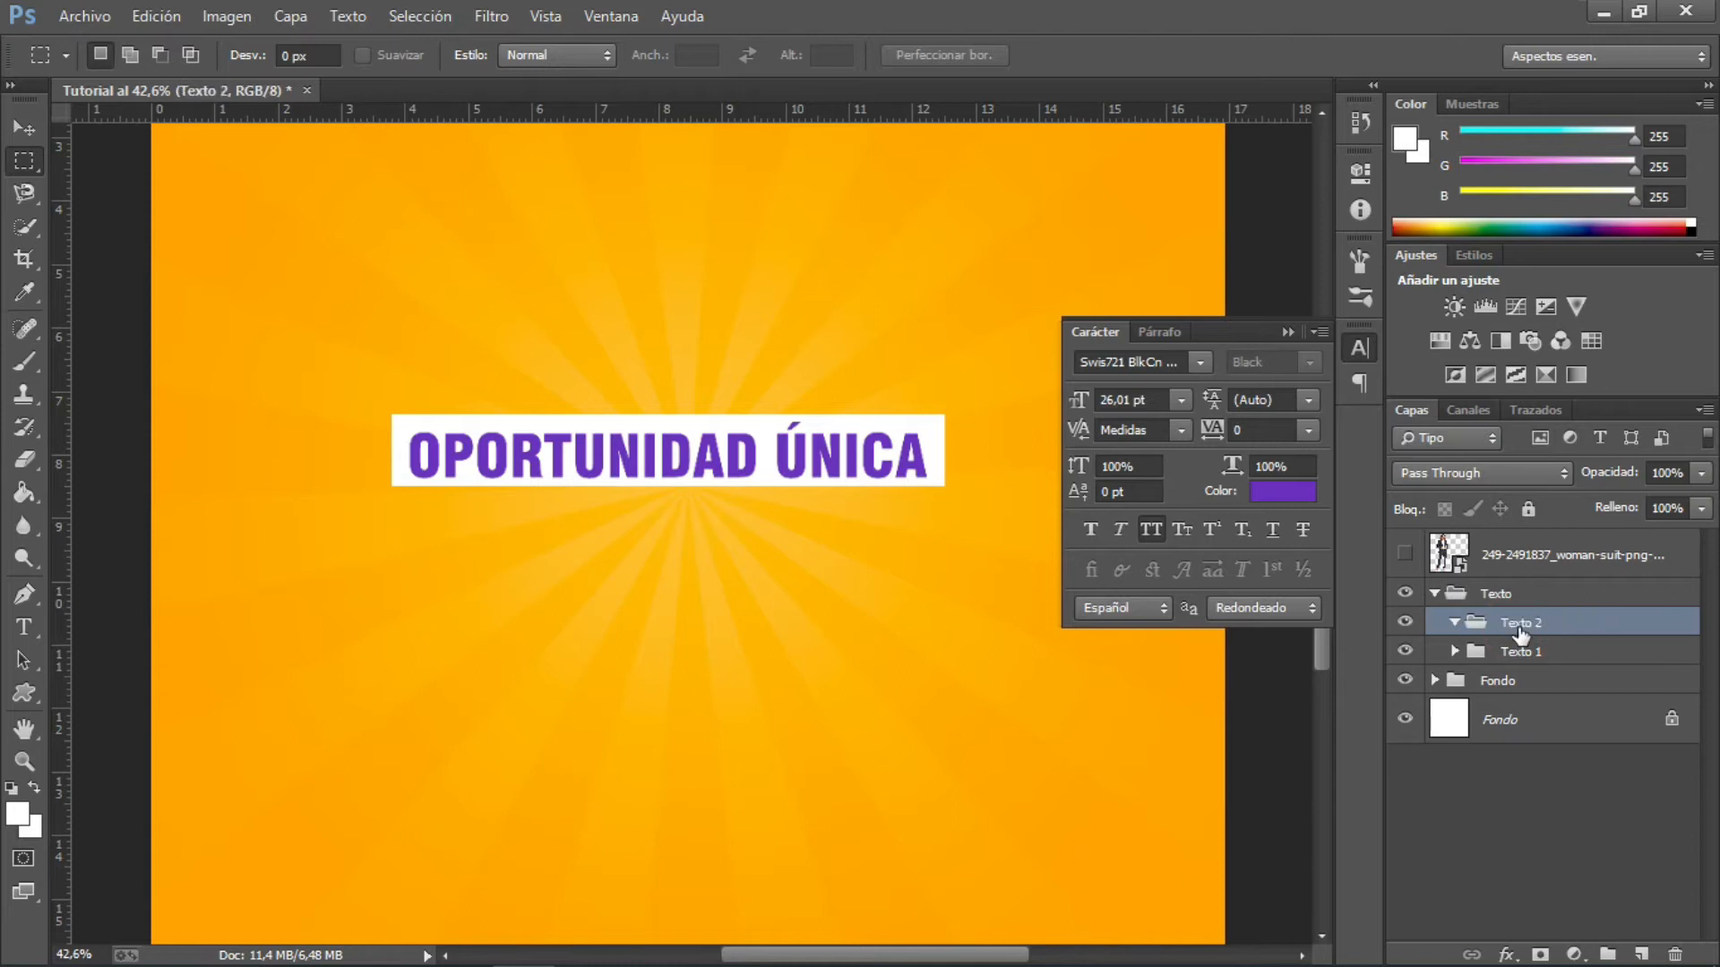
{"action": "left_click_drag", "start_coordinate": [1520, 632], "coordinate": [1486, 665]}
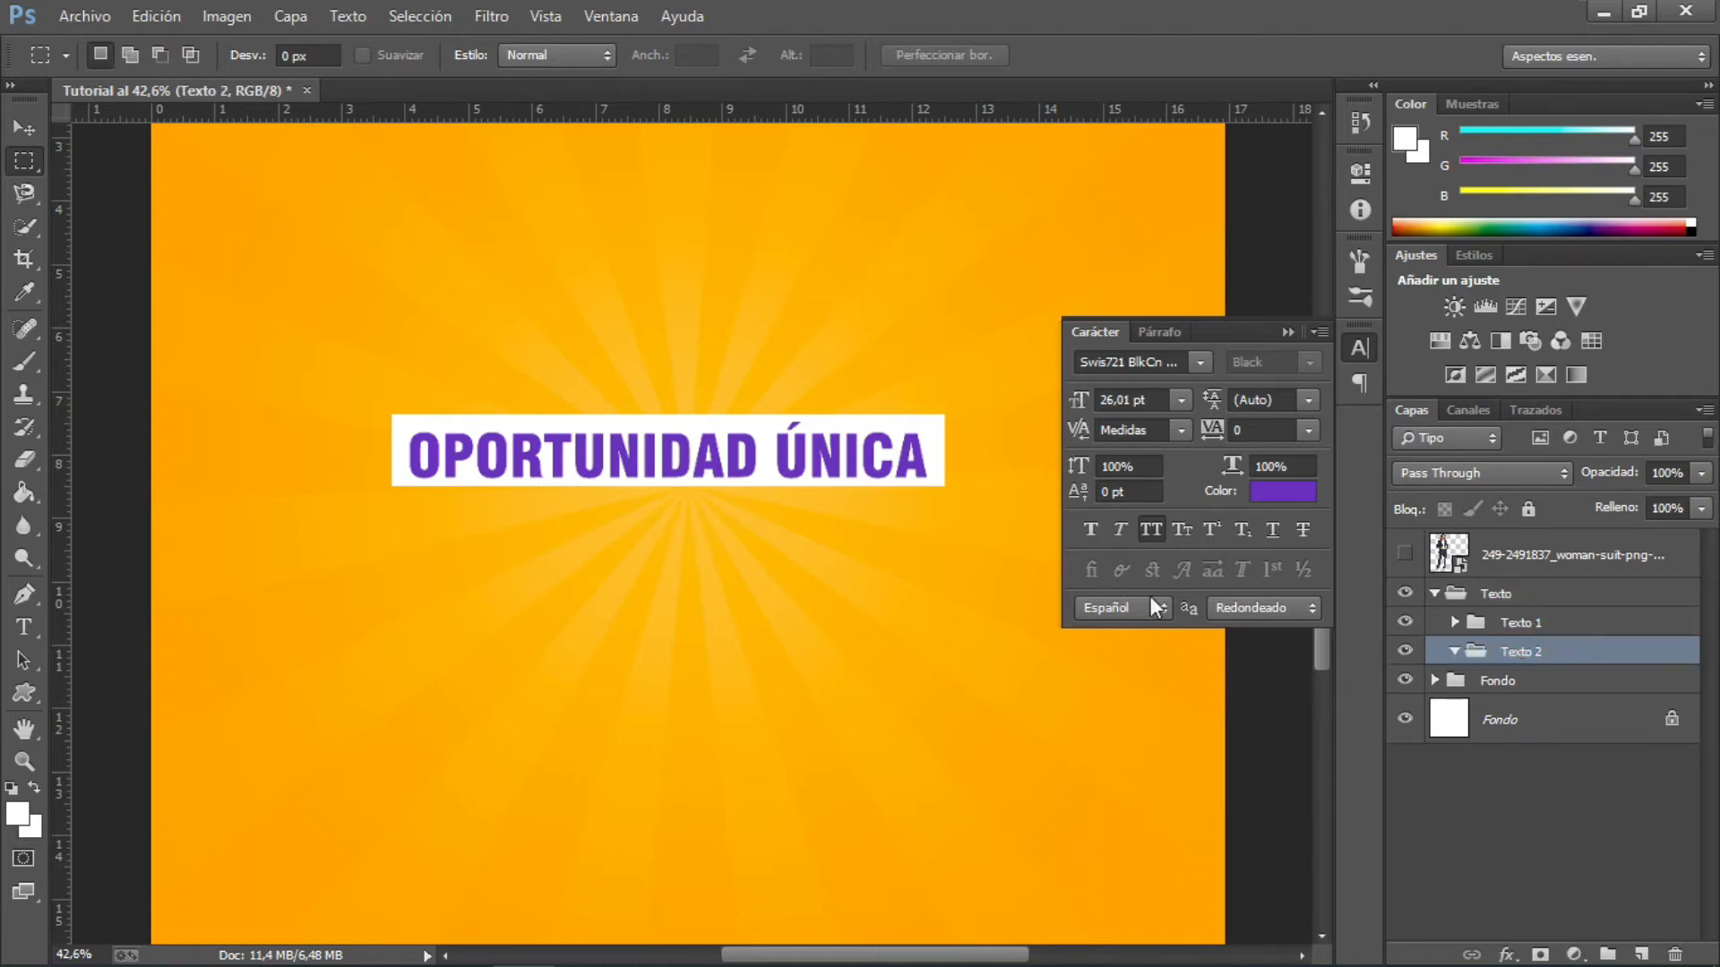
- Add a paragraph text reading GRAN below the OPORTUNIDAD ÚNICA label, inside the Texto 2 group
{"action": "left_click", "coordinate": [24, 627]}
{"action": "left_click_drag", "start_coordinate": [302, 533], "coordinate": [573, 764]}
{"action": "left_click_drag", "start_coordinate": [682, 843], "coordinate": [788, 891]}
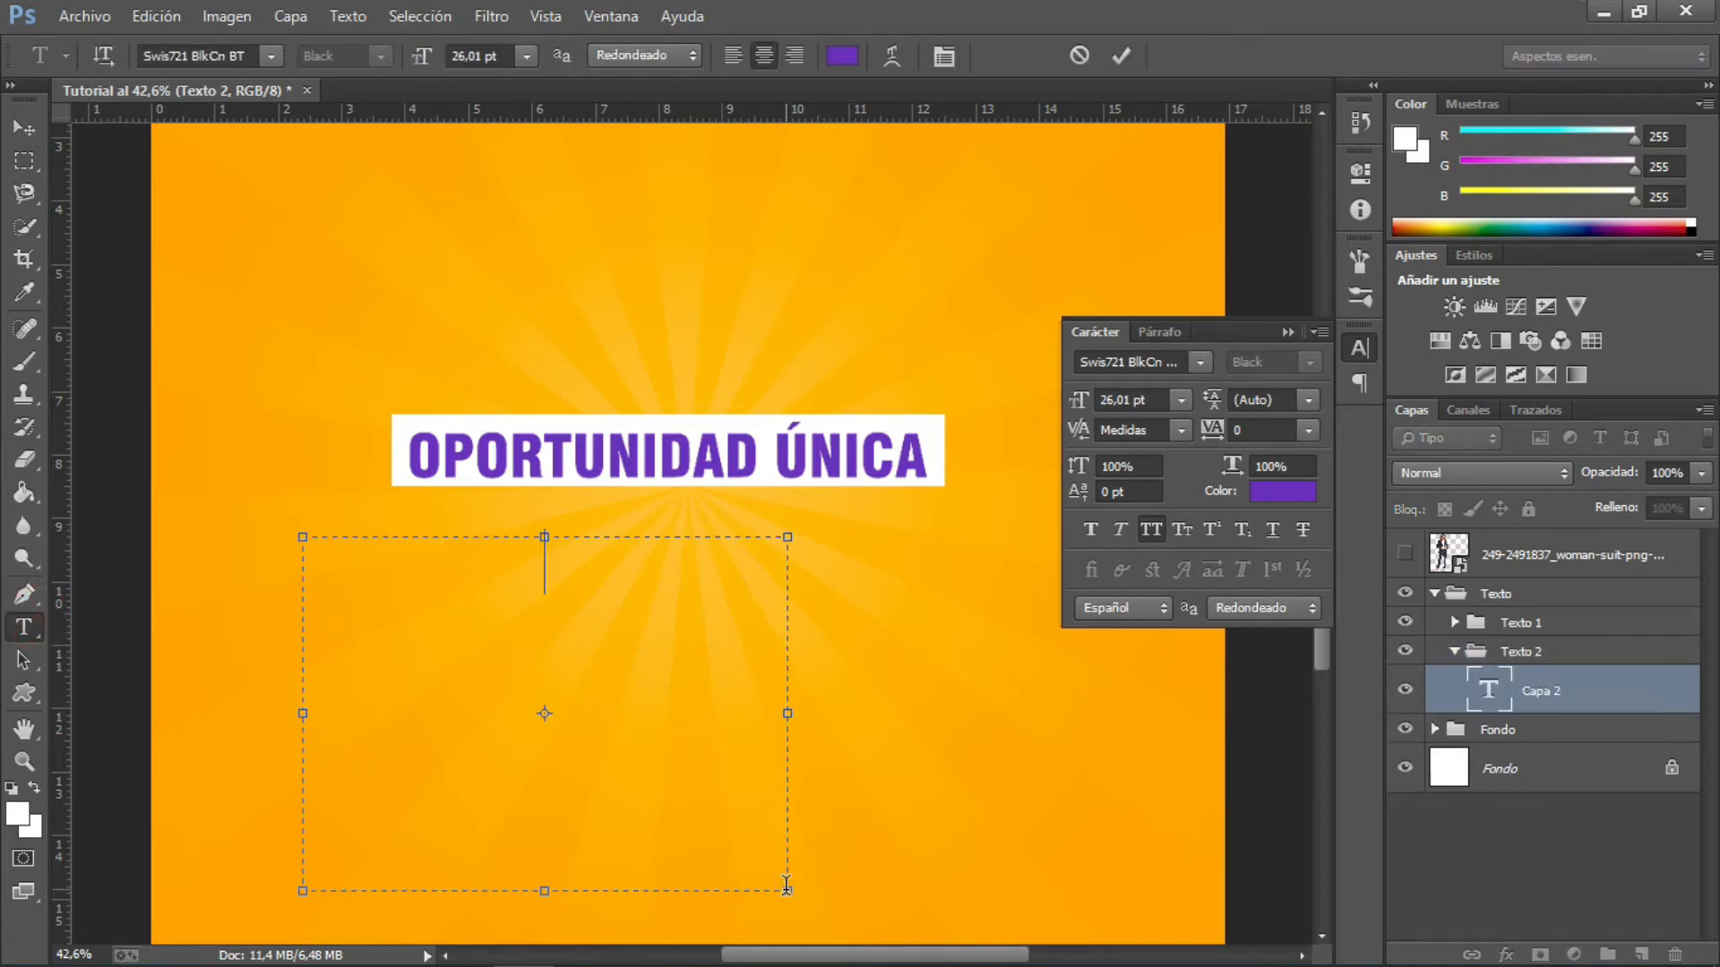
{"action": "type", "text": "GRAN"}
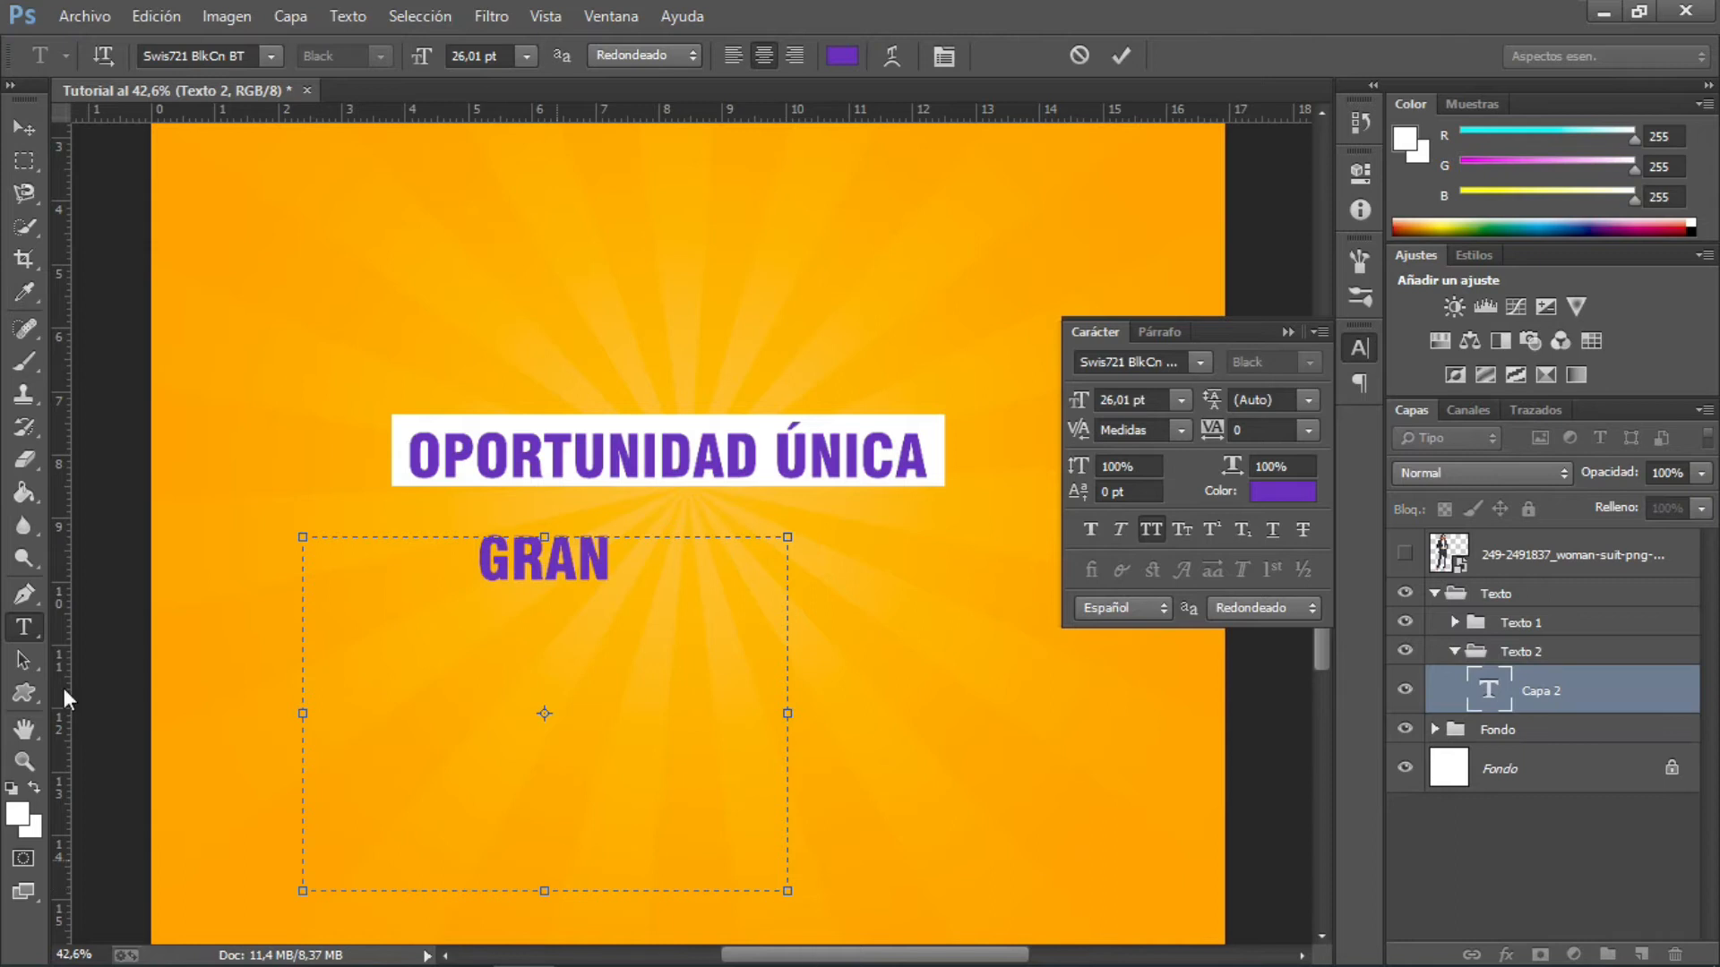
{"action": "left_click", "coordinate": [25, 161]}
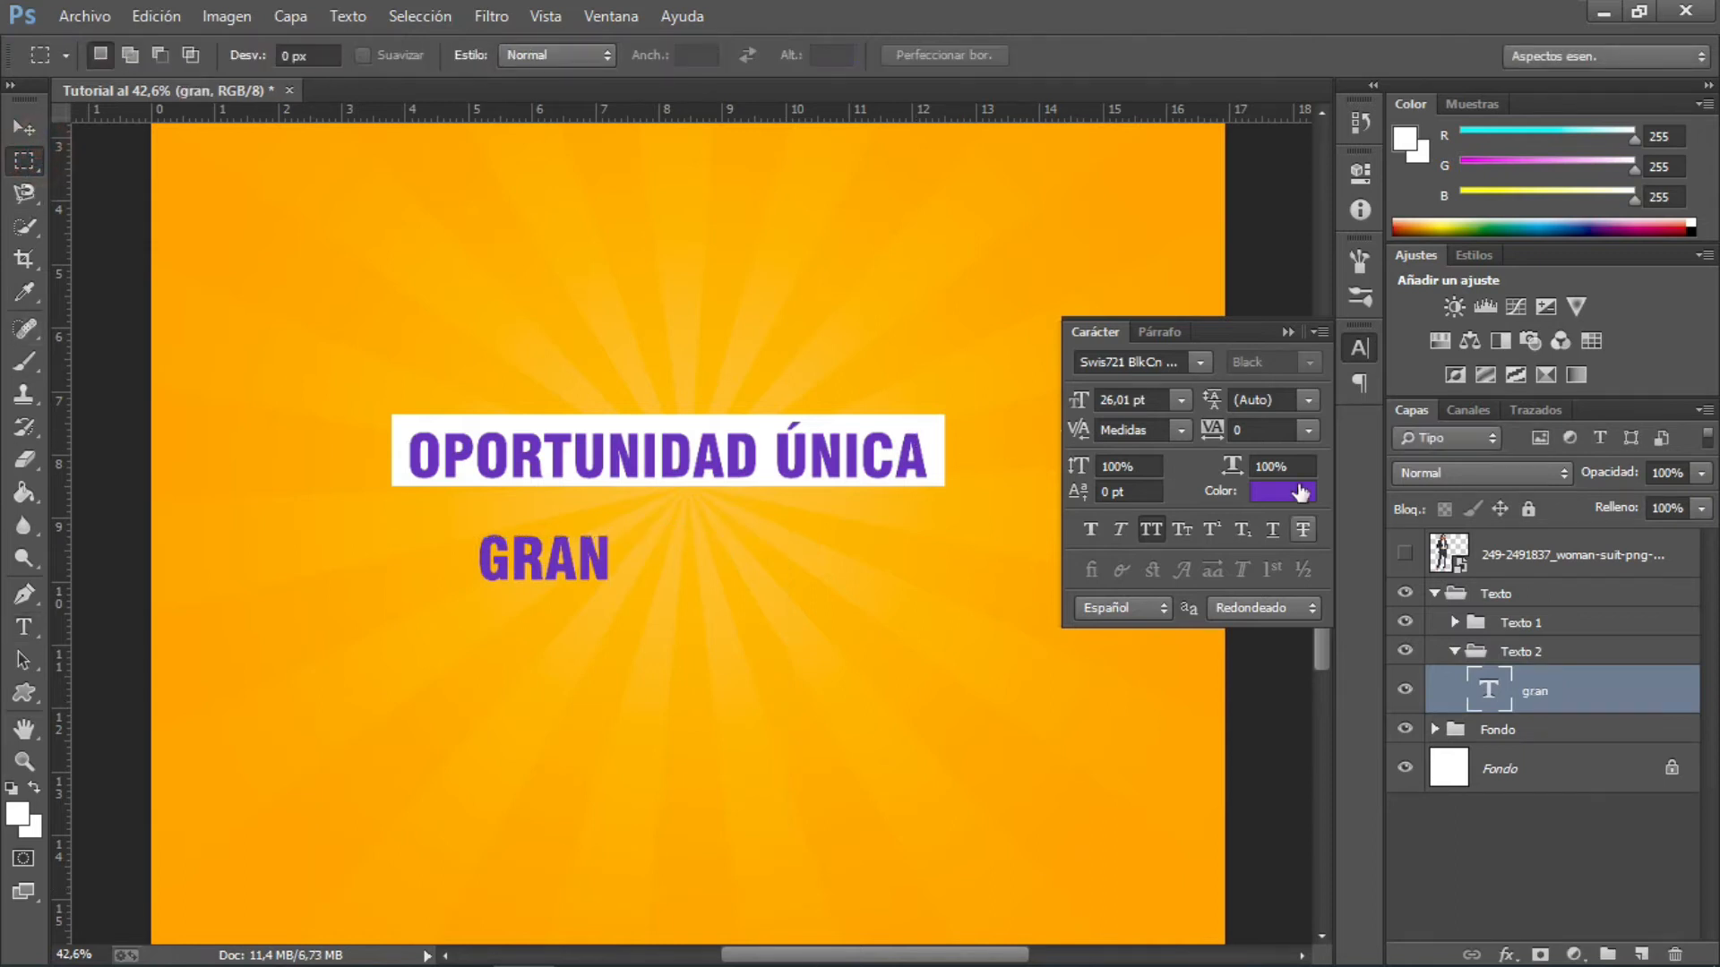
- Change the GRAN text's color to white and enlarge its font size to 87,01 pt
{"action": "left_click", "coordinate": [1282, 498]}
{"action": "left_click_drag", "start_coordinate": [1129, 526], "coordinate": [1173, 452]}
{"action": "left_click", "coordinate": [1245, 575]}
{"action": "left_click_drag", "start_coordinate": [895, 423], "coordinate": [860, 425]}
{"action": "left_click", "coordinate": [1384, 413]}
{"action": "left_click_drag", "start_coordinate": [1091, 403], "coordinate": [1094, 406]}
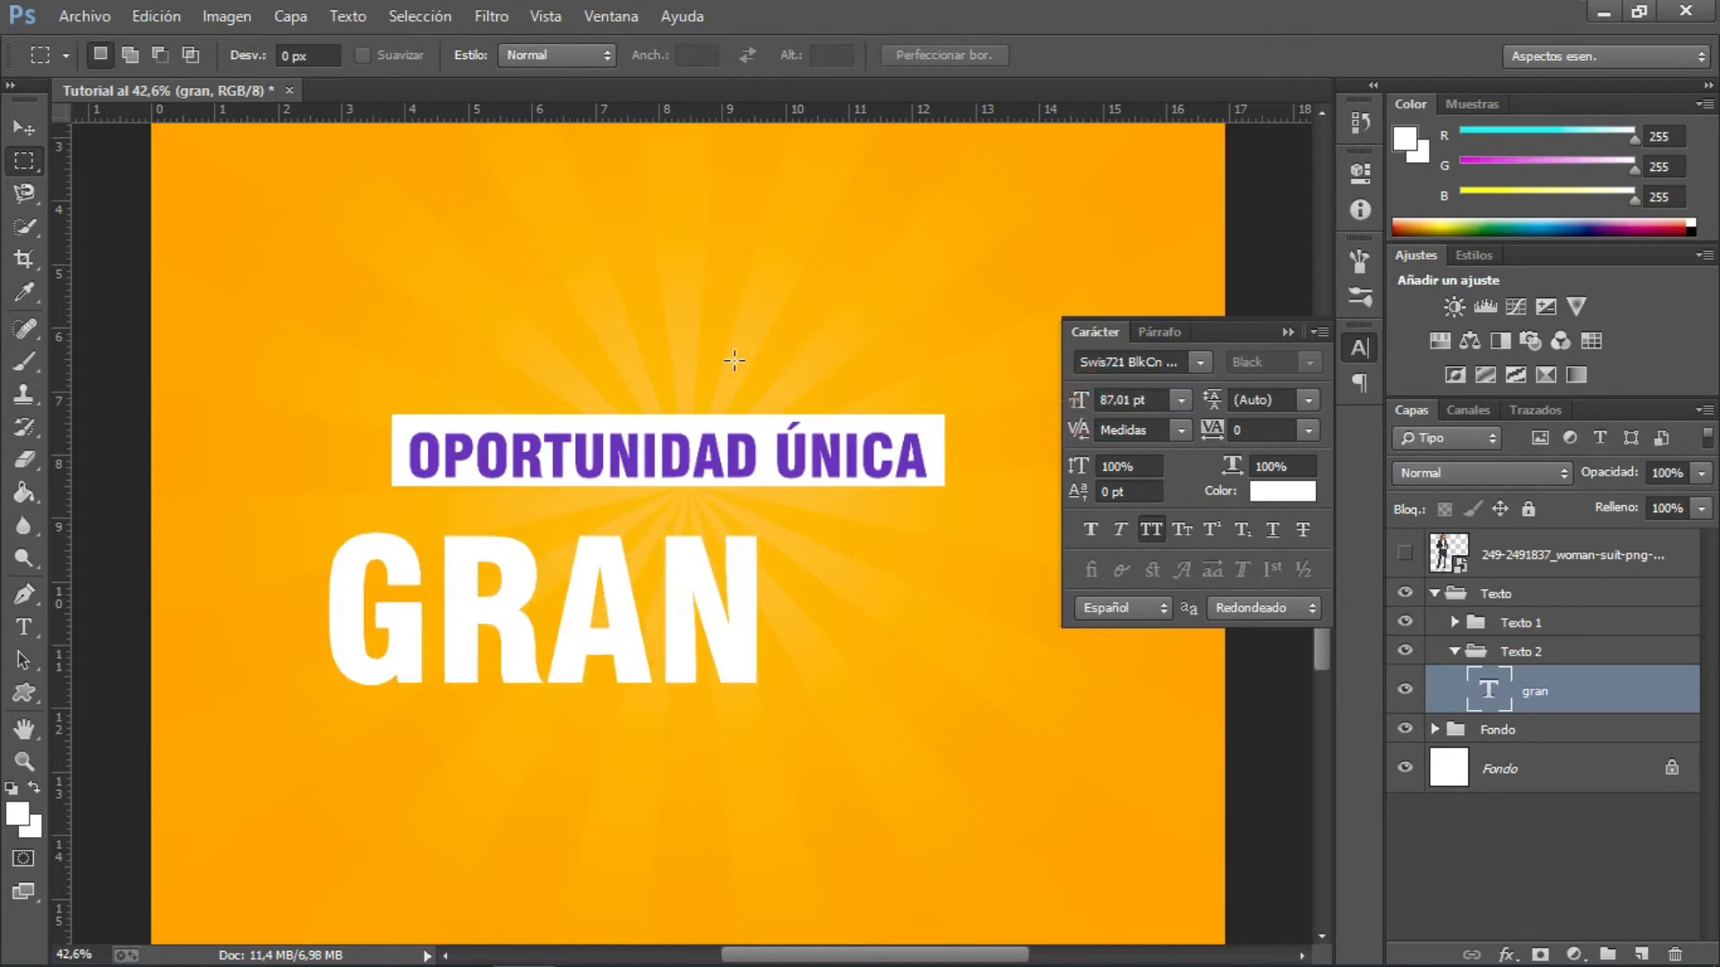
- Move GRAN slightly closer to the OPORTUNIDAD ÚNICA label and shorten its text box to fit the word
{"action": "left_click", "coordinate": [25, 128]}
{"action": "left_click_drag", "start_coordinate": [574, 565], "coordinate": [566, 549]}
{"action": "double_click", "coordinate": [1483, 685]}
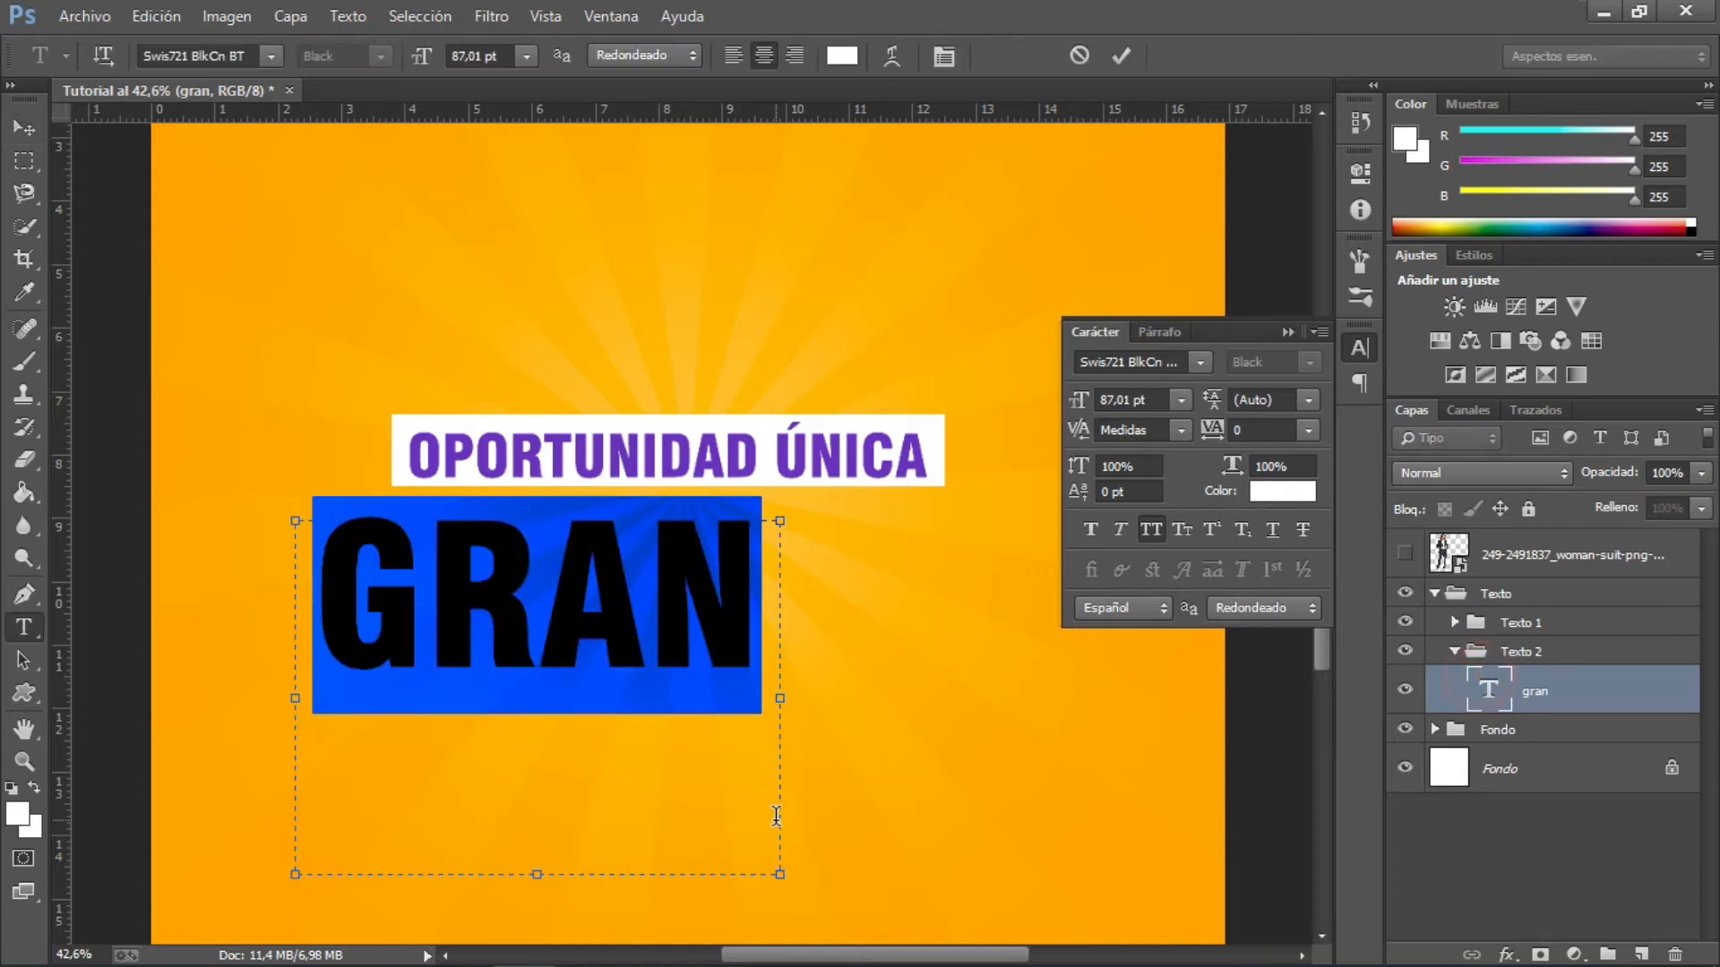
{"action": "left_click_drag", "start_coordinate": [778, 874], "coordinate": [772, 703]}
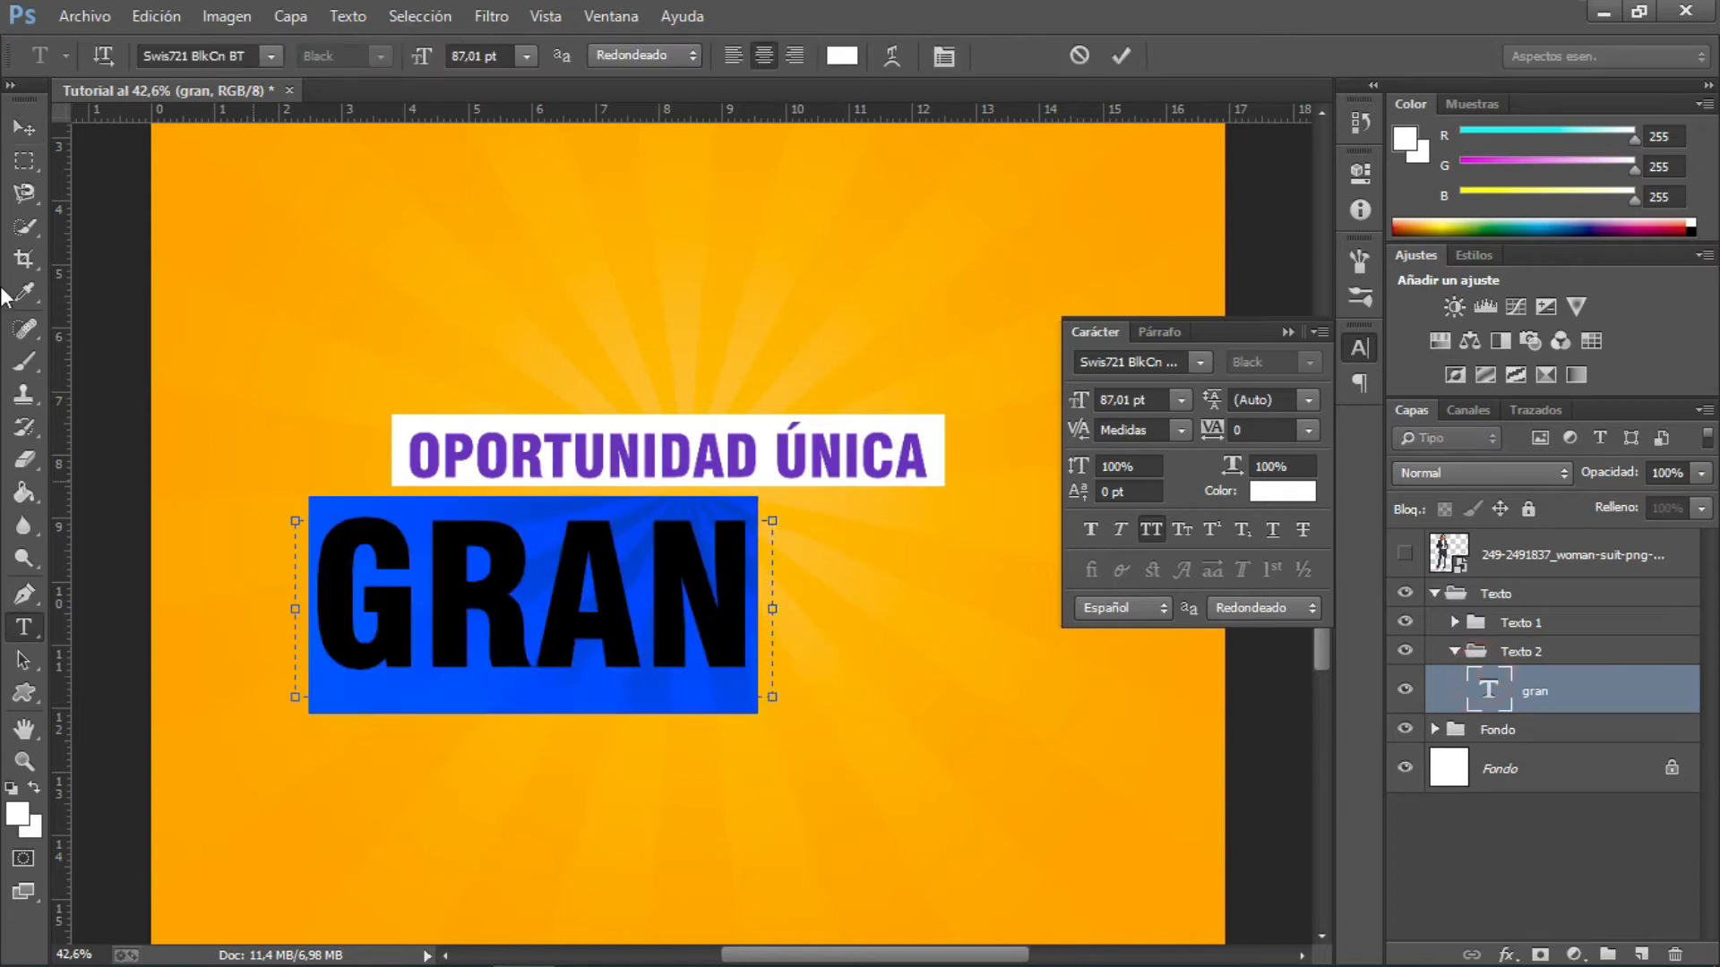
{"action": "left_click", "coordinate": [27, 161]}
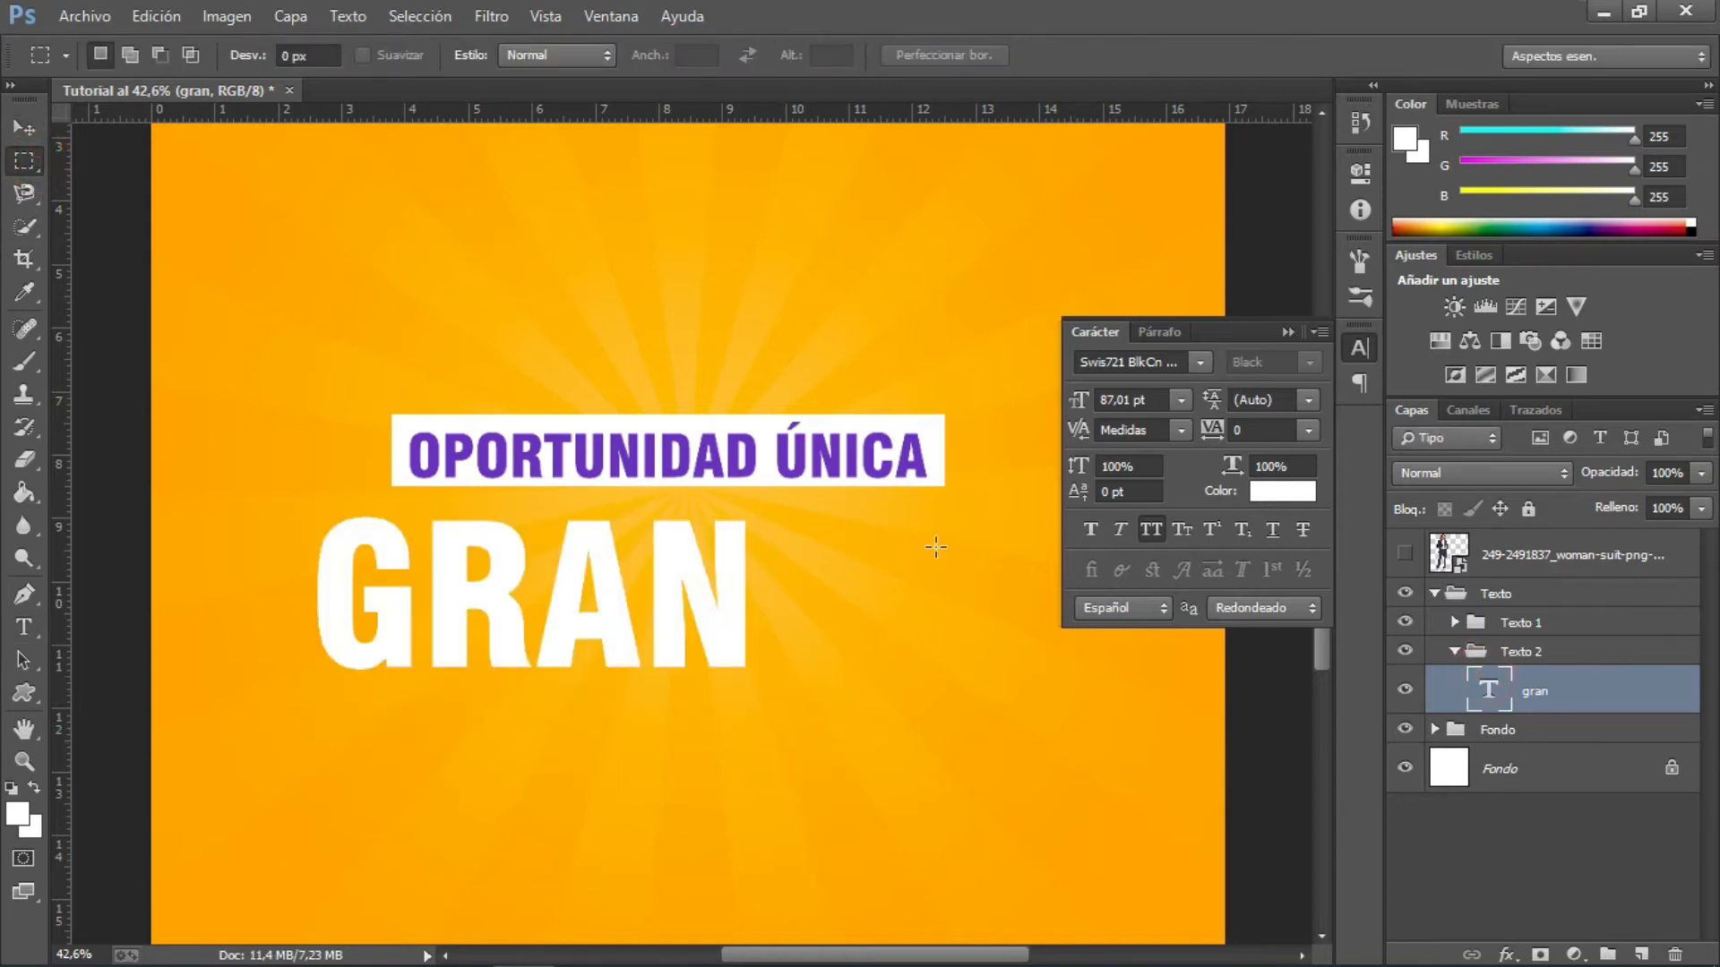
- Add SOLO ESTA SEMANA in white 20 pt on three lines beside GRAN, and shift both texts rightward with a gap between them
{"action": "left_click", "coordinate": [19, 630]}
{"action": "left_click_drag", "start_coordinate": [981, 695], "coordinate": [758, 520]}
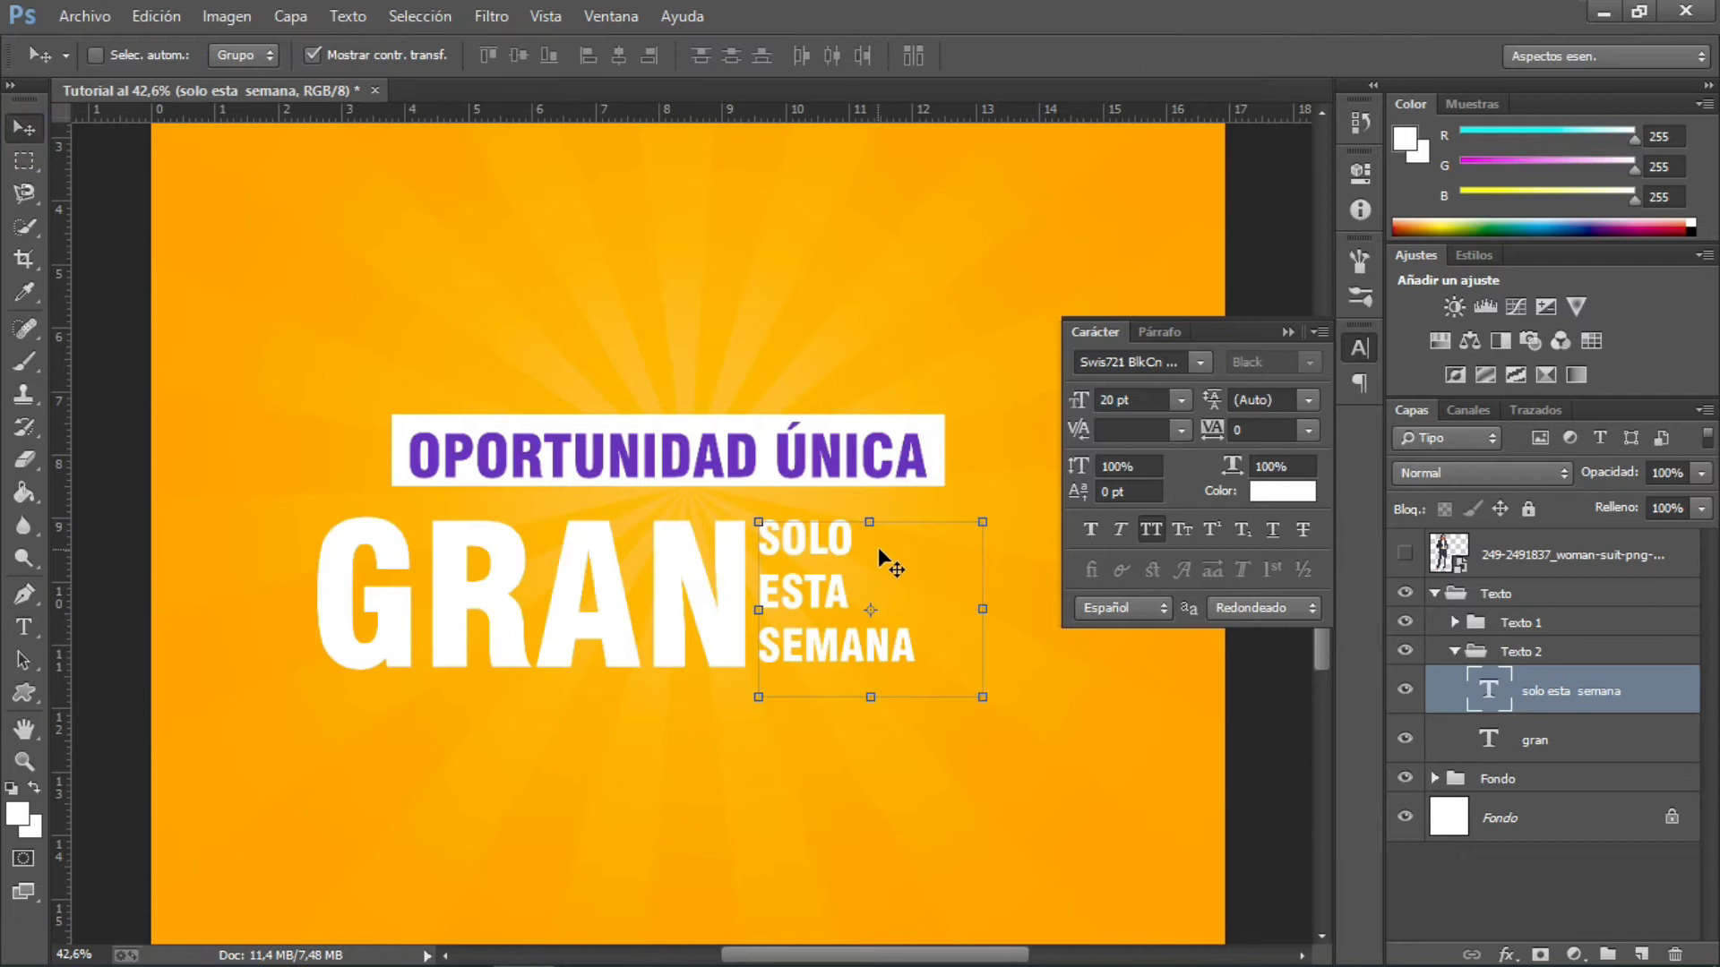
{"action": "left_click_drag", "start_coordinate": [879, 556], "coordinate": [951, 556]}
{"action": "left_click_drag", "start_coordinate": [686, 615], "coordinate": [714, 615]}
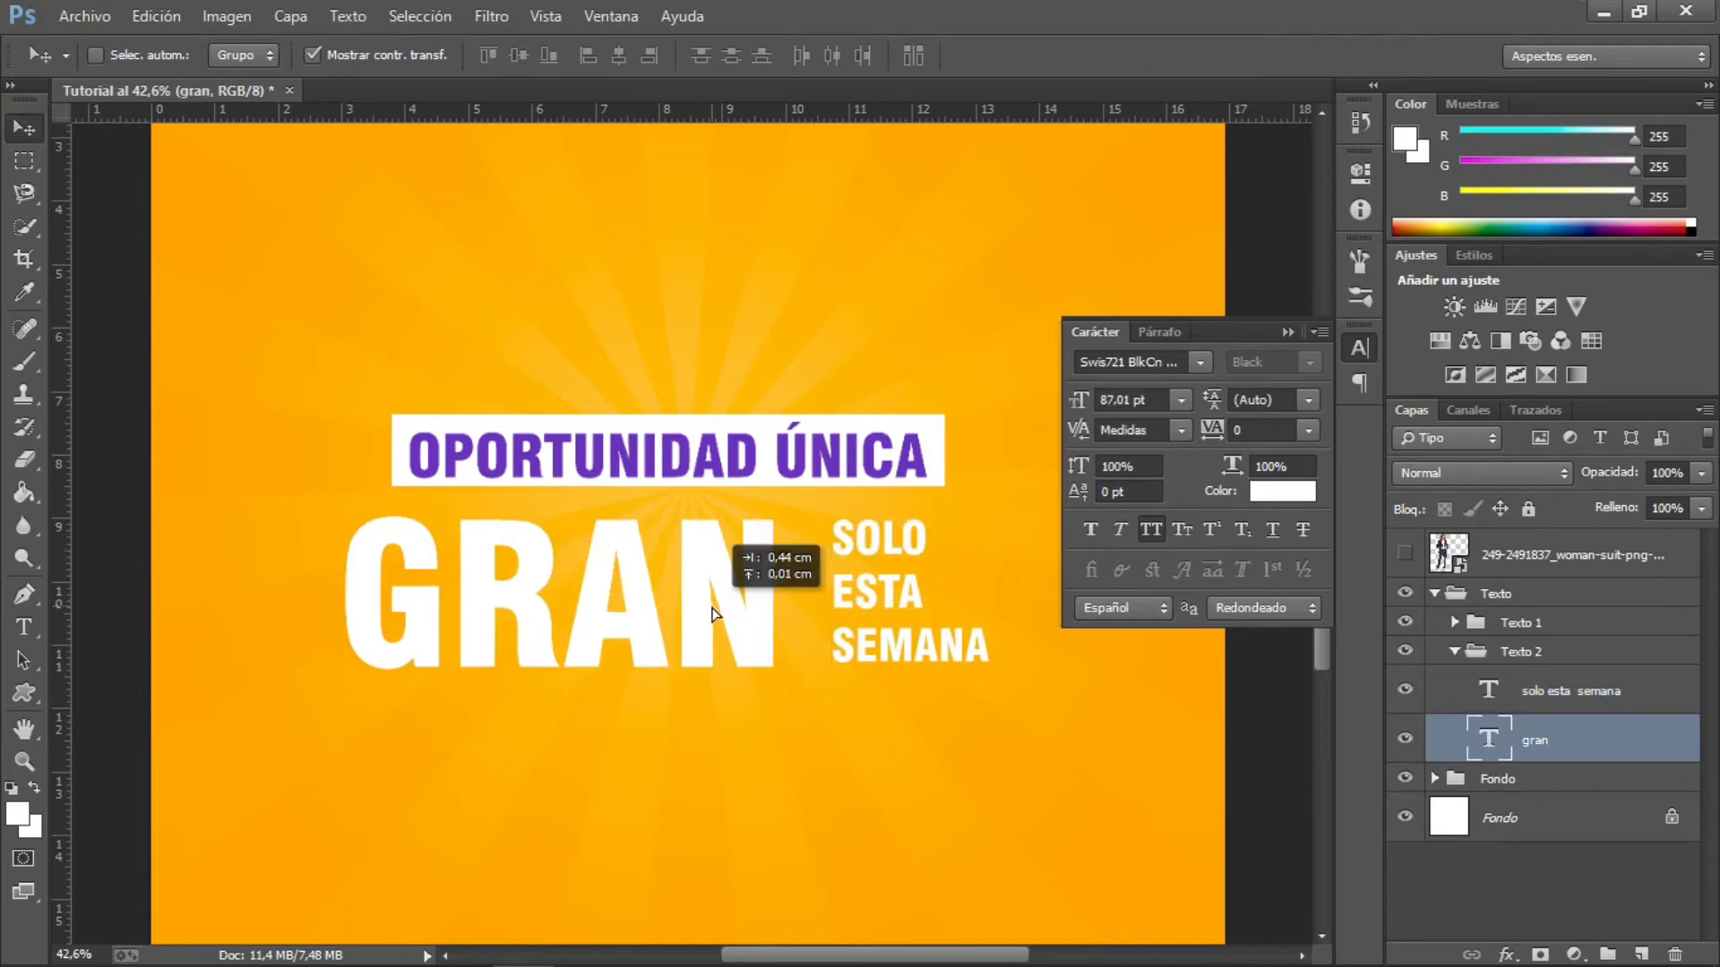
- Add a layer beneath GRAN, fill an about 11 × 3.7 cm rectangle behind both texts with the label text's purple, and clear the selection
{"action": "left_click", "coordinate": [25, 160]}
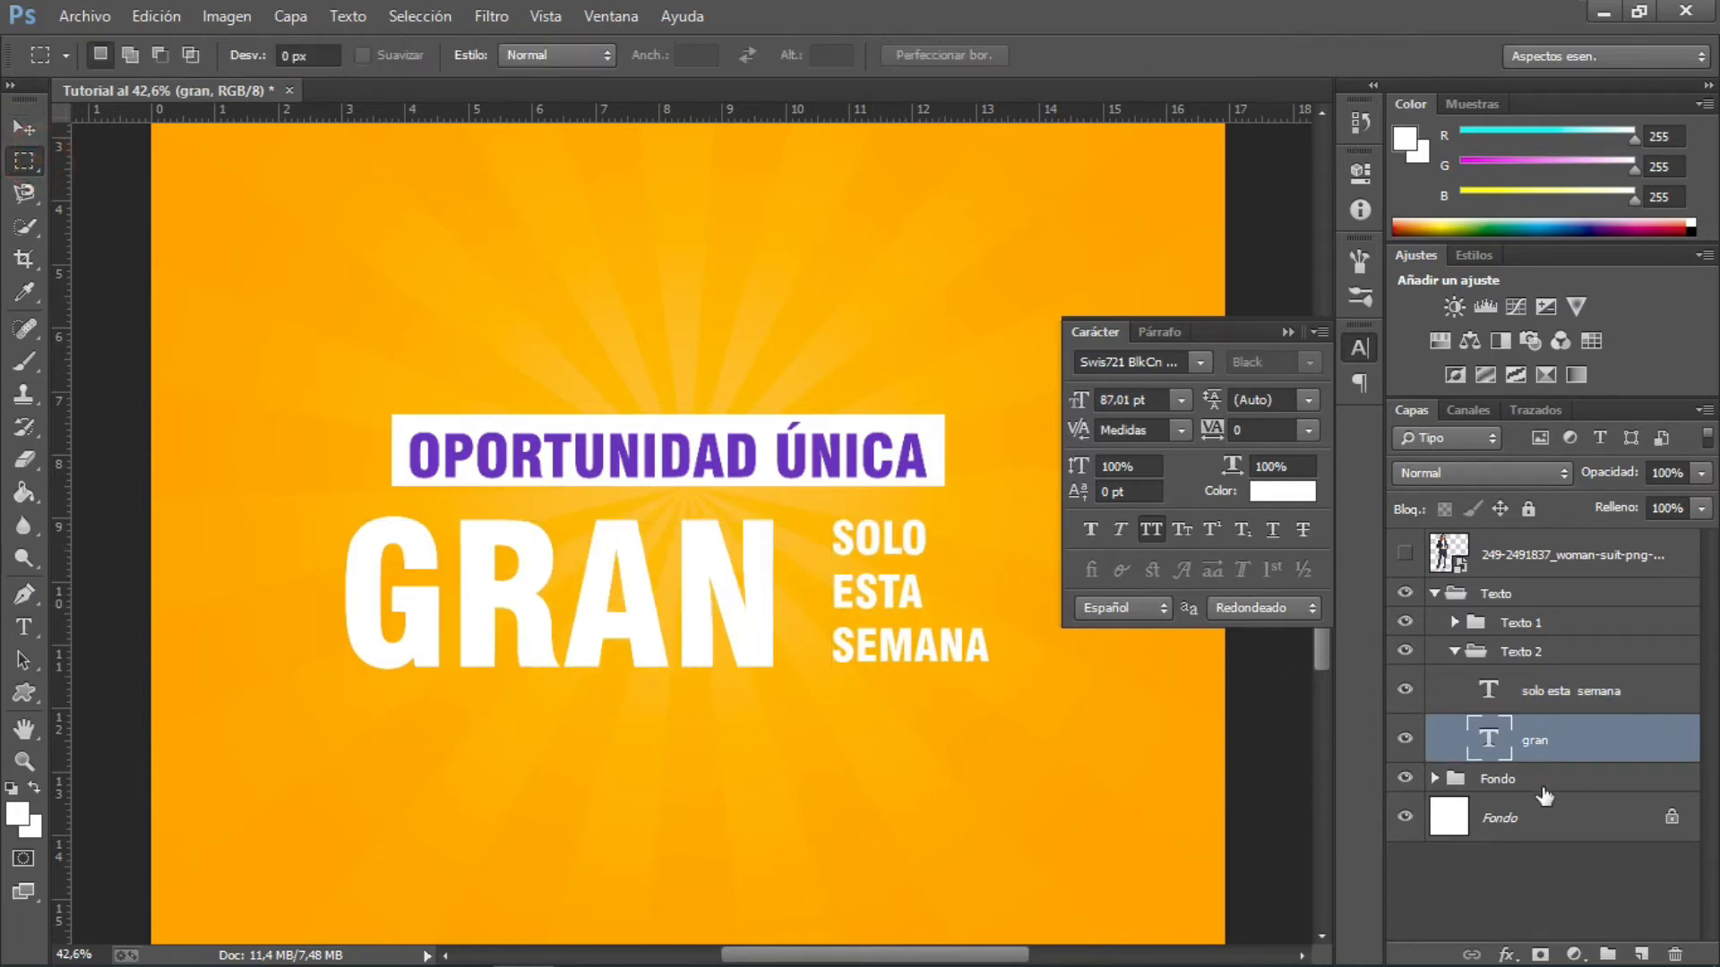
{"action": "left_click", "coordinate": [1643, 953]}
{"action": "left_click_drag", "start_coordinate": [1539, 743], "coordinate": [1543, 794]}
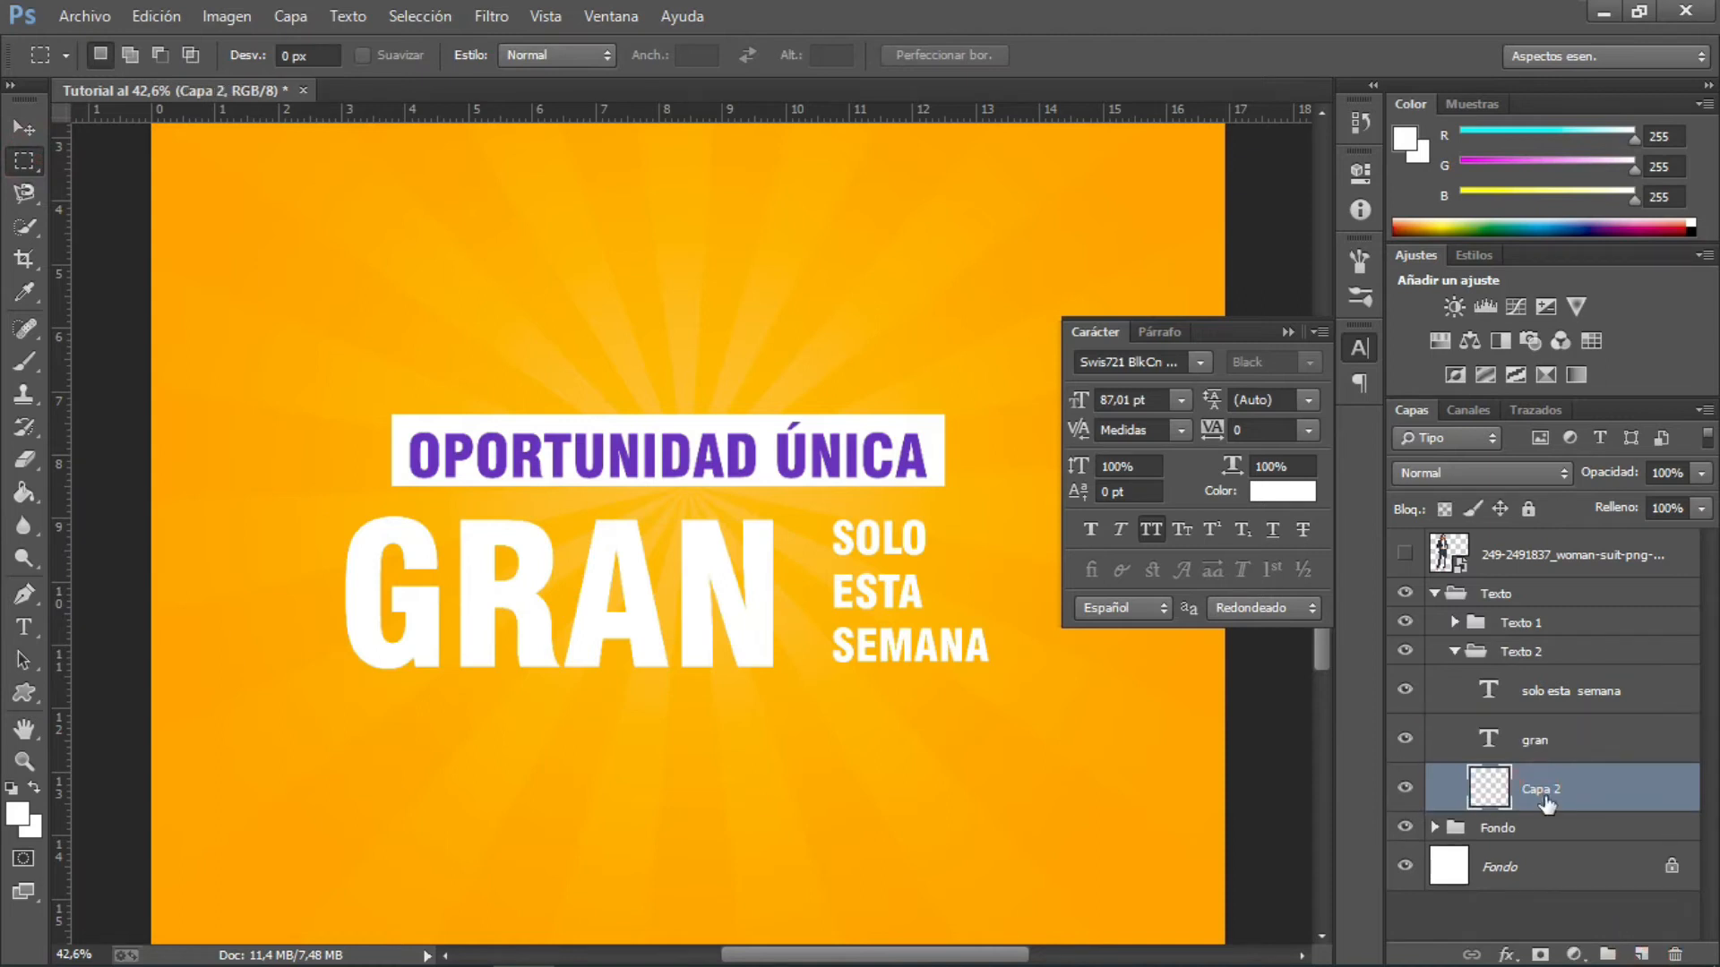
{"action": "mouse_move", "coordinate": [304, 465]}
{"action": "left_mouse_down"}
{"action": "mouse_move", "coordinate": [992, 709]}
{"action": "mouse_move", "coordinate": [1009, 698]}
{"action": "left_mouse_up"}
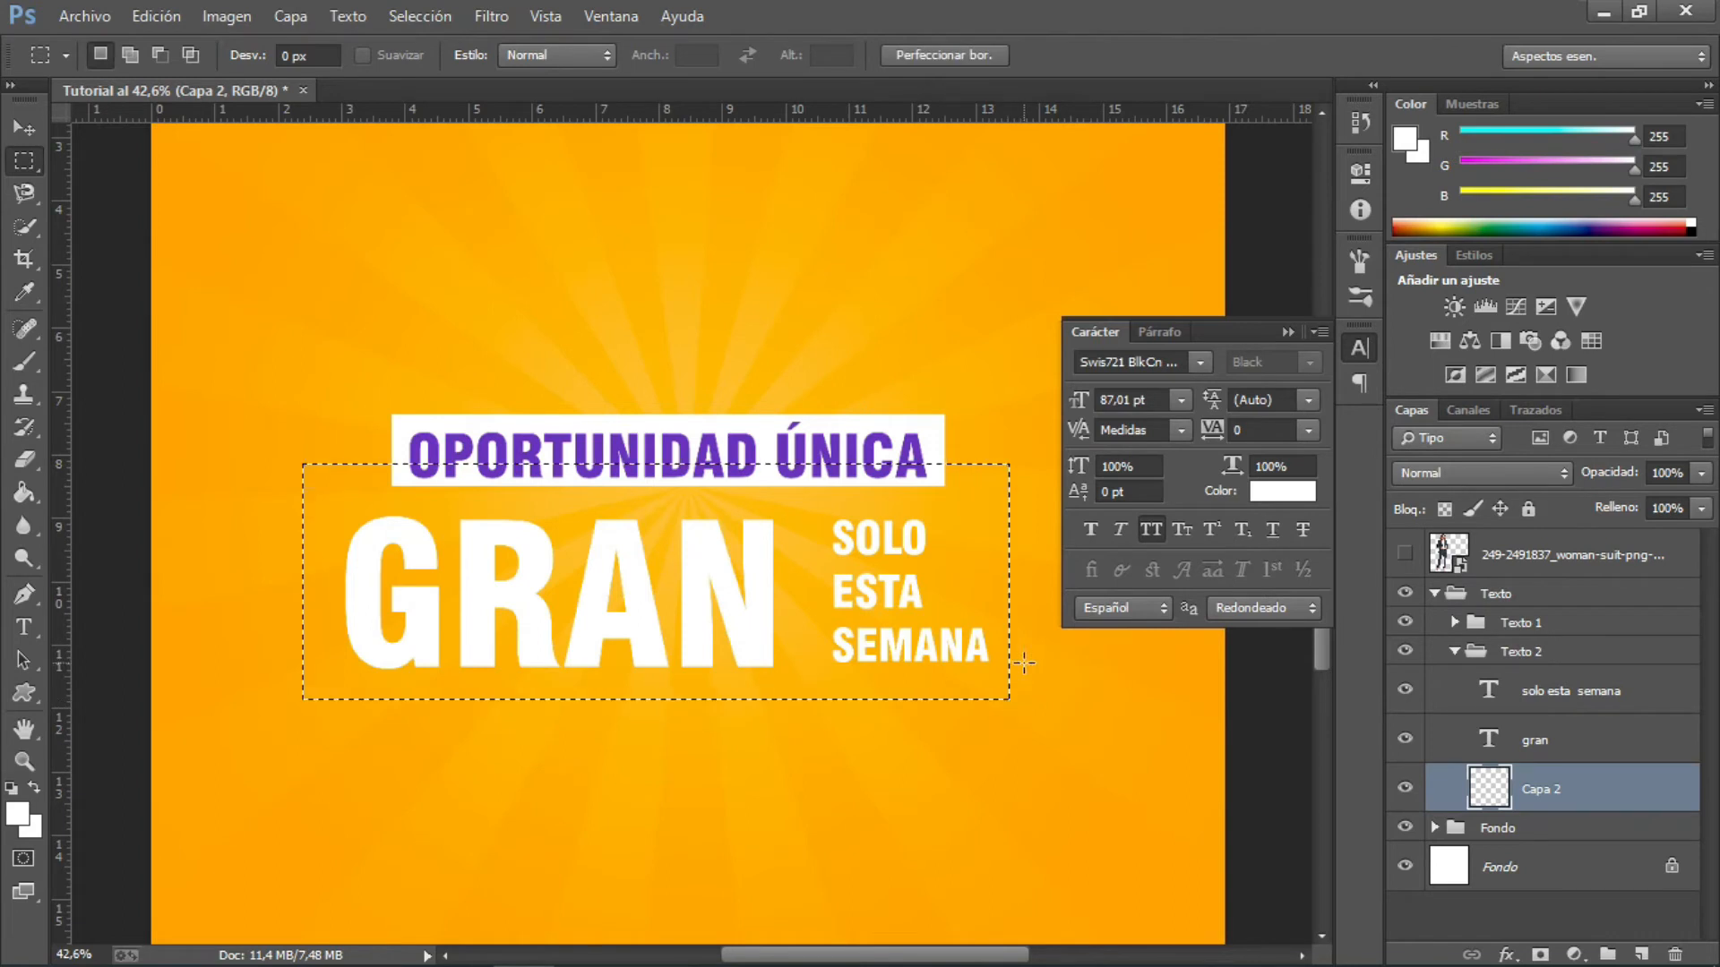
{"action": "left_click", "coordinate": [24, 491]}
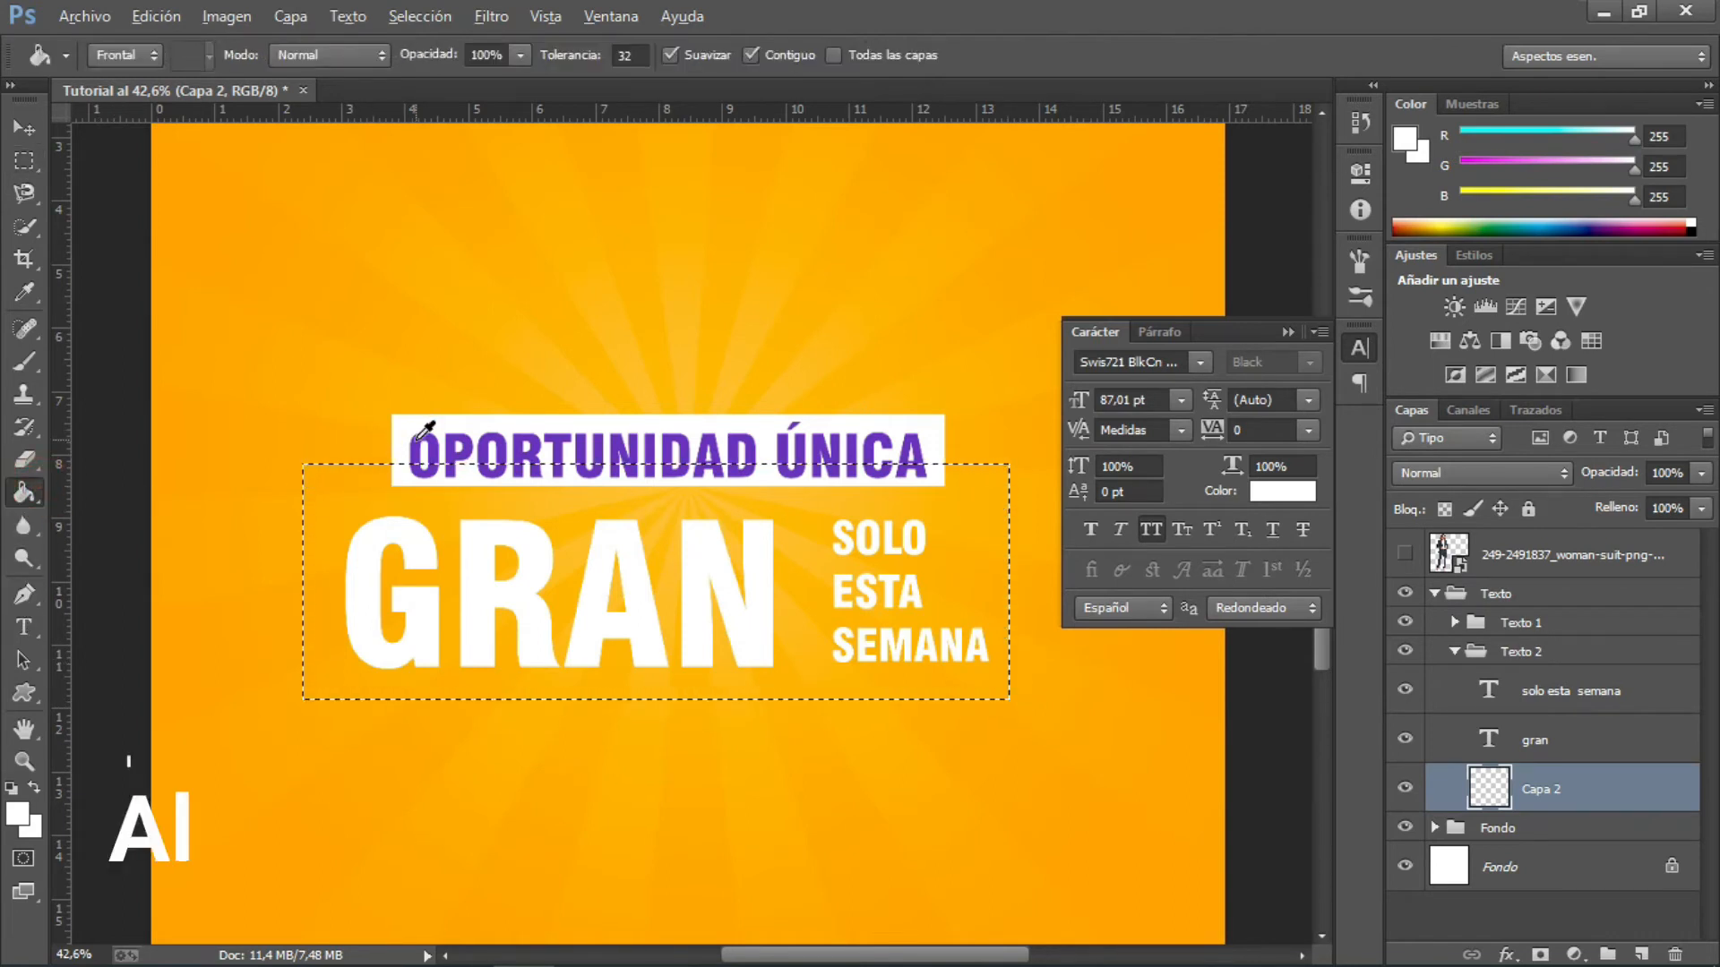
{"action": "left_click", "coordinate": [414, 455], "text": "alt"}
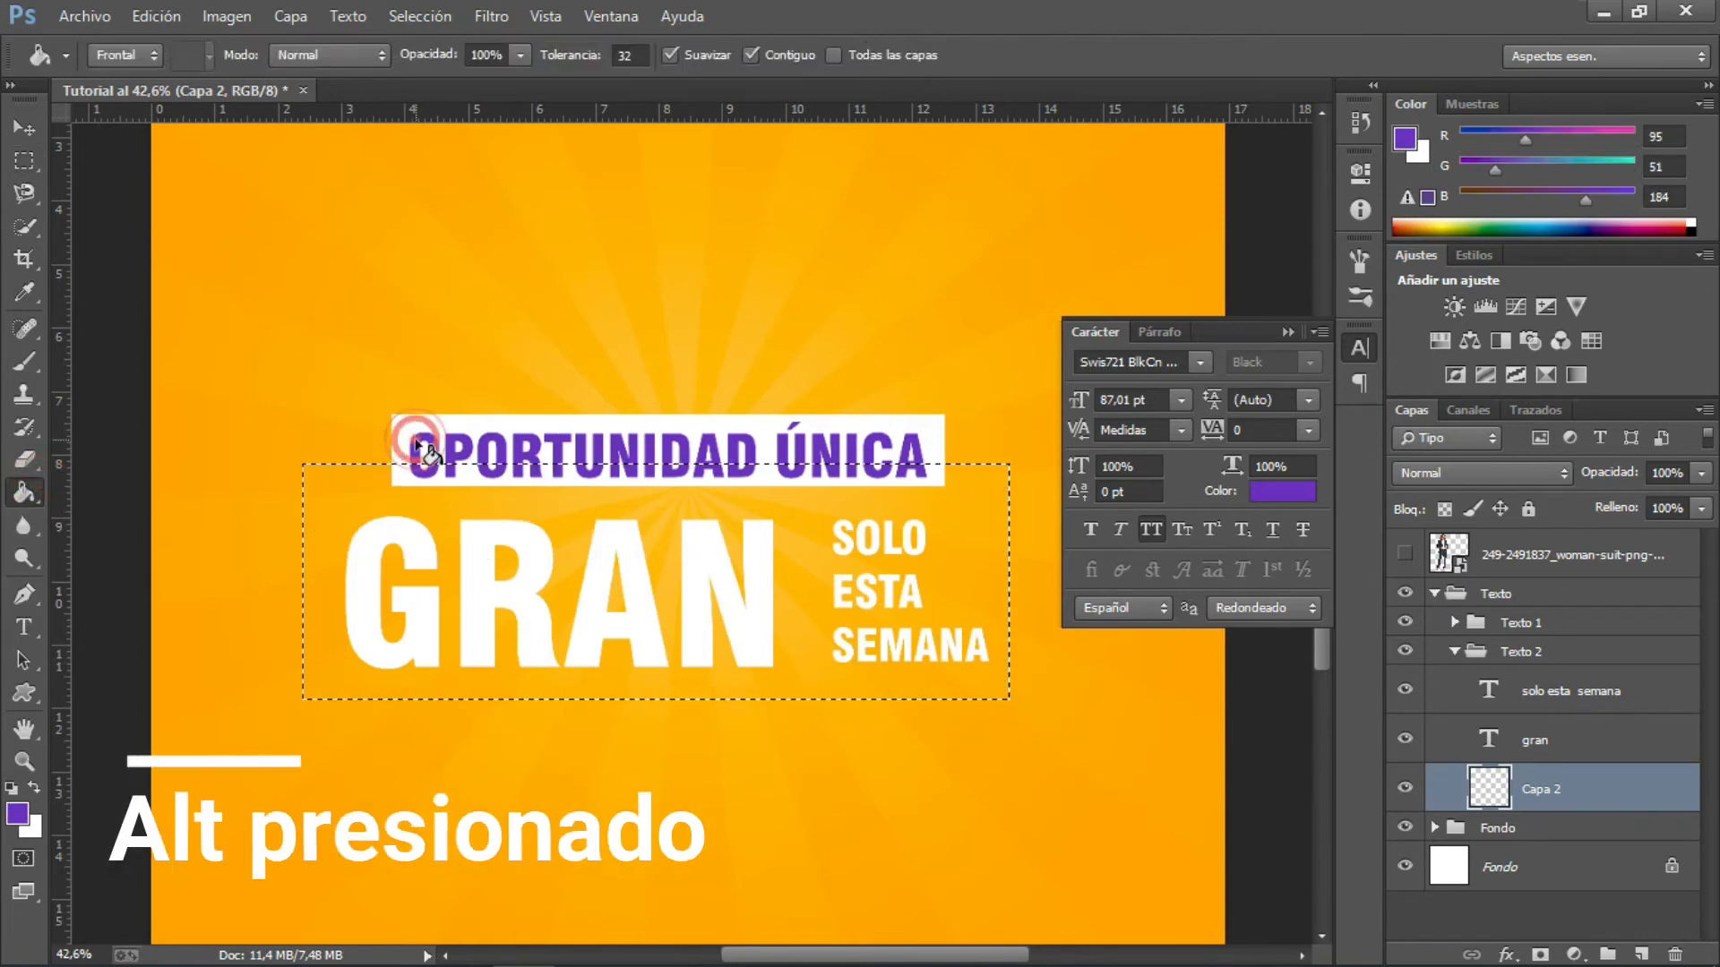
{"action": "left_click", "coordinate": [343, 559]}
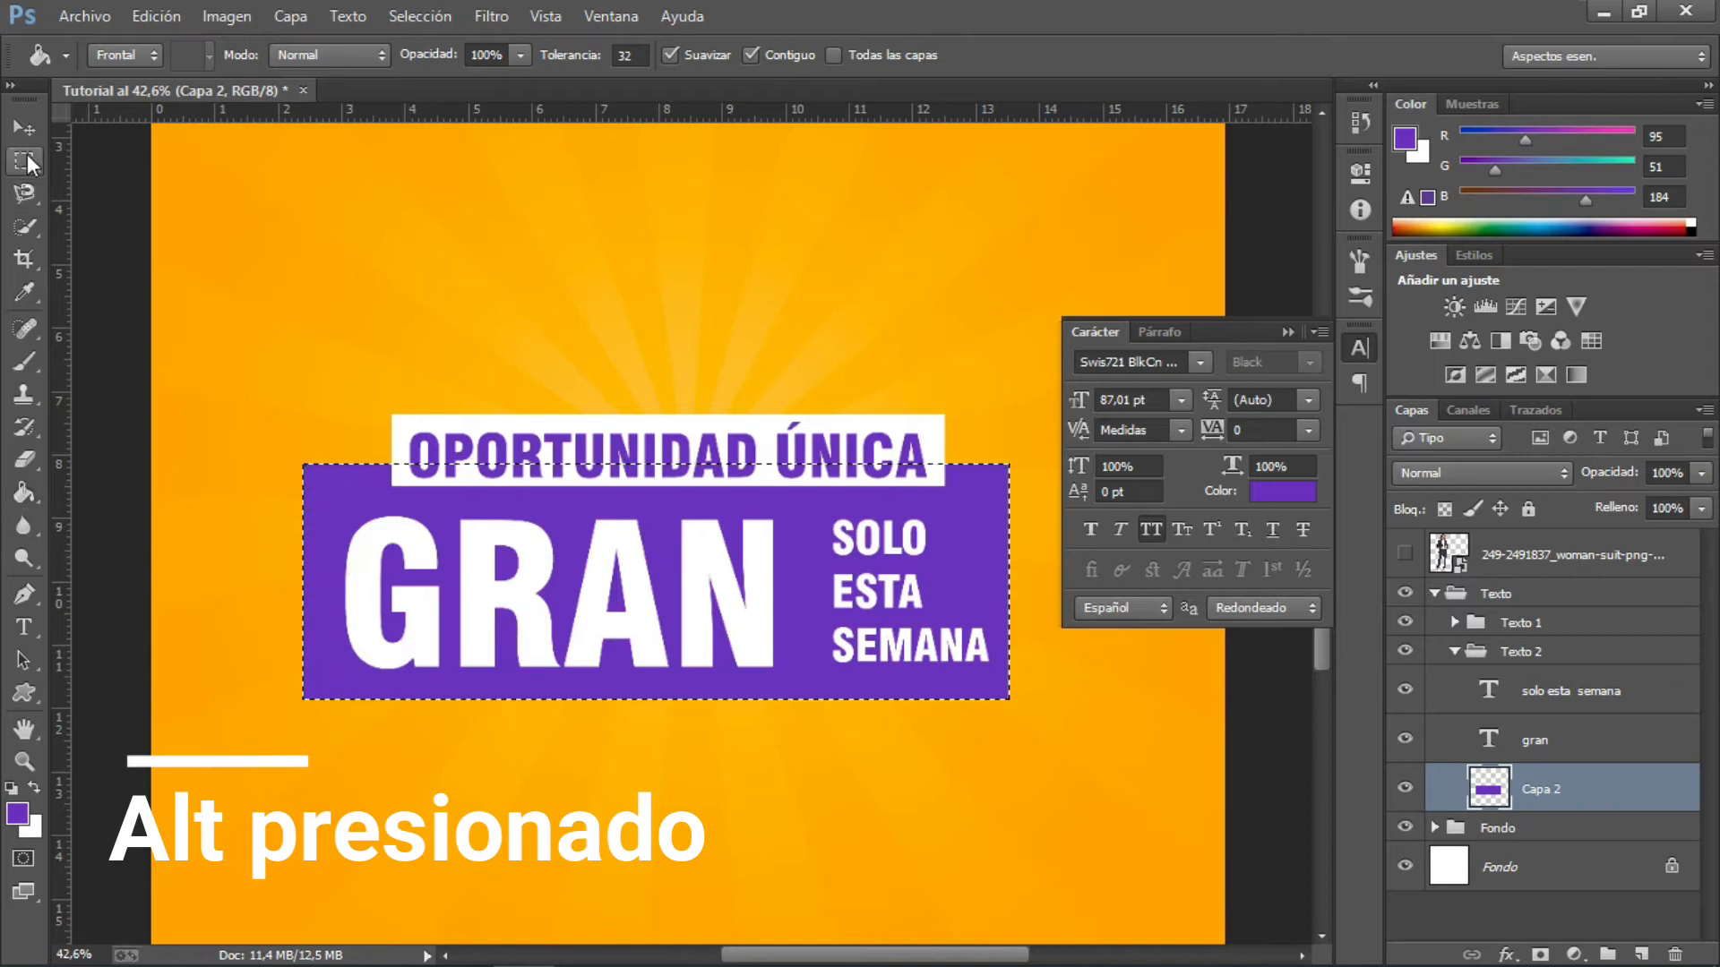
{"action": "left_click", "coordinate": [24, 161]}
{"action": "left_click", "coordinate": [219, 195]}
- Center the purple rectangle horizontally on the whole canvas, then clear the selection
{"action": "key", "text": "ctrl+a"}
{"action": "left_click", "coordinate": [25, 128]}
{"action": "left_click", "coordinate": [618, 55]}
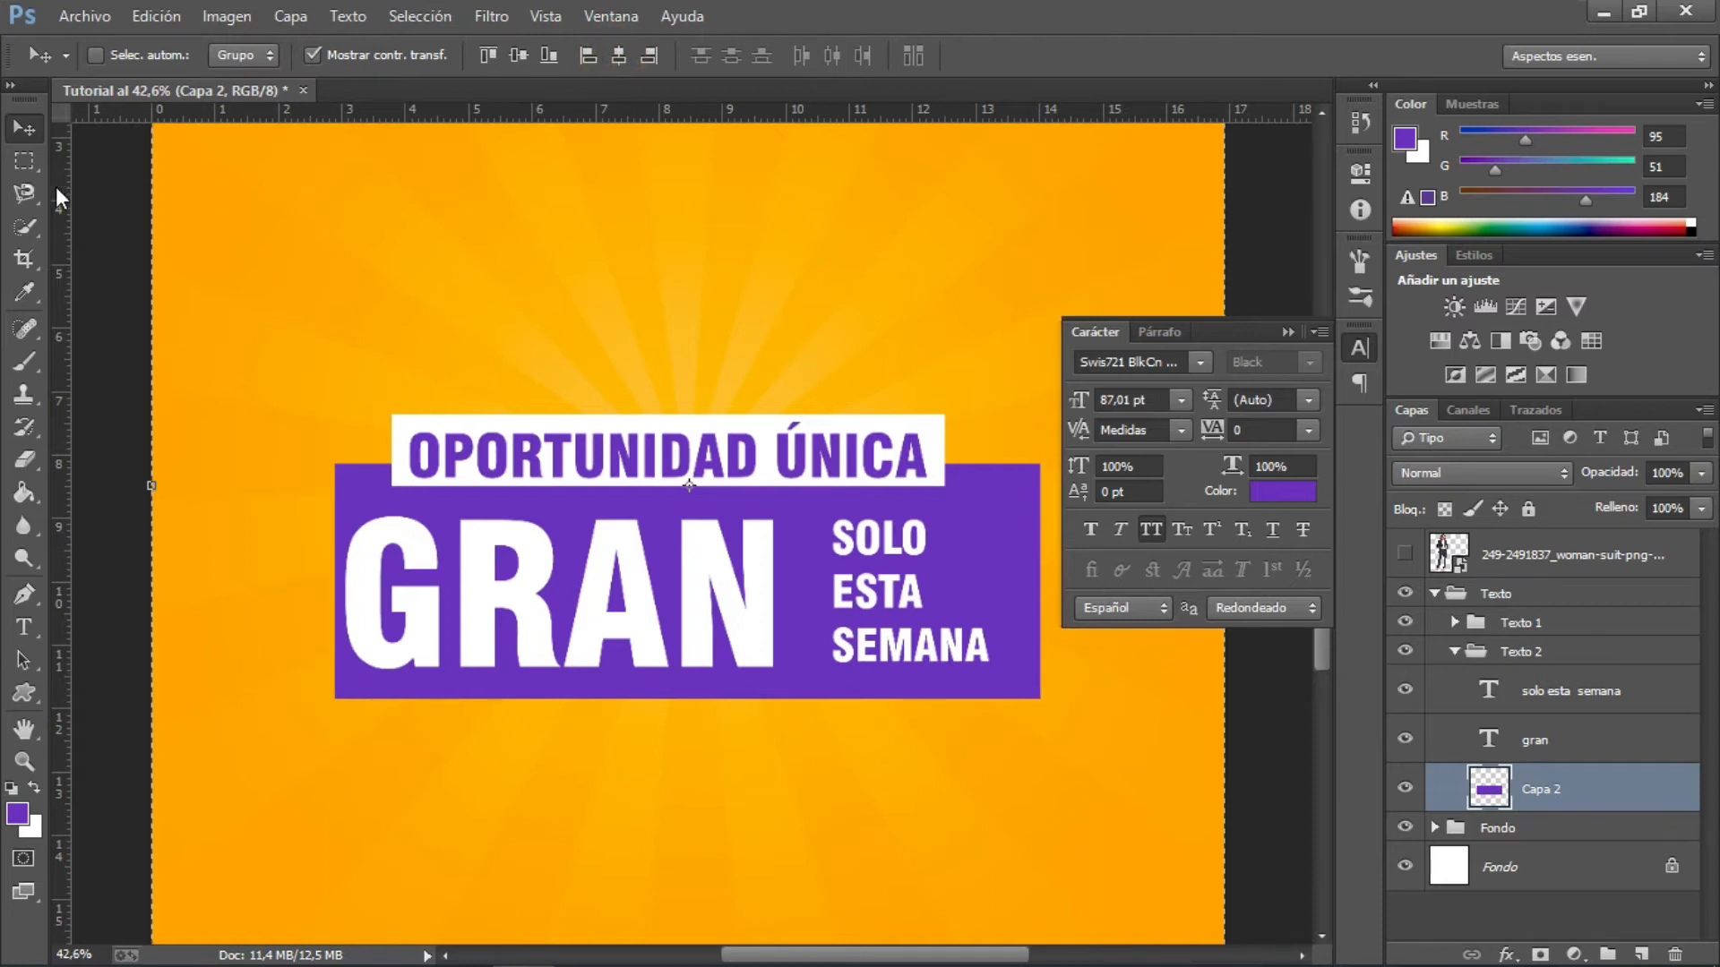
{"action": "left_click", "coordinate": [24, 161]}
{"action": "left_click", "coordinate": [101, 168]}
- Move the GRAN and SOLO ESTA SEMANA texts together slightly up and to the right within the purple rectangle
{"action": "left_click", "coordinate": [1525, 743]}
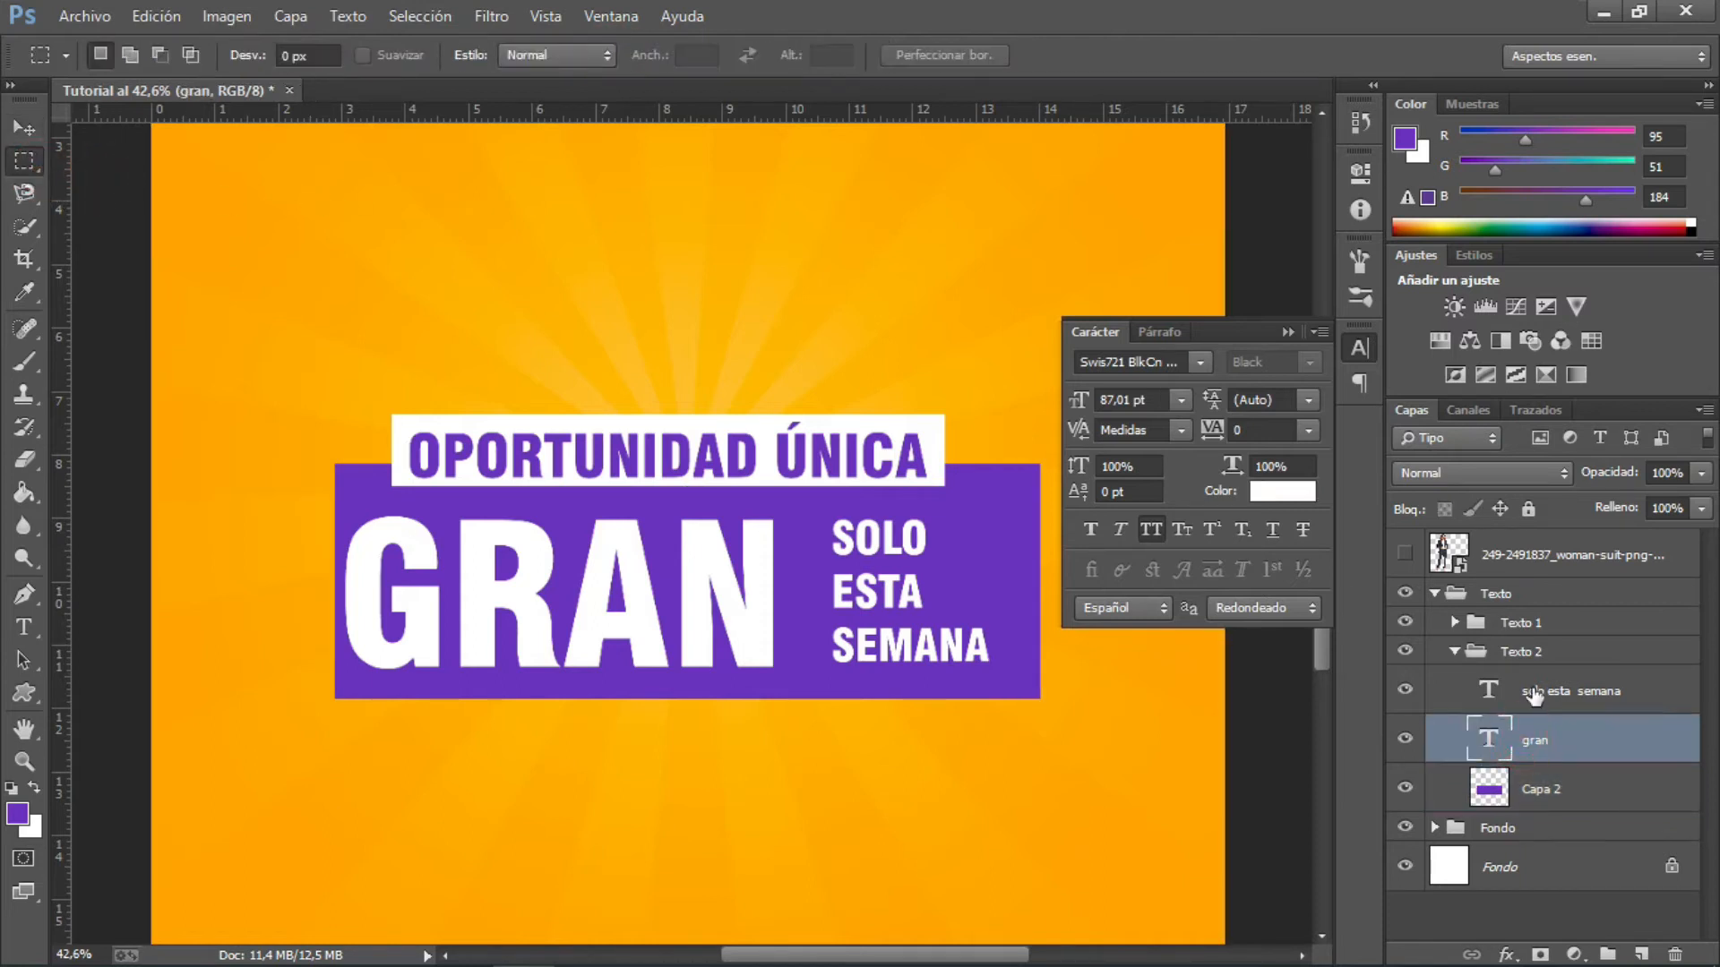
{"action": "left_click", "coordinate": [1537, 692], "text": "shift"}
{"action": "left_click", "coordinate": [24, 128]}
{"action": "left_click_drag", "start_coordinate": [786, 622], "coordinate": [800, 614]}
{"action": "left_click", "coordinate": [24, 161]}
{"action": "left_click", "coordinate": [829, 819]}
- On a new layer beneath GRAN, make a thin white vertical divider between GRAN and SOLO ESTA SEMANA, then clear the selection
{"action": "left_click", "coordinate": [1554, 754]}
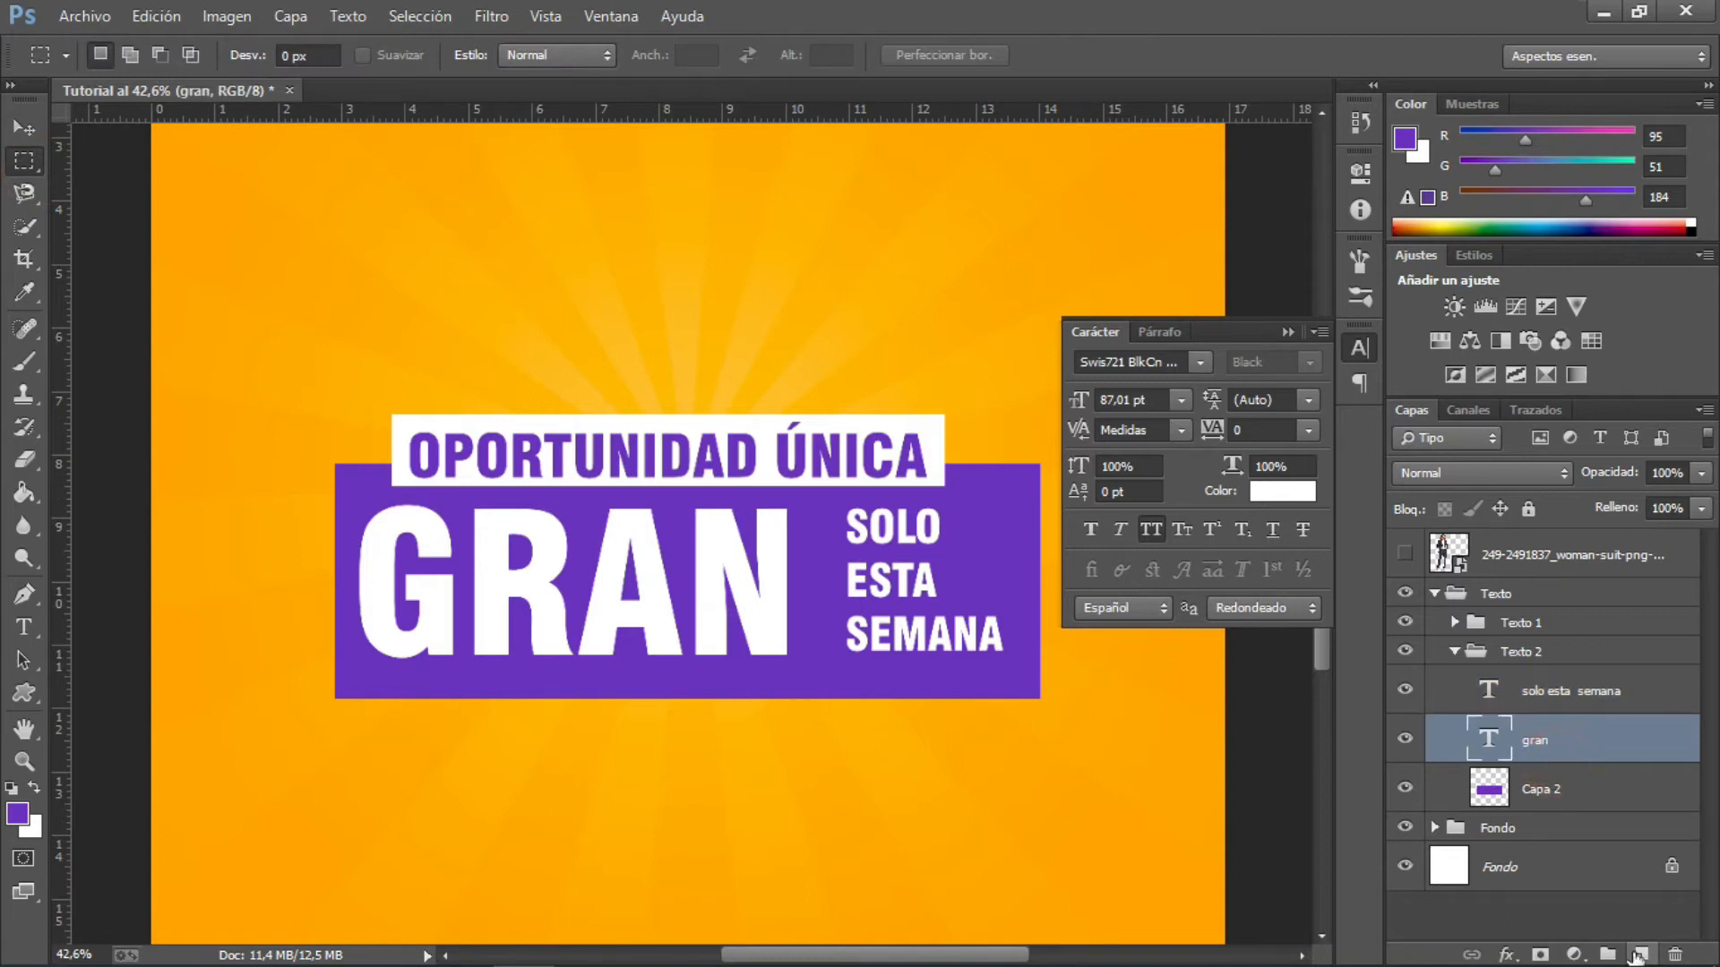
{"action": "left_click", "coordinate": [1635, 955]}
{"action": "left_click_drag", "start_coordinate": [1549, 740], "coordinate": [1585, 790]}
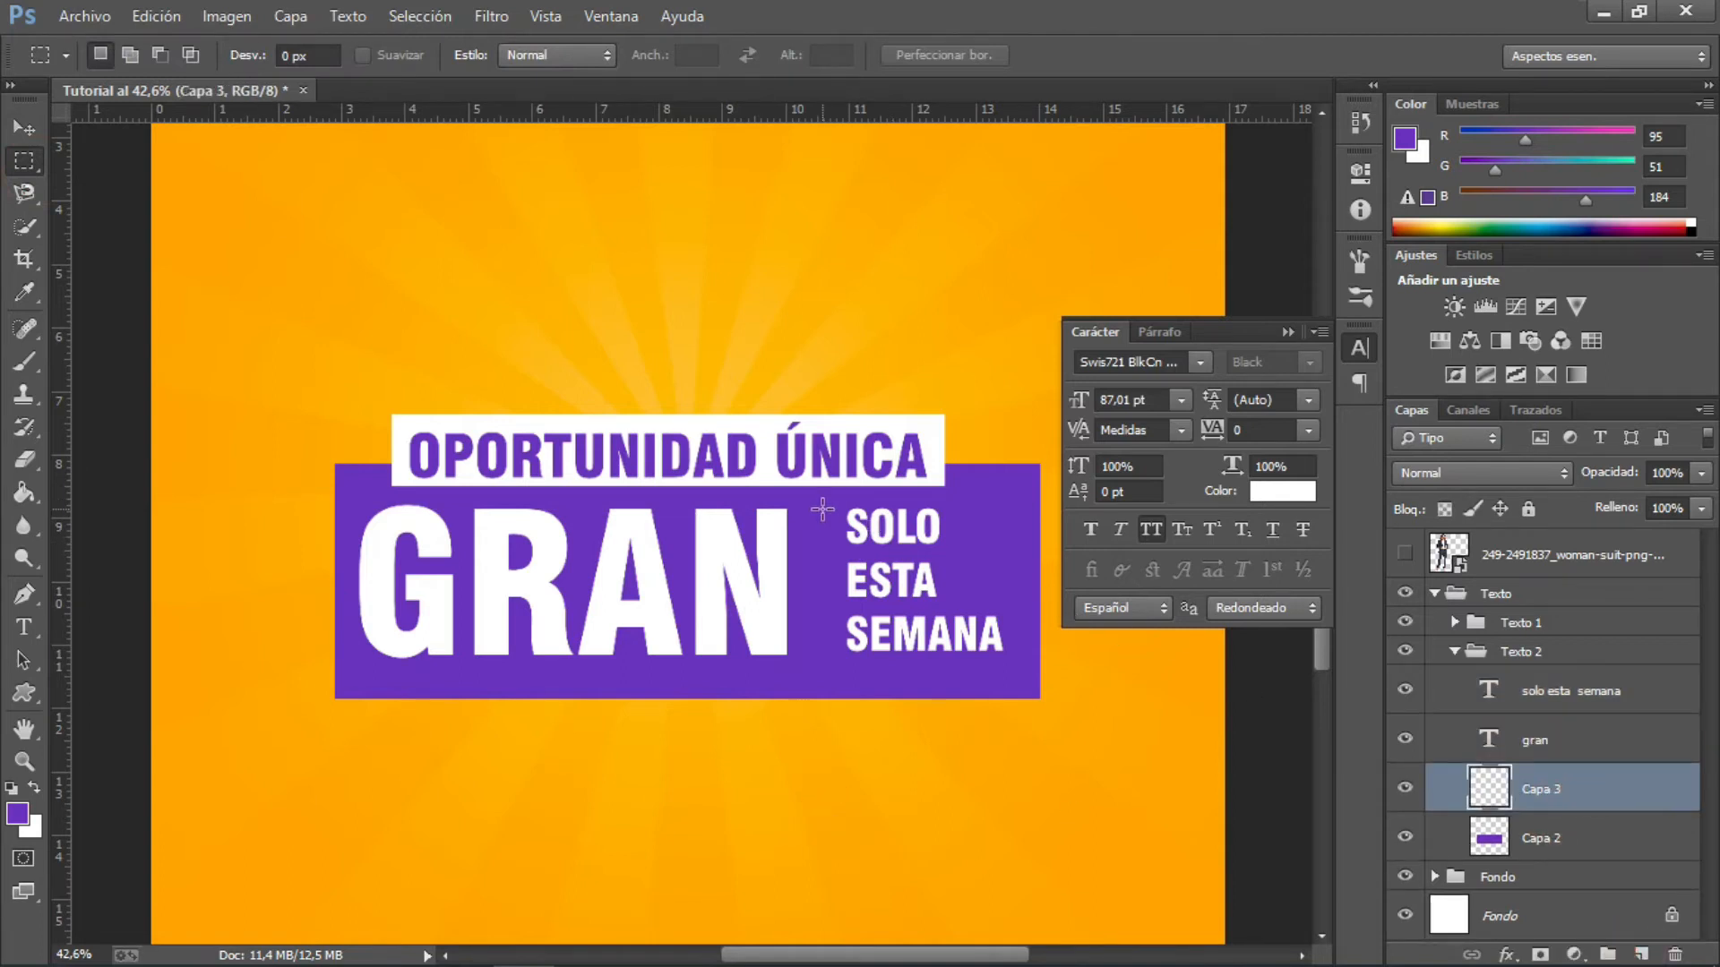
{"action": "left_click_drag", "start_coordinate": [811, 509], "coordinate": [816, 667]}
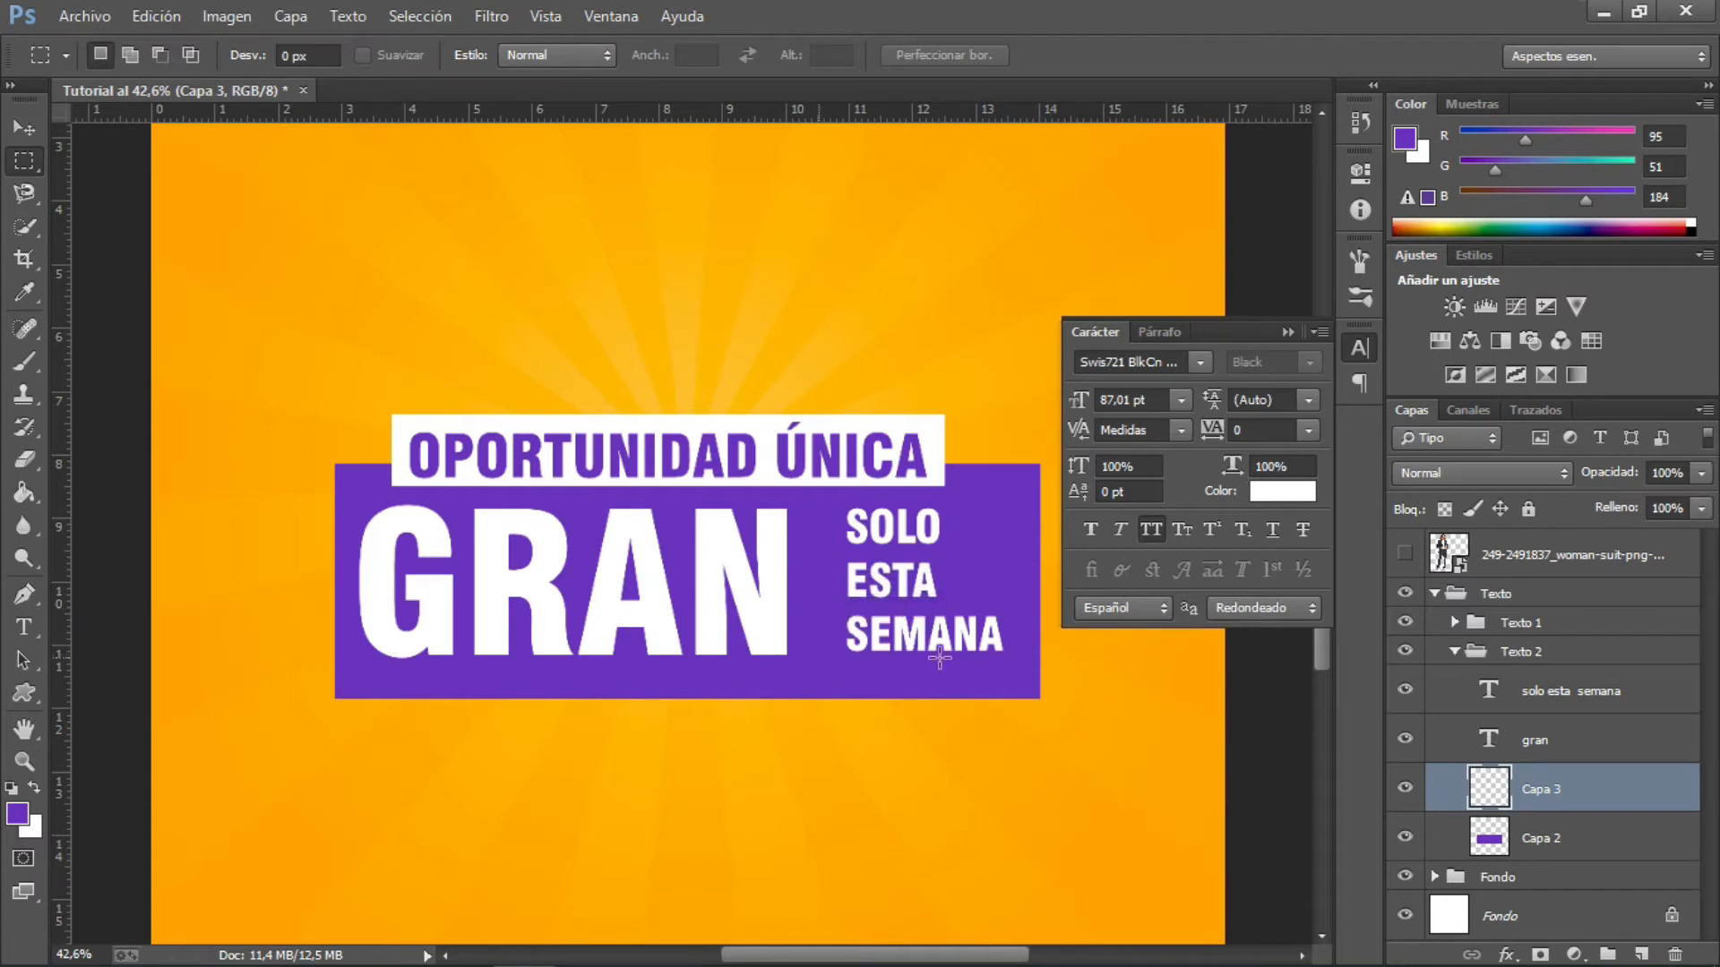
{"action": "left_click", "coordinate": [25, 492]}
{"action": "left_click", "coordinate": [20, 817]}
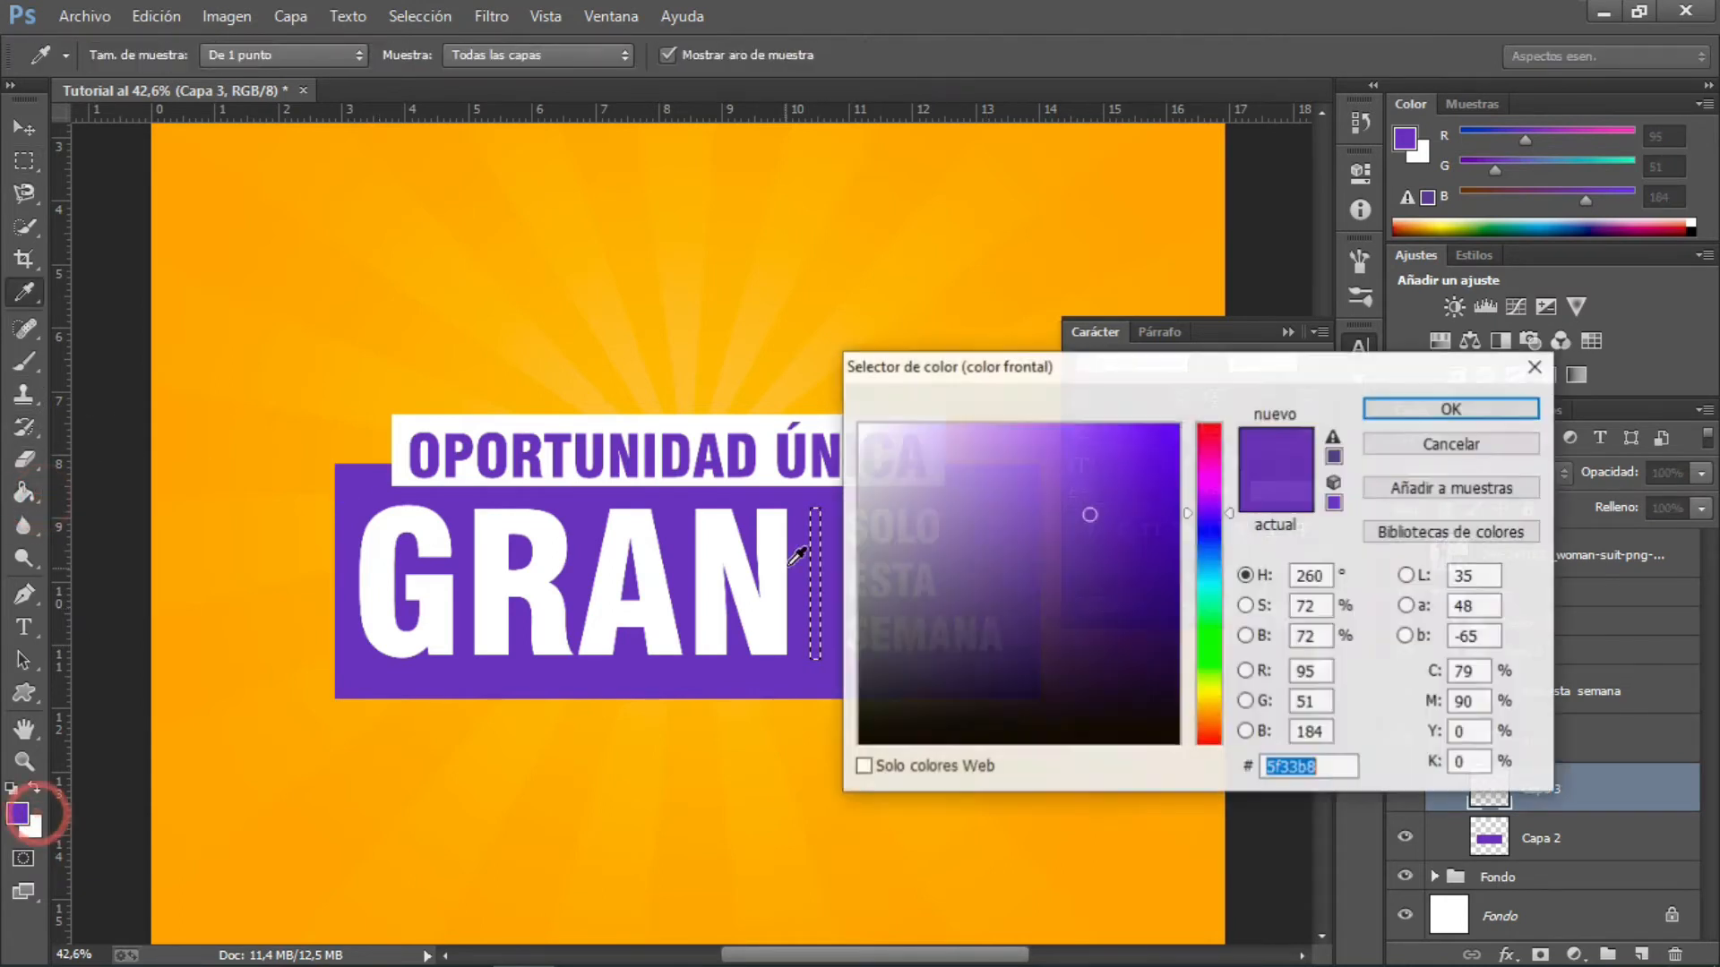
{"action": "left_click_drag", "start_coordinate": [1006, 502], "coordinate": [863, 427]}
{"action": "left_click", "coordinate": [1391, 402]}
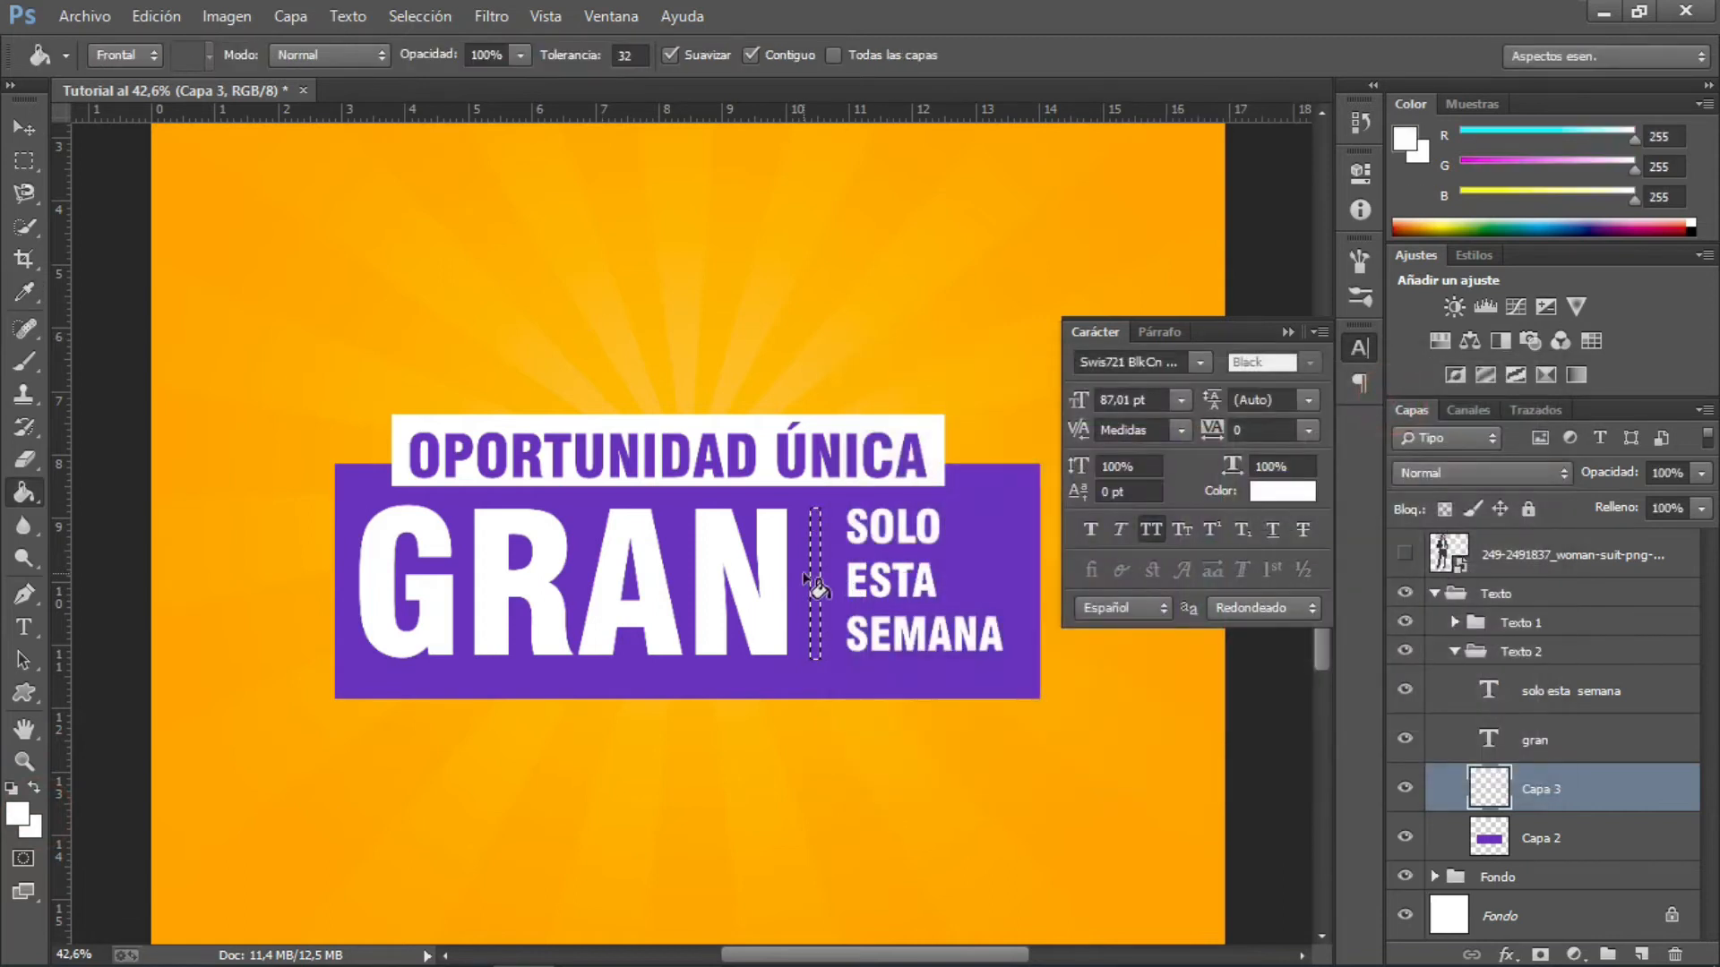
{"action": "left_click", "coordinate": [814, 582]}
{"action": "left_click", "coordinate": [25, 159]}
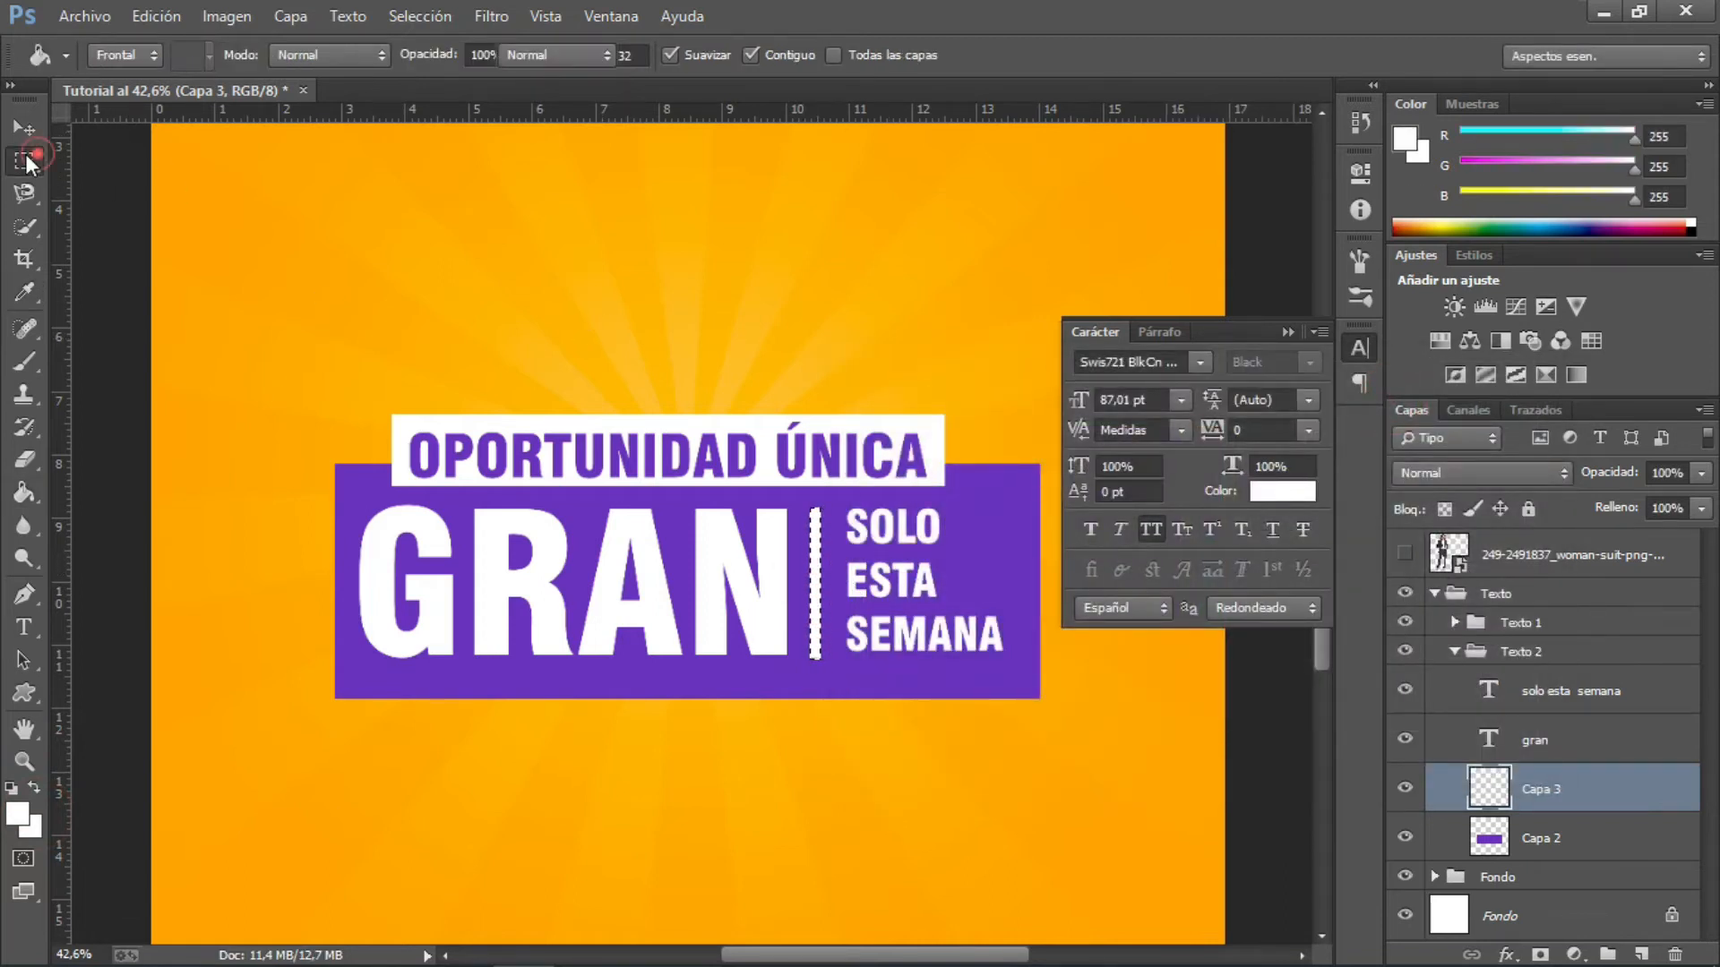
{"action": "key", "text": "ctrl+d"}
- Duplicate the Texto 1 group, rename the copy Texto 3, and place it between Texto 1 and Texto 2
{"action": "key", "text": "ctrl+0"}
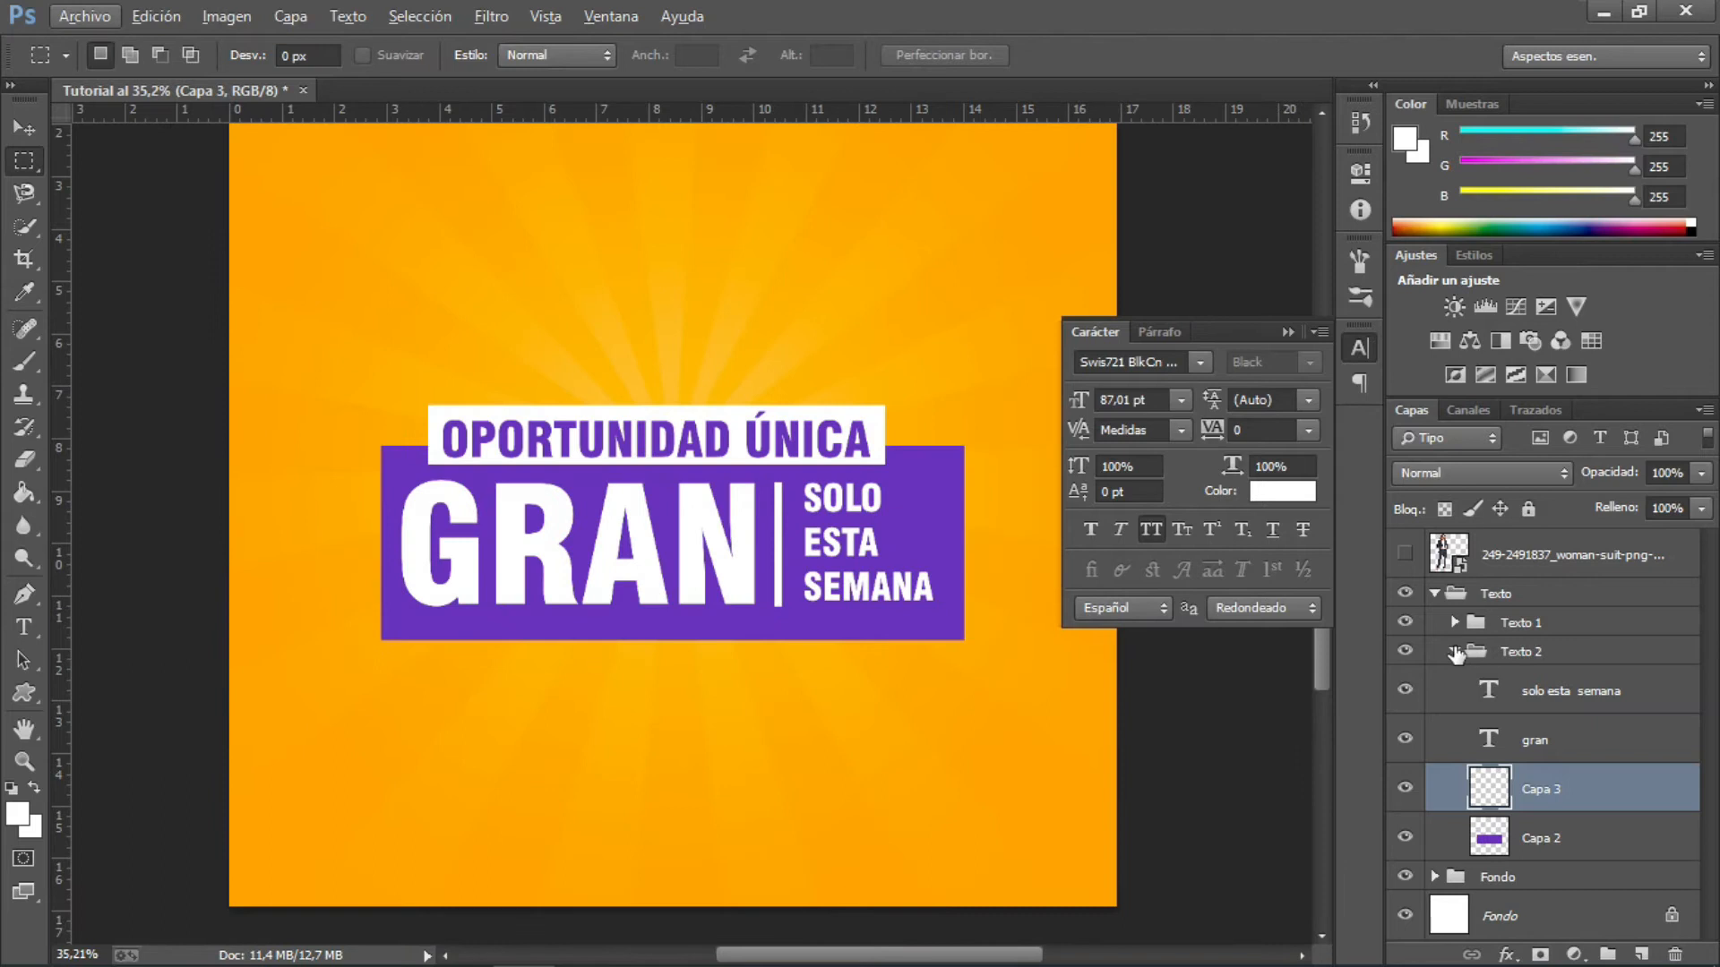
{"action": "left_click", "coordinate": [1455, 655]}
{"action": "left_click", "coordinate": [1514, 622]}
{"action": "right_click", "coordinate": [1520, 622]}
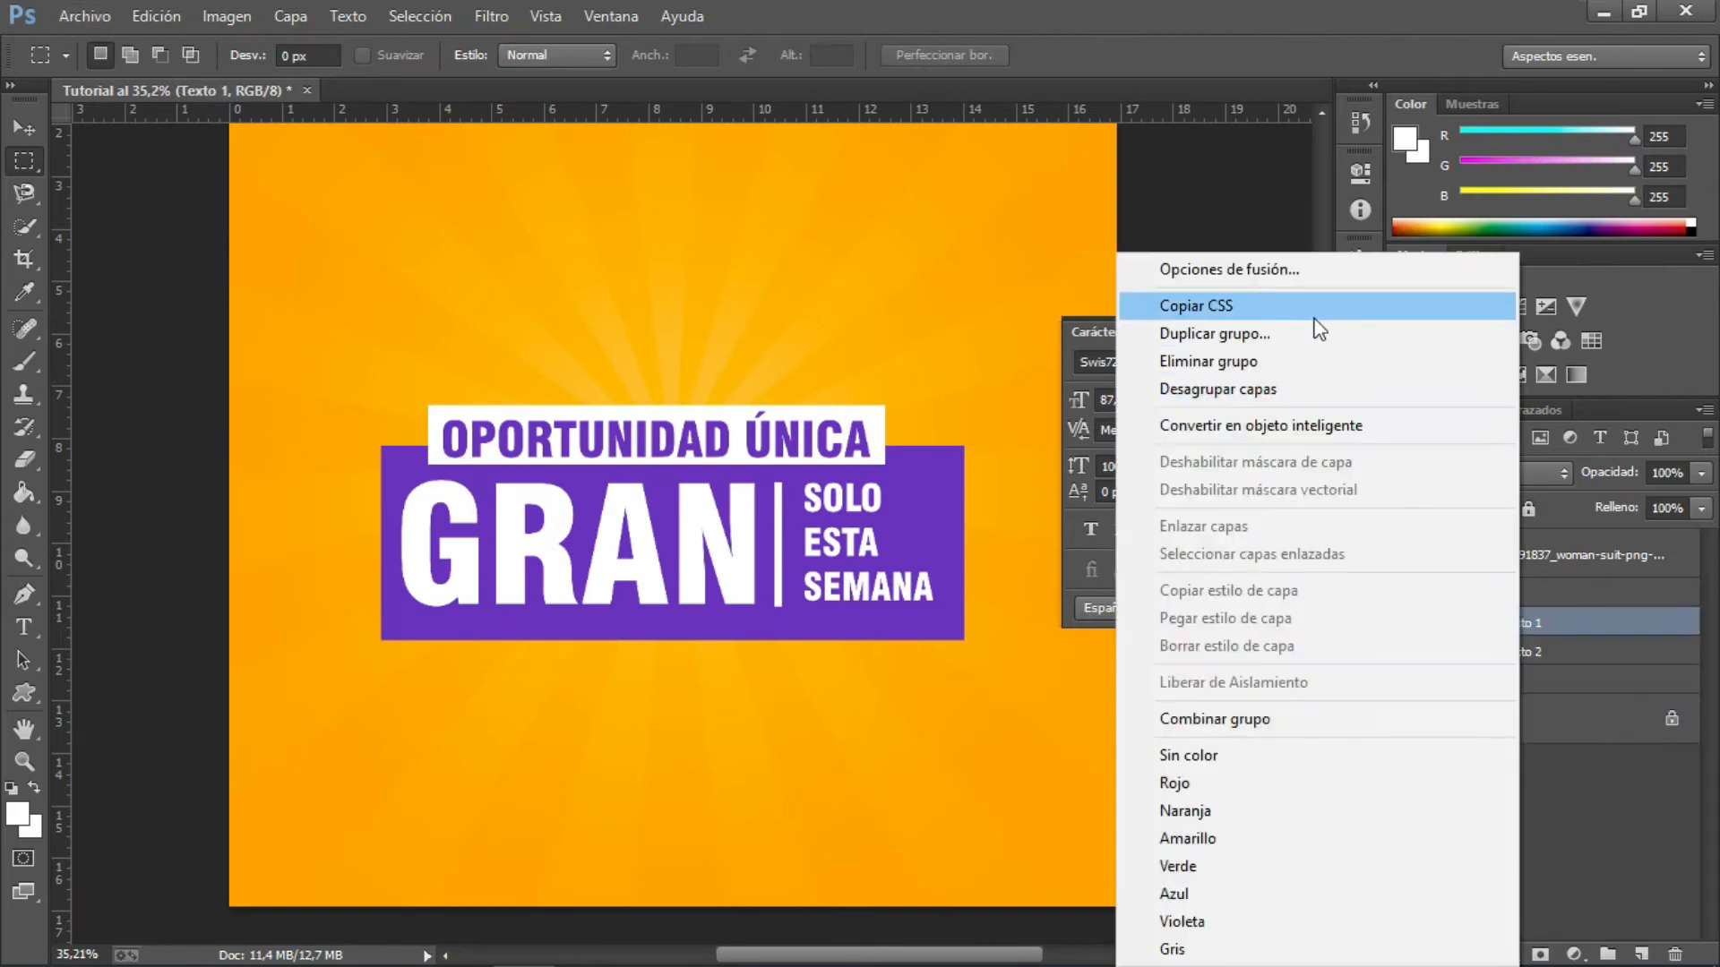
{"action": "left_click", "coordinate": [1275, 332]}
{"action": "left_click", "coordinate": [1071, 292]}
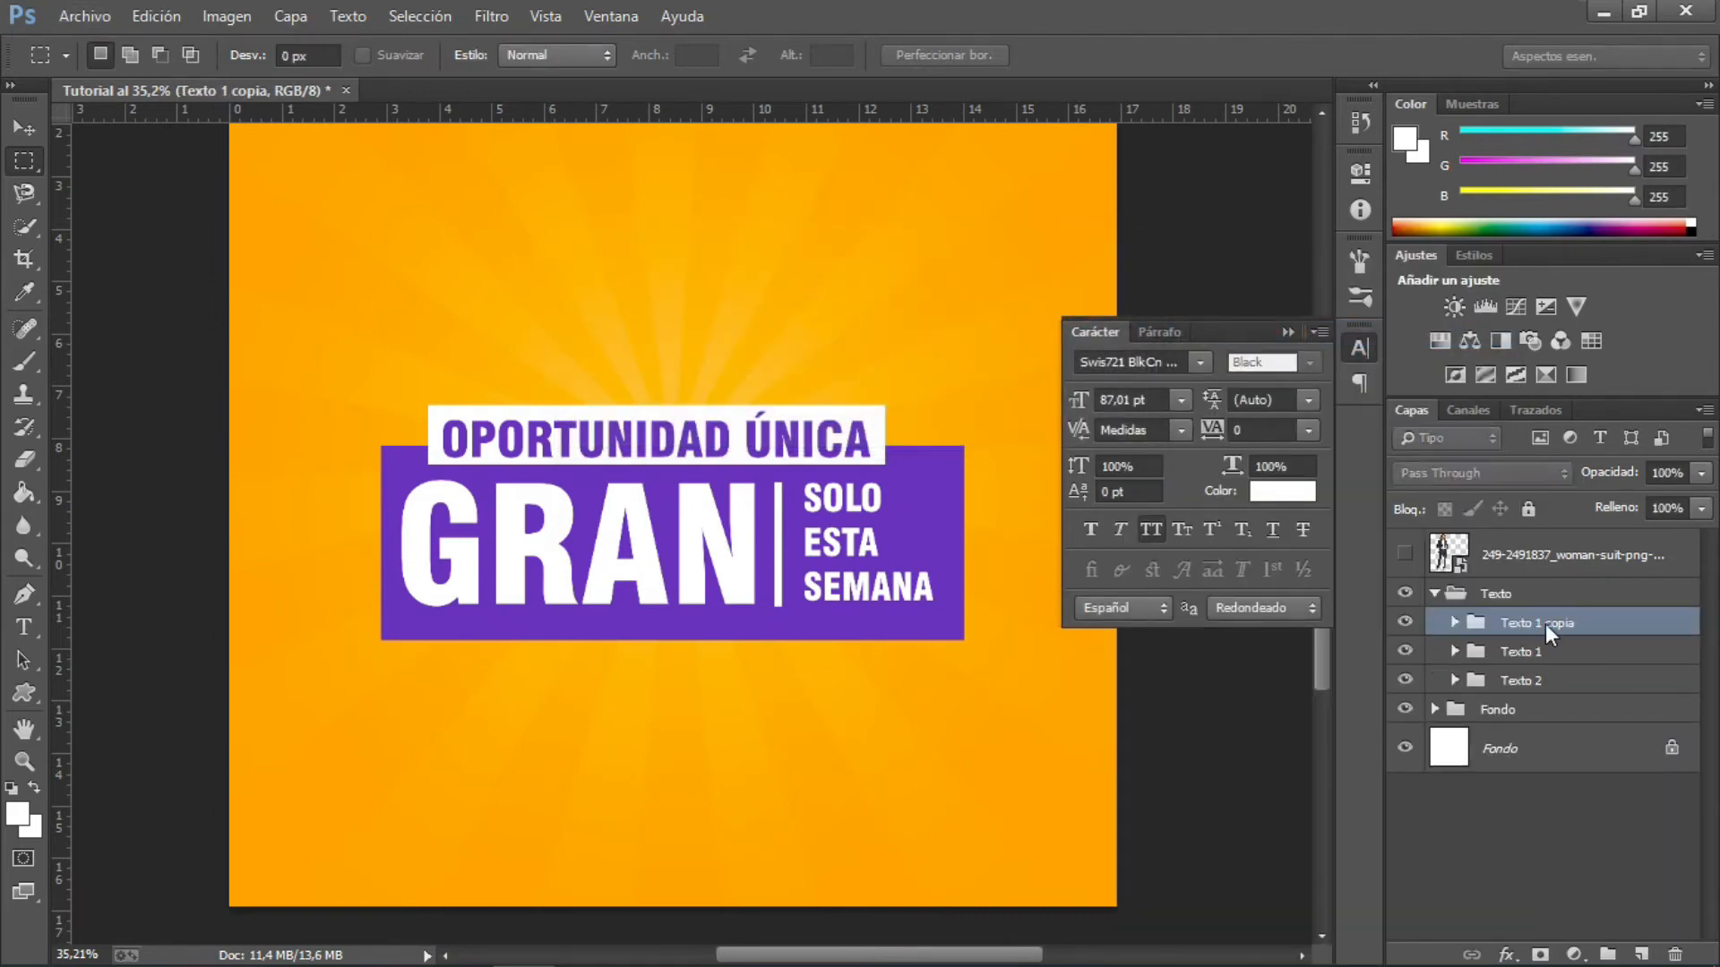
{"action": "double_click", "coordinate": [1545, 623]}
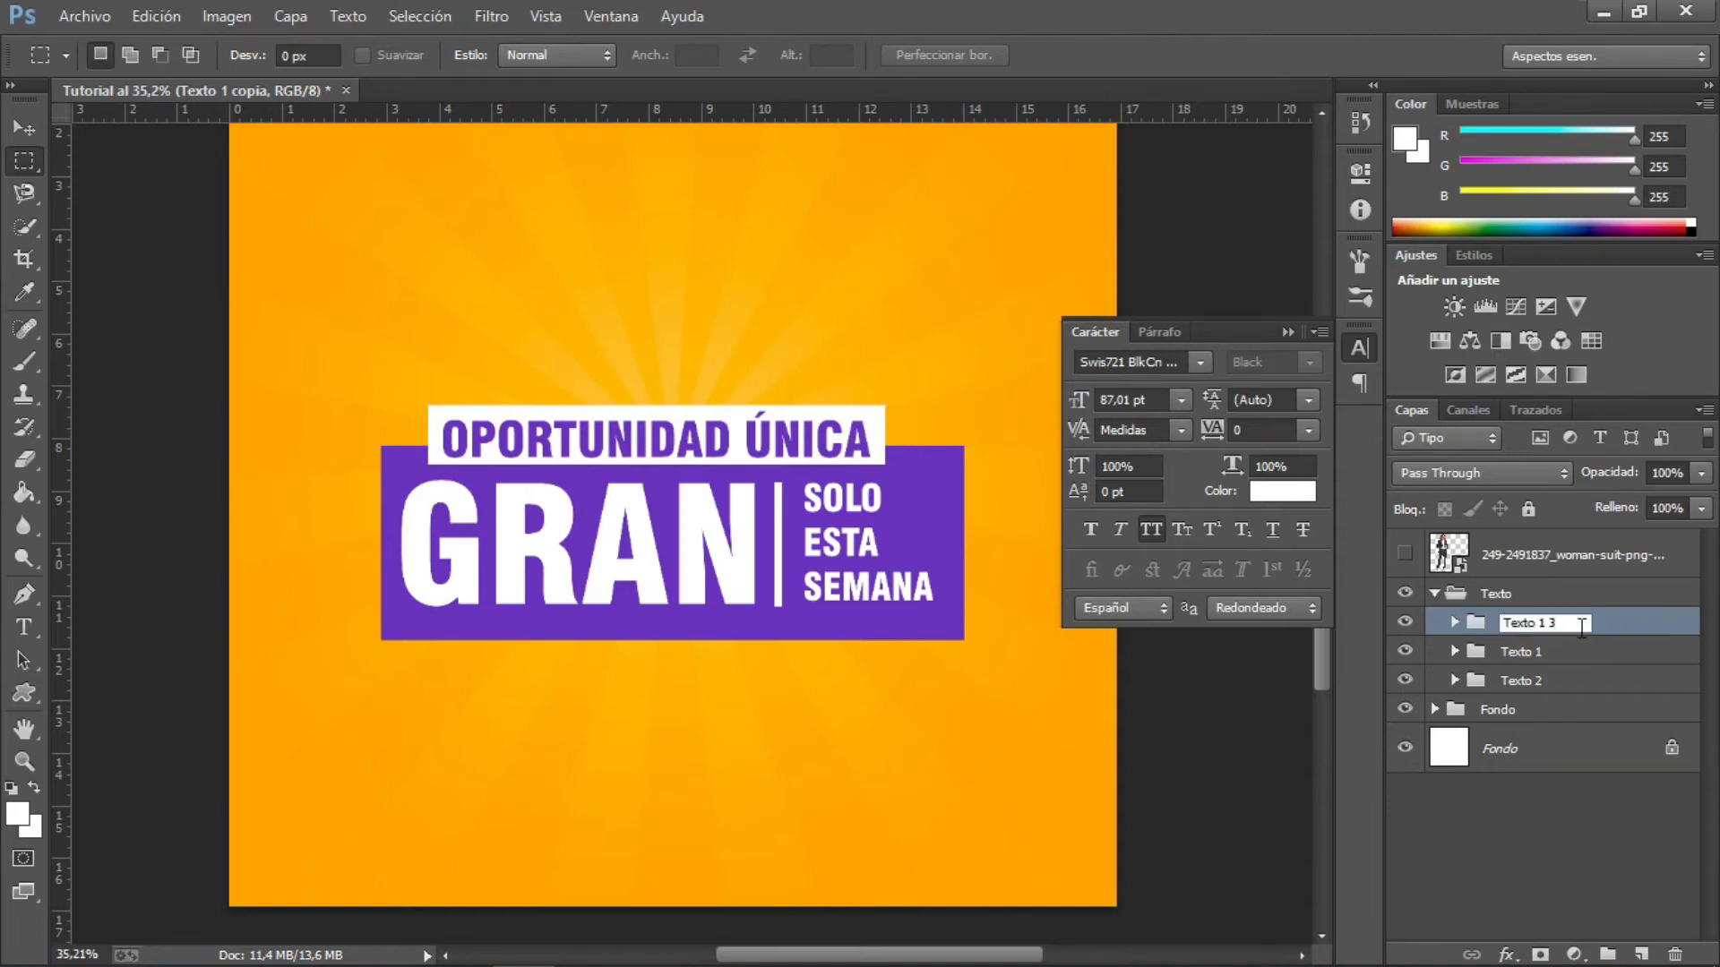
{"action": "left_click", "coordinate": [1582, 653]}
{"action": "left_click_drag", "start_coordinate": [1588, 622], "coordinate": [1582, 673]}
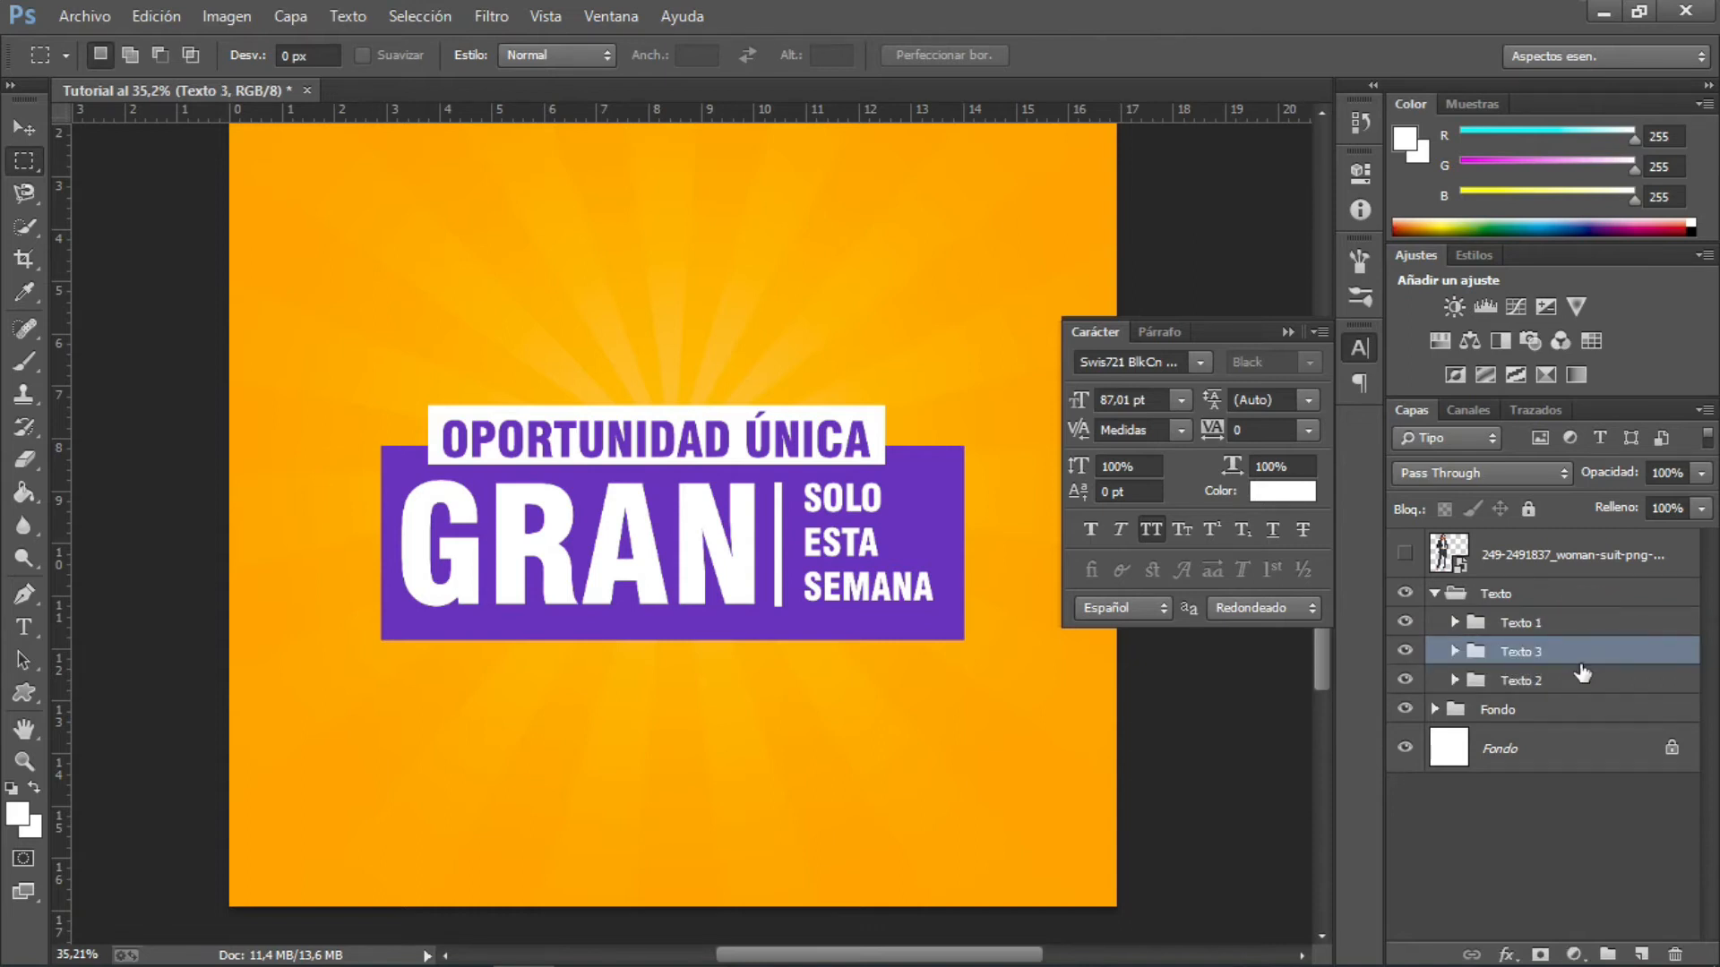
- Replace the text in the Texto 3 group with LLAME AHORA below the purple rectangle, and select that group's white rectangle layer
{"action": "left_click", "coordinate": [1454, 650]}
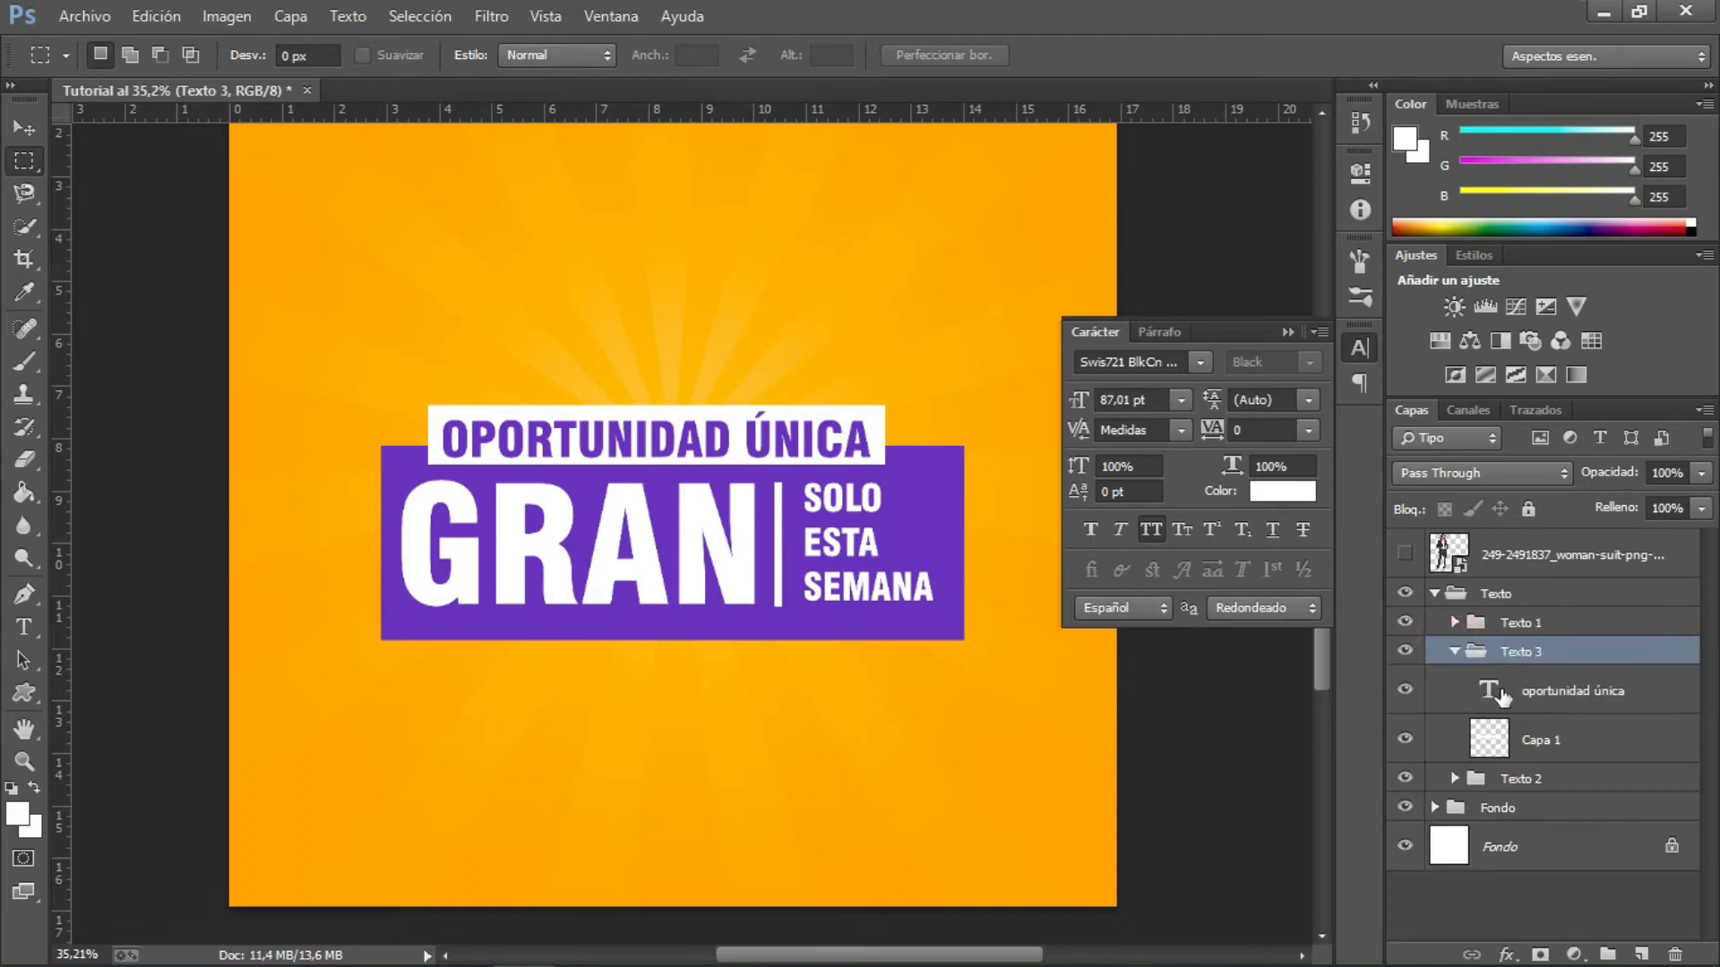
{"action": "double_click", "coordinate": [1490, 694]}
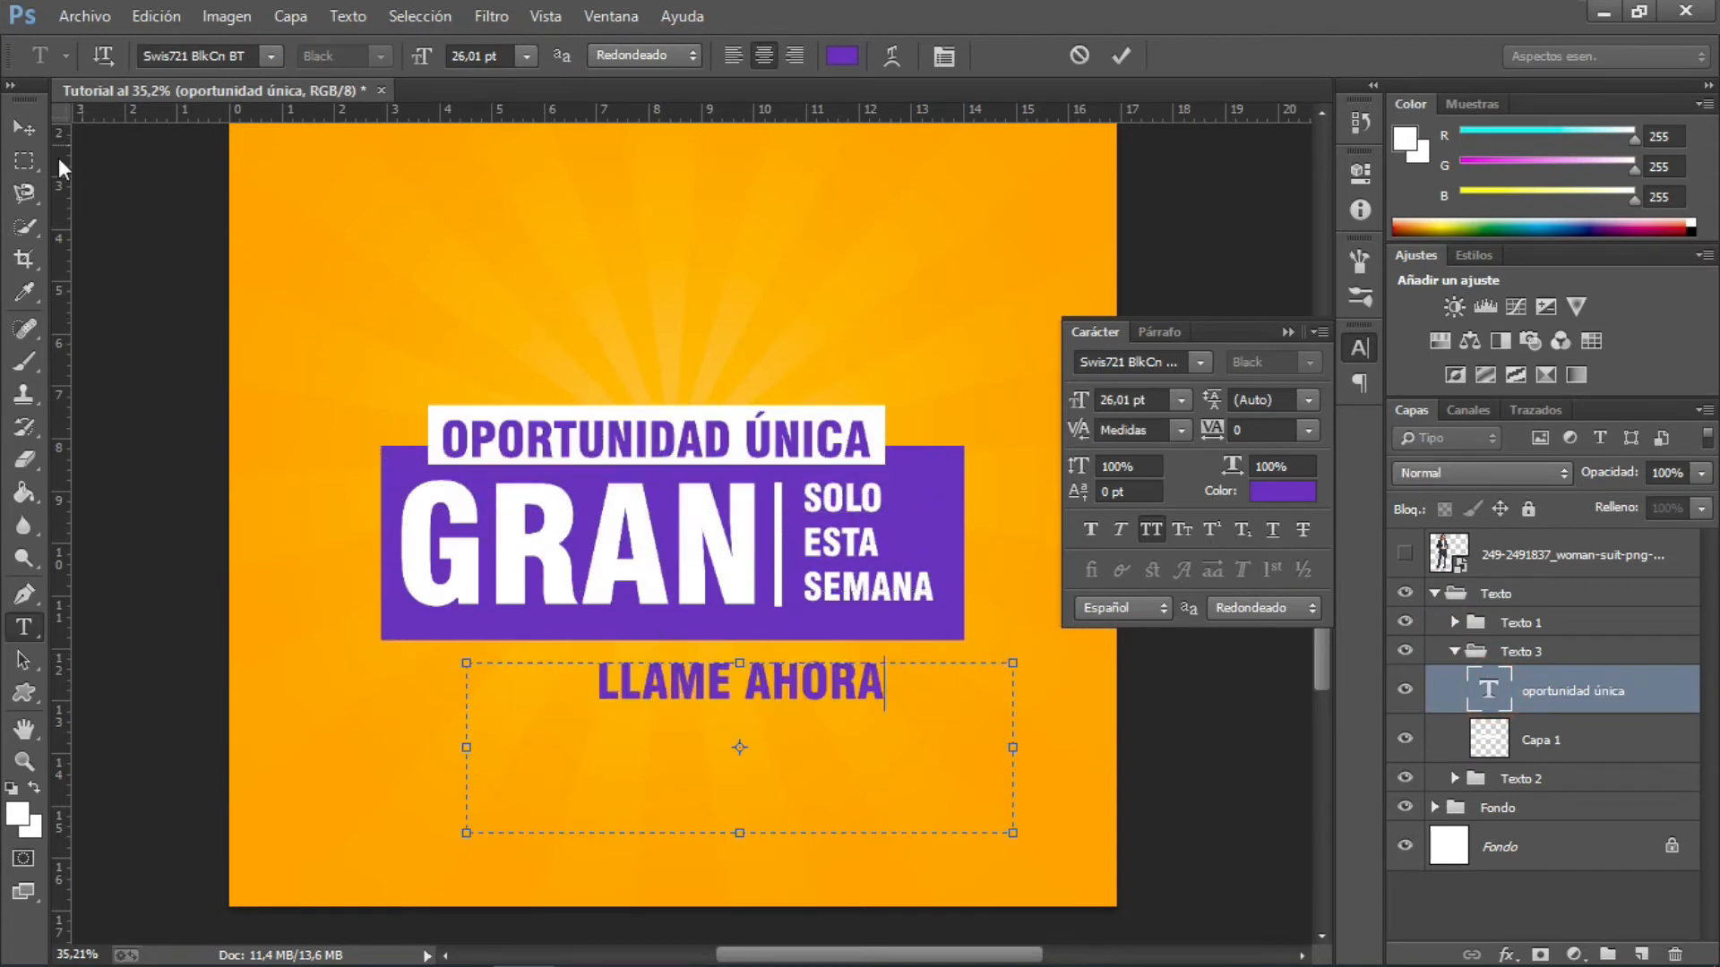
{"action": "left_click", "coordinate": [24, 161]}
{"action": "left_click", "coordinate": [1500, 727]}
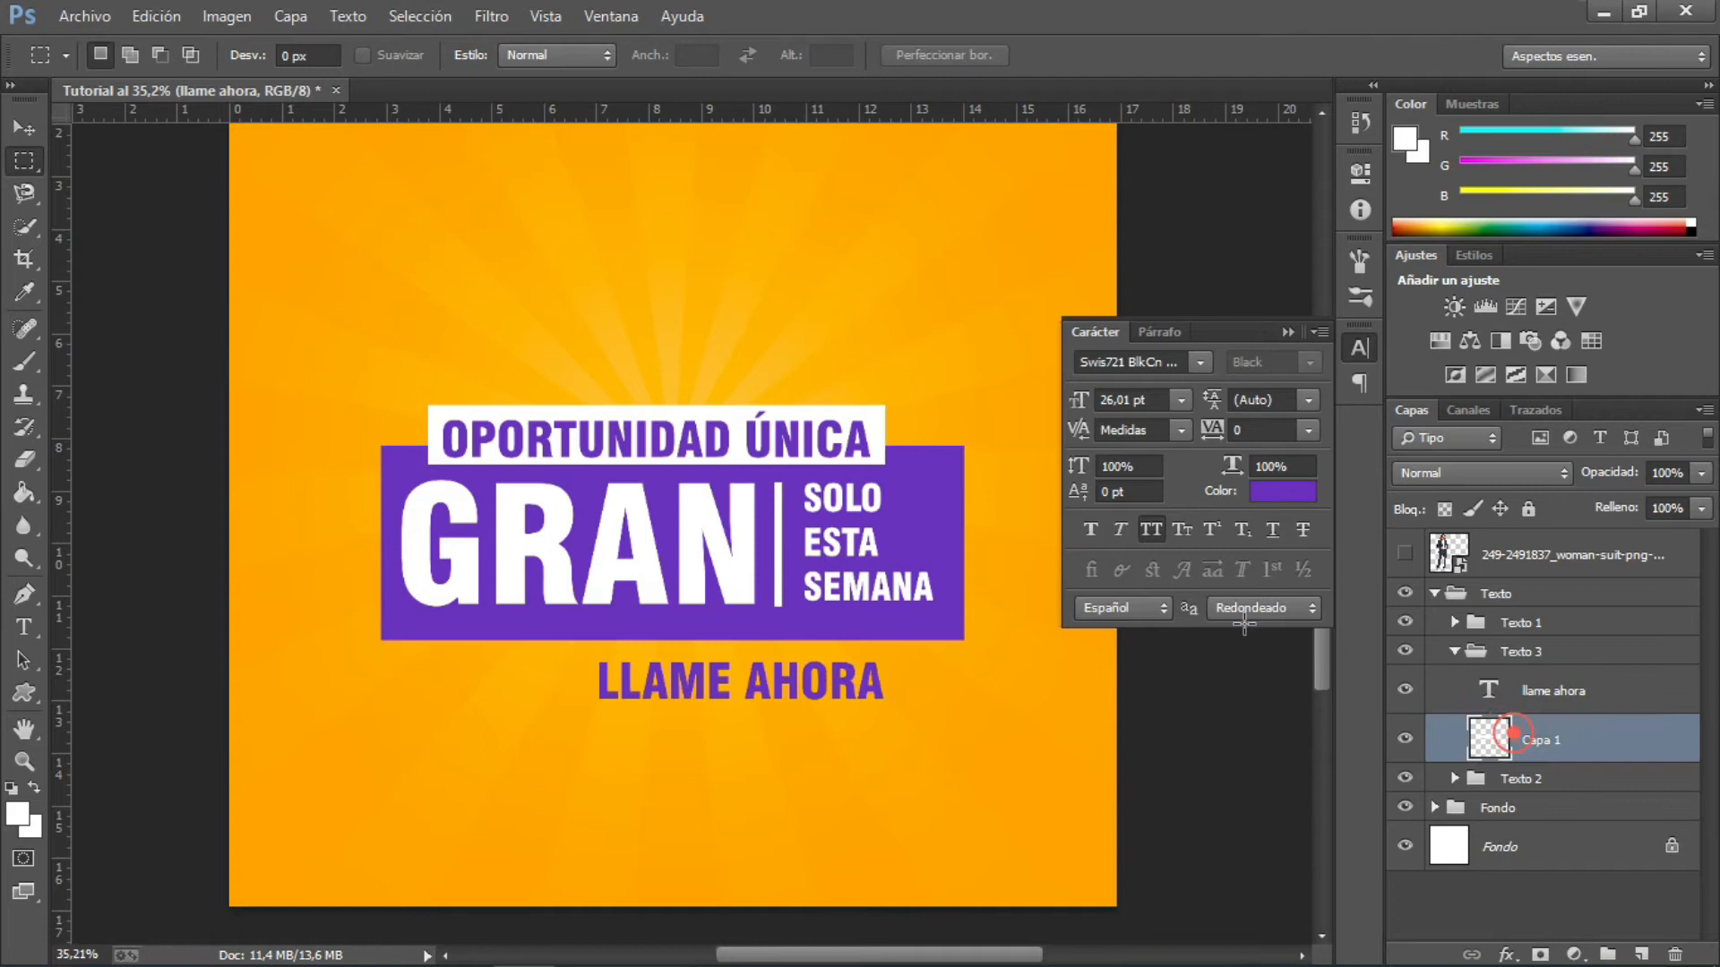
- Move the Texto 3 white rectangle against the purple rectangle's lower edge and centre the LLAME AHORA text on it
{"action": "left_click", "coordinate": [24, 128]}
{"action": "left_click_drag", "start_coordinate": [792, 494], "coordinate": [783, 674]}
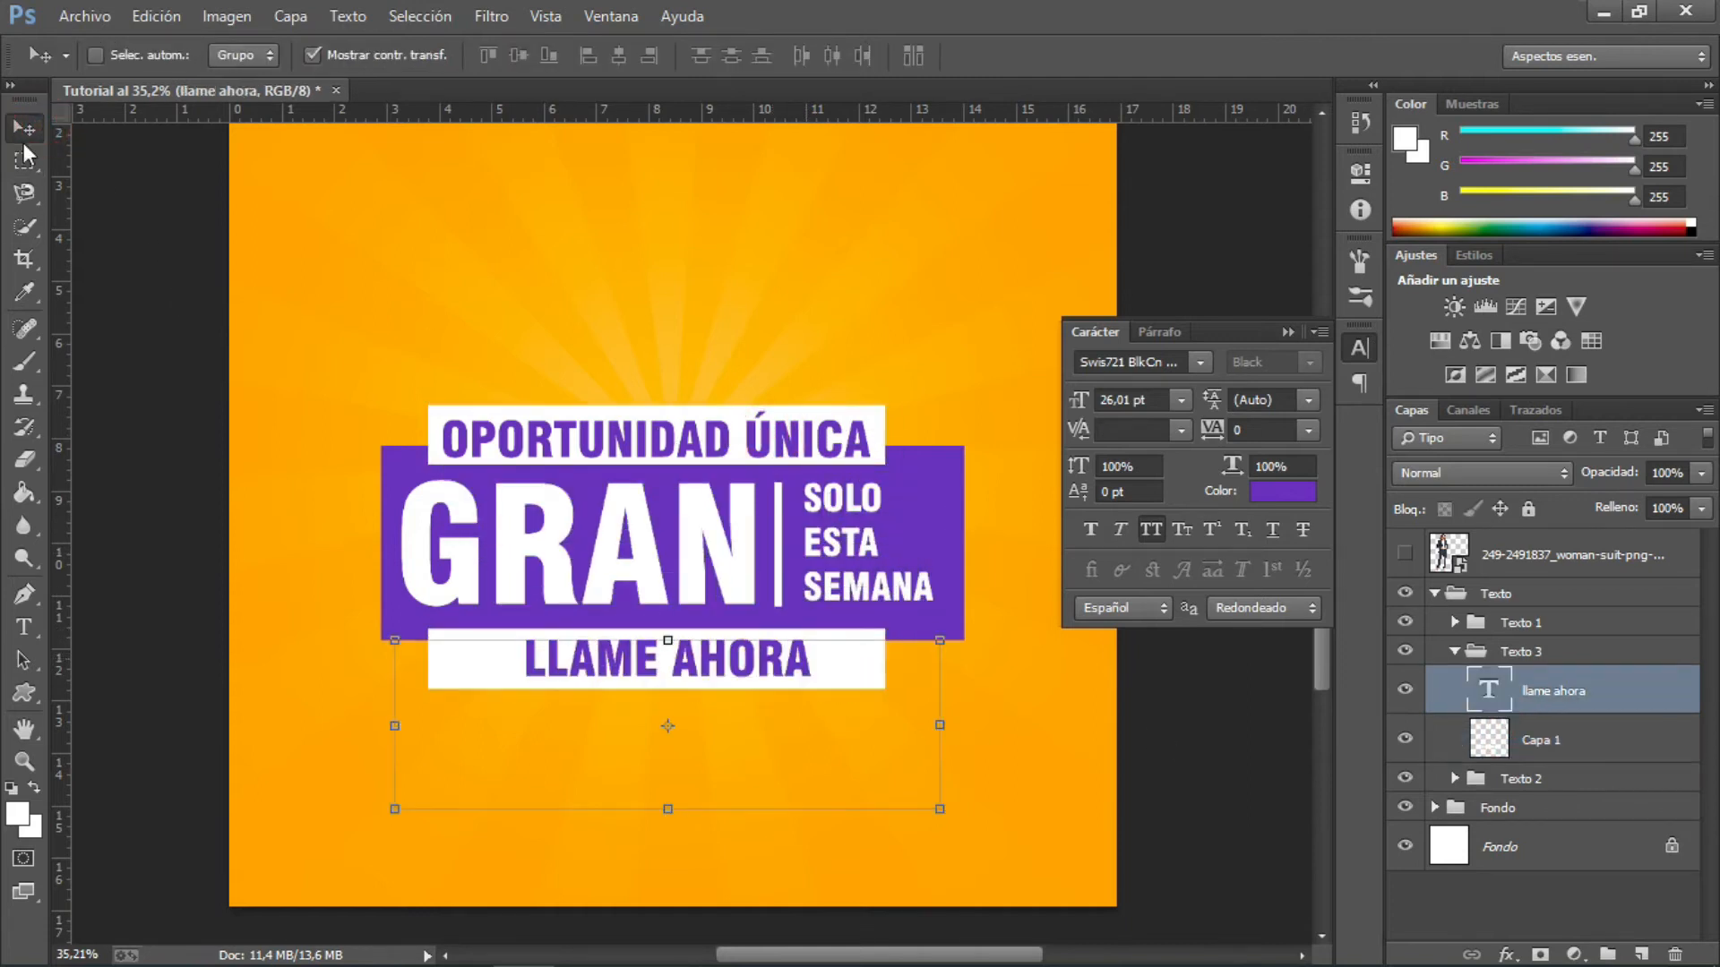
{"action": "left_click", "coordinate": [27, 159]}
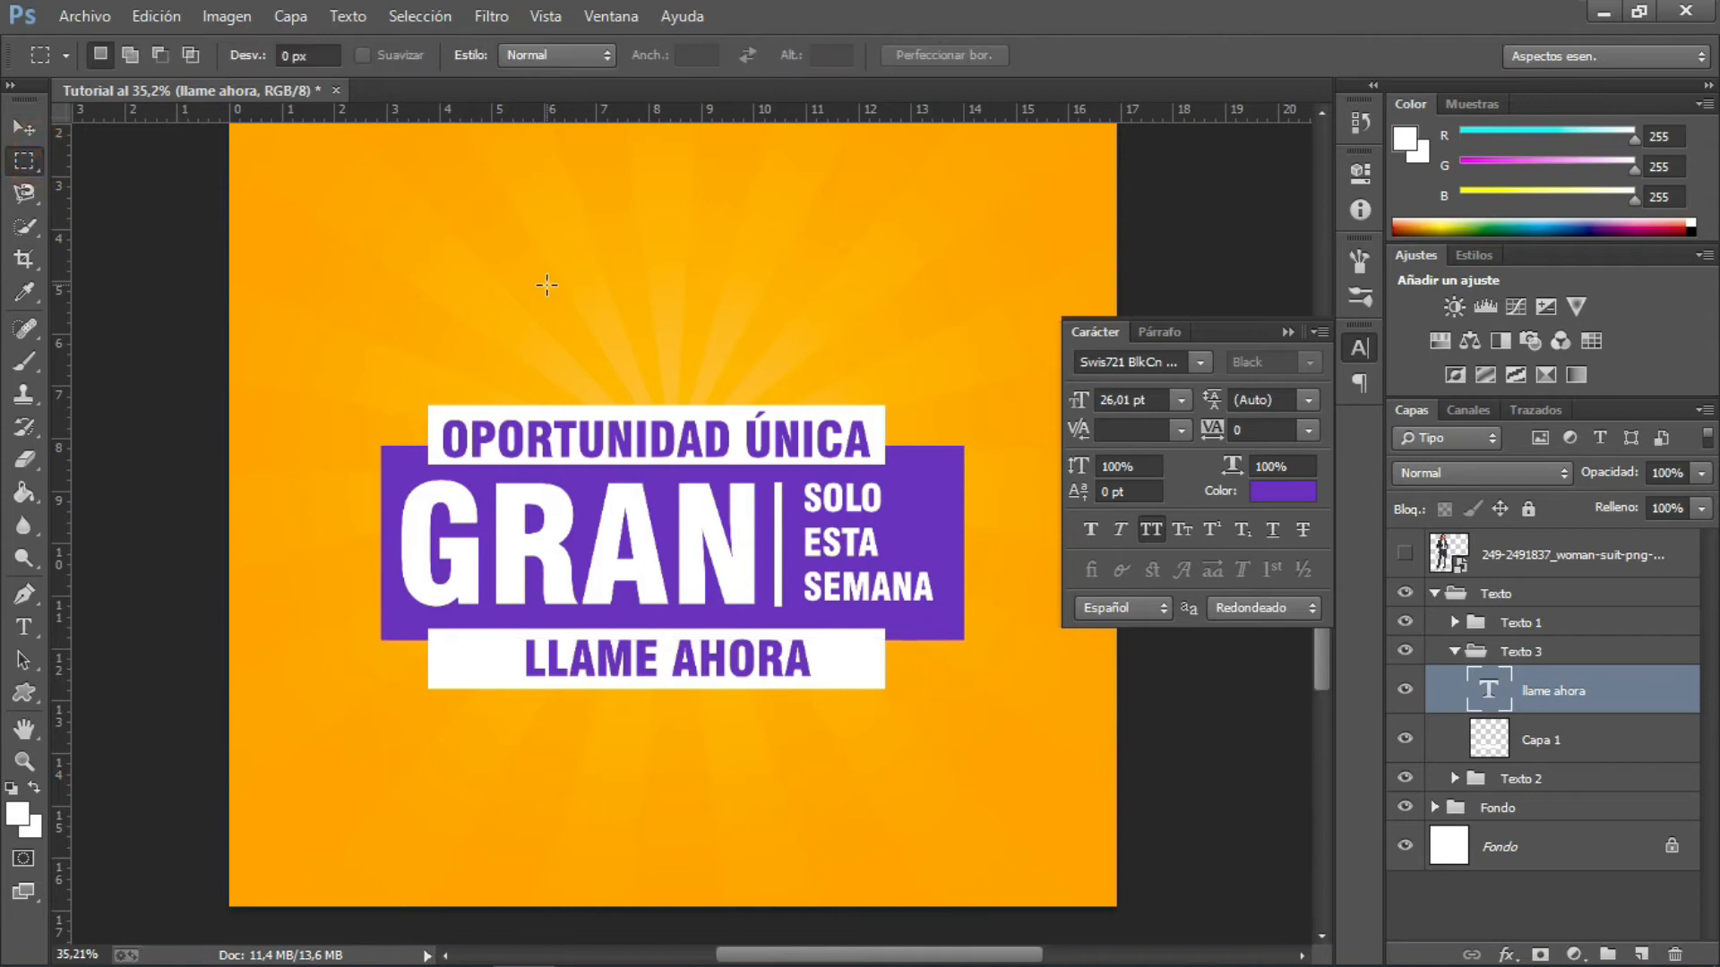
- Duplicate the Texto 3 group as Texto 4 and move the copy just below the LLAME AHORA label
{"action": "left_click", "coordinate": [1454, 653]}
{"action": "right_click", "coordinate": [1531, 654]}
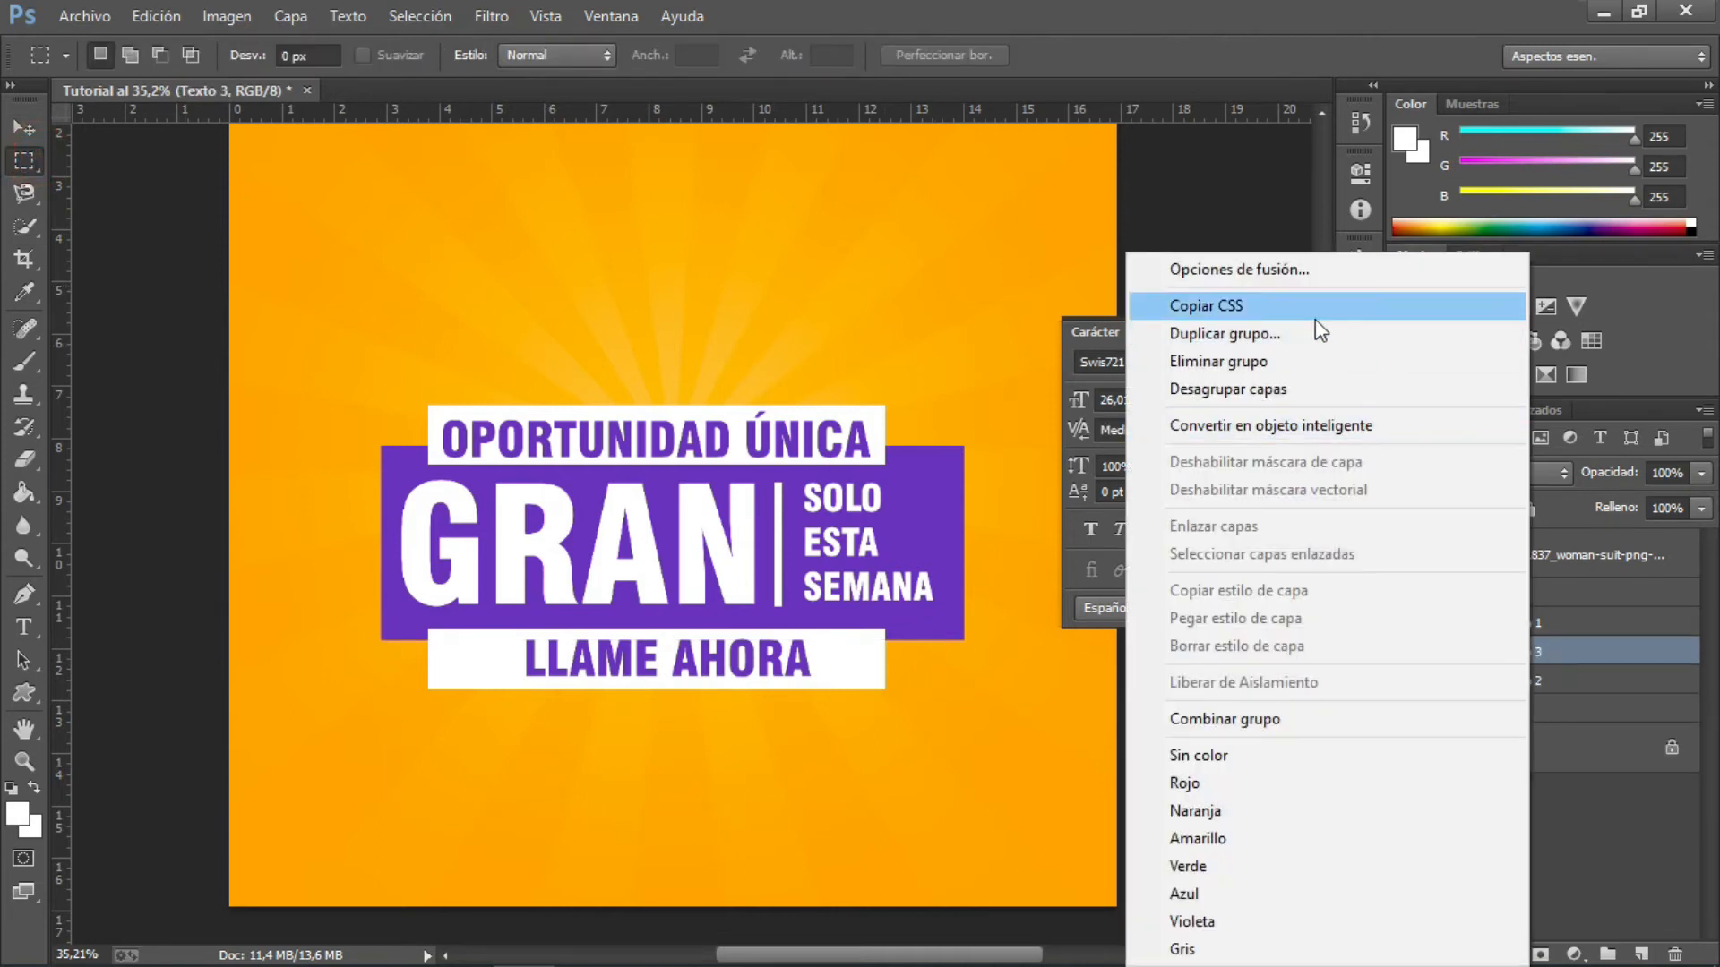
{"action": "left_click", "coordinate": [1291, 333]}
{"action": "left_click", "coordinate": [1082, 280]}
{"action": "left_click", "coordinate": [24, 128]}
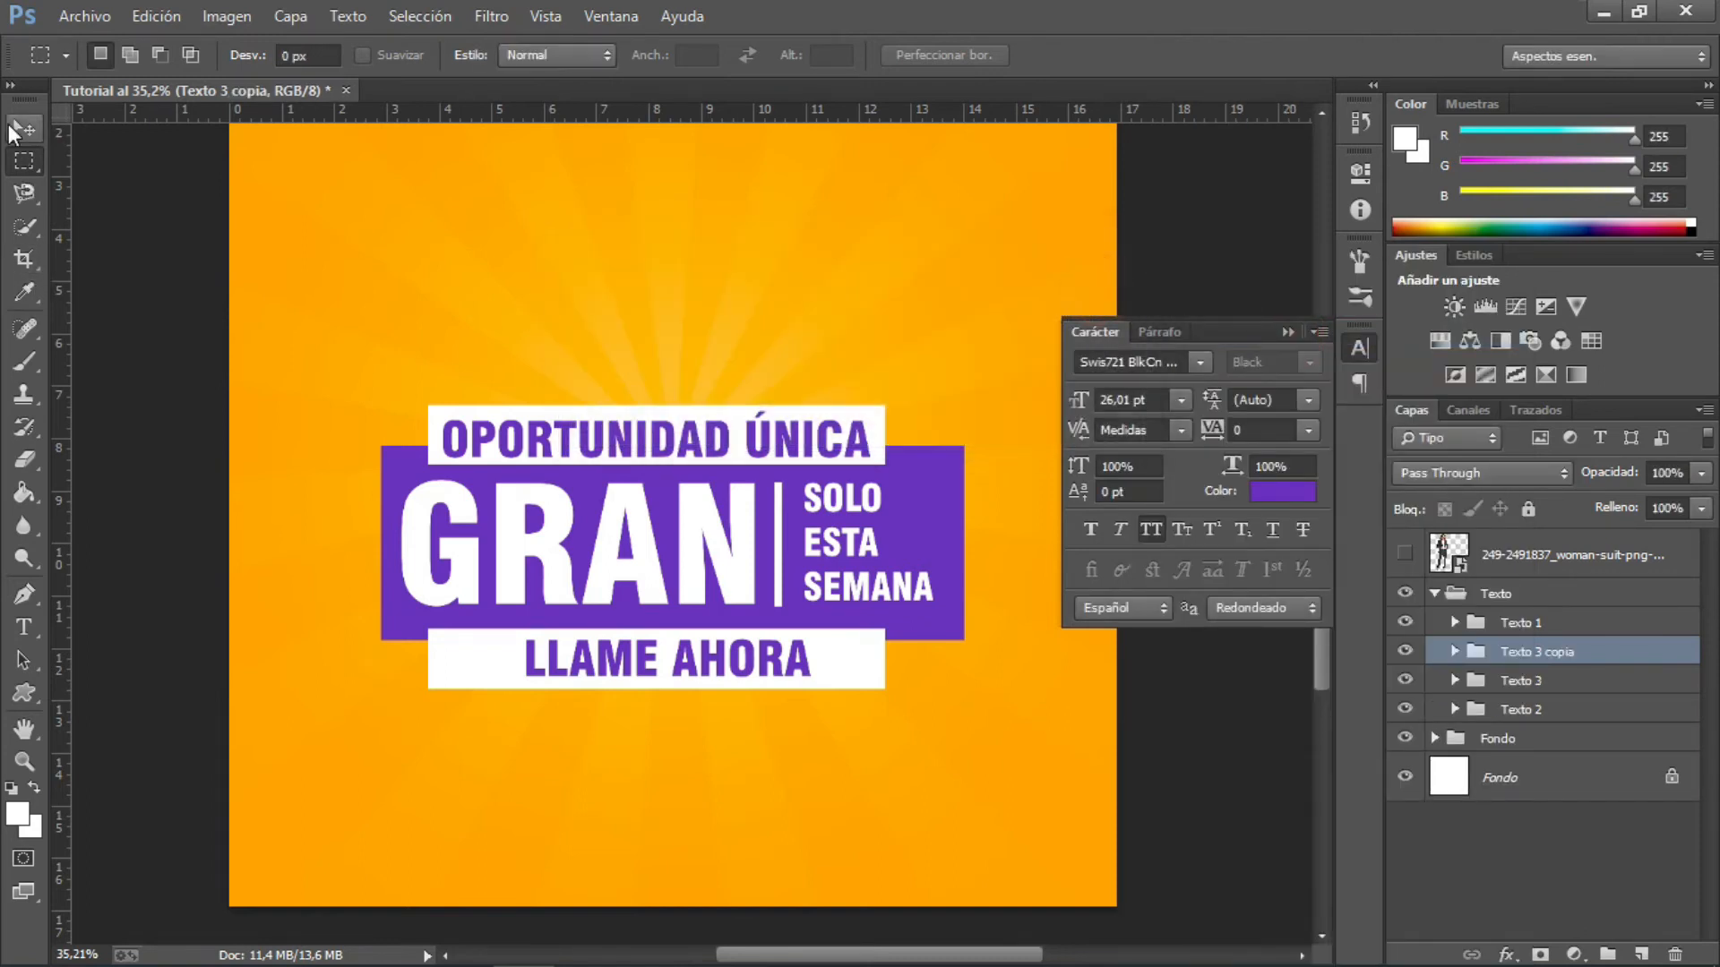
{"action": "left_click_drag", "start_coordinate": [758, 650], "coordinate": [775, 736]}
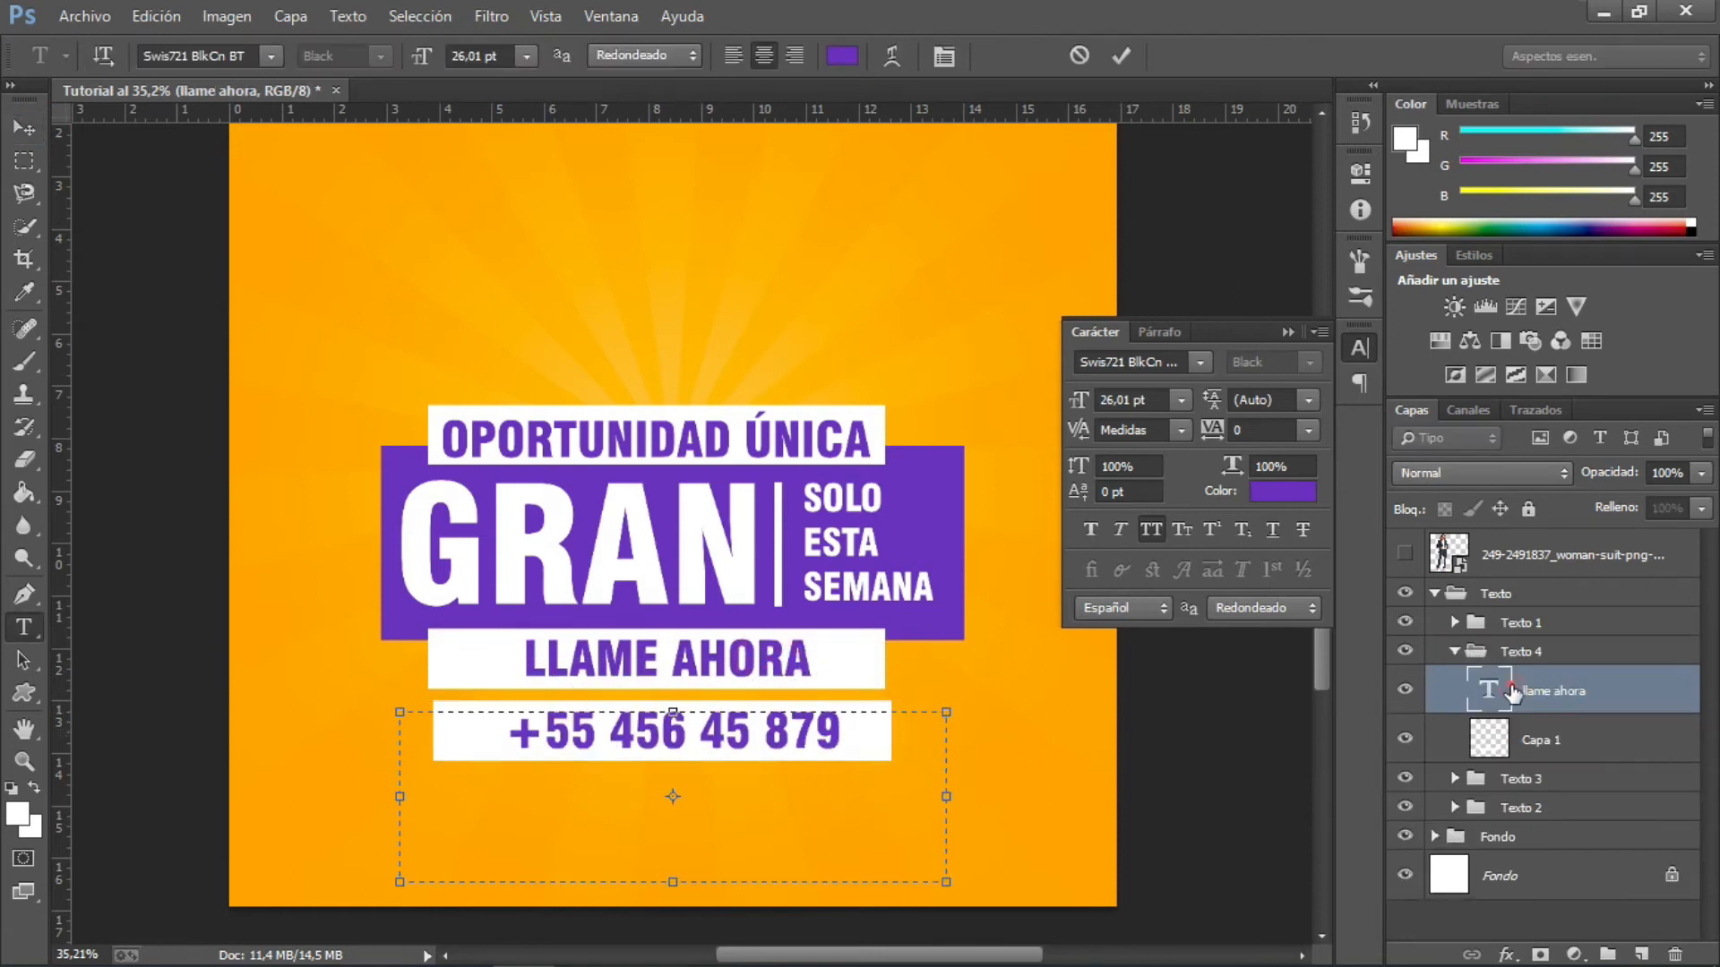
- Replace the Texto 4 text with the phone number at 19,01 pt and shift it right within its white rectangle
{"action": "left_click", "coordinate": [1512, 691]}
{"action": "key", "text": "v"}
{"action": "left_click_drag", "start_coordinate": [1079, 400], "coordinate": [1067, 400]}
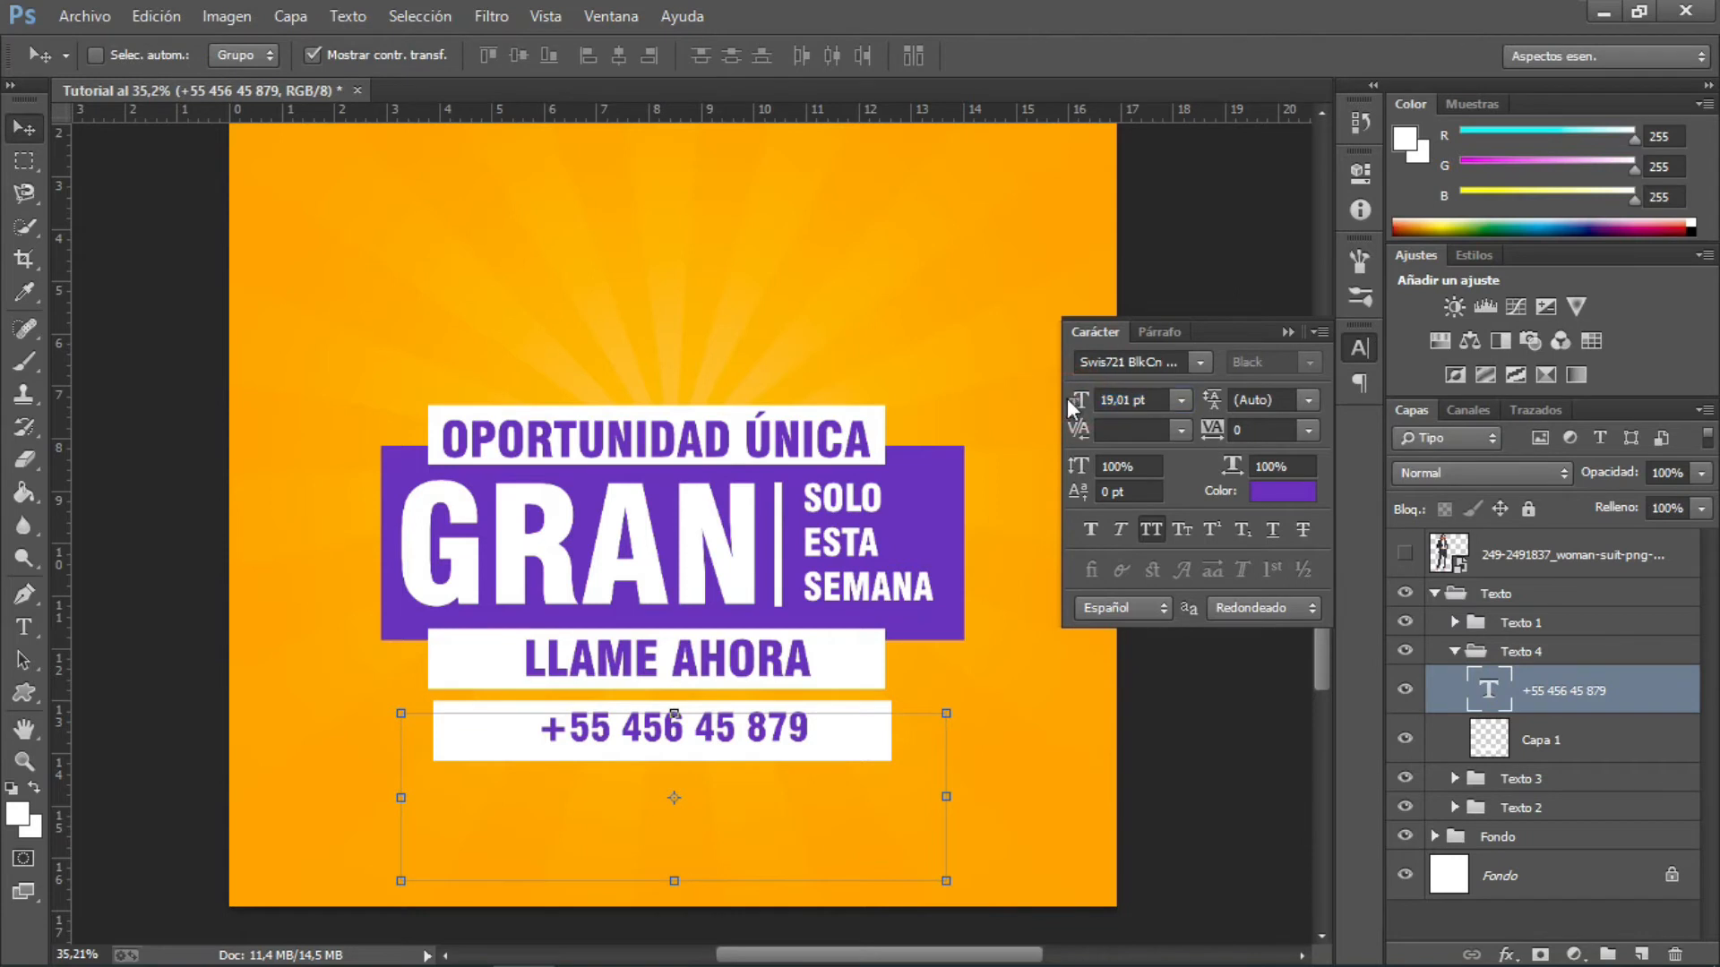
{"action": "left_click_drag", "start_coordinate": [799, 746], "coordinate": [841, 752]}
{"action": "left_click", "coordinate": [27, 162]}
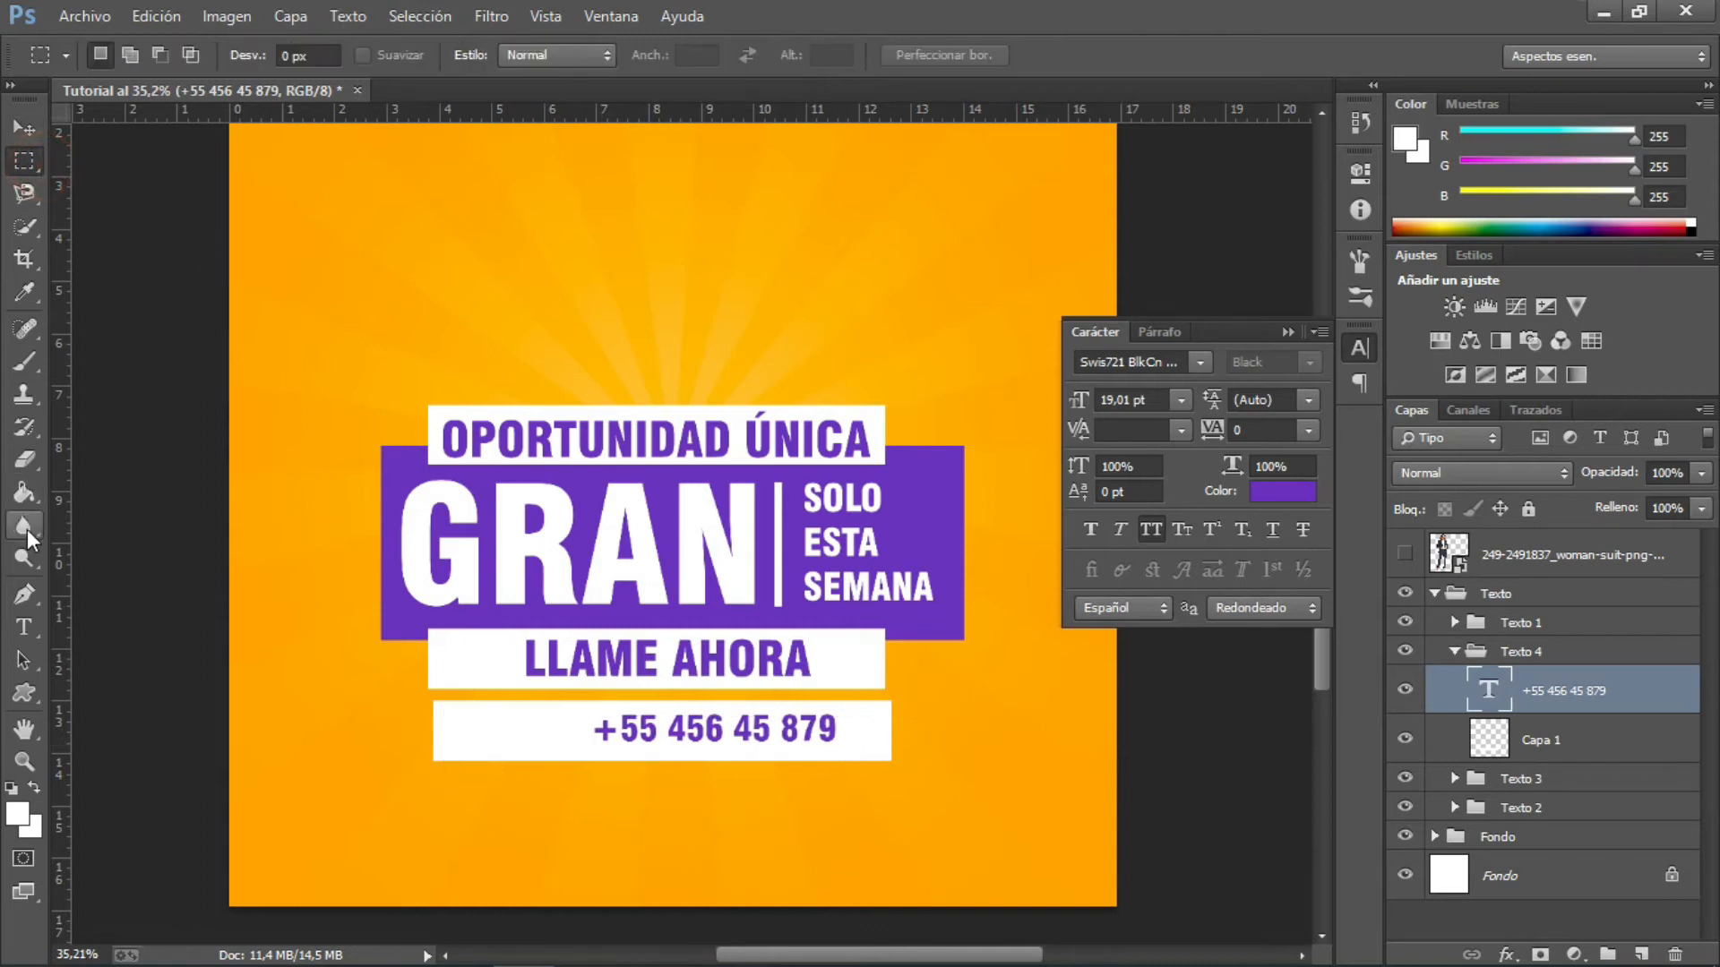
- Draw a telephone custom shape of about 89 x 89 px on the white rectangle, left of the phone number
{"action": "left_click", "coordinate": [25, 692]}
{"action": "left_click", "coordinate": [1003, 59]}
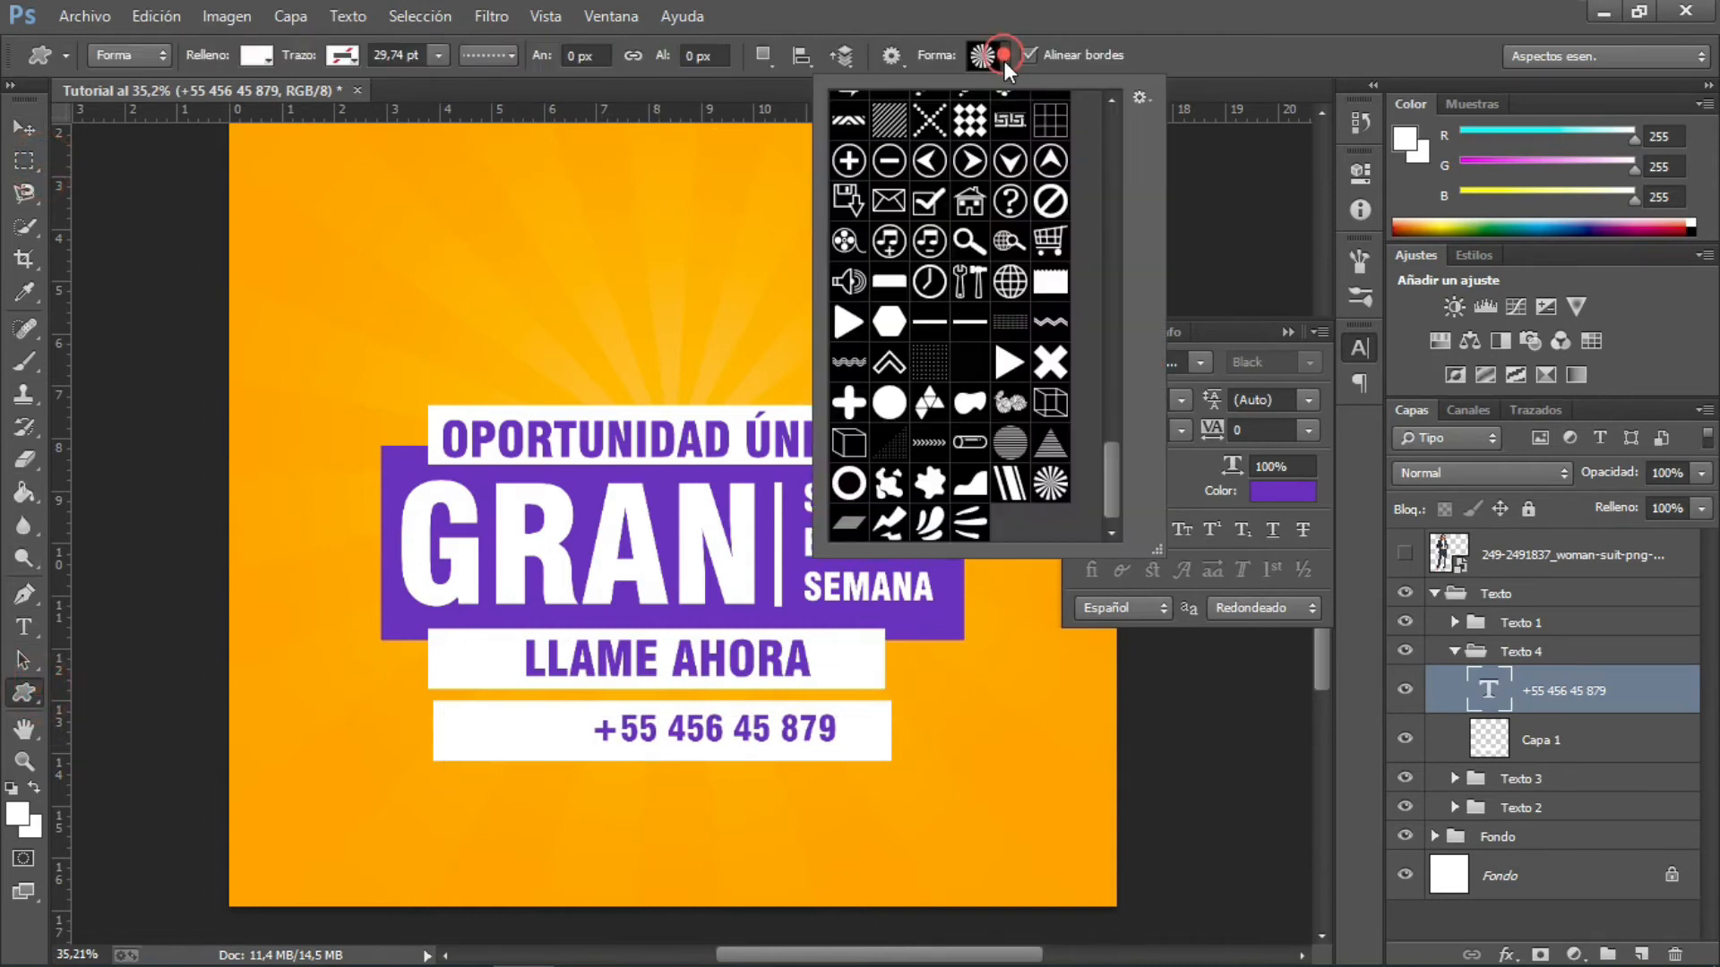
{"action": "left_click_drag", "start_coordinate": [1109, 465], "coordinate": [1110, 378]}
{"action": "left_click", "coordinate": [888, 211]}
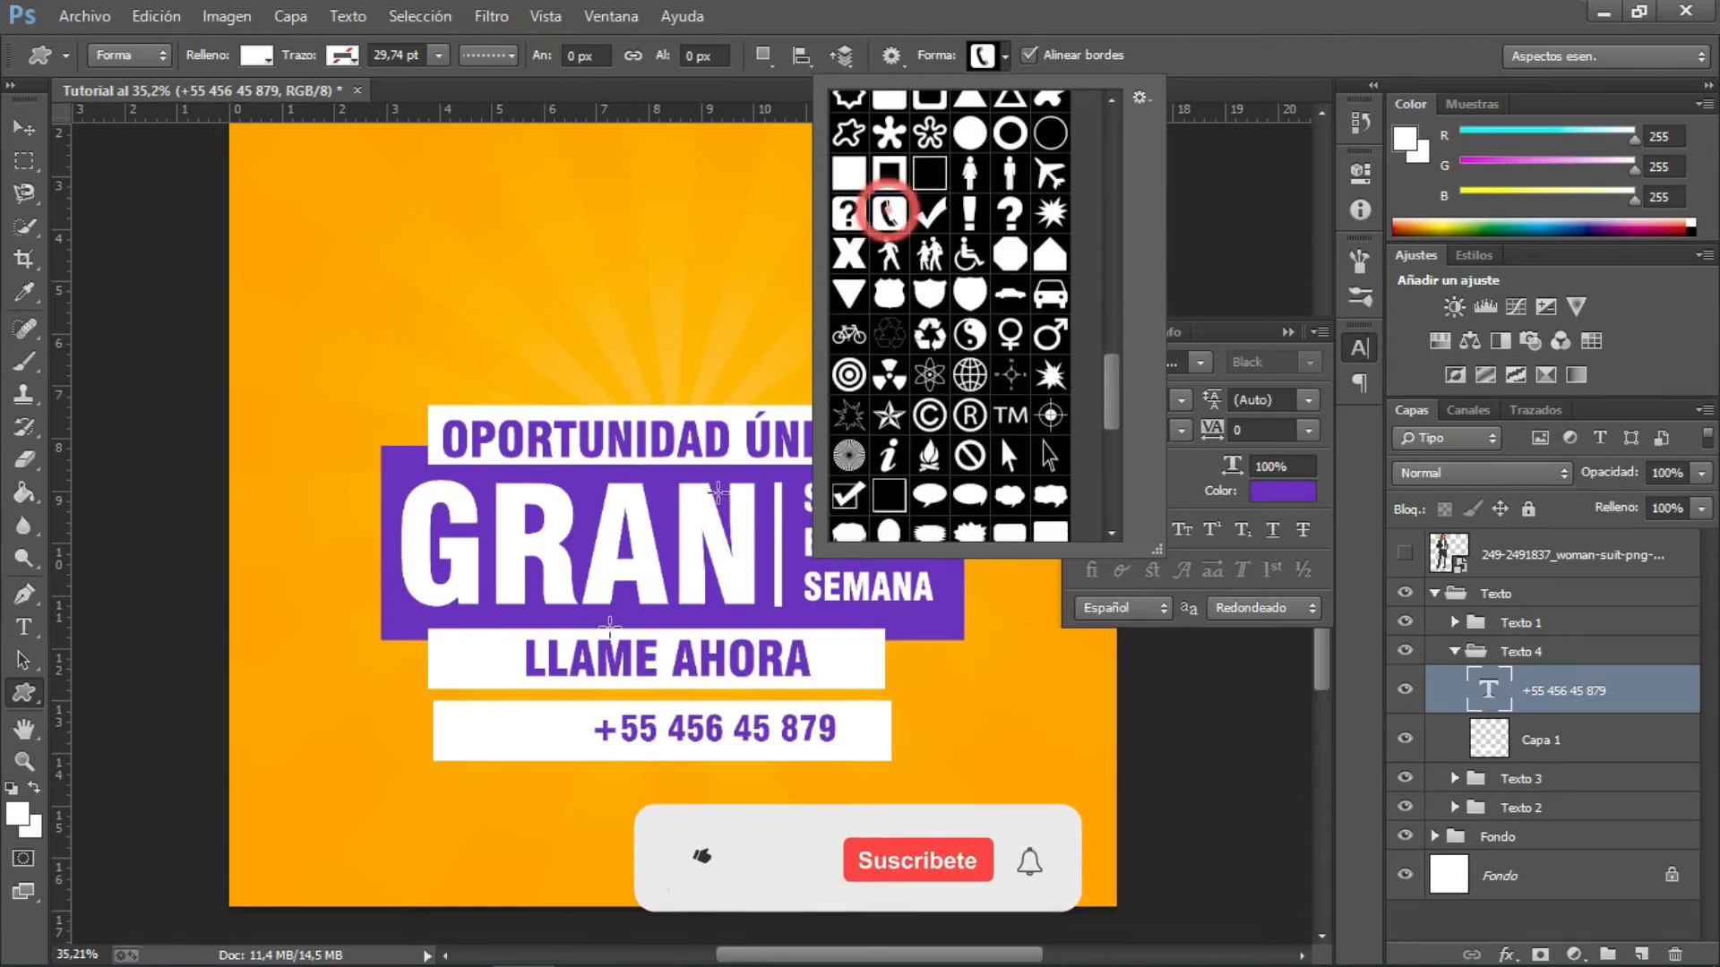
{"action": "left_click_drag", "start_coordinate": [479, 710], "coordinate": [530, 750]}
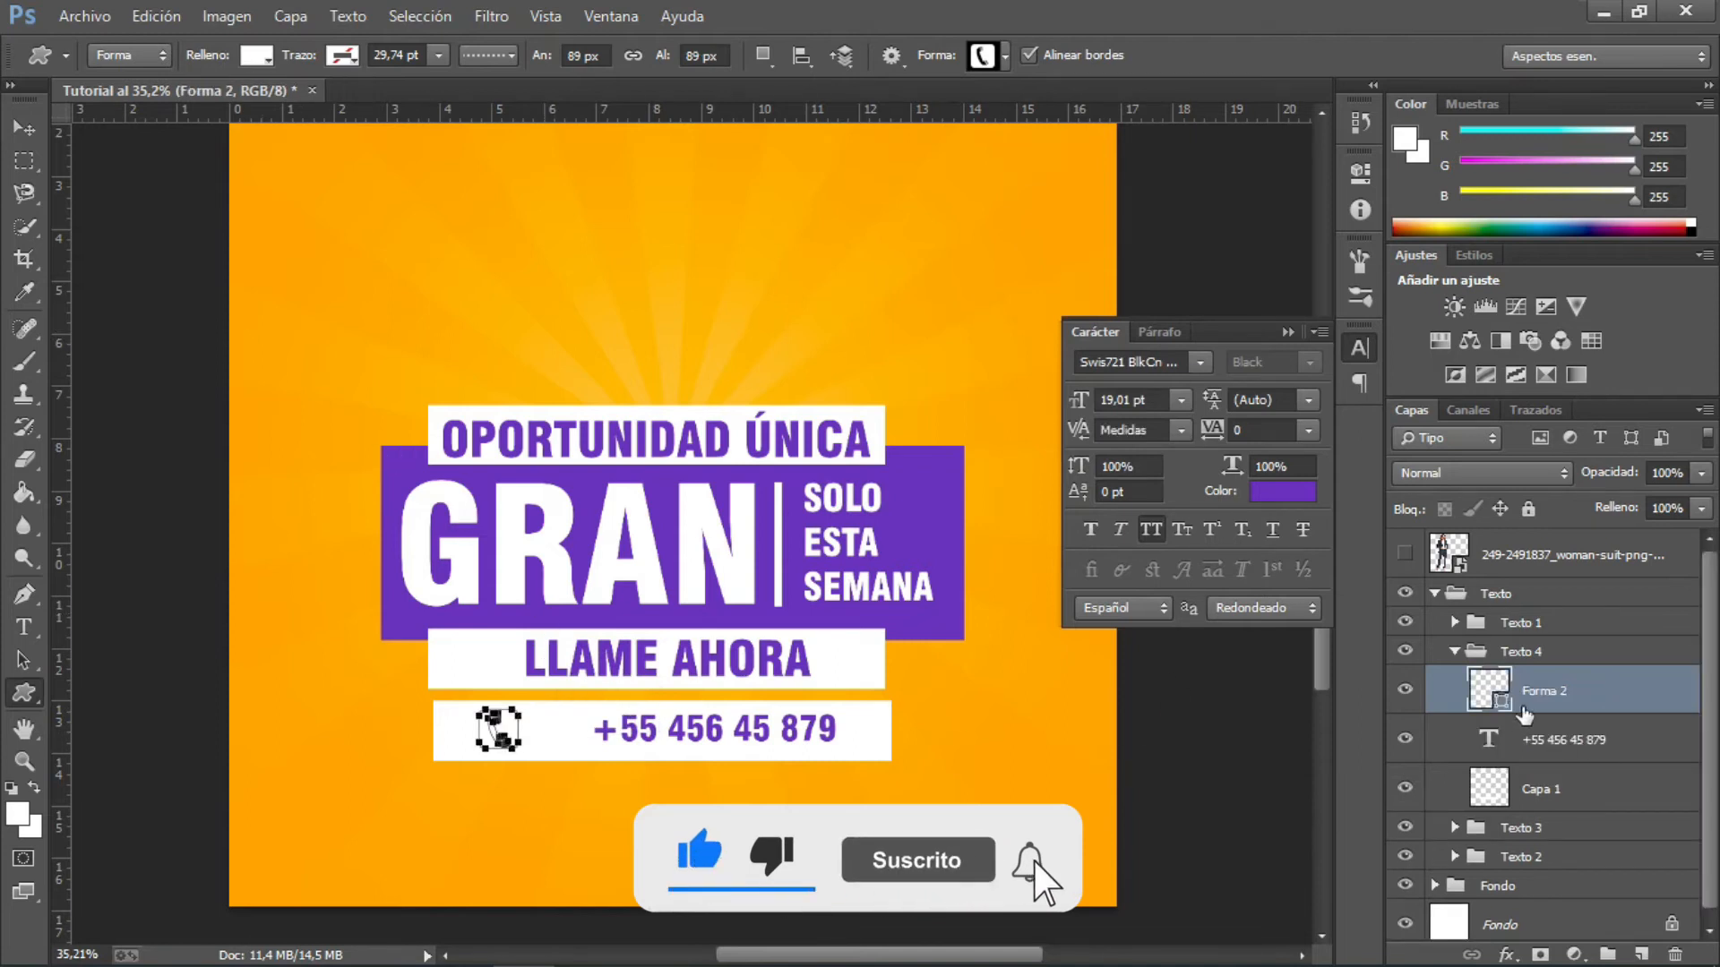
- Fill the telephone shape with the purple 5f33b8 sampled from the rectangle behind GRAN
{"action": "double_click", "coordinate": [1491, 695]}
{"action": "left_click", "coordinate": [789, 591]}
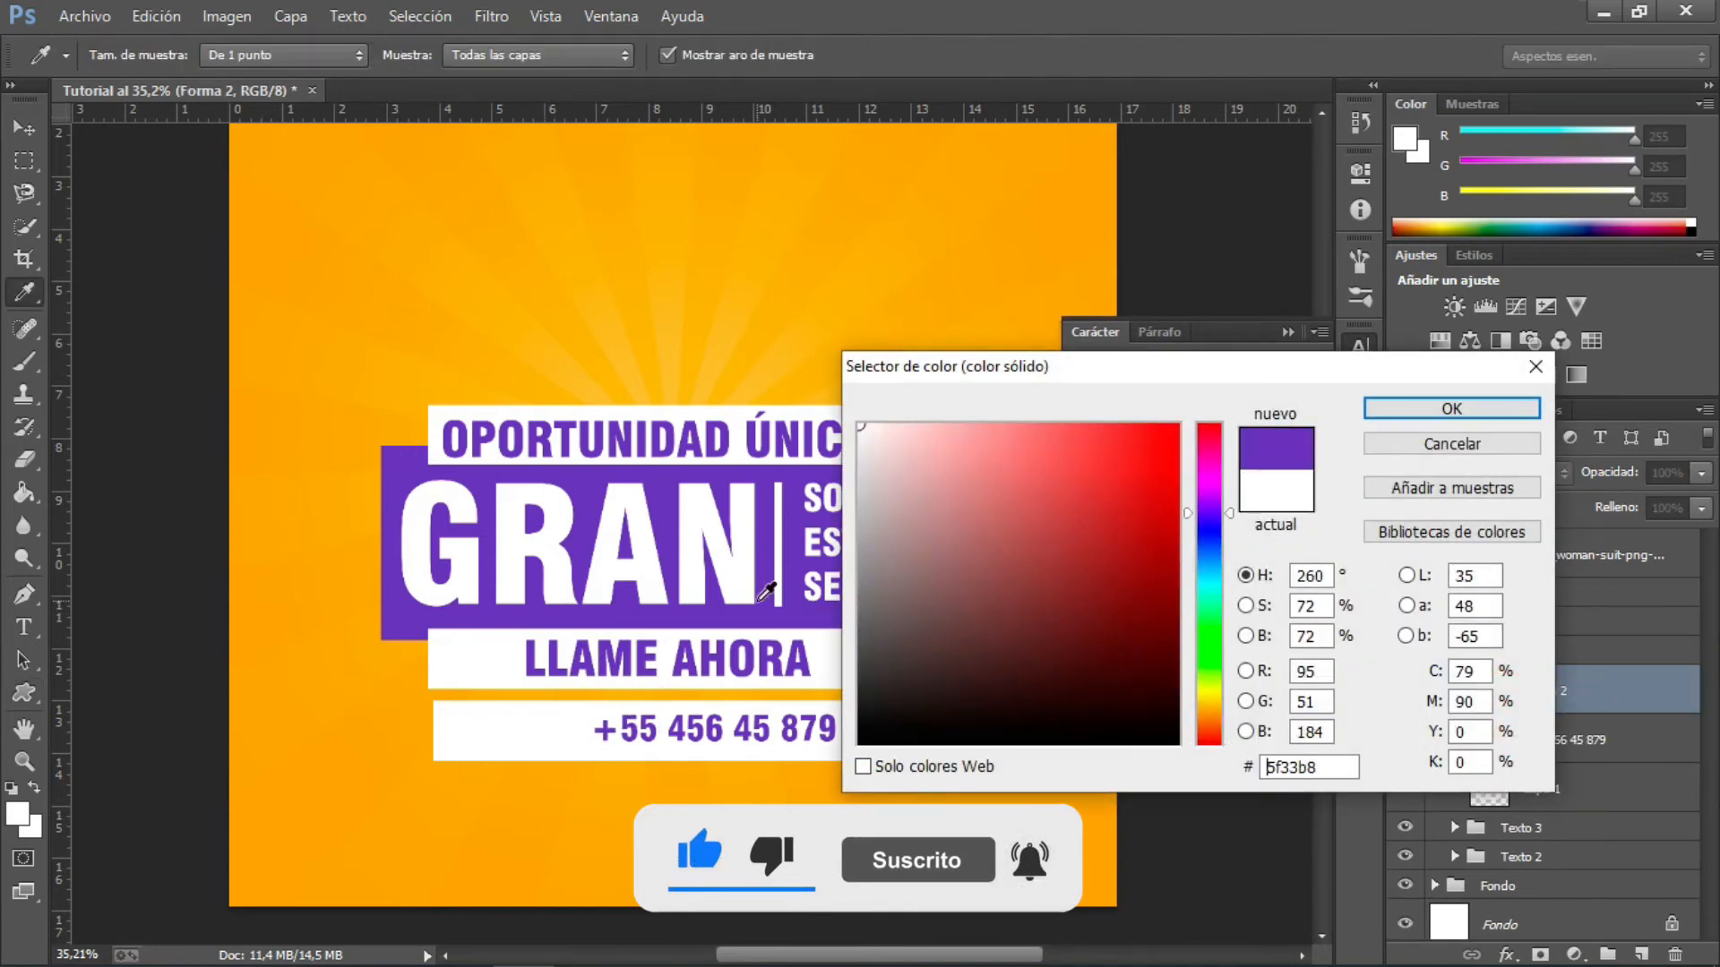
{"action": "left_click", "coordinate": [1413, 408]}
{"action": "left_click", "coordinate": [25, 160]}
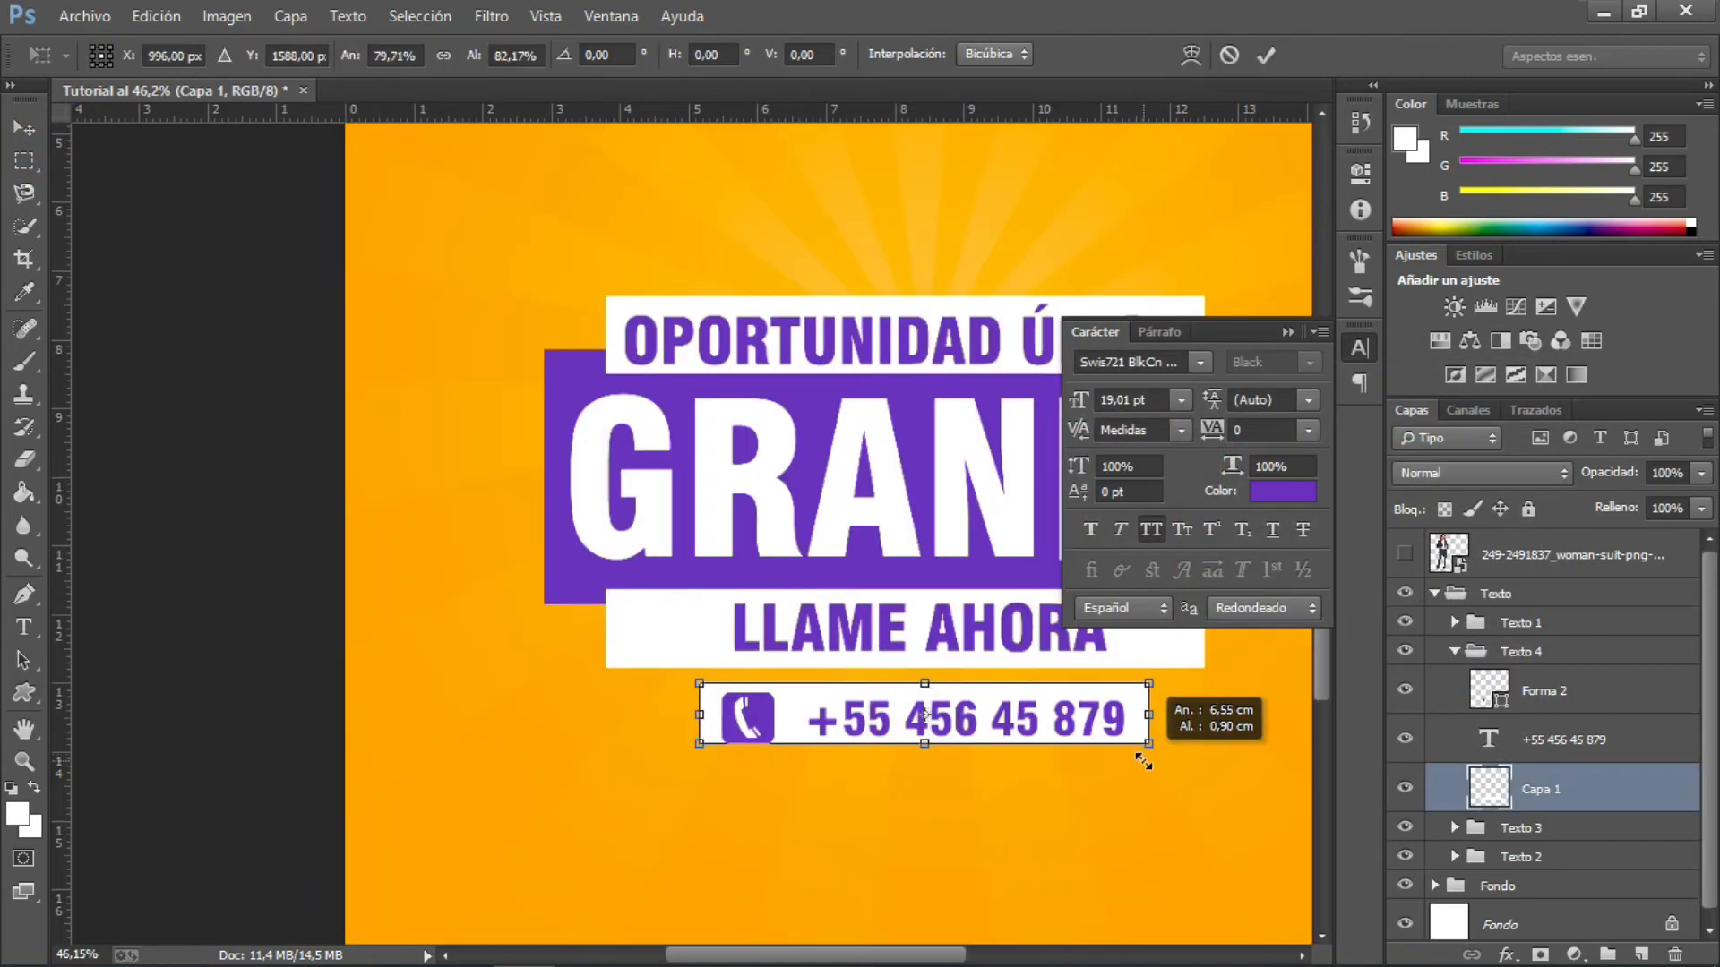
- Resize the white rectangle around the telephone icon and number to 79,30% width and 98,45% height
{"action": "left_click_drag", "start_coordinate": [1144, 756], "coordinate": [1144, 762]}
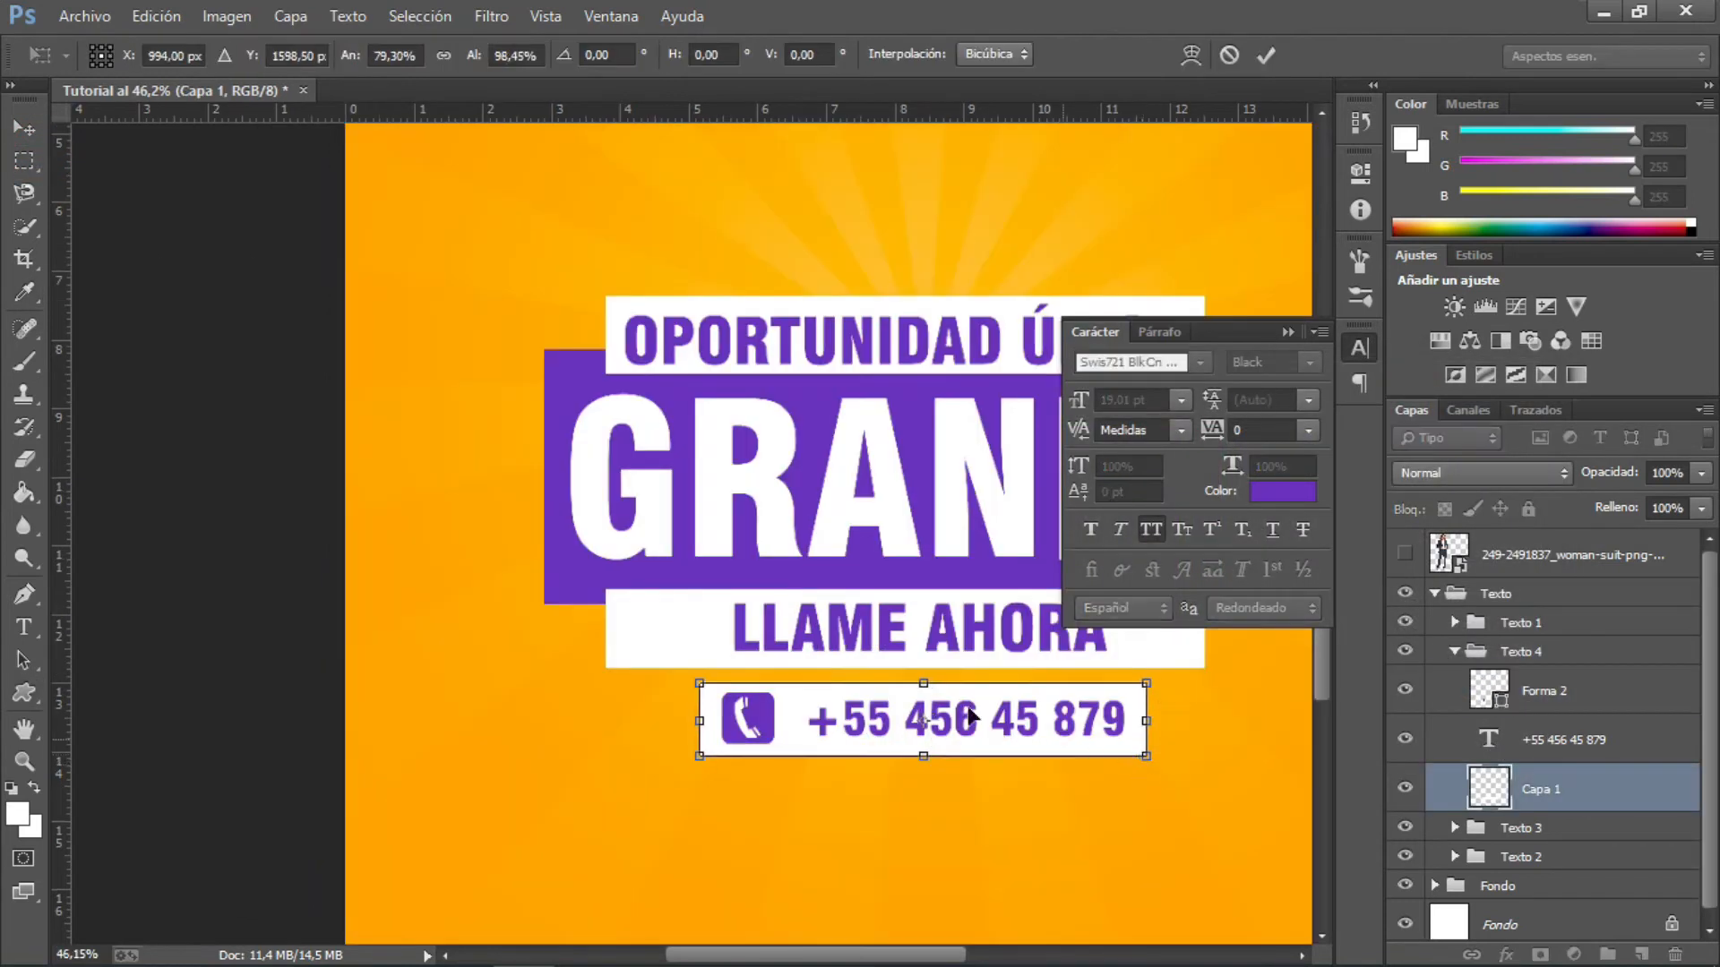
{"action": "left_click", "coordinate": [24, 161]}
{"action": "left_click", "coordinate": [741, 373]}
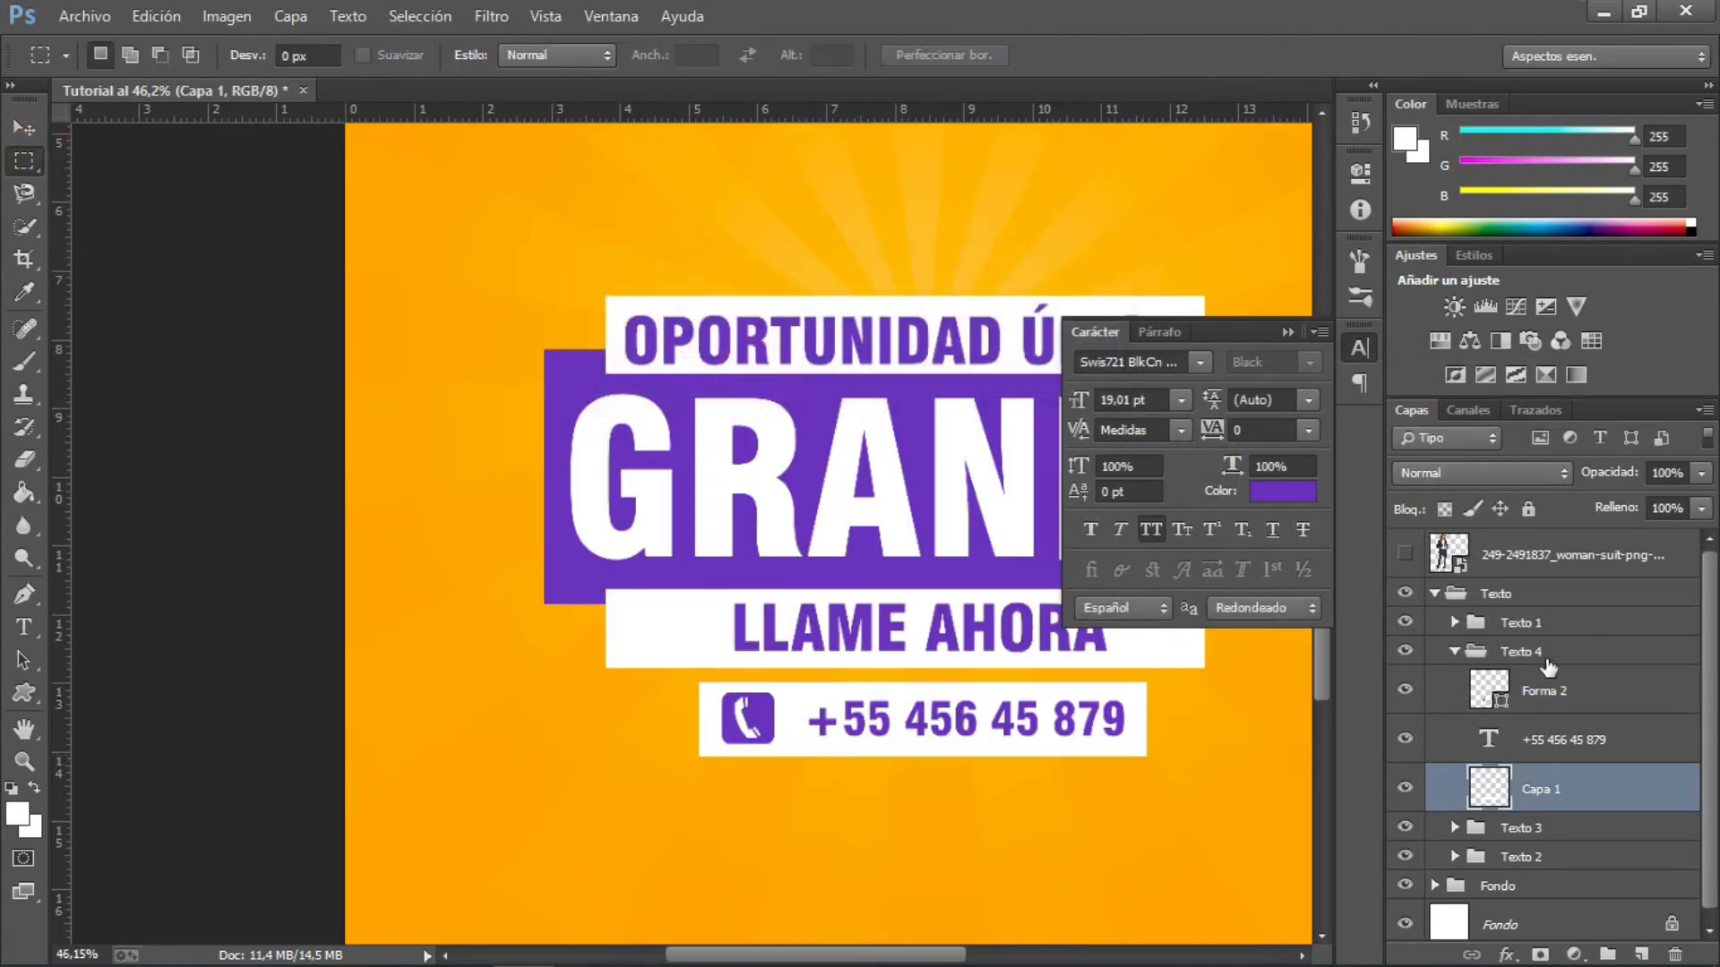
- Move the whole Texto 4 group slightly right so the phone label sits centred under LLAME AHORA
{"action": "left_click", "coordinate": [1544, 652]}
{"action": "left_click", "coordinate": [25, 128]}
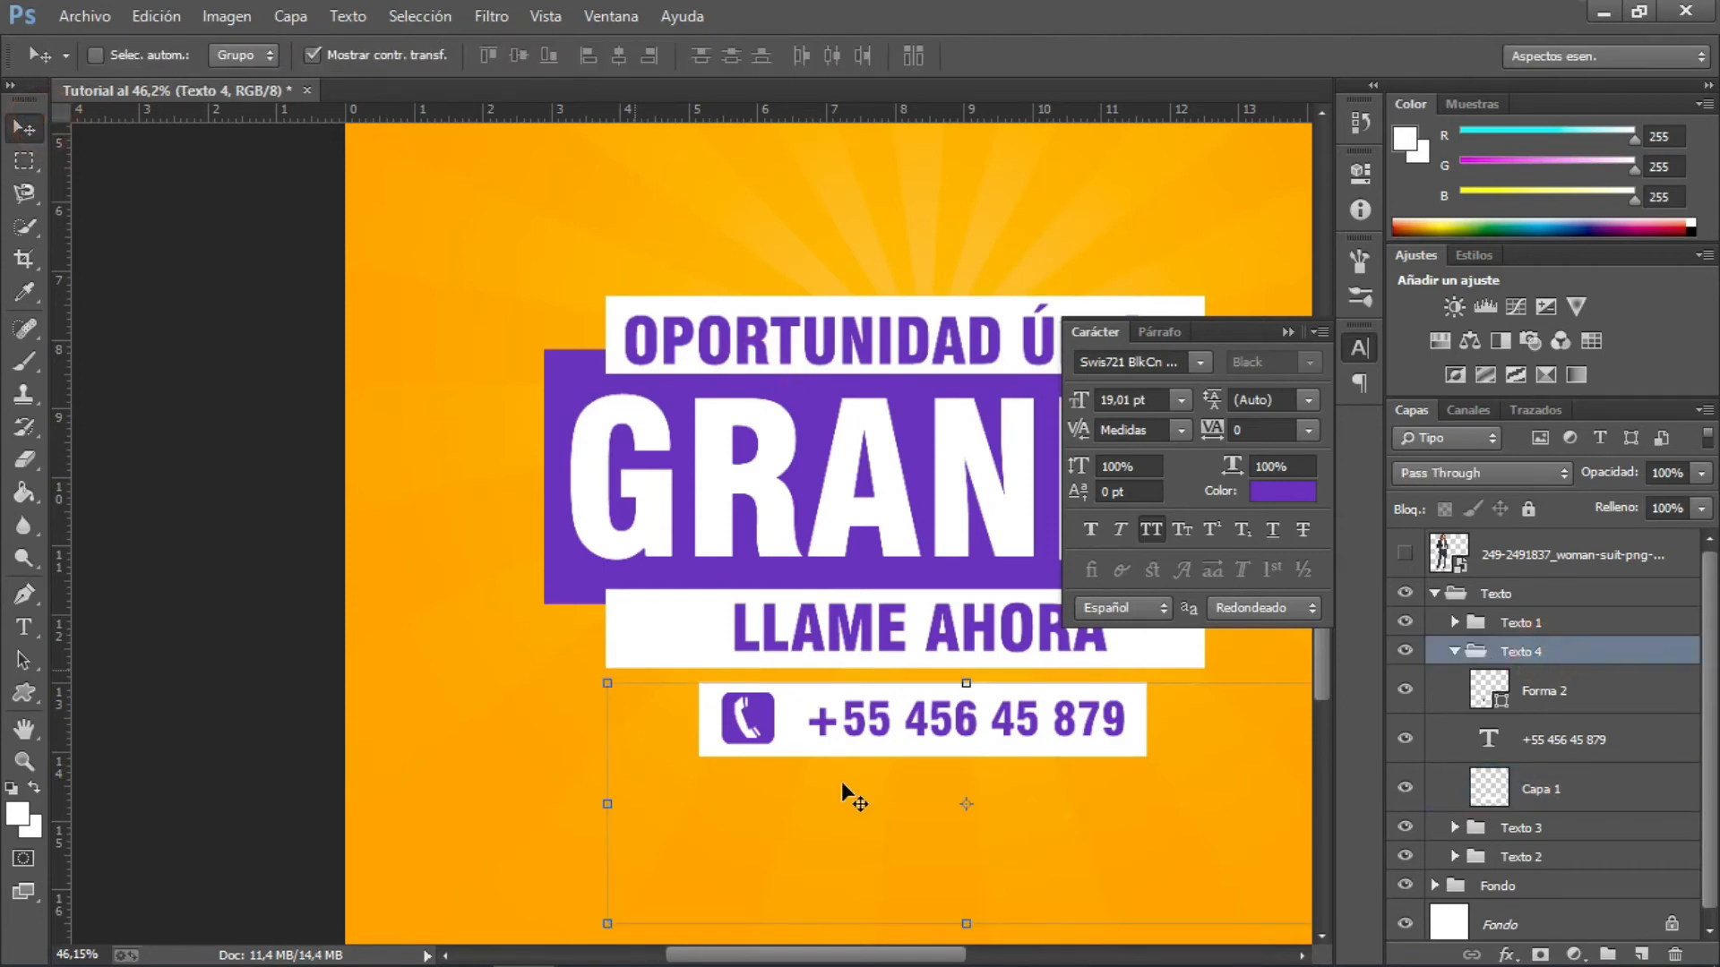
{"action": "left_click_drag", "start_coordinate": [949, 736], "coordinate": [984, 733]}
{"action": "left_click", "coordinate": [35, 157]}
{"action": "key", "text": "ctrl+0"}
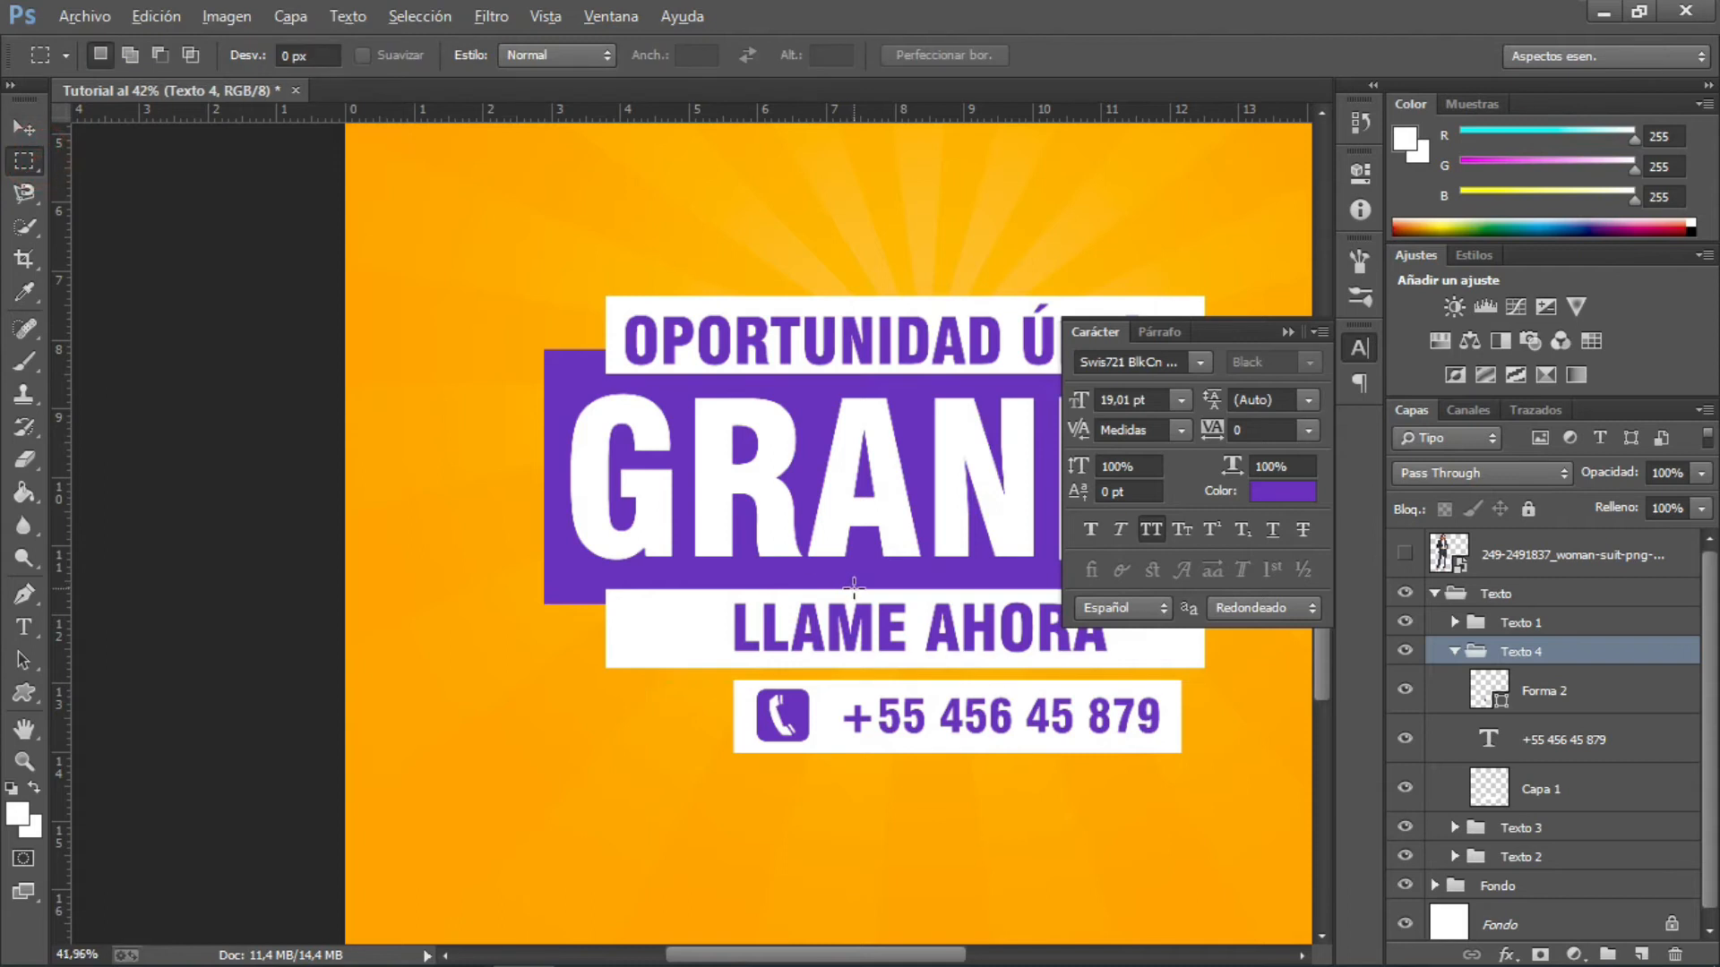
{"action": "key", "text": "ctrl+minus"}
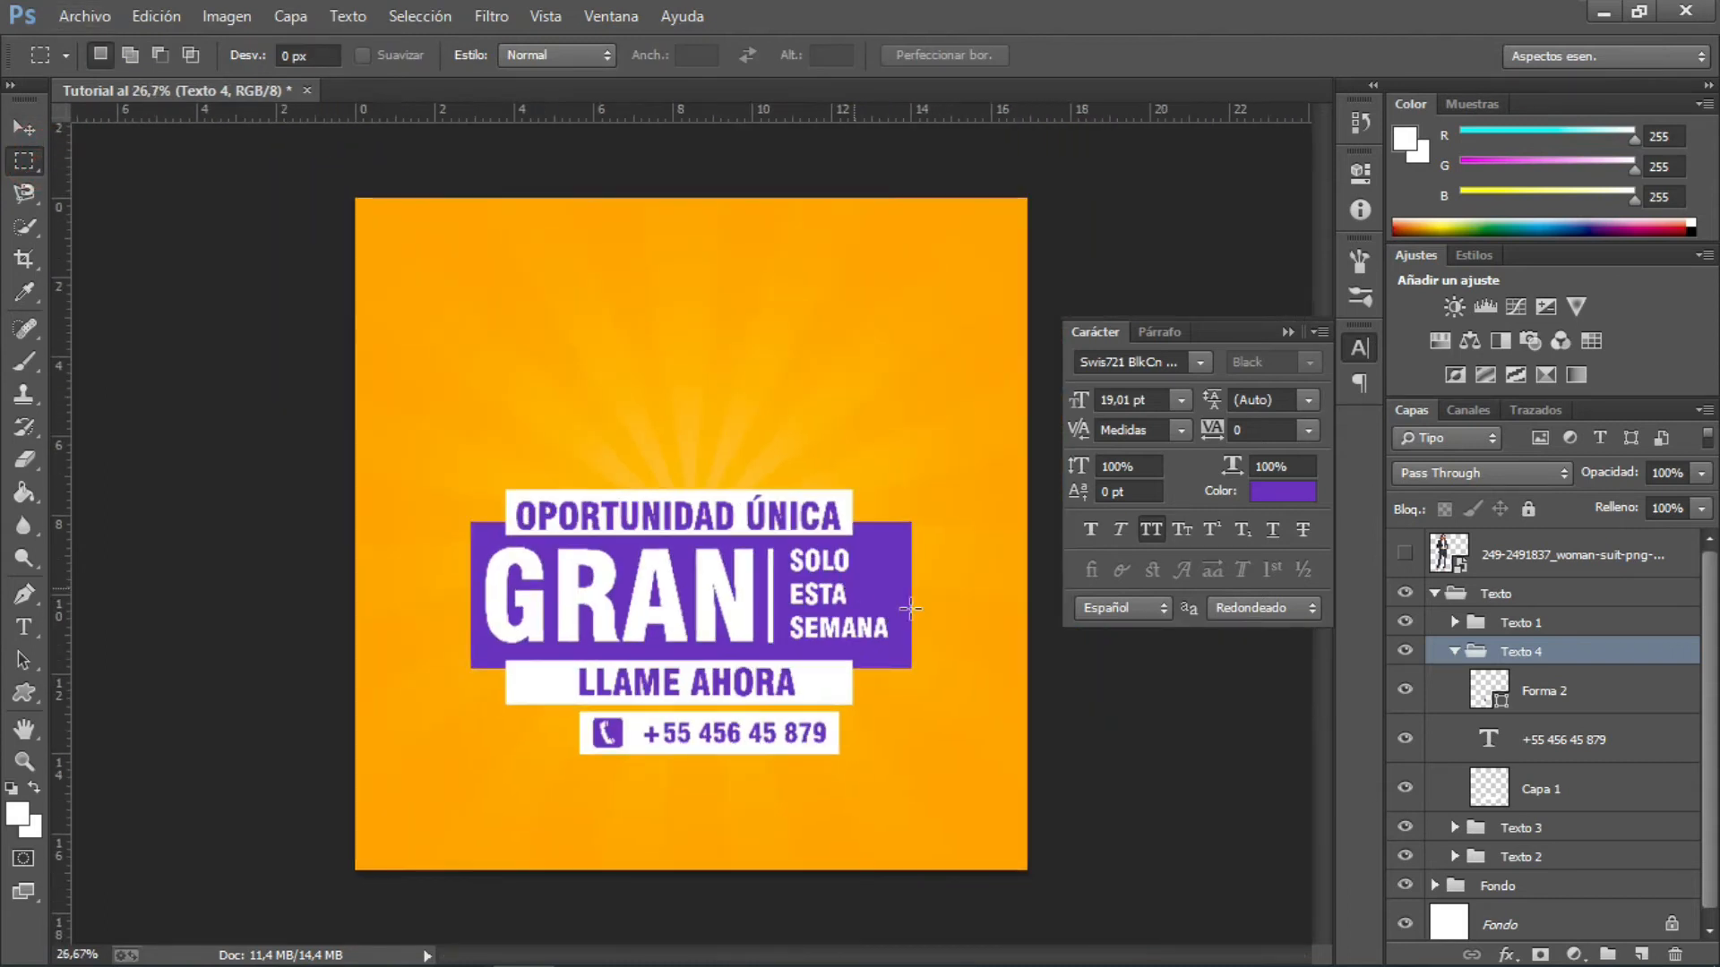
- Collapse the Texto group, place the woman-suit layer directly beneath it, and make the woman visible
{"action": "left_click", "coordinate": [1444, 593]}
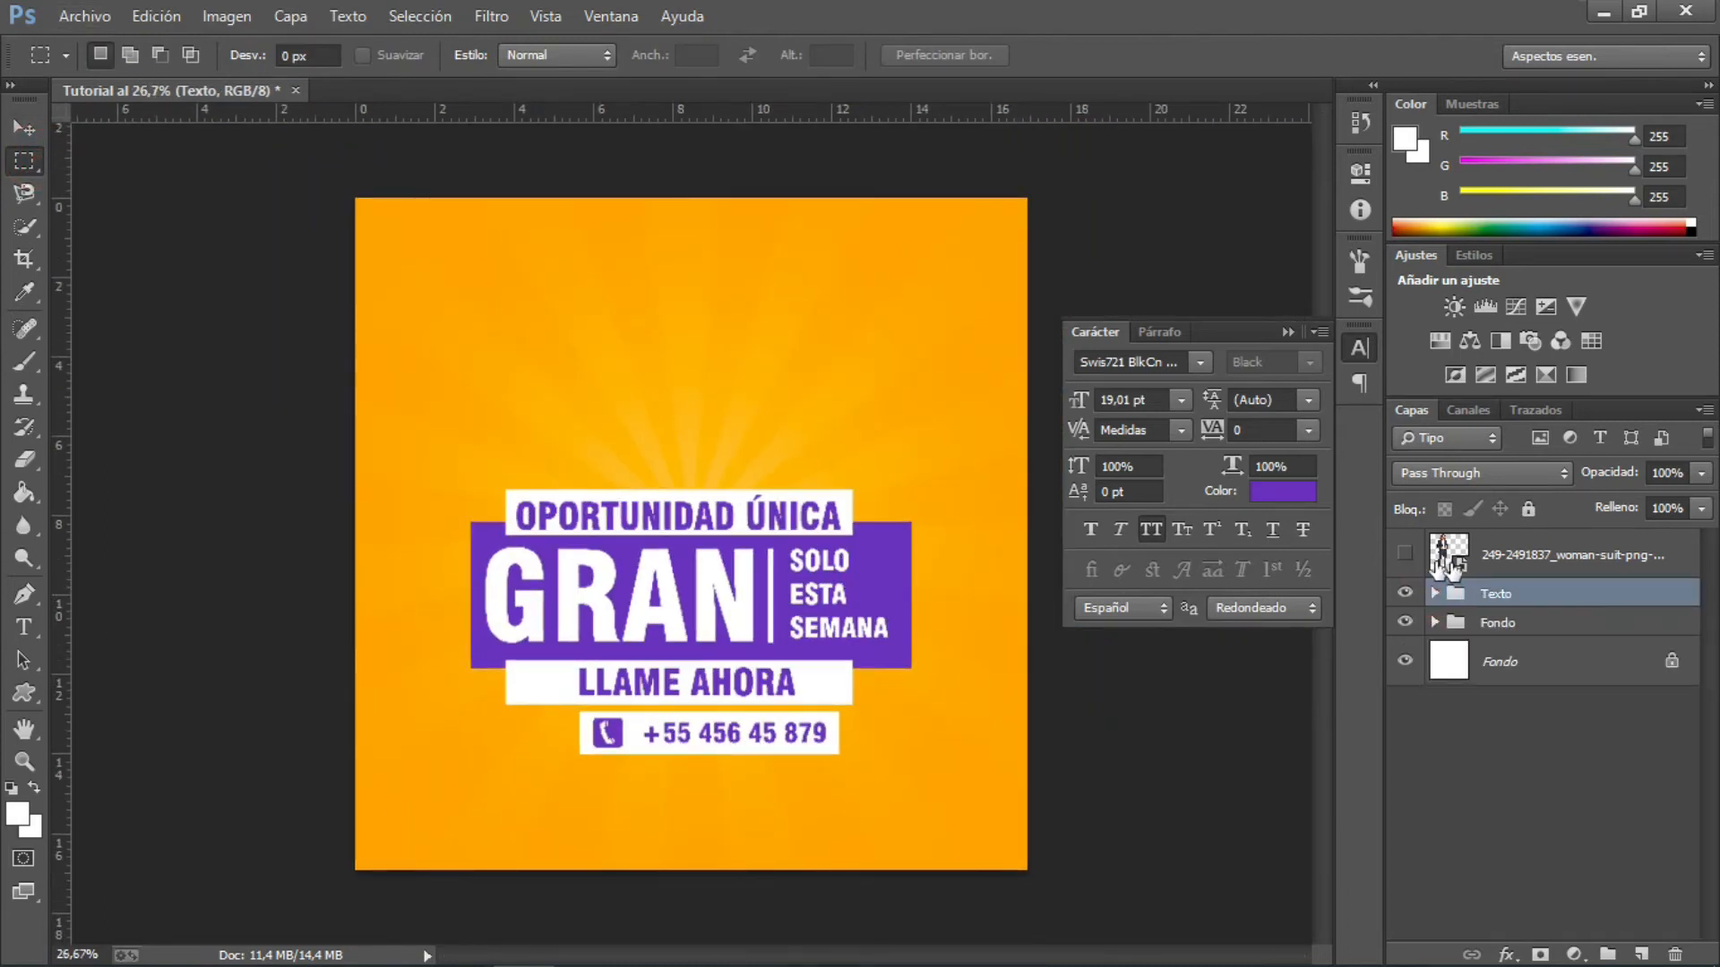
{"action": "left_click_drag", "start_coordinate": [1540, 573], "coordinate": [1535, 605]}
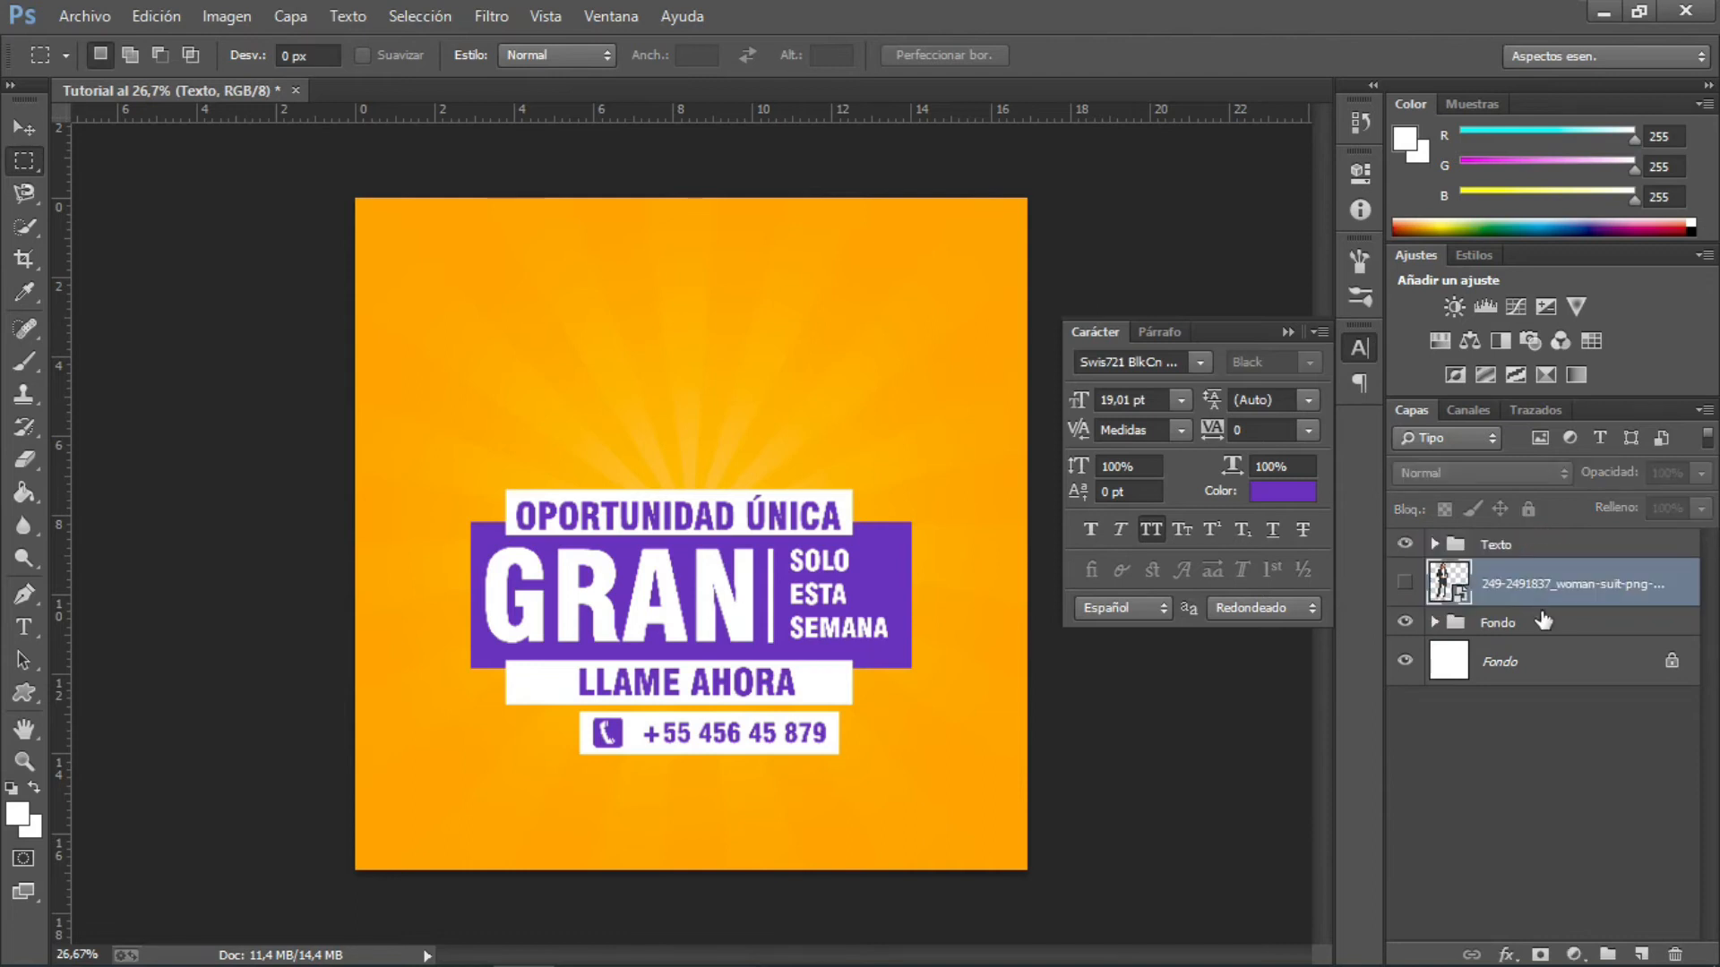
{"action": "left_click", "coordinate": [1404, 584]}
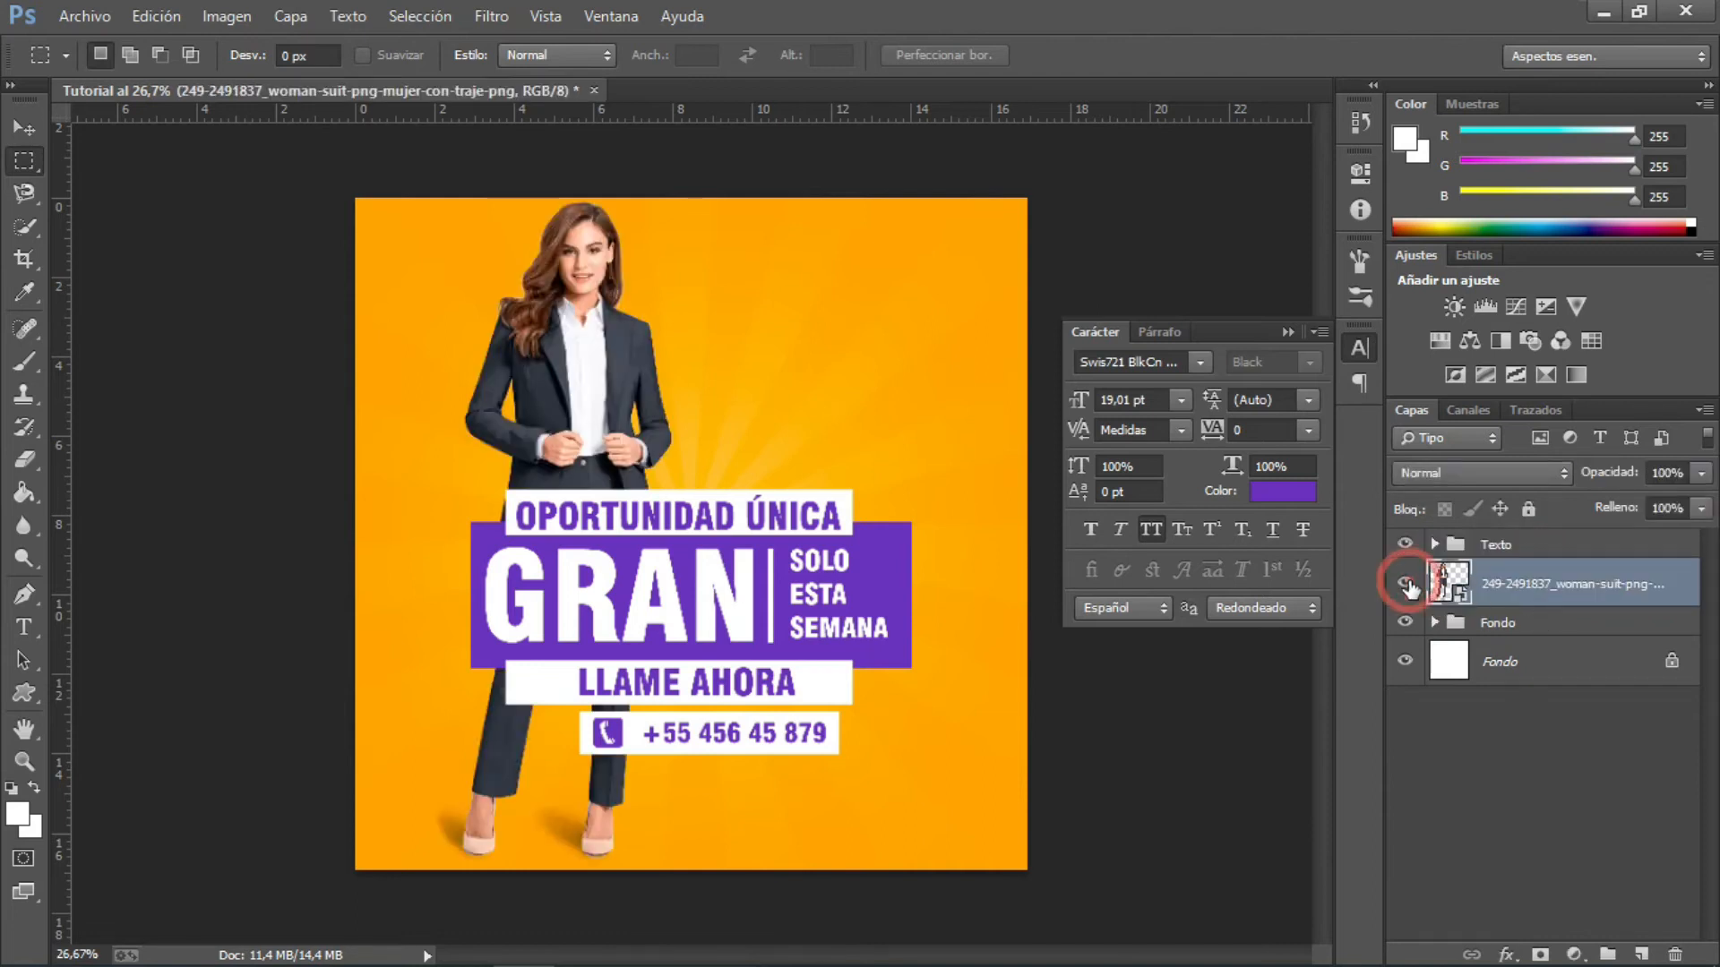
- Scale the woman proportionally to 37,48% and position her centrally behind the text labels, slightly below the canvas's upper edge
{"action": "left_click", "coordinate": [24, 128]}
{"action": "left_click_drag", "start_coordinate": [626, 430], "coordinate": [747, 421]}
{"action": "left_click_drag", "start_coordinate": [804, 195], "coordinate": [795, 237]}
{"action": "left_click", "coordinate": [450, 54]}
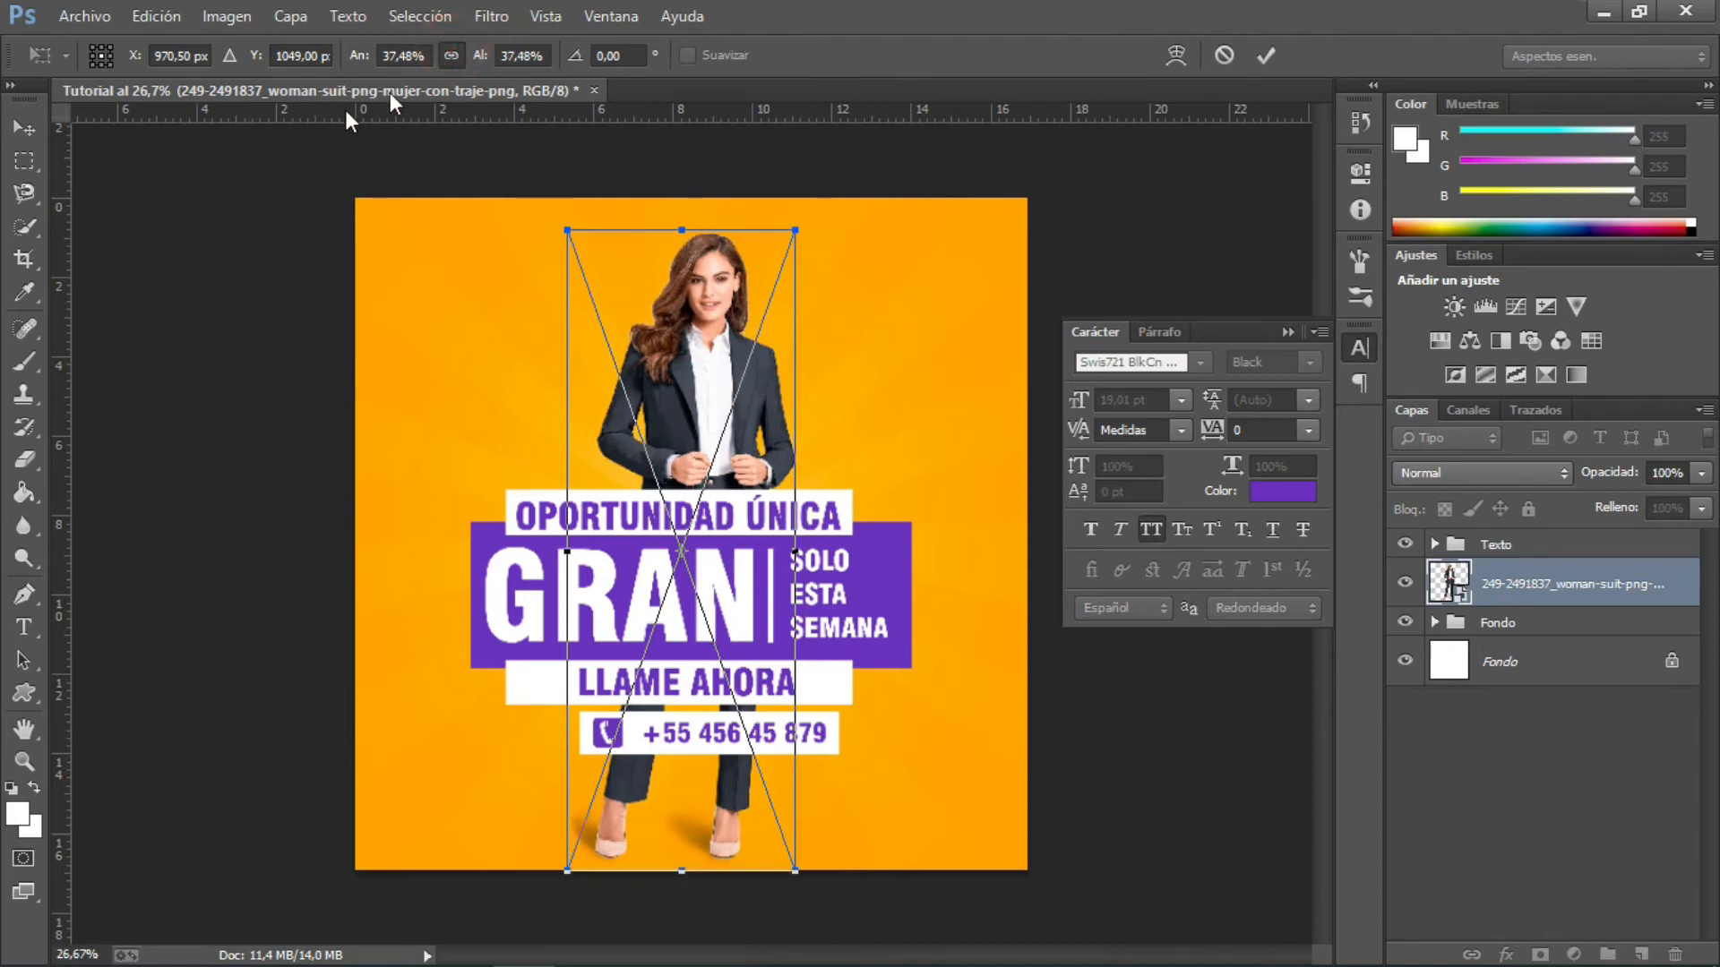
{"action": "left_click", "coordinate": [24, 128]}
{"action": "left_click", "coordinate": [729, 369]}
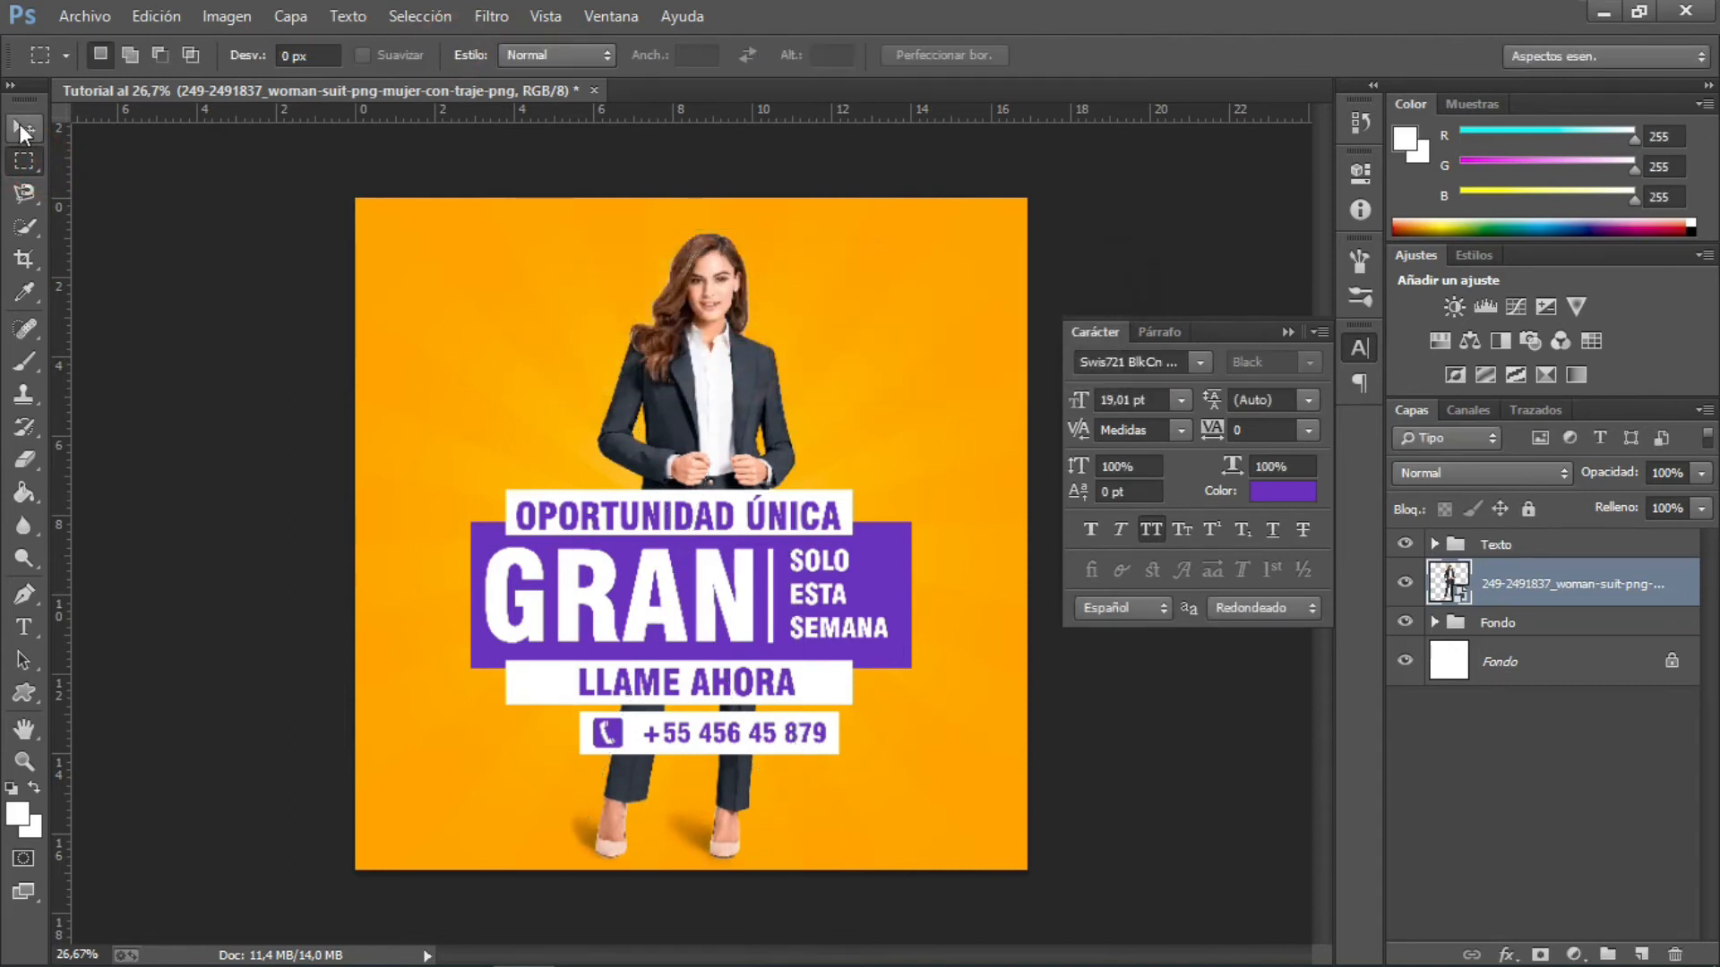
{"action": "left_click_drag", "start_coordinate": [757, 498], "coordinate": [758, 476]}
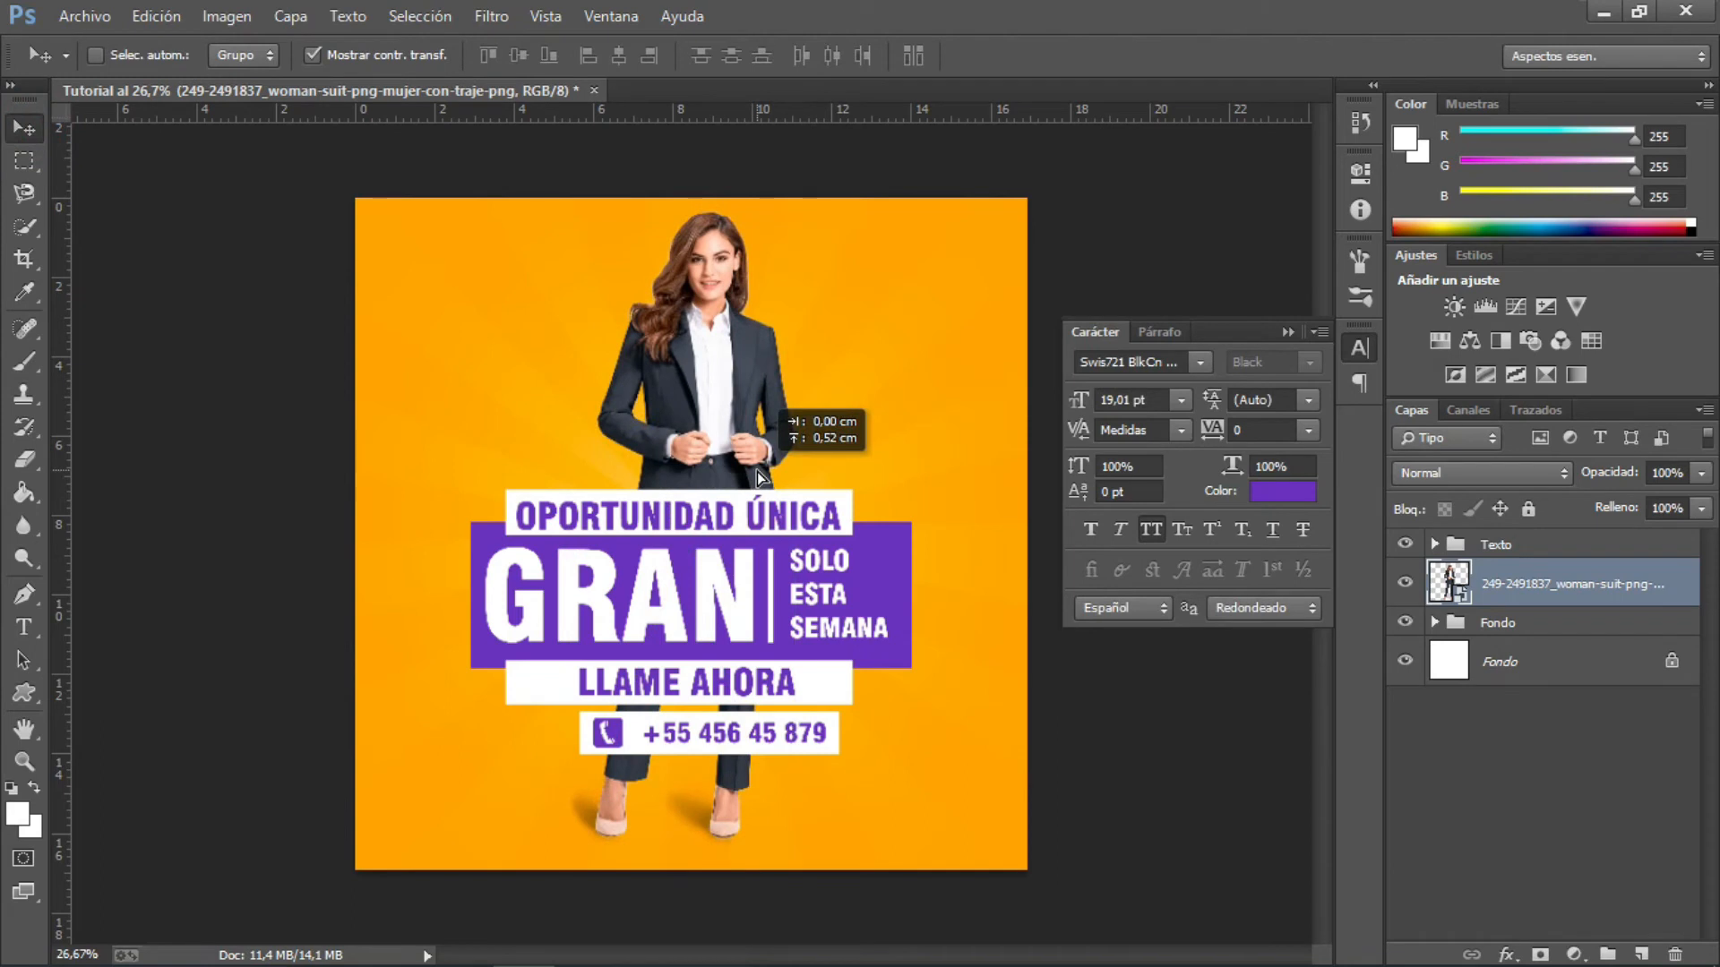
{"action": "left_click", "coordinate": [24, 160]}
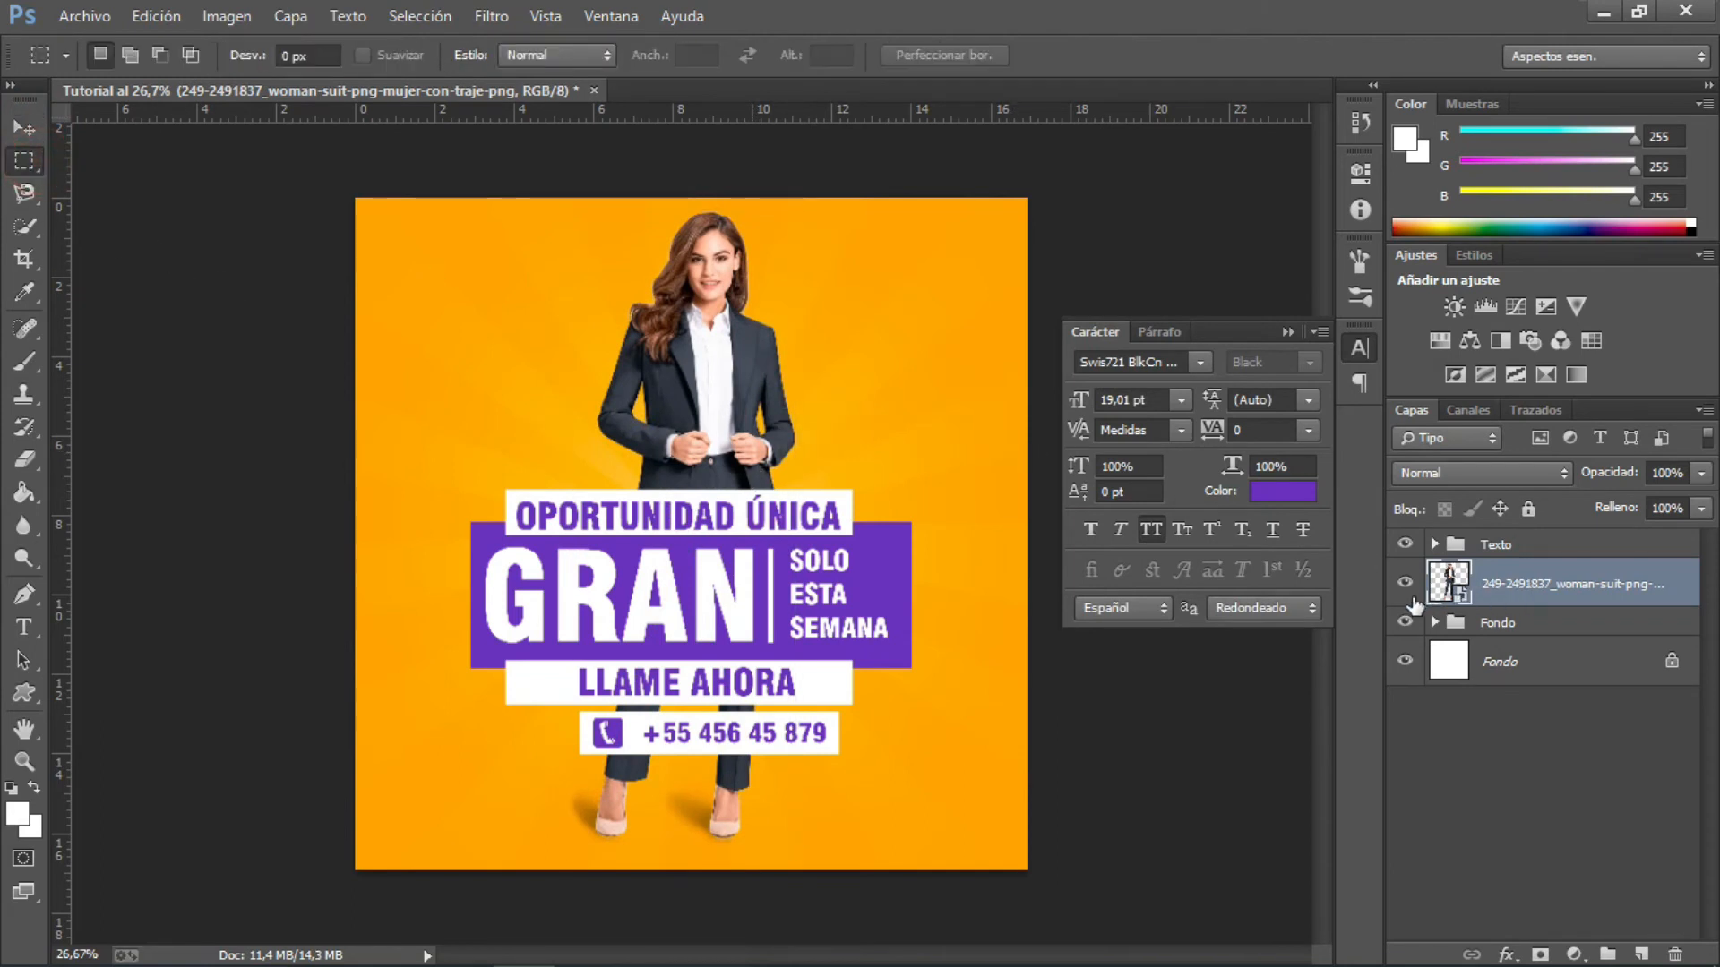
- Add an outer glow of 68 px at 58% opacity to the woman, hiding the Texto group while adjusting it
{"action": "left_click", "coordinate": [1404, 547]}
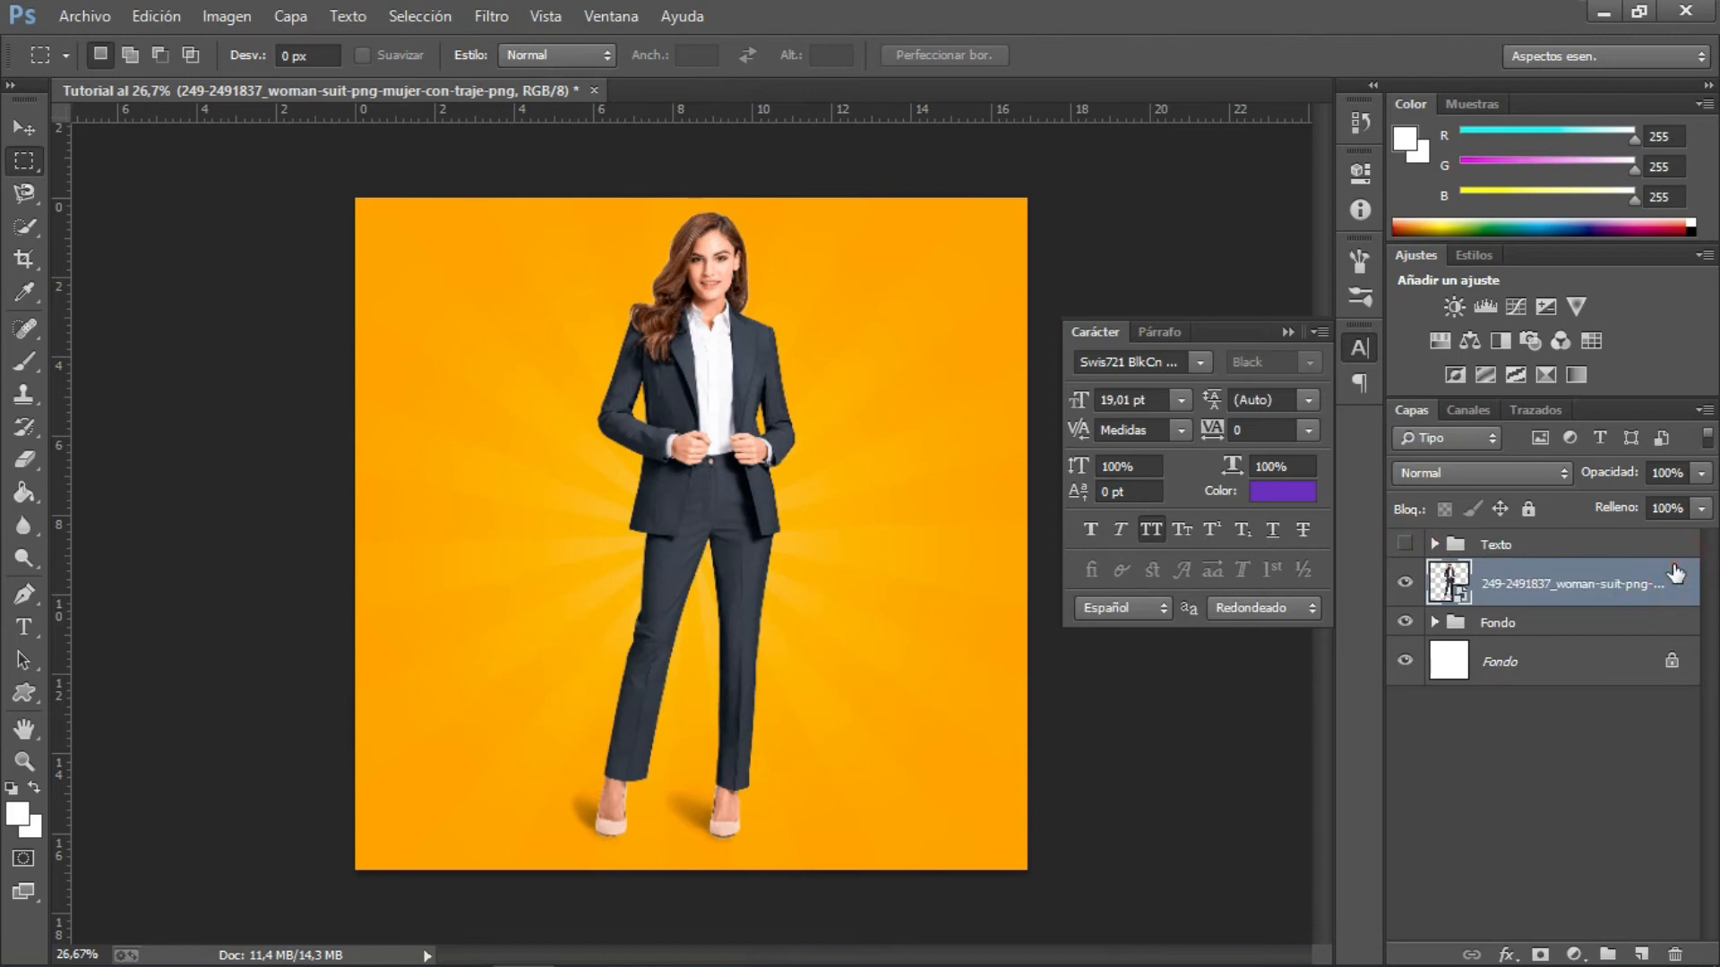
{"action": "double_click", "coordinate": [1674, 574]}
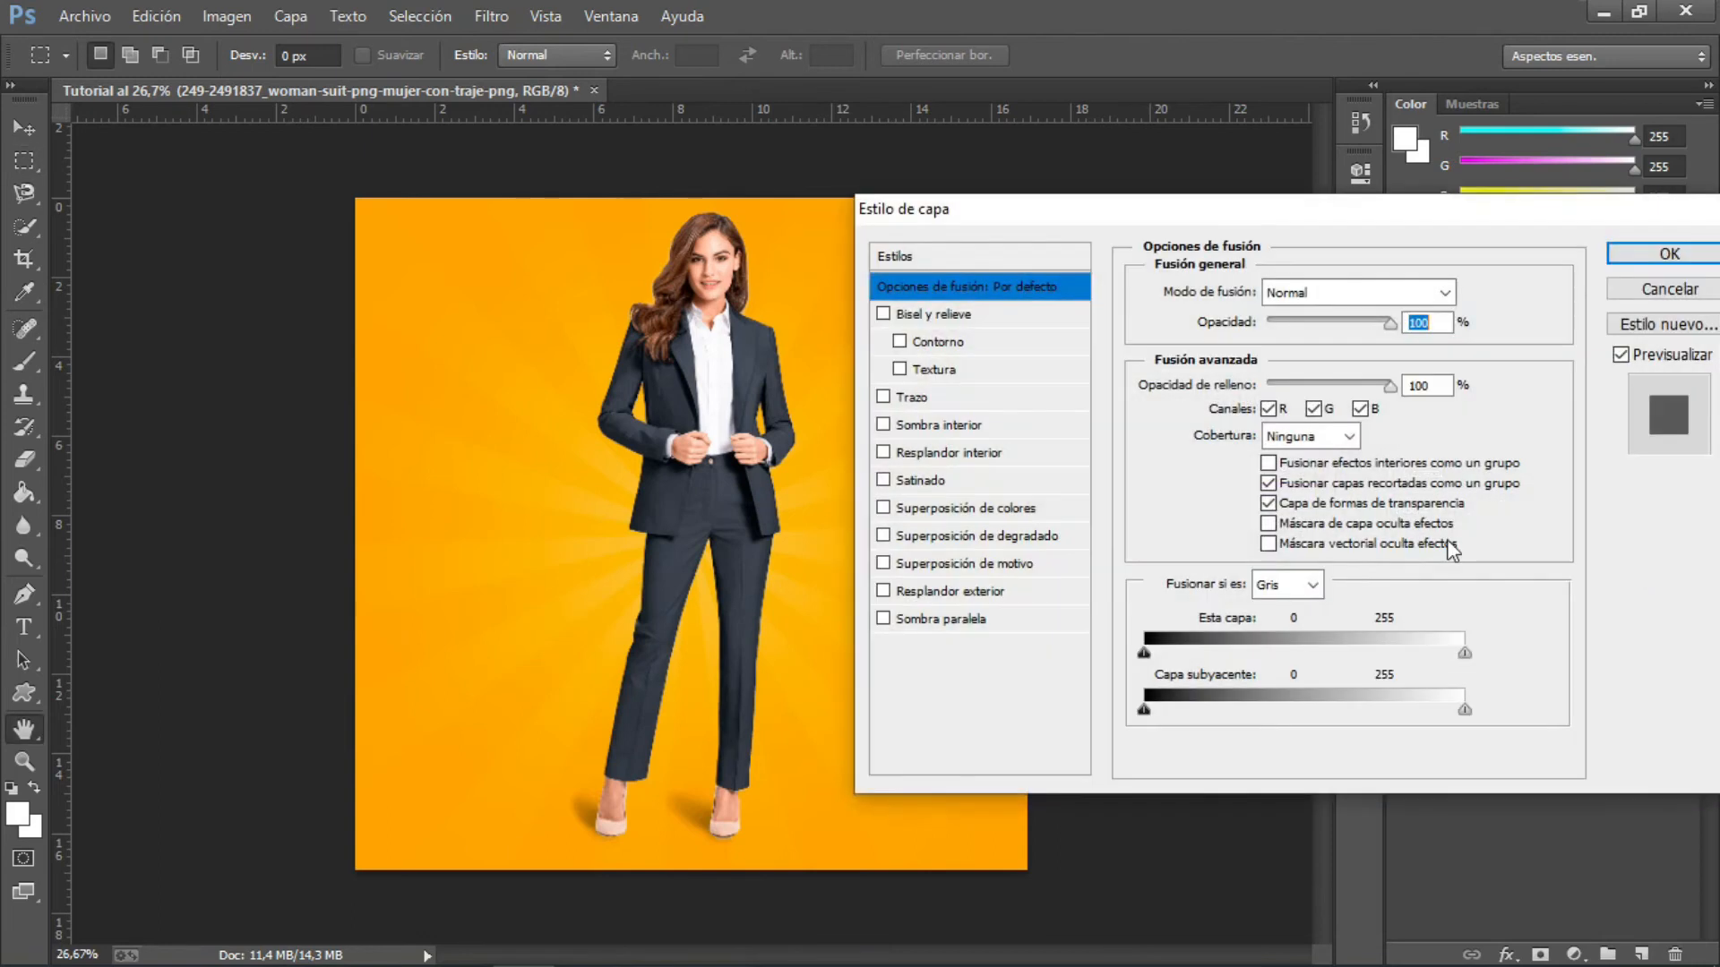
{"action": "left_click", "coordinate": [885, 591]}
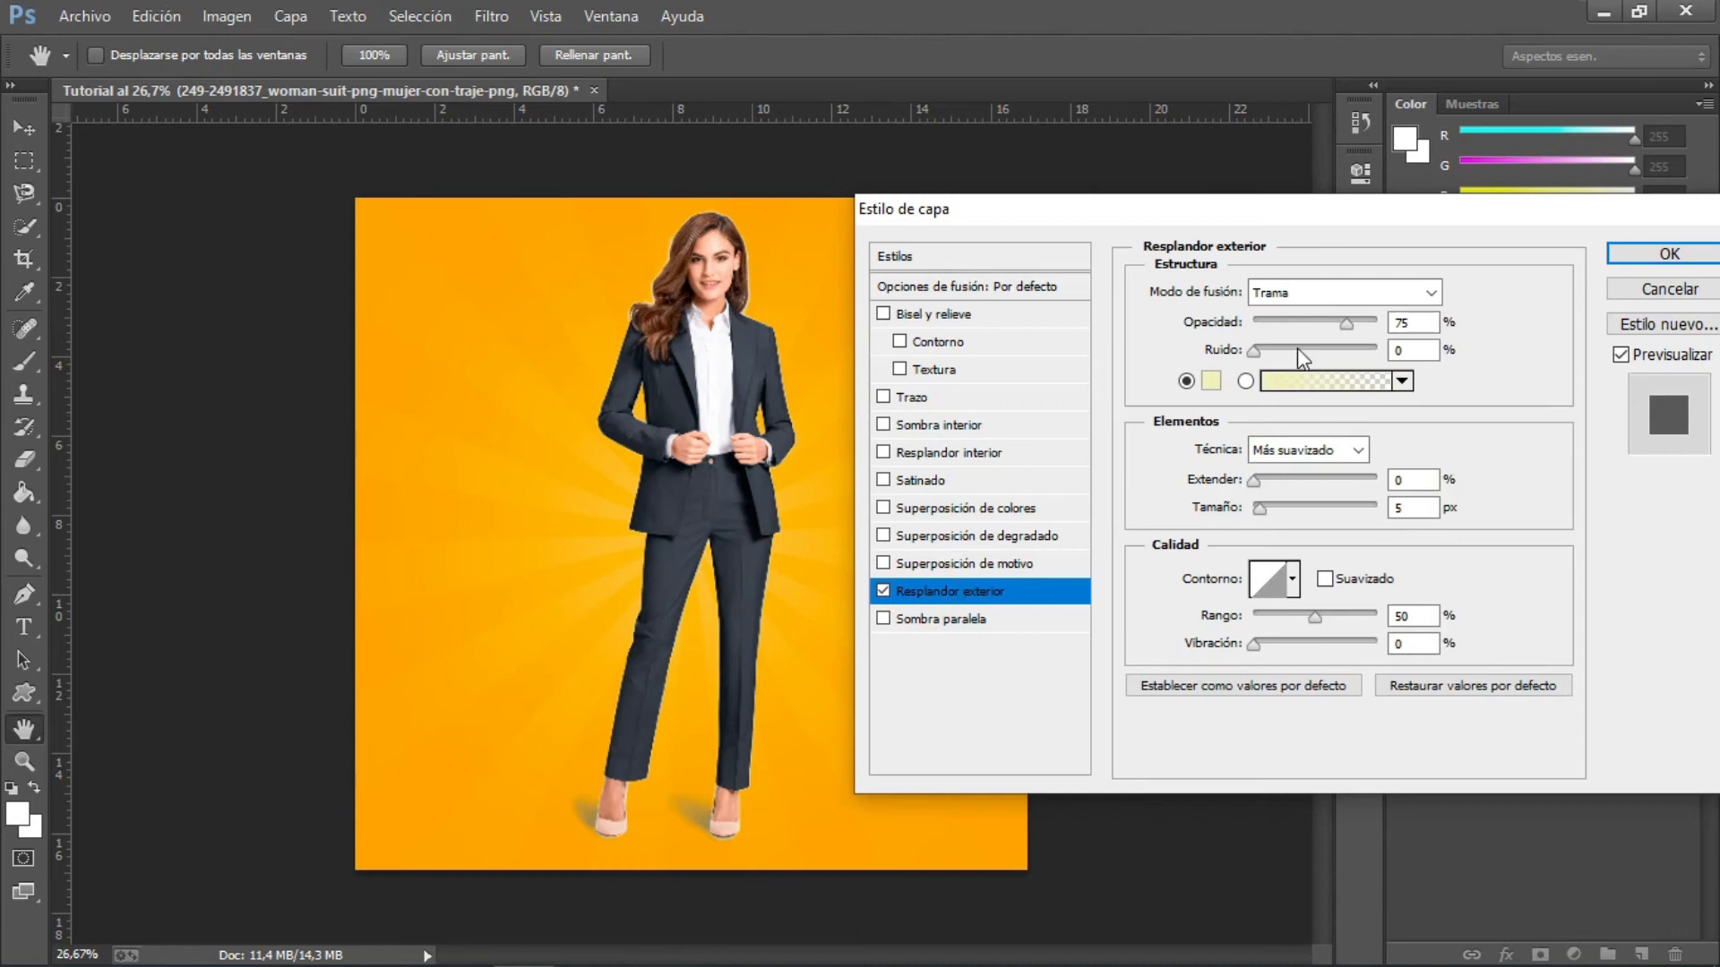
{"action": "left_click_drag", "start_coordinate": [1272, 506], "coordinate": [1292, 511]}
{"action": "left_click", "coordinate": [1324, 322]}
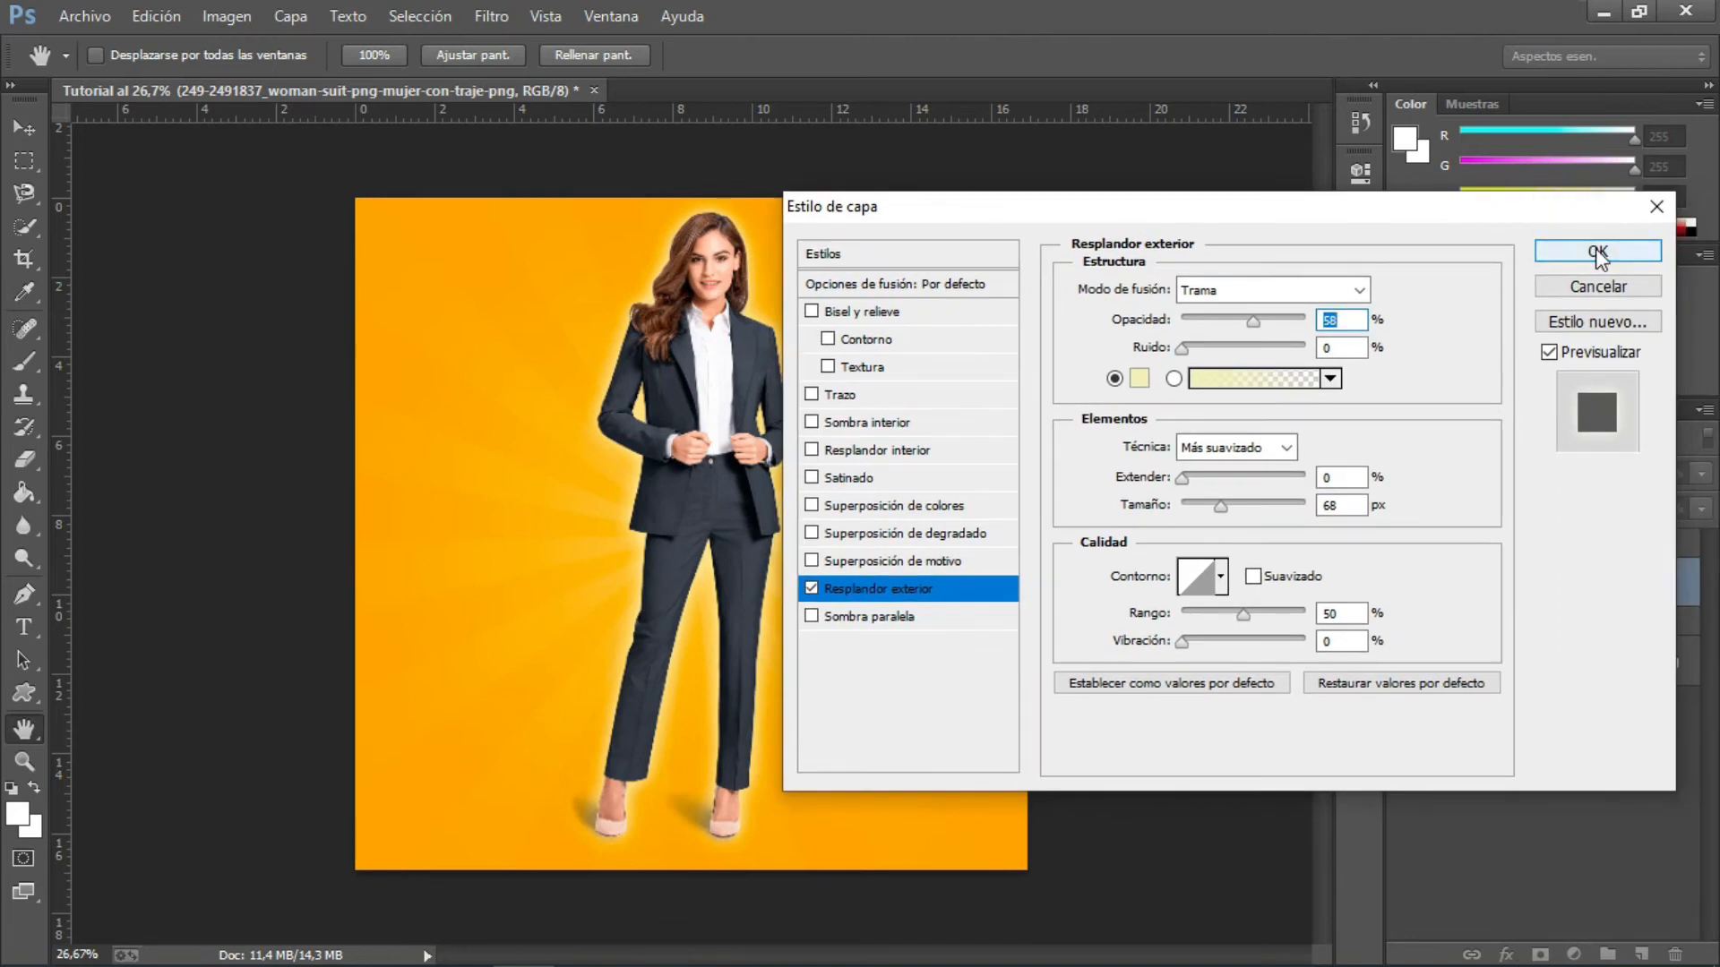
{"action": "left_click", "coordinate": [1668, 254]}
{"action": "left_click", "coordinate": [1405, 544]}
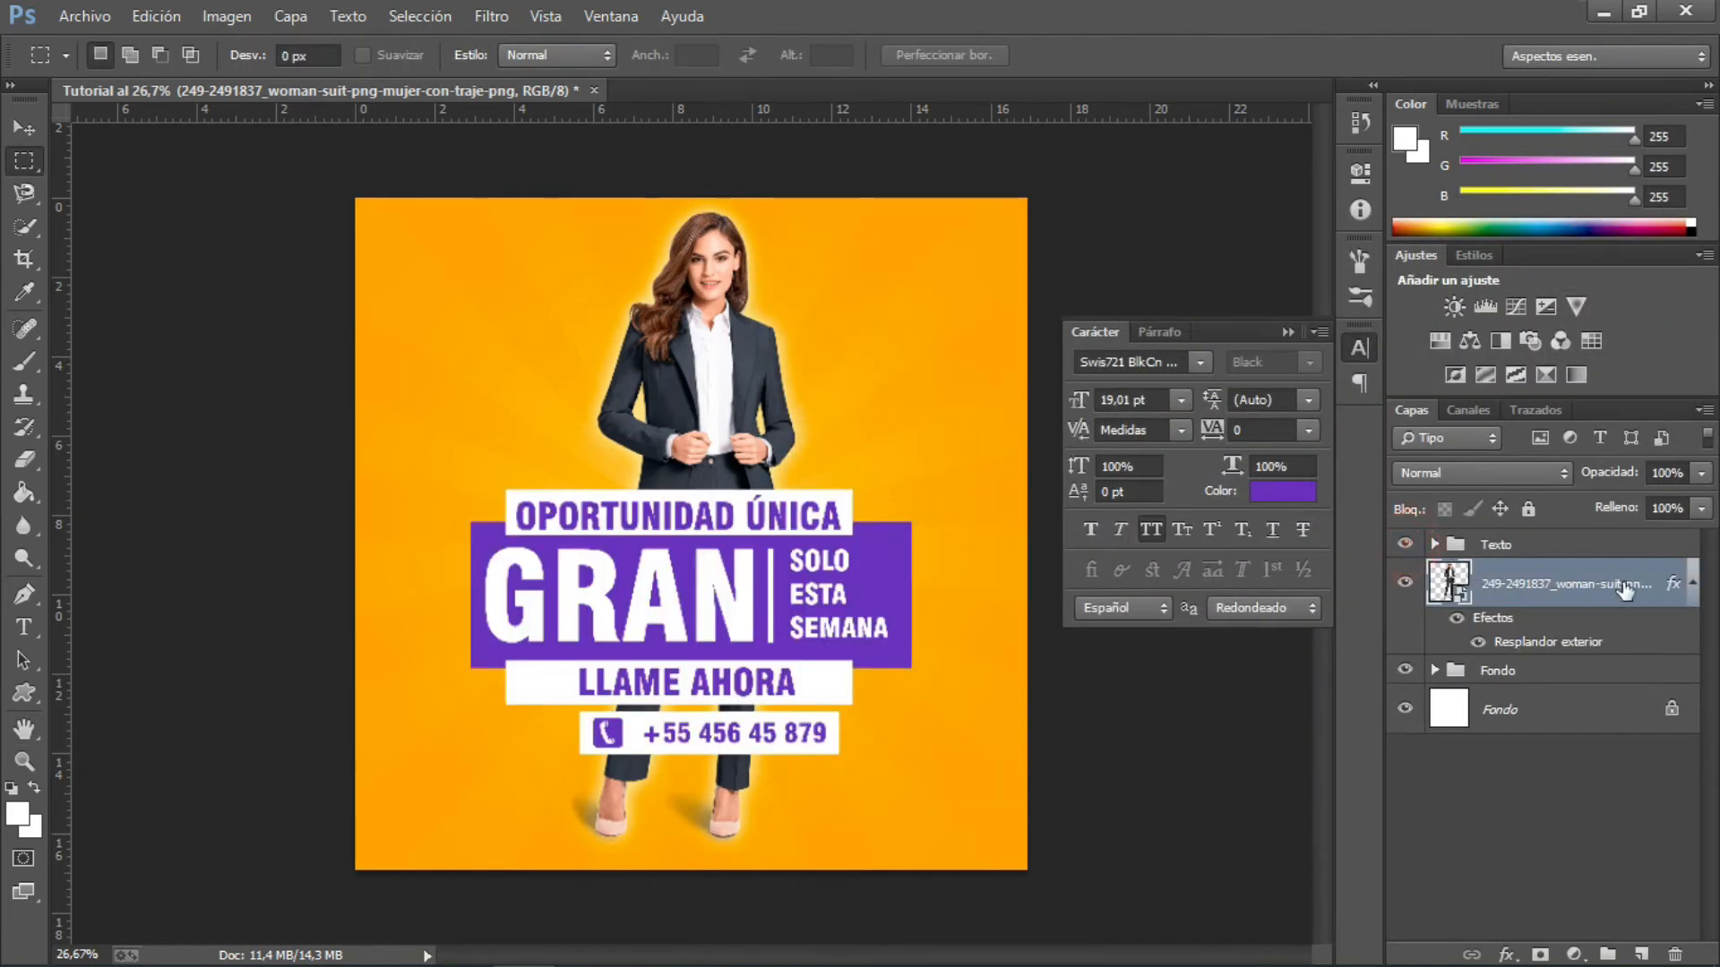
{"action": "left_click", "coordinate": [1694, 585]}
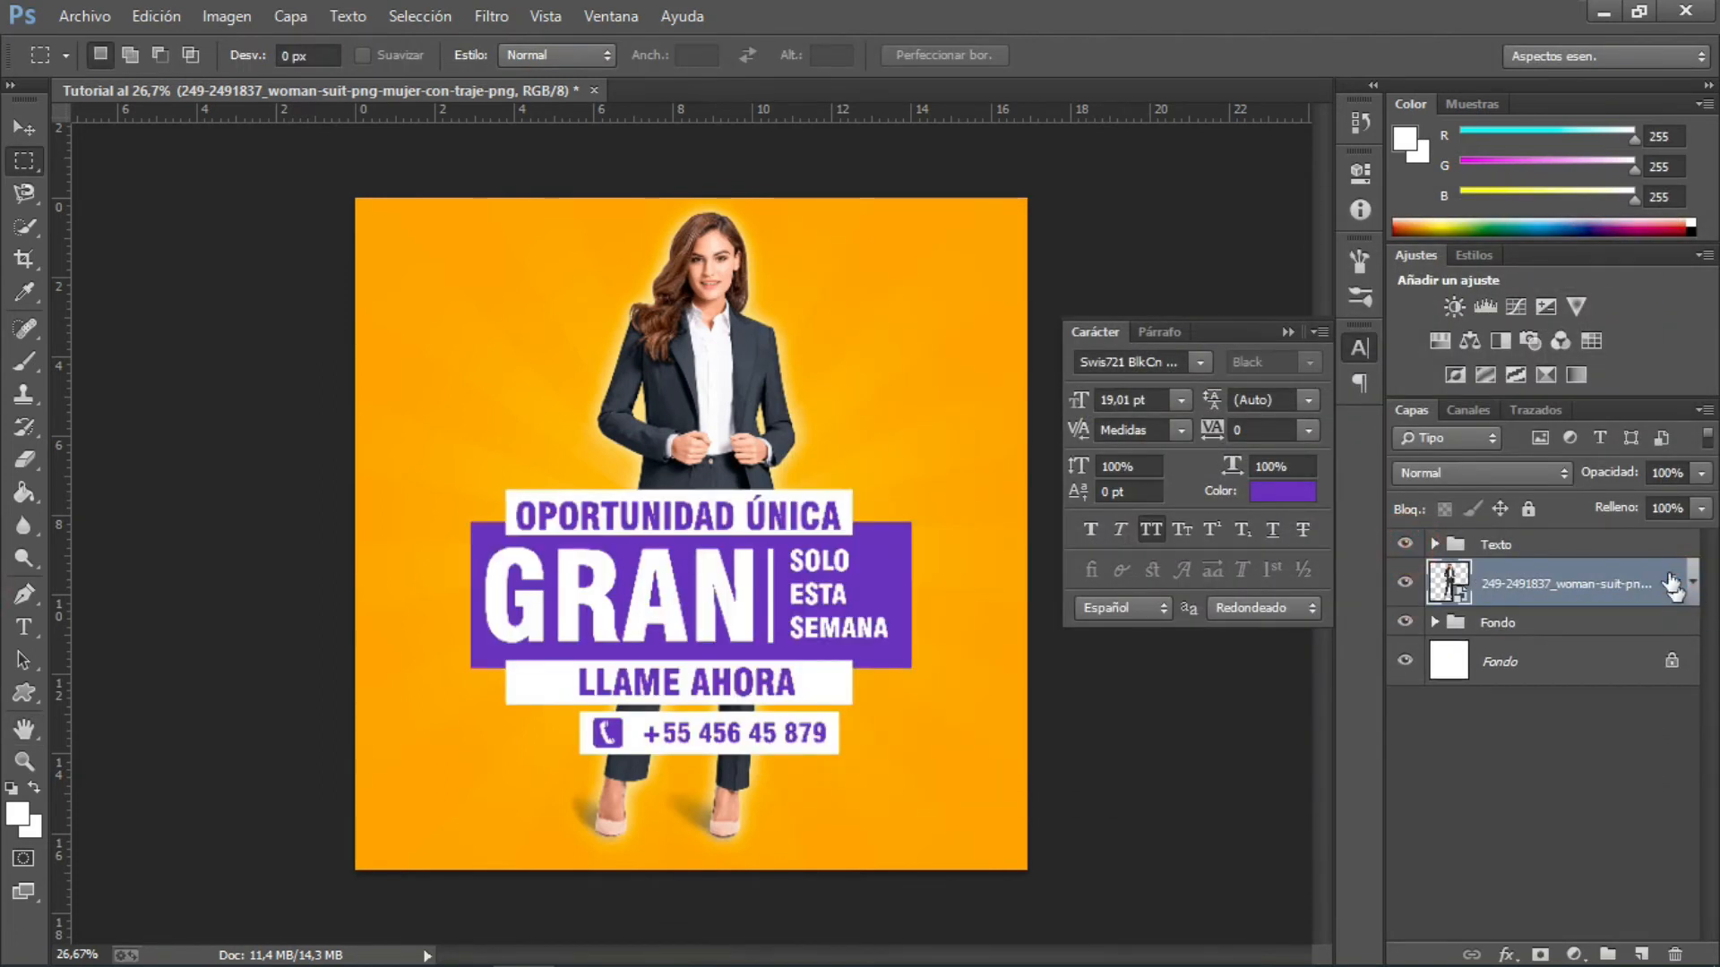
- Merge the Texto group into a single layer
{"action": "left_click", "coordinate": [1612, 545]}
{"action": "right_click", "coordinate": [1612, 545]}
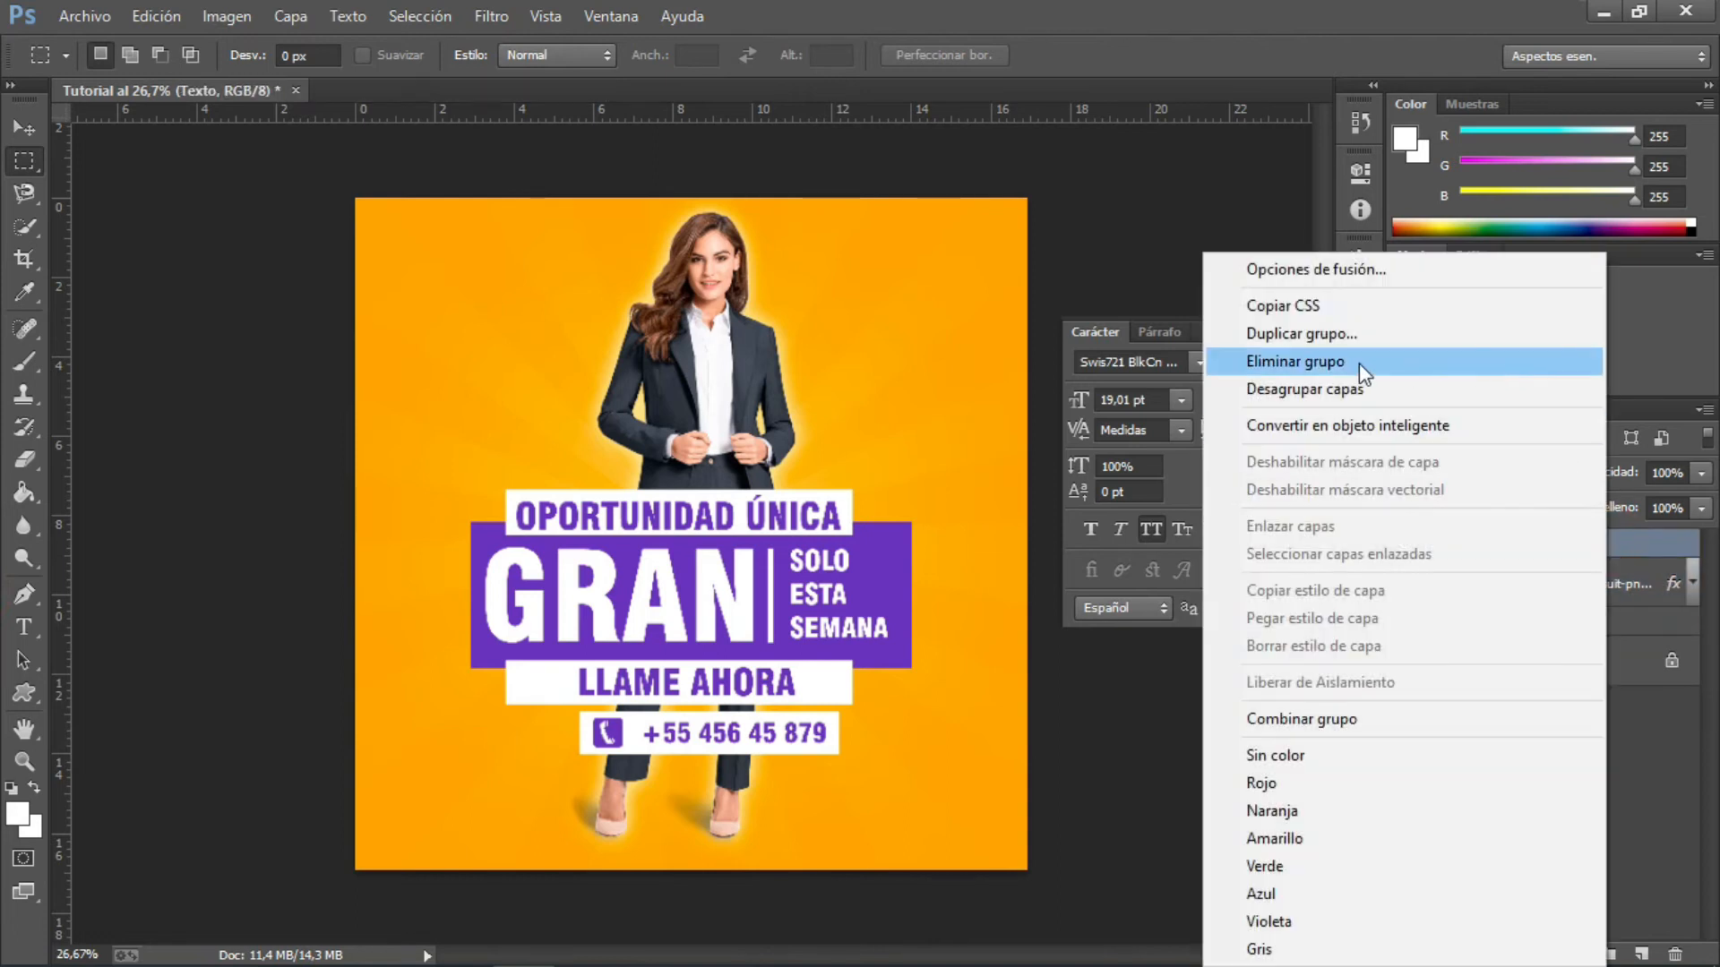
{"action": "left_click", "coordinate": [1320, 716]}
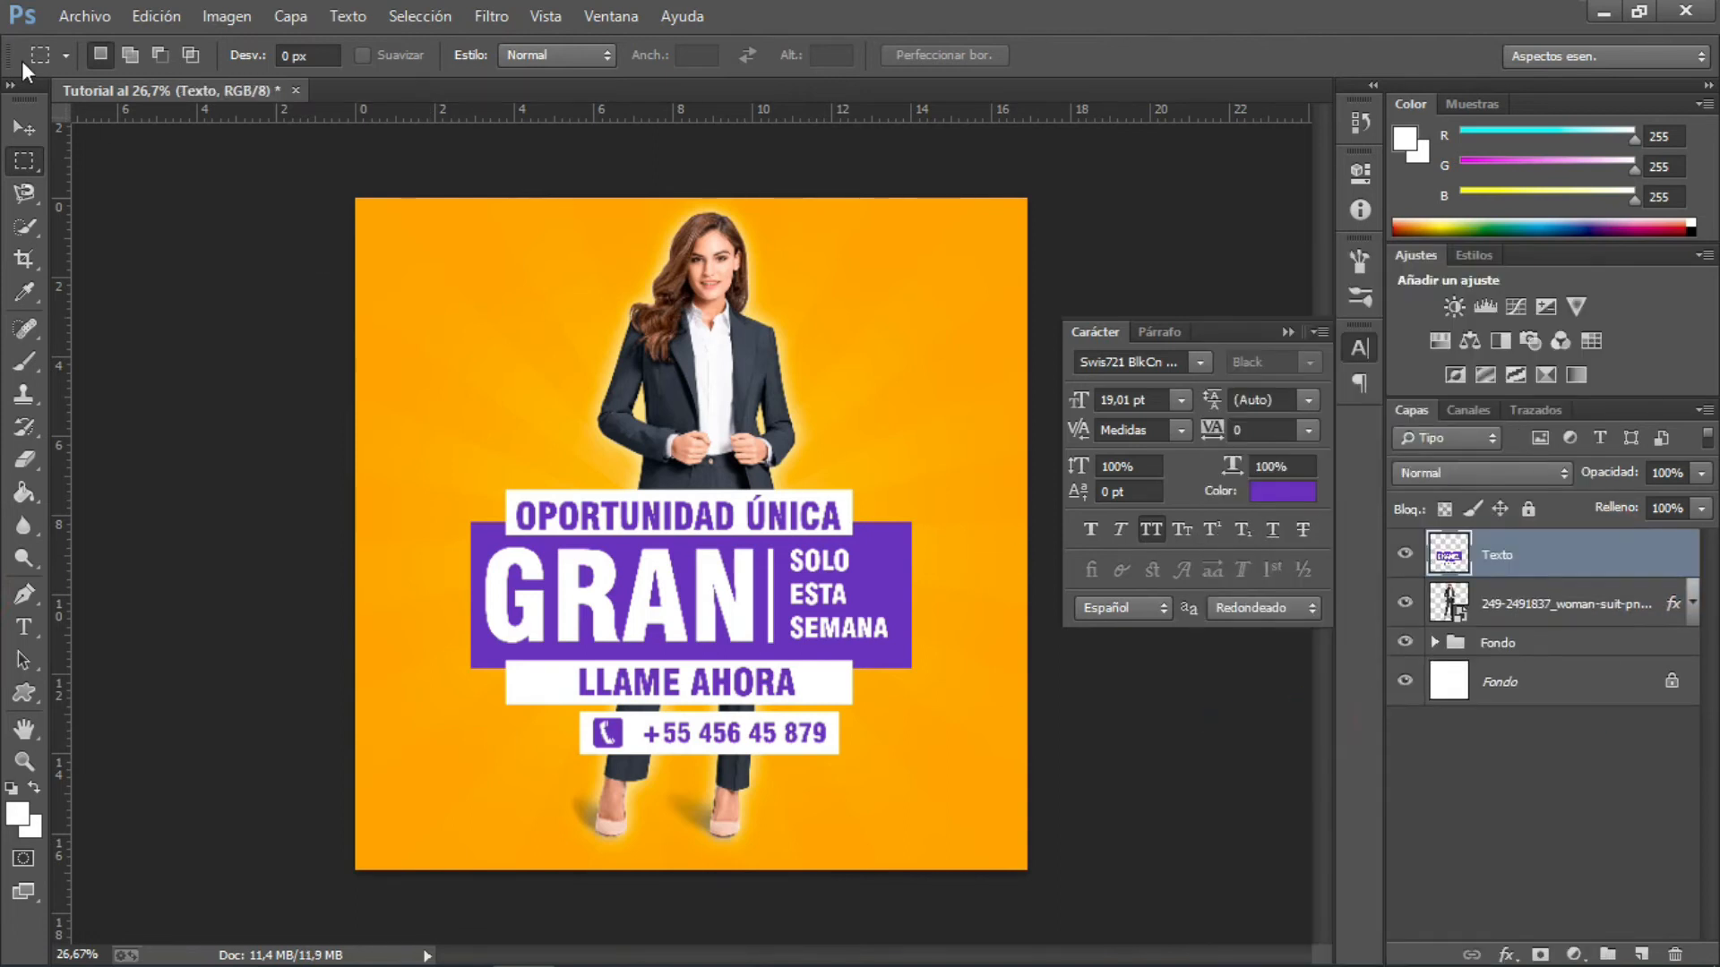
- Transform the Texto layer with Perspective, slanting its lower edge upward to the right, stretching it to 122,84% height and raising it over the woman's torso
{"action": "left_click", "coordinate": [25, 128]}
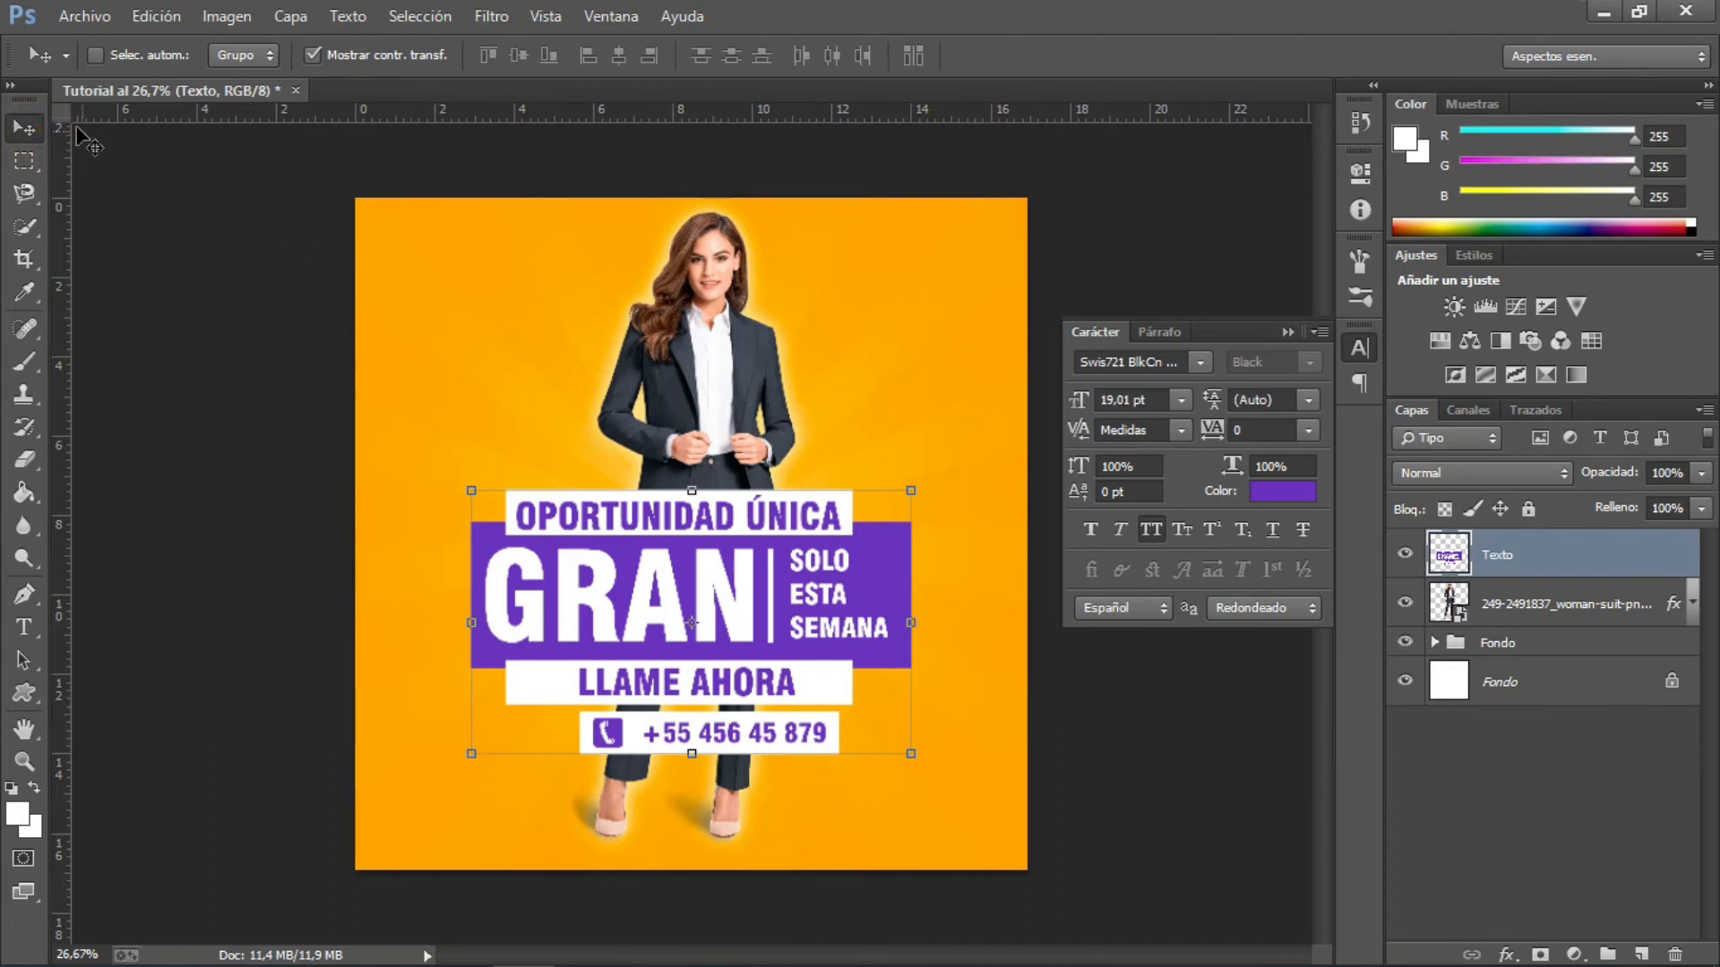
{"action": "left_click", "coordinate": [156, 16]}
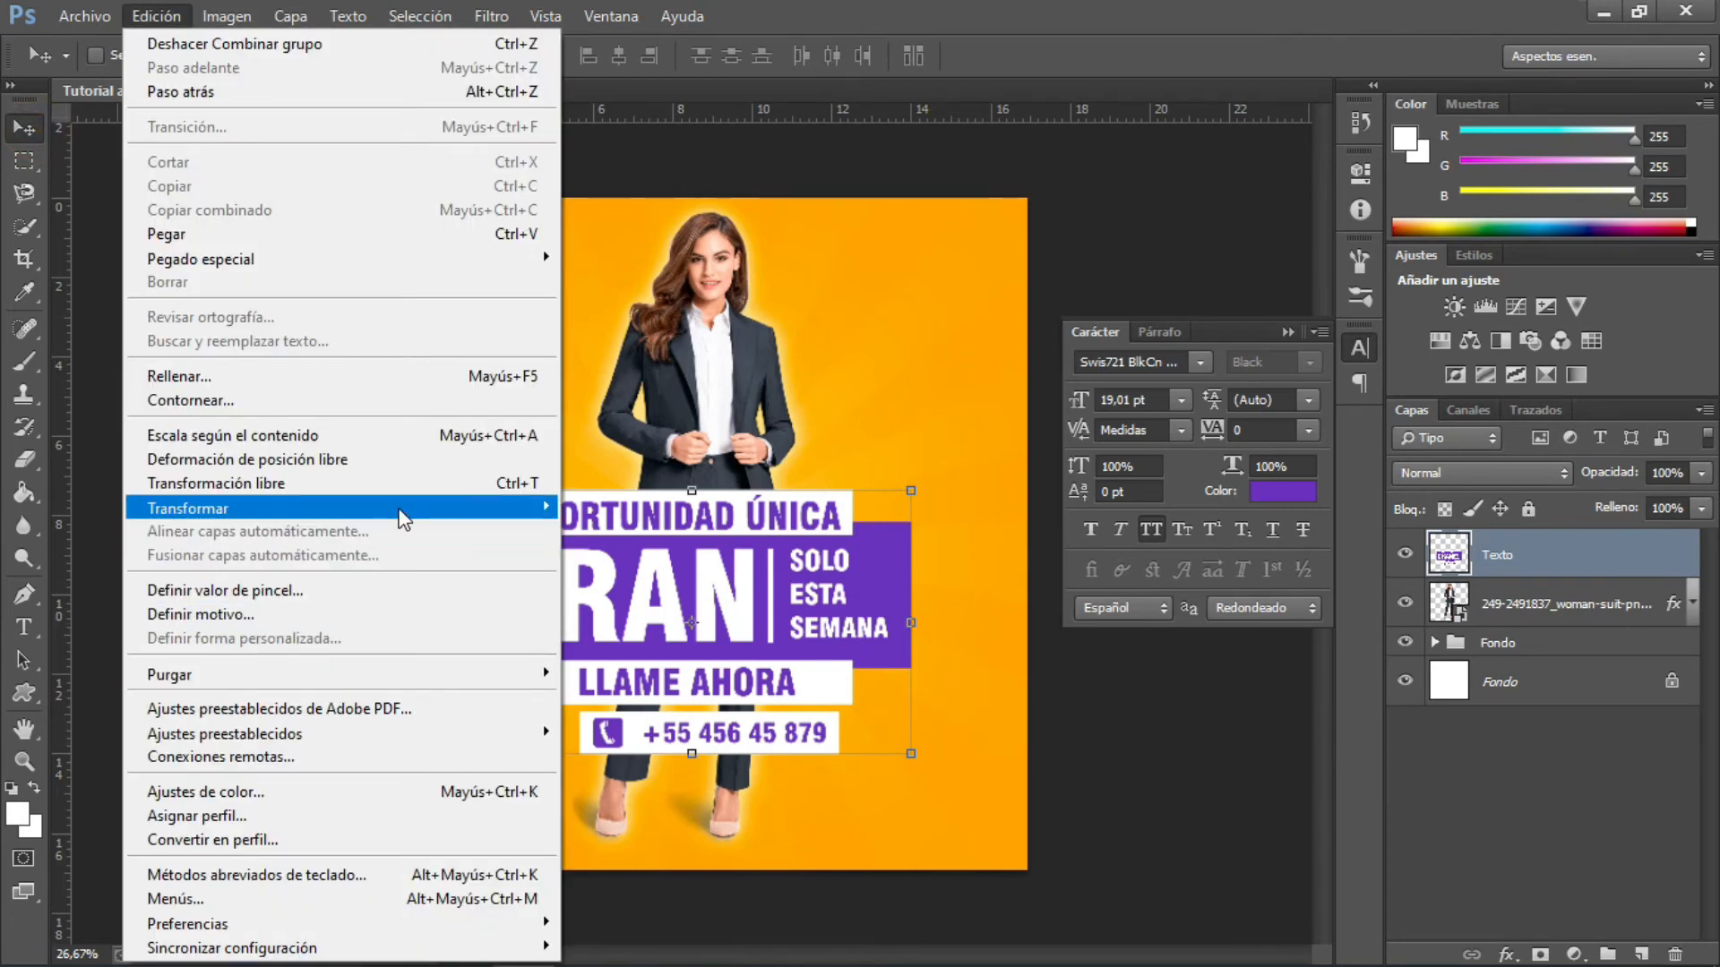
{"action": "mouse_move", "coordinate": [401, 511]}
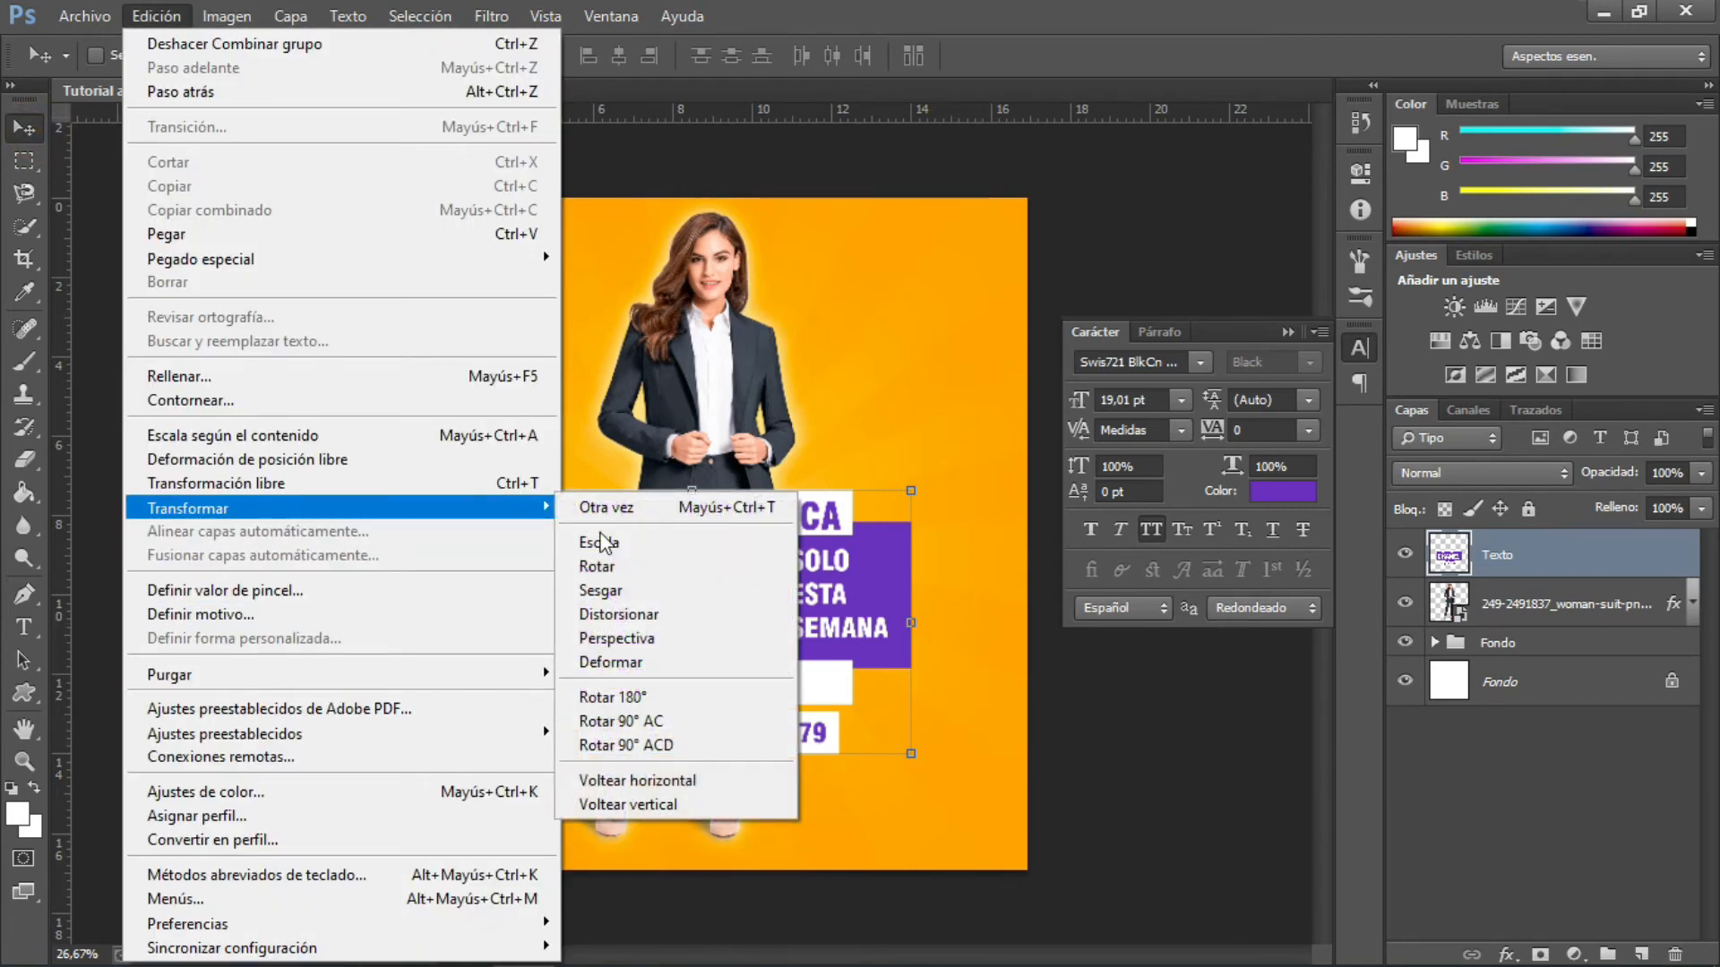
{"action": "left_click", "coordinate": [649, 634]}
{"action": "left_click_drag", "start_coordinate": [917, 620], "coordinate": [917, 536]}
{"action": "left_click_drag", "start_coordinate": [470, 758], "coordinate": [477, 774]}
{"action": "left_click_drag", "start_coordinate": [474, 624], "coordinate": [483, 578]}
{"action": "left_click_drag", "start_coordinate": [469, 425], "coordinate": [474, 420]}
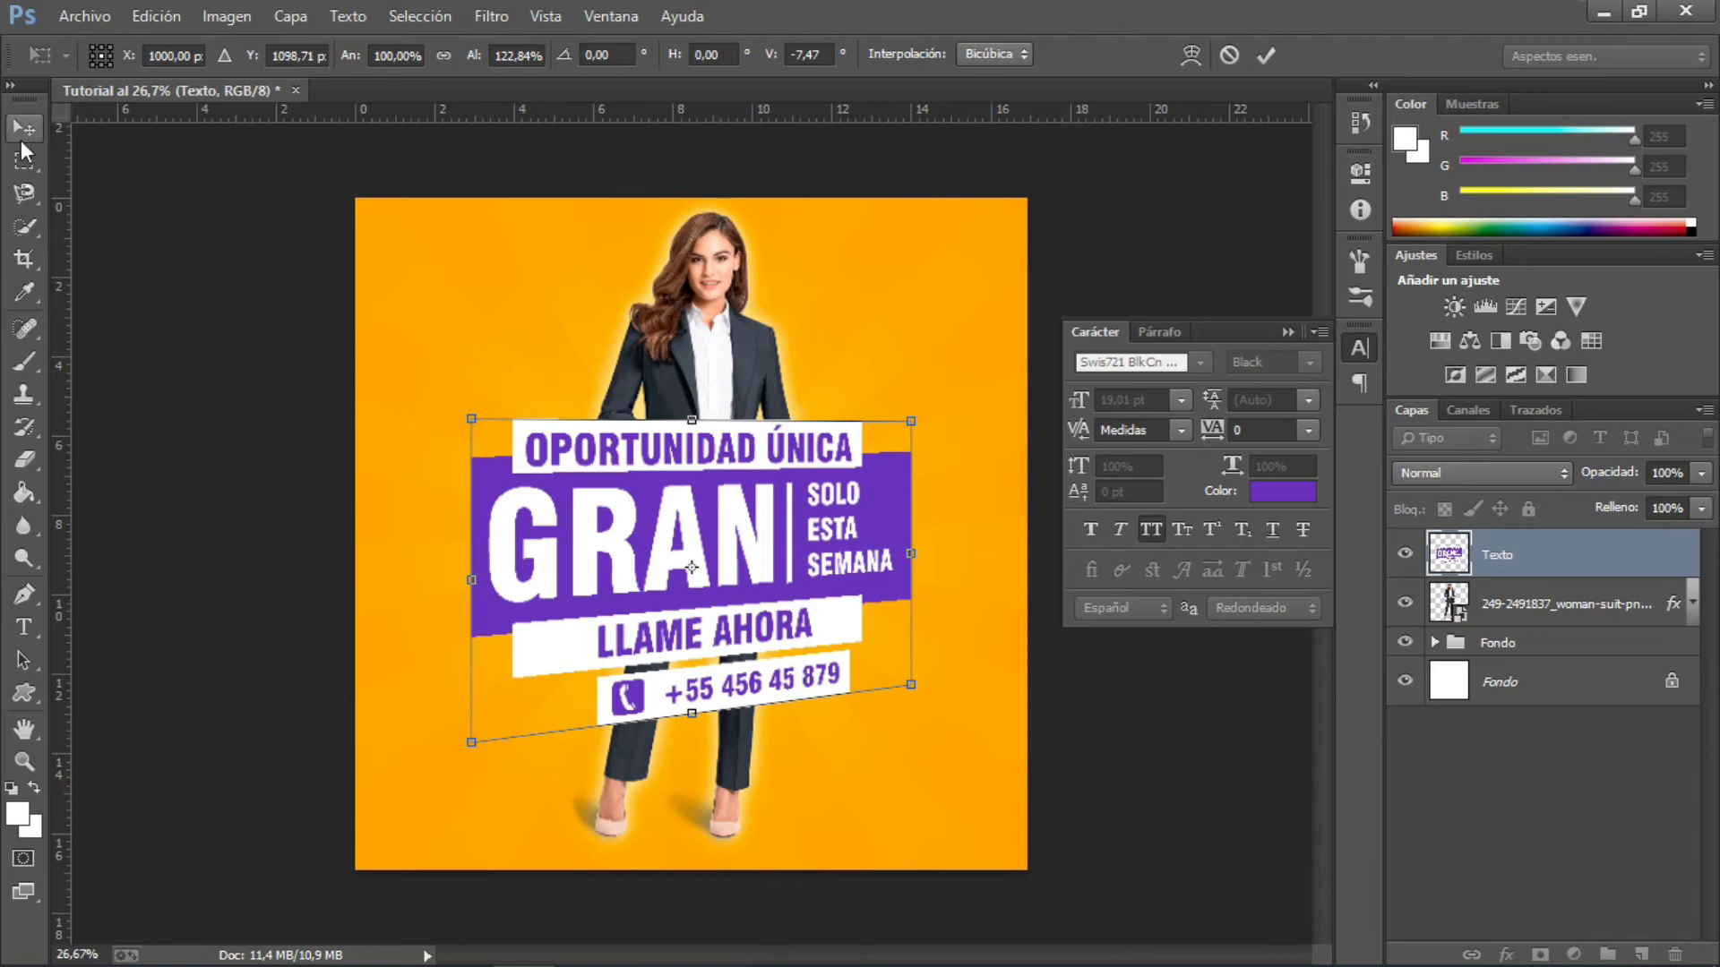
{"action": "left_click", "coordinate": [24, 191]}
{"action": "left_click", "coordinate": [766, 369]}
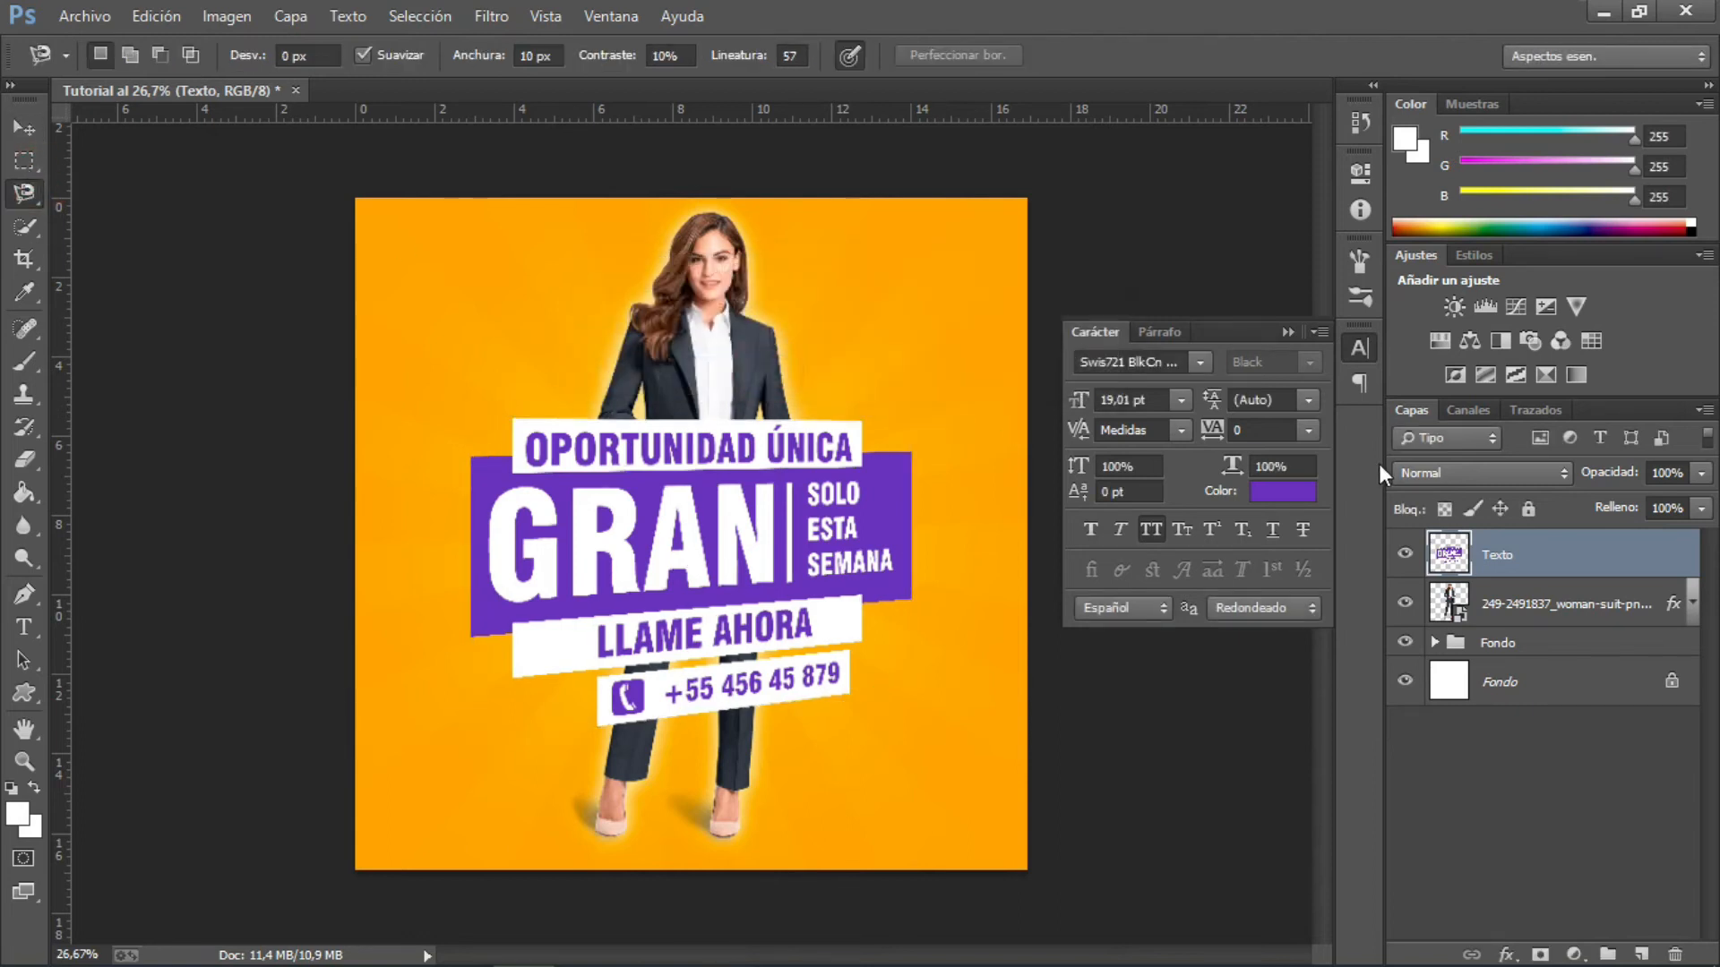
- Add a linear gradient overlay to the Texto layer with its angle set to 0°
{"action": "double_click", "coordinate": [1691, 545]}
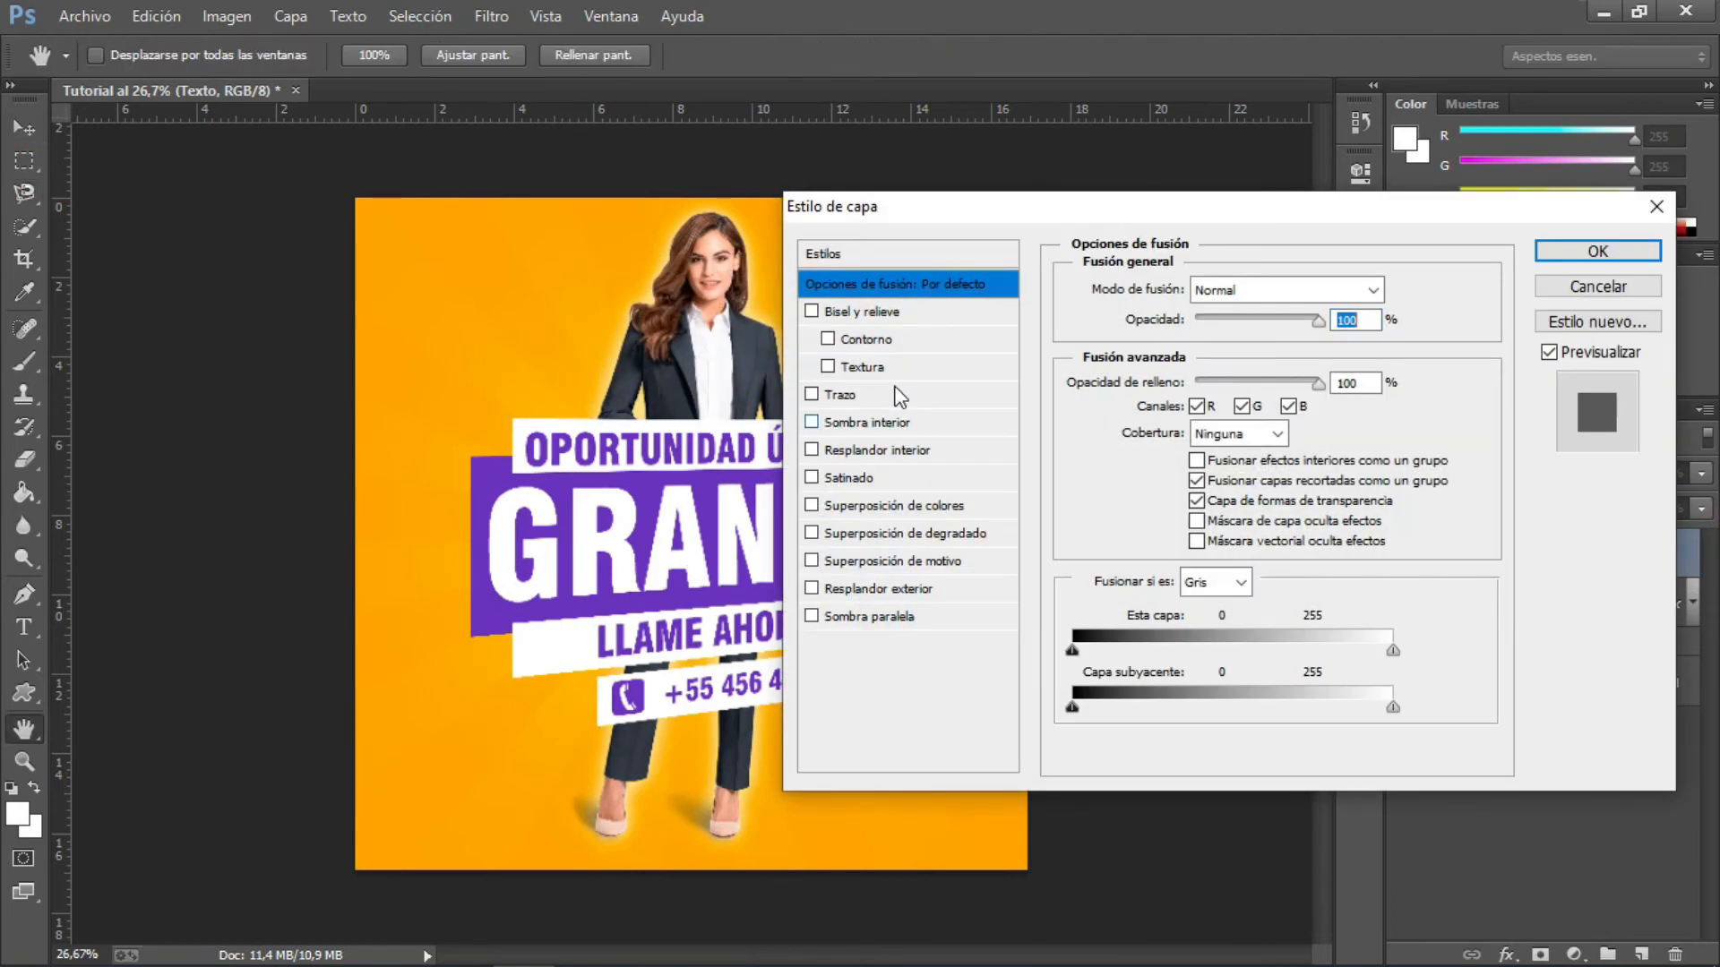
{"action": "left_click_drag", "start_coordinate": [1030, 210], "coordinate": [1148, 211]}
{"action": "left_click", "coordinate": [1036, 536]}
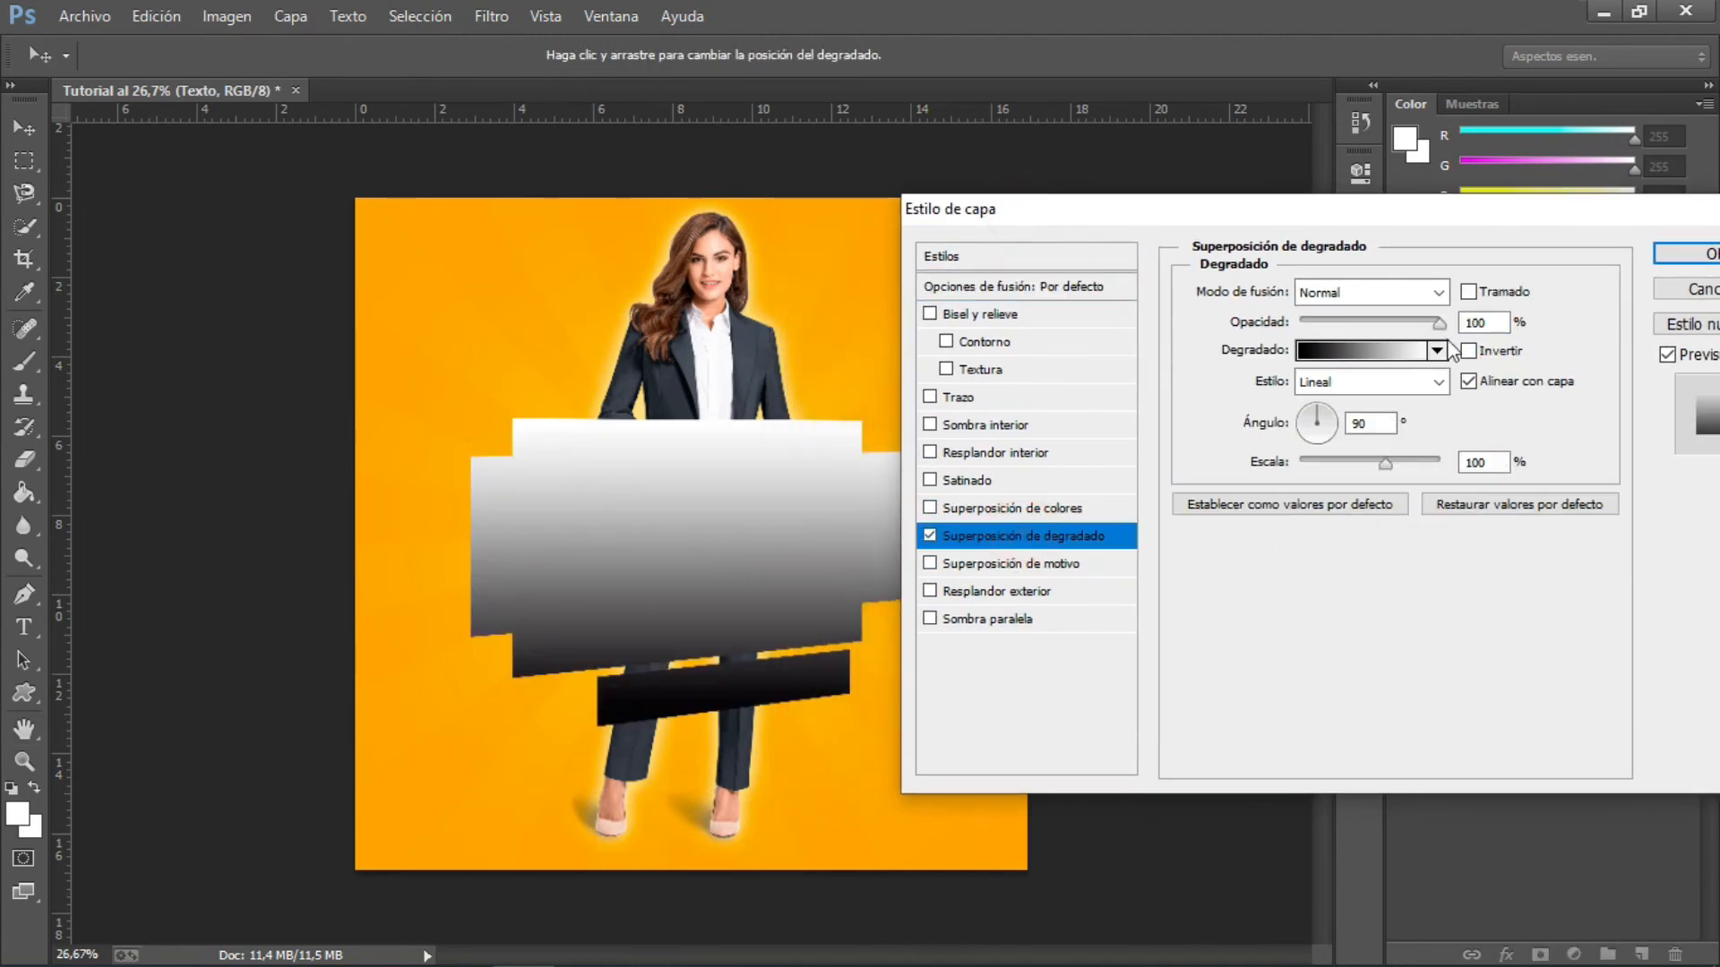
{"action": "left_click", "coordinate": [1340, 427]}
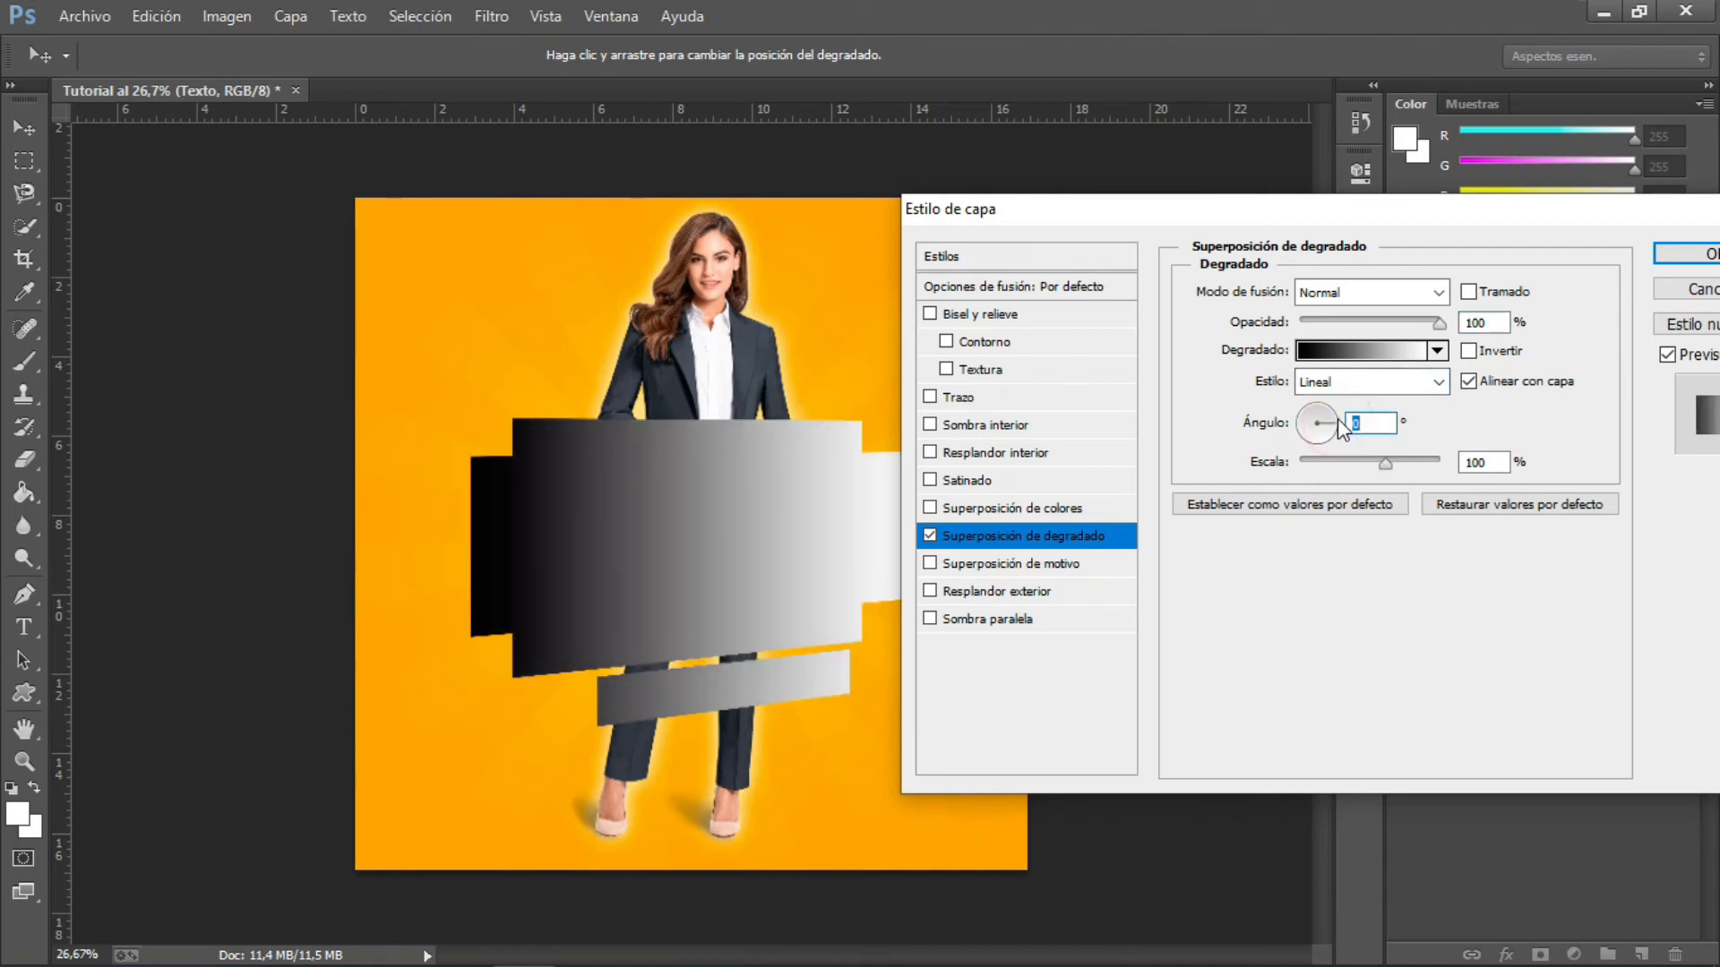
- Change the overlay gradient to the foreground-to-transparent preset and make both of its color stops black
{"action": "left_click", "coordinate": [1361, 350]}
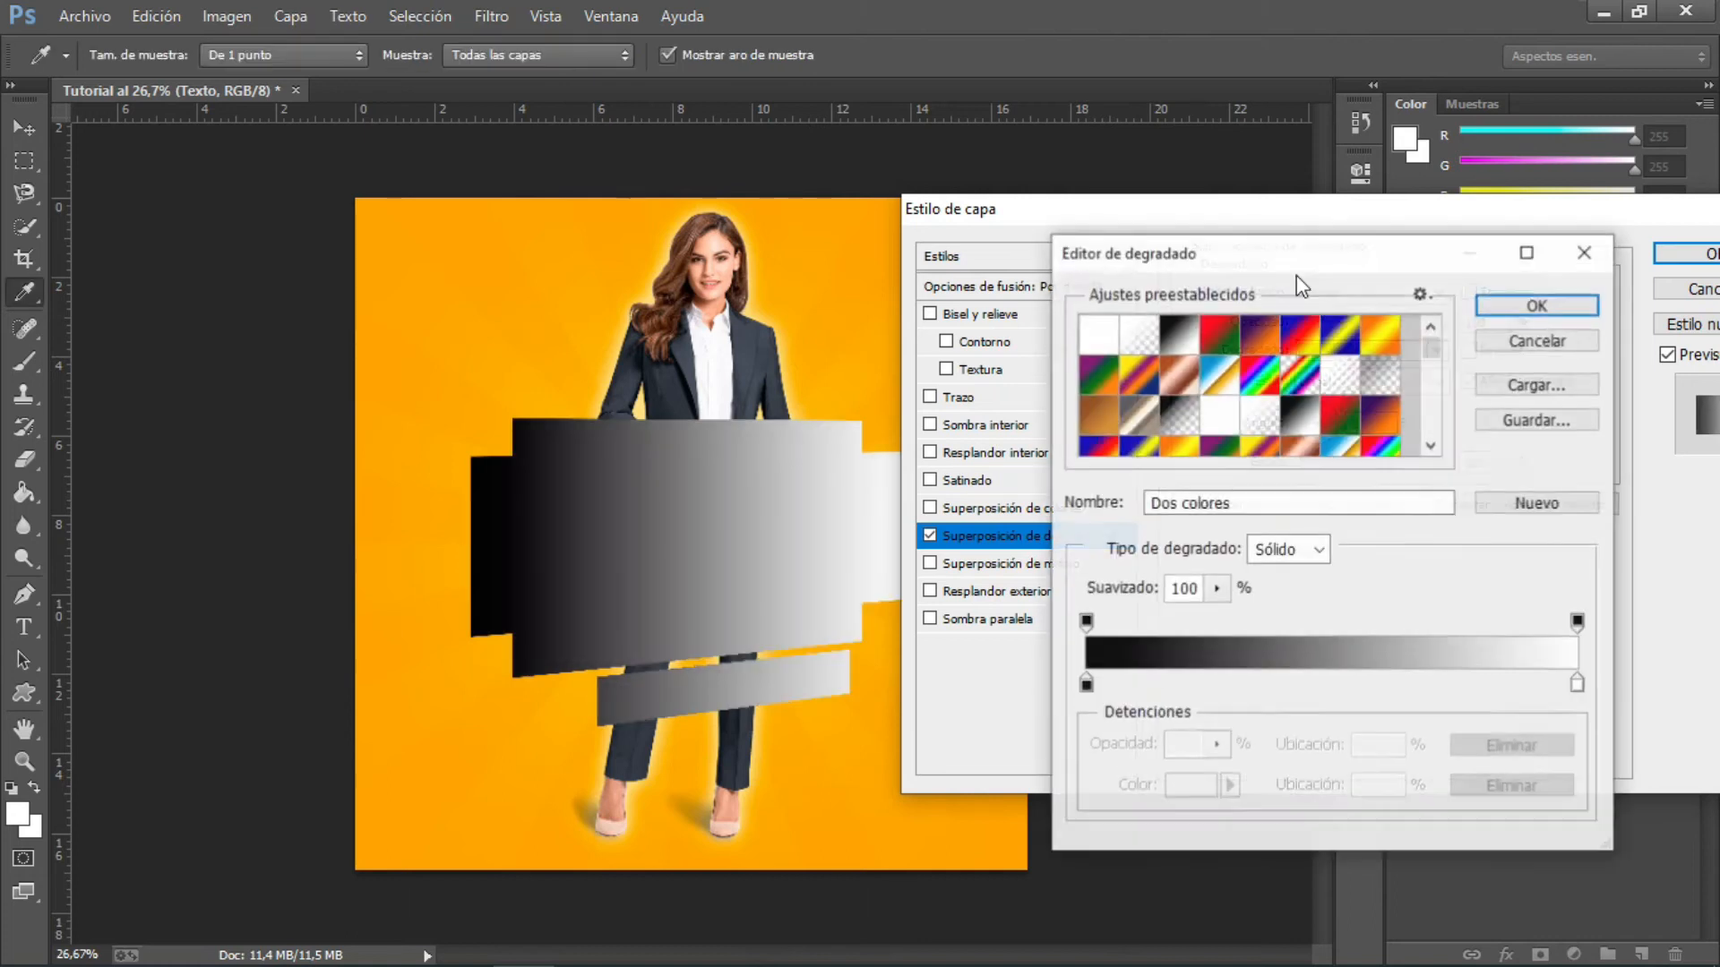
{"action": "left_click", "coordinate": [1141, 338]}
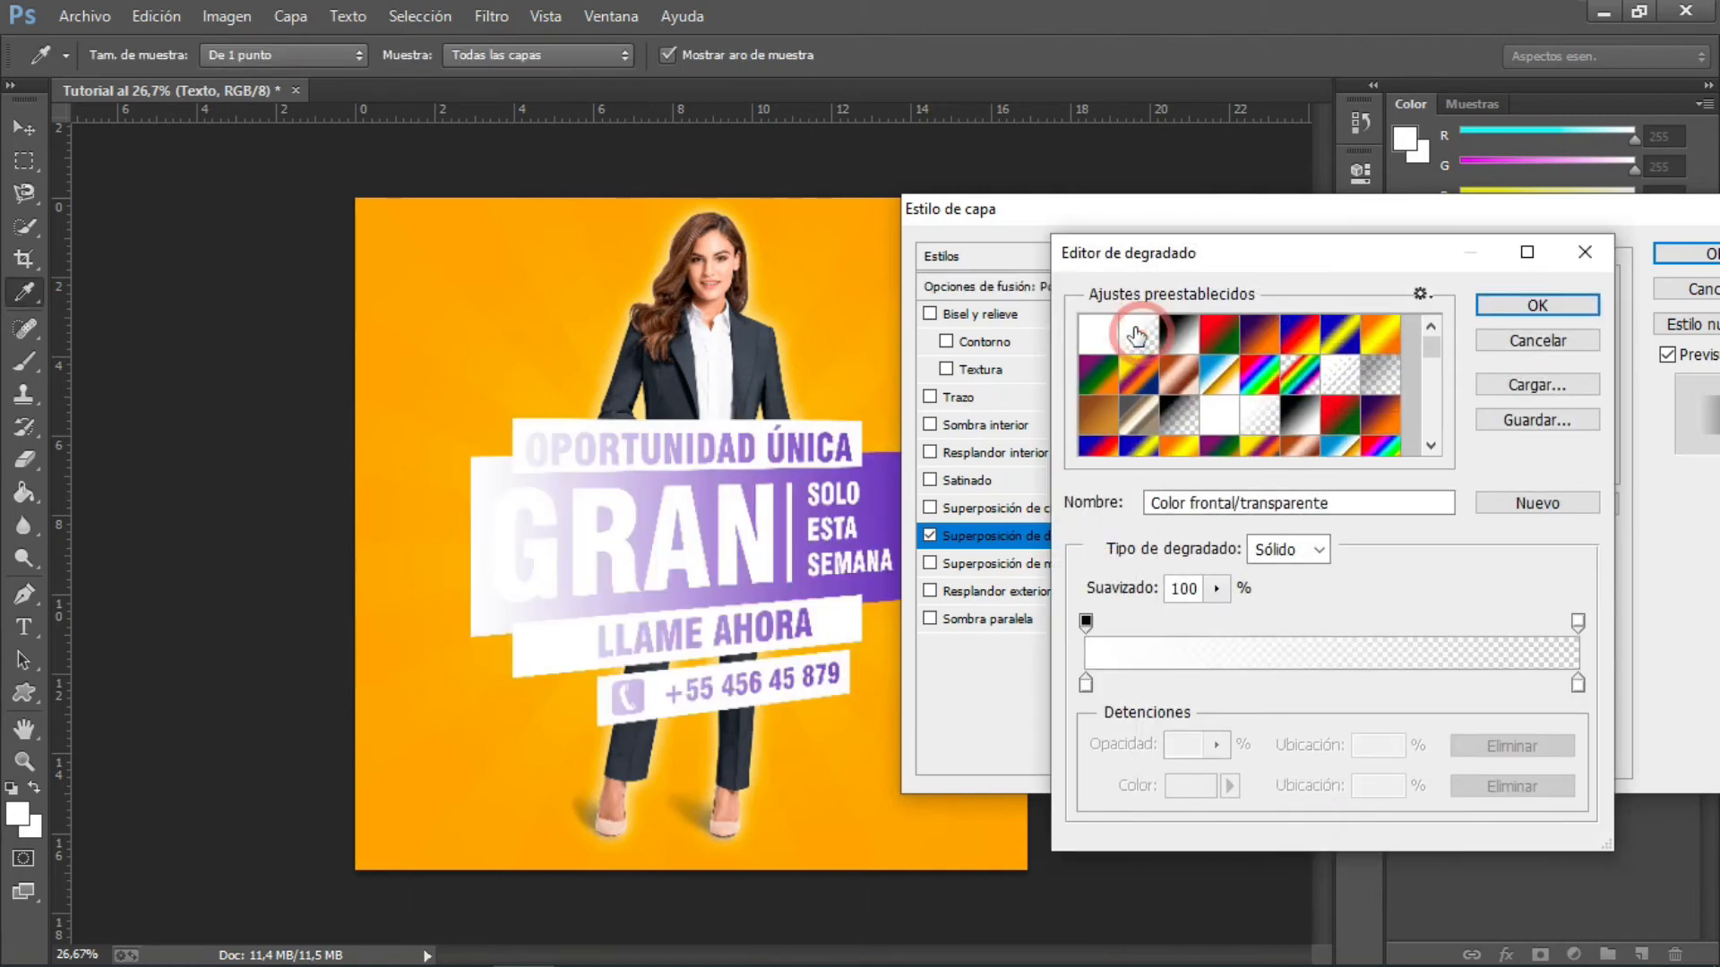
{"action": "double_click", "coordinate": [1086, 685]}
{"action": "left_click_drag", "start_coordinate": [894, 486], "coordinate": [864, 730]}
{"action": "left_click", "coordinate": [1493, 405]}
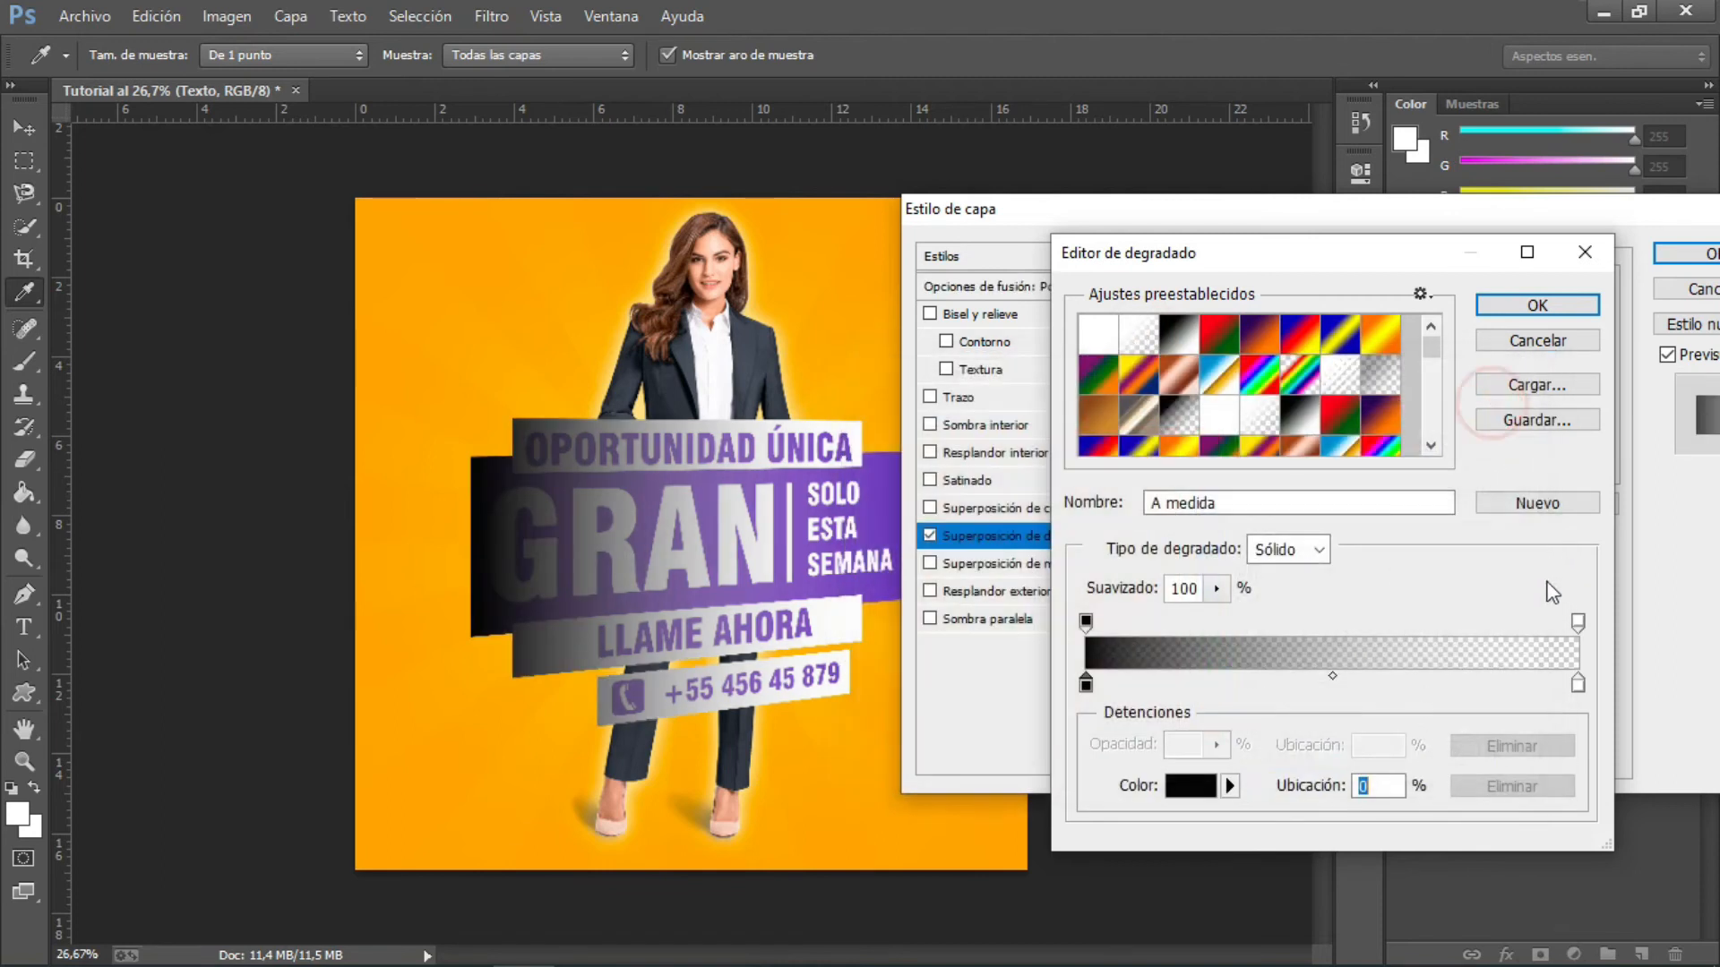
{"action": "double_click", "coordinate": [1578, 688]}
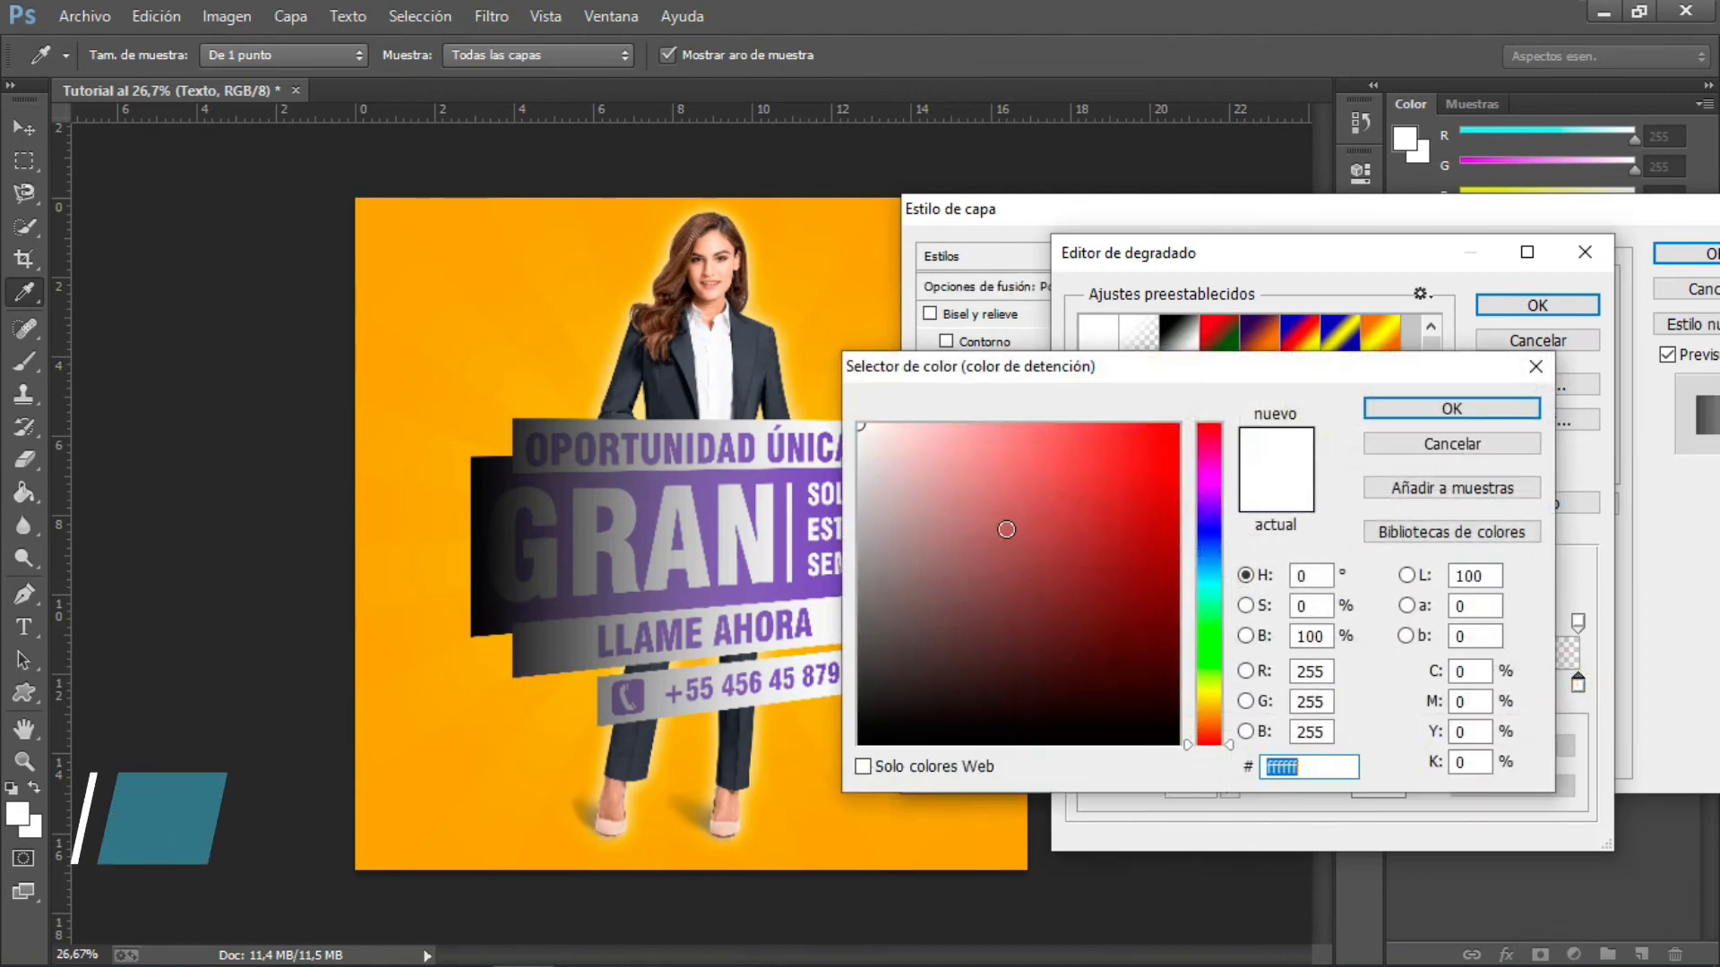
{"action": "left_click", "coordinate": [1483, 407]}
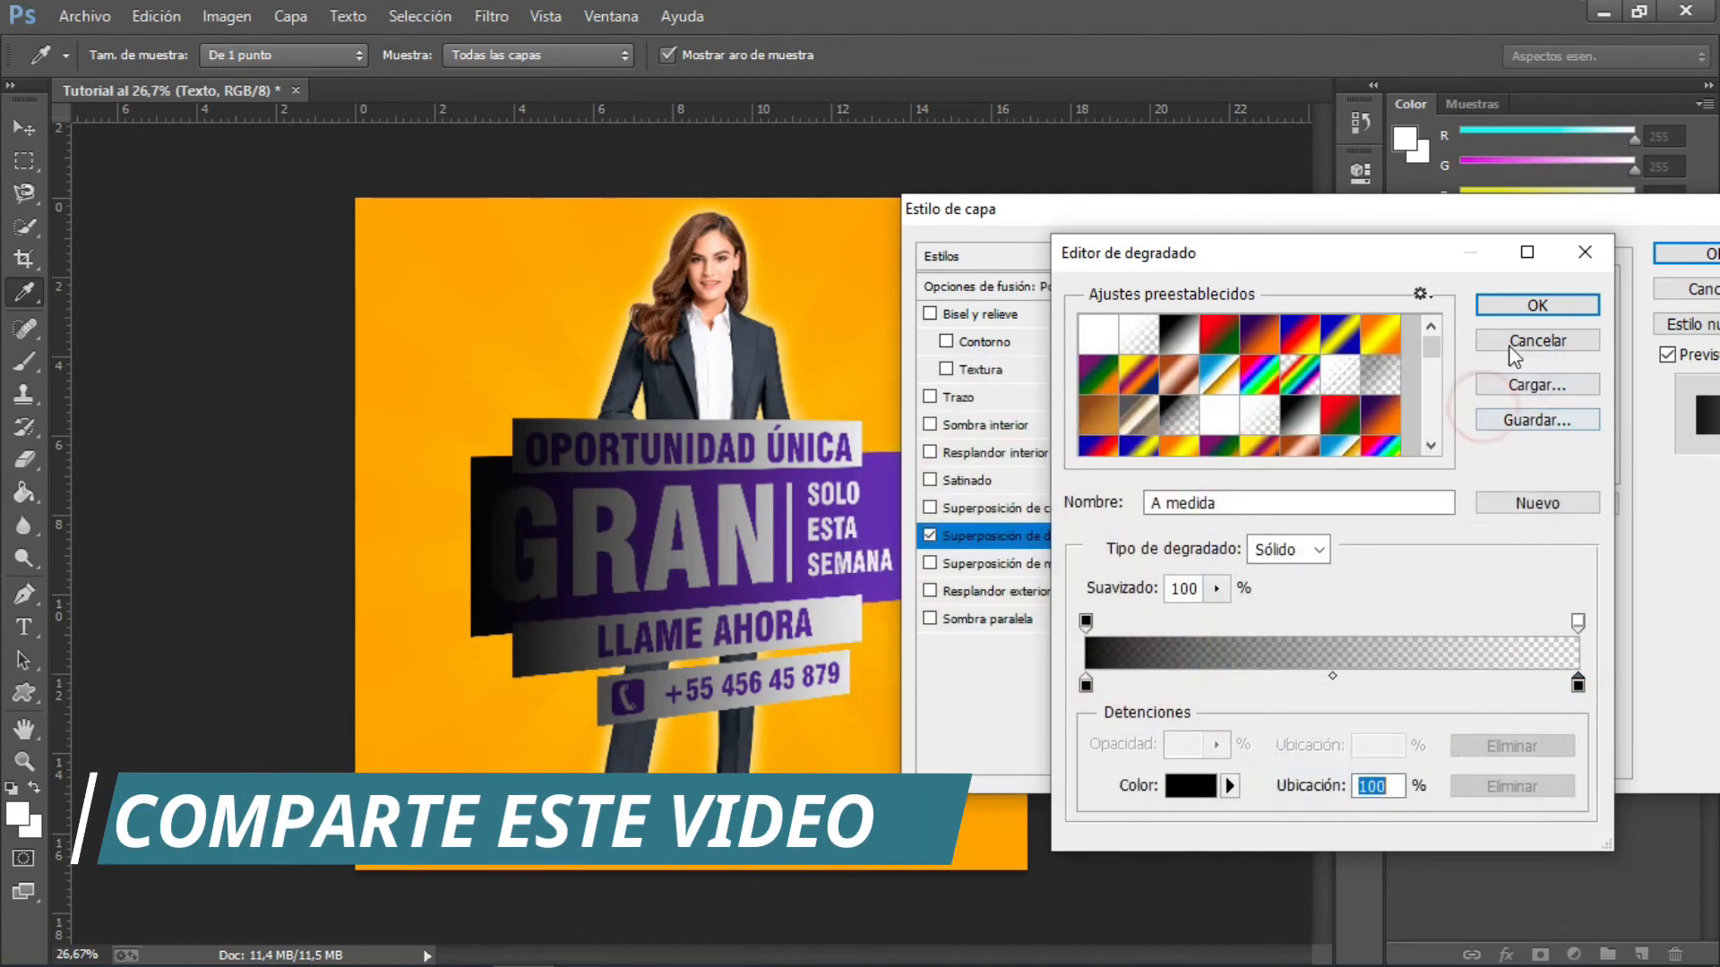
{"action": "left_click", "coordinate": [1528, 307]}
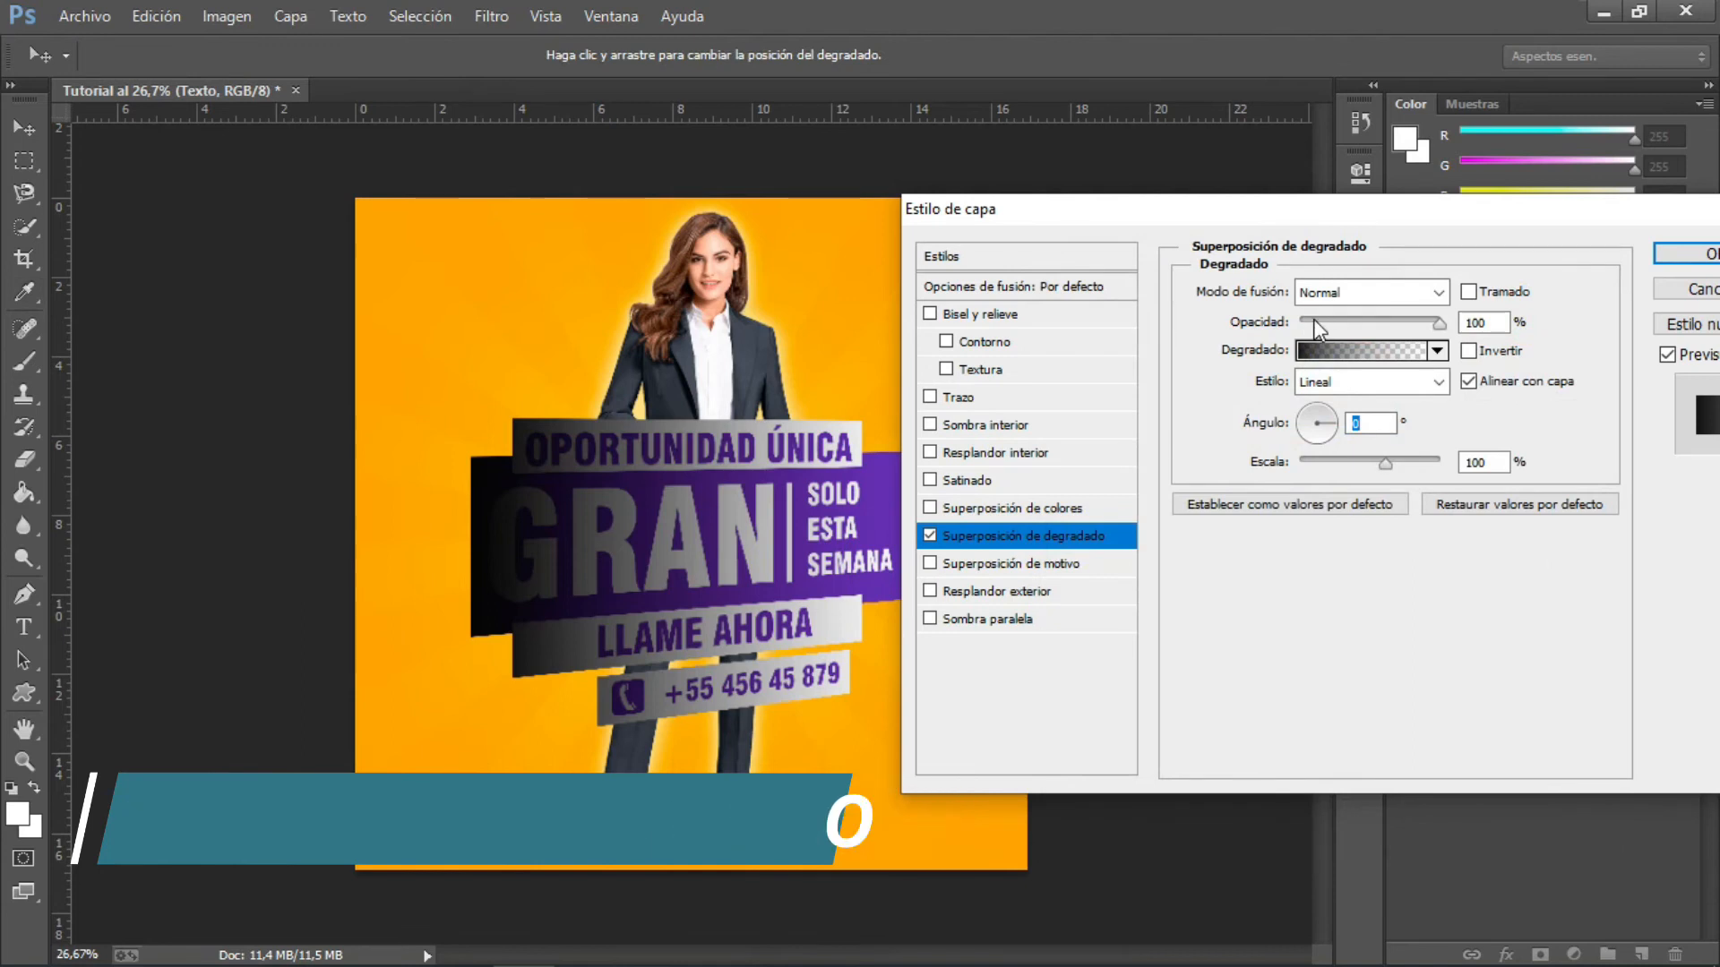
- Reduce the gradient overlay's opacity to 10% and apply the layer style
{"action": "left_click", "coordinate": [1312, 322]}
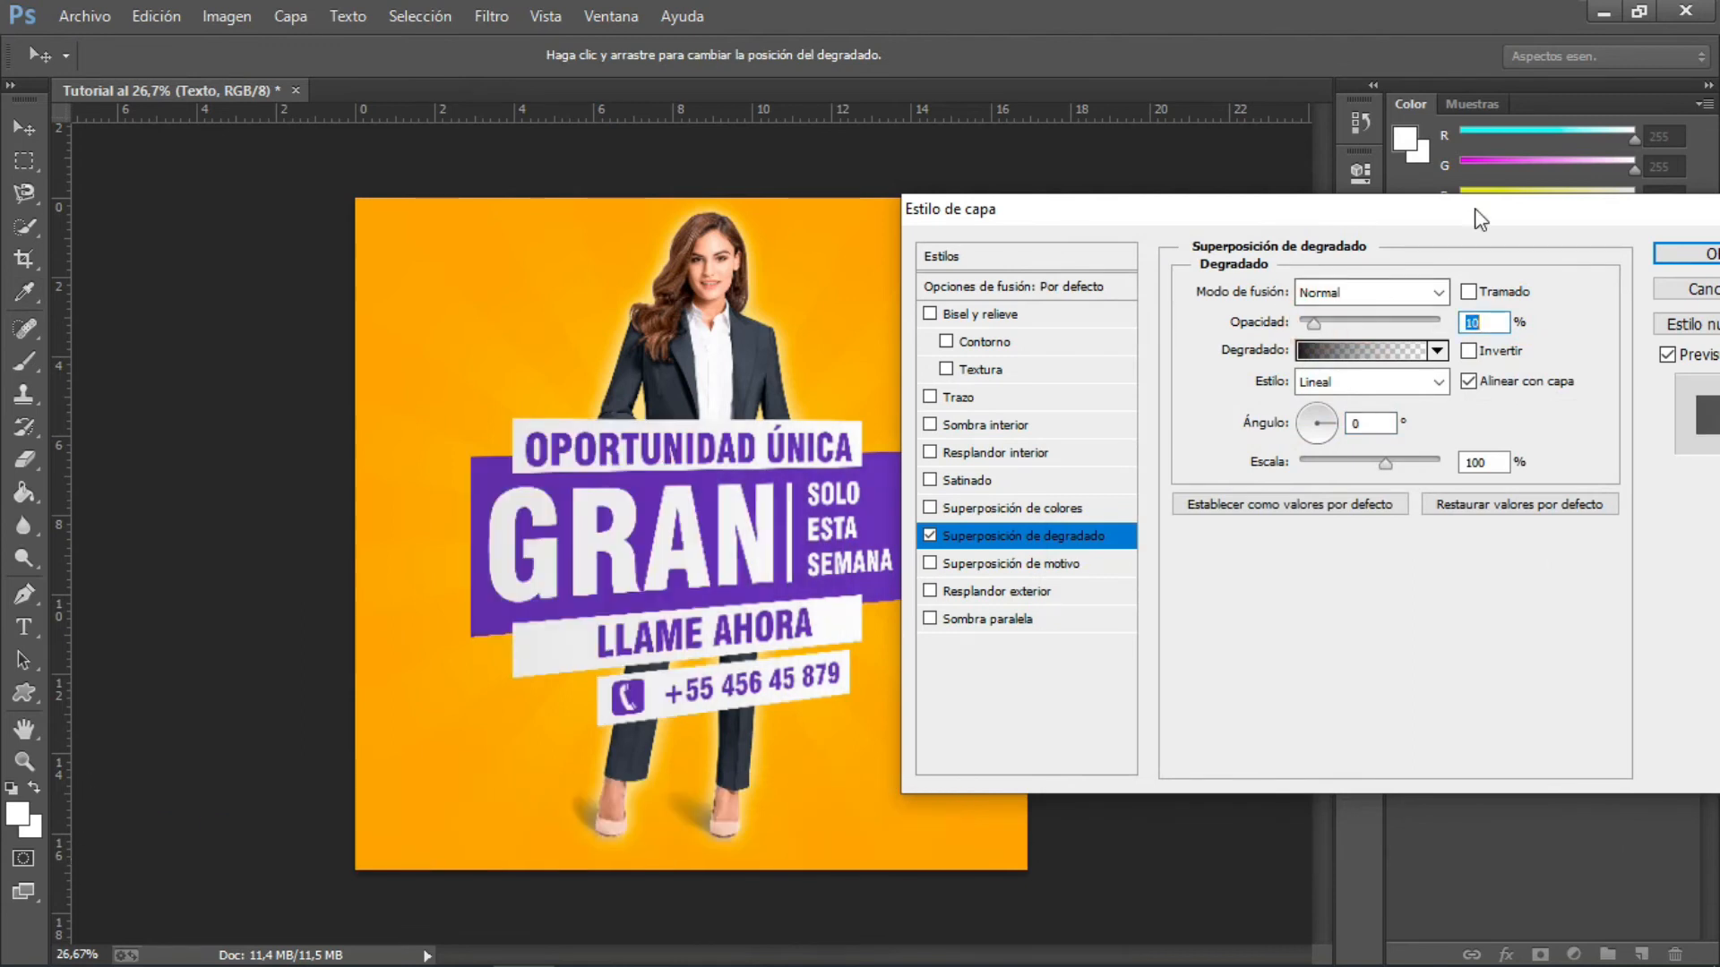
{"action": "left_click_drag", "start_coordinate": [1478, 210], "coordinate": [1392, 215]}
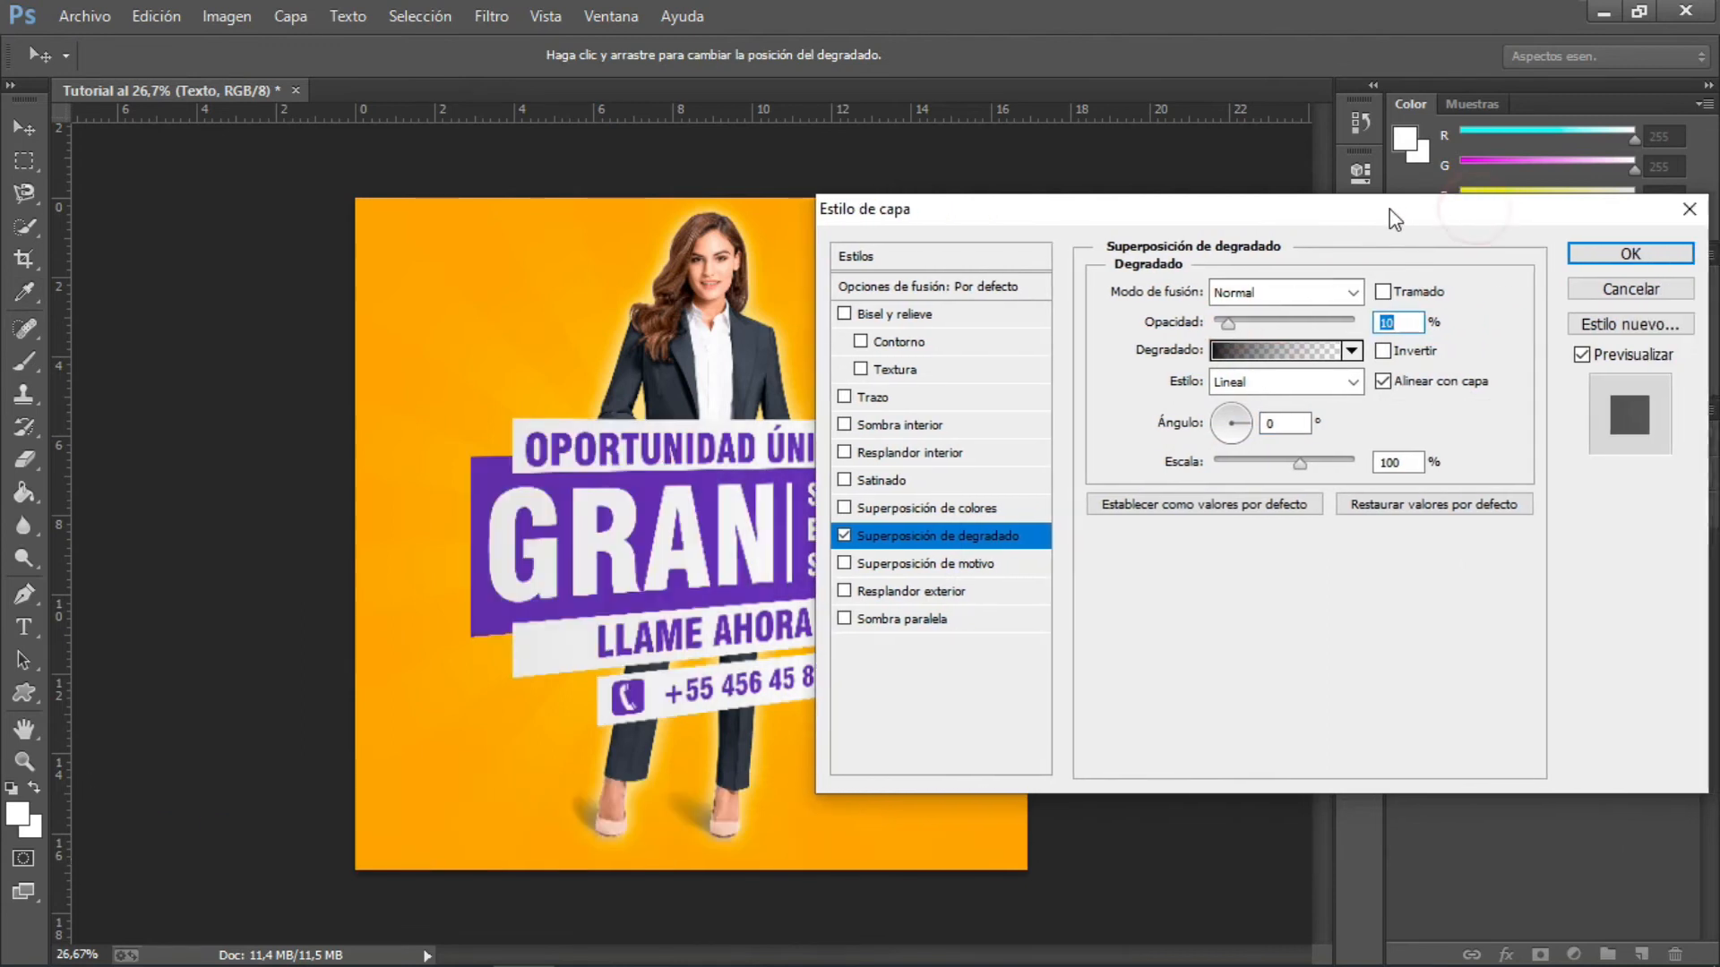
{"action": "left_click", "coordinate": [1601, 258]}
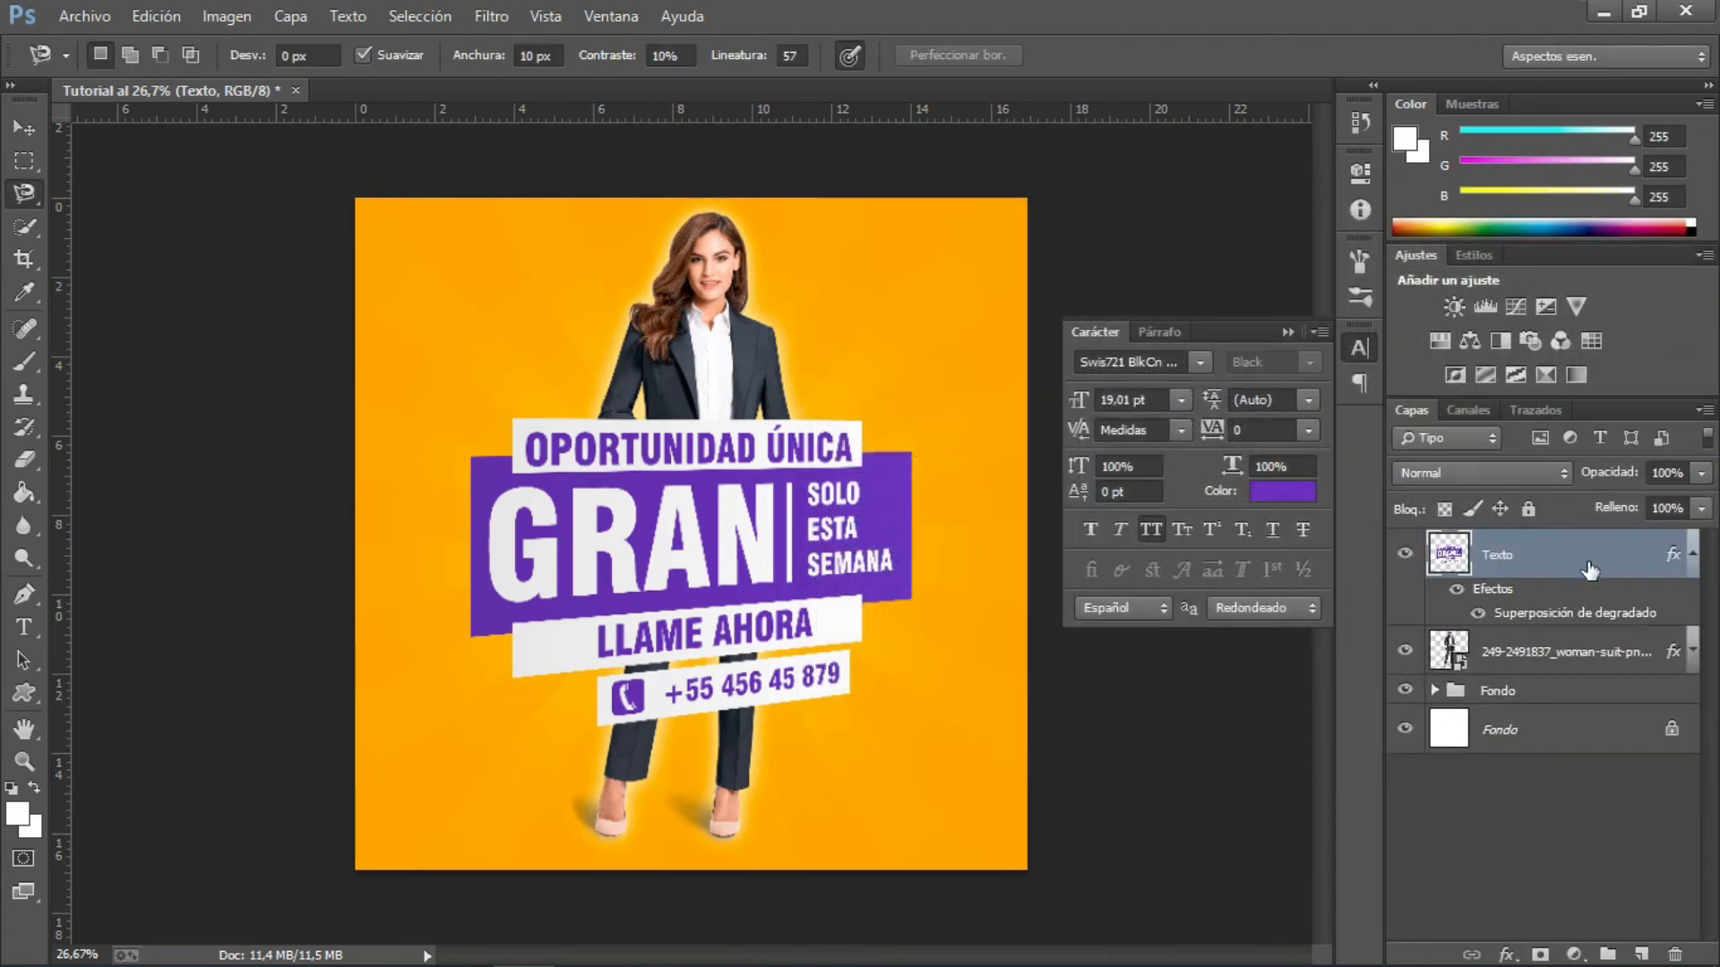
- Collapse the Texto layer's effects list and put the layer inside a new group
{"action": "left_click", "coordinate": [1693, 562]}
{"action": "left_click", "coordinate": [1608, 954]}
{"action": "left_click_drag", "start_coordinate": [1547, 588], "coordinate": [1548, 557]}
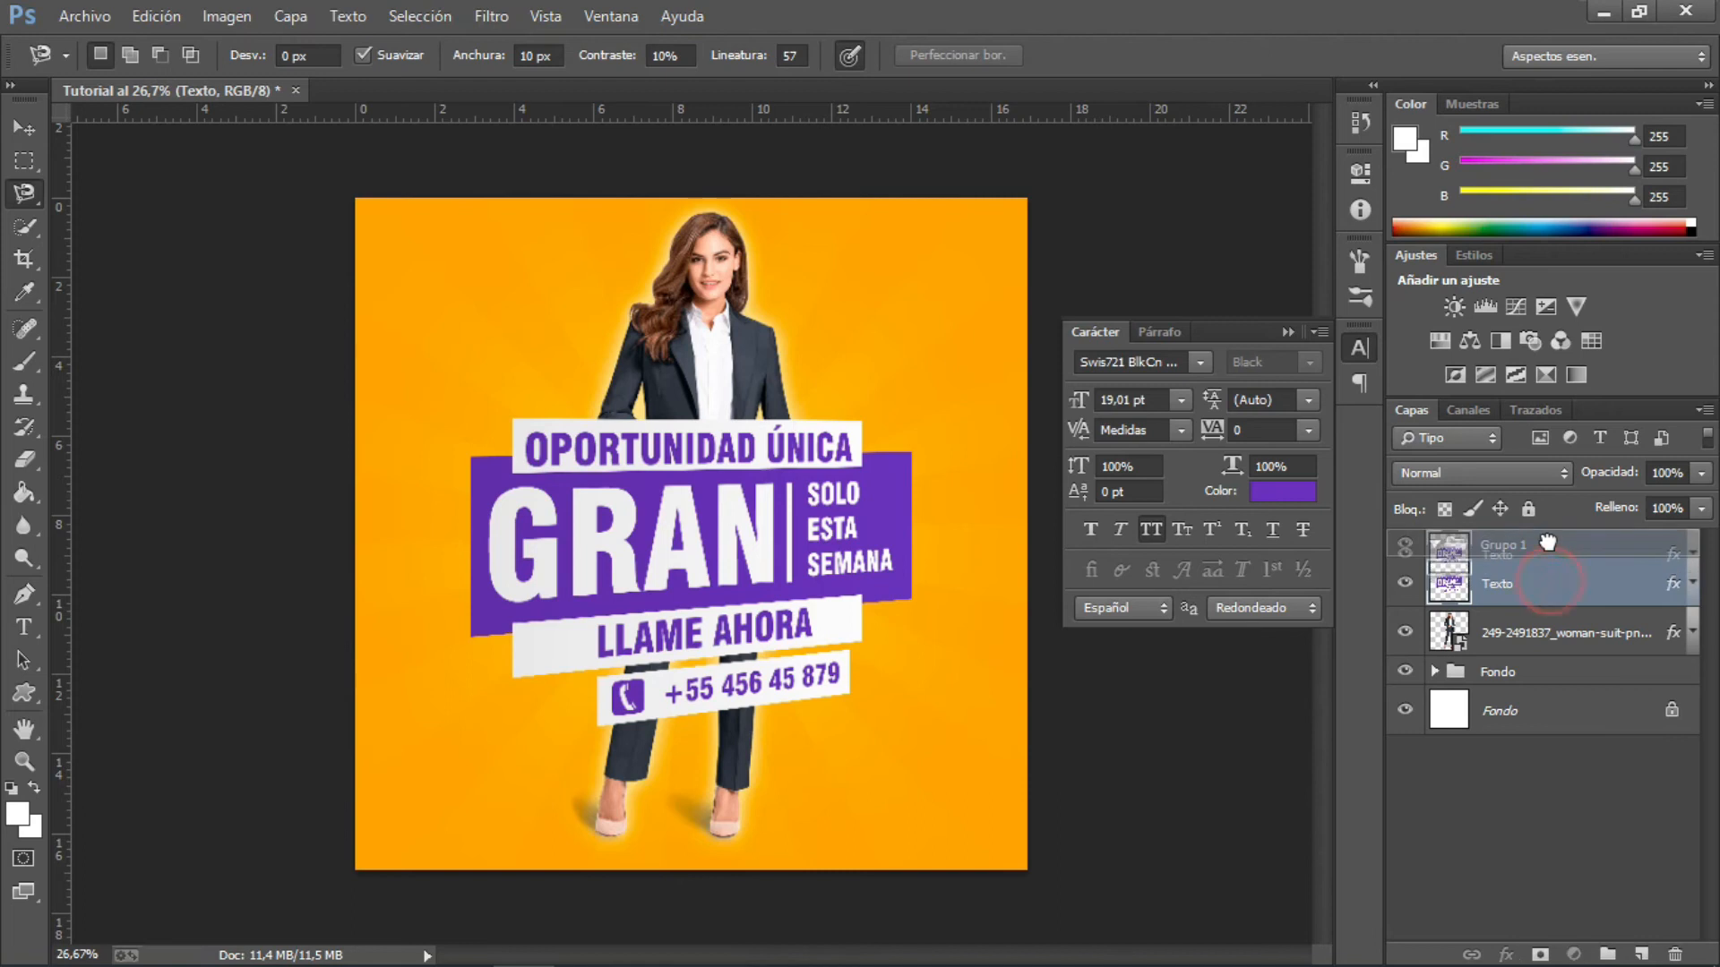
- Add a new layer beneath Texto inside the group and name it sombra
{"action": "left_click", "coordinate": [1637, 954]}
{"action": "left_click_drag", "start_coordinate": [1574, 573], "coordinate": [1585, 650]}
{"action": "double_click", "coordinate": [1514, 634]}
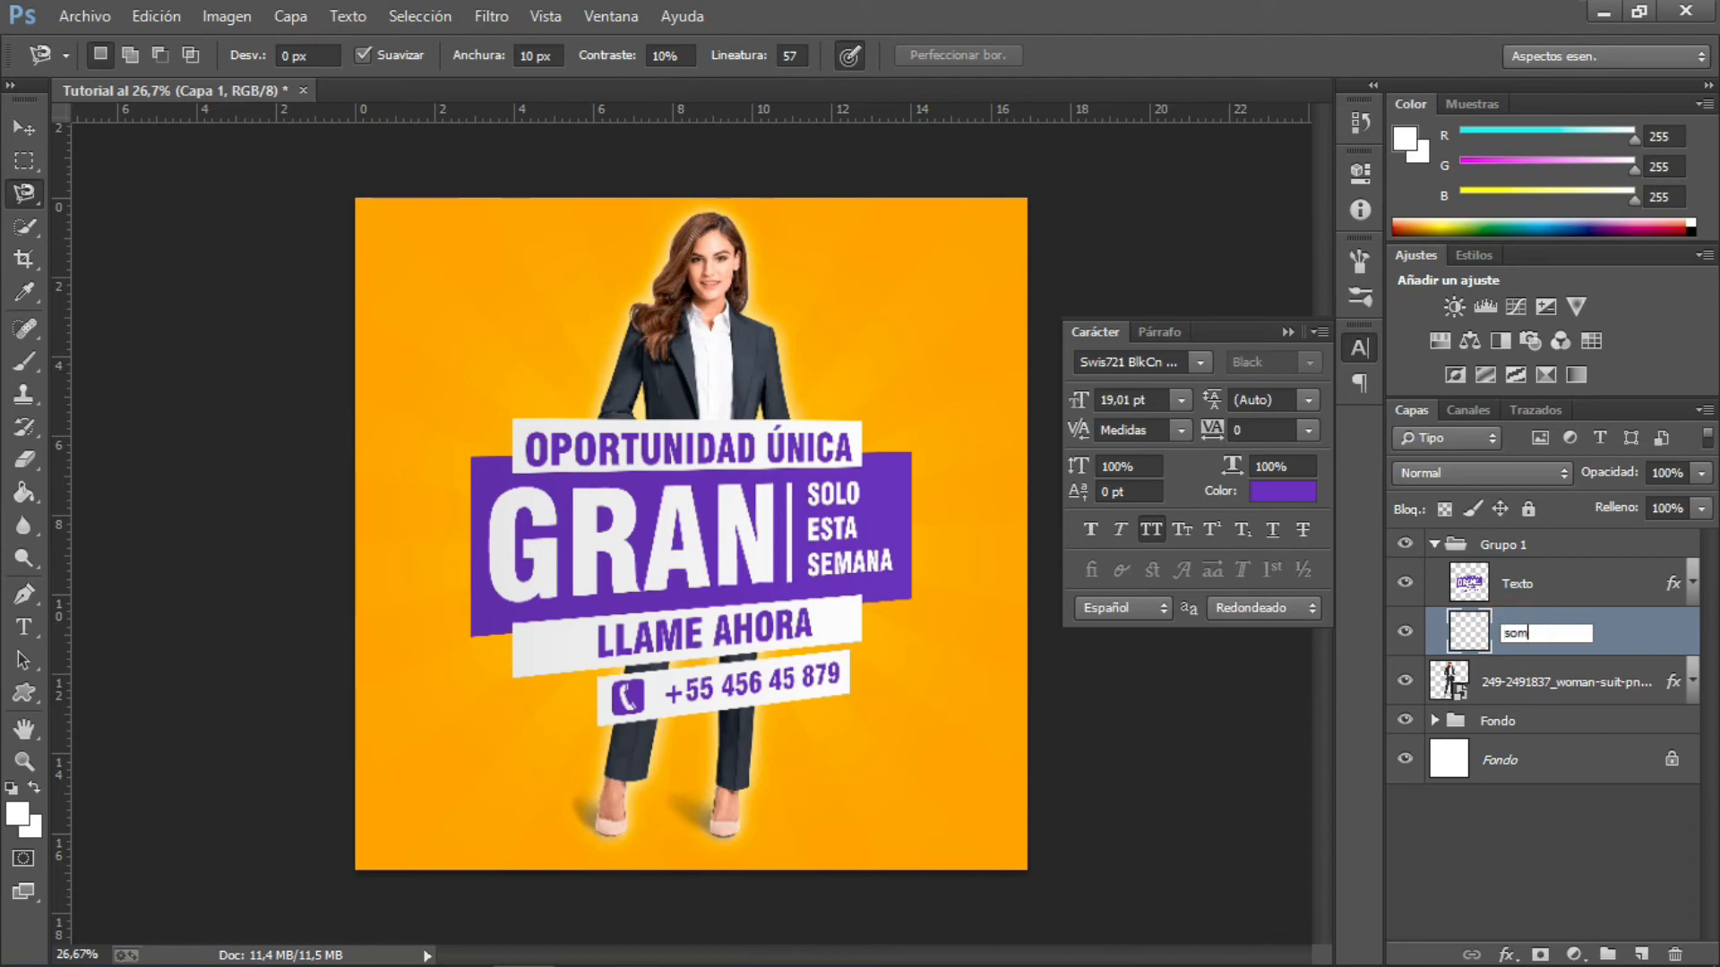
{"action": "key", "text": "Return"}
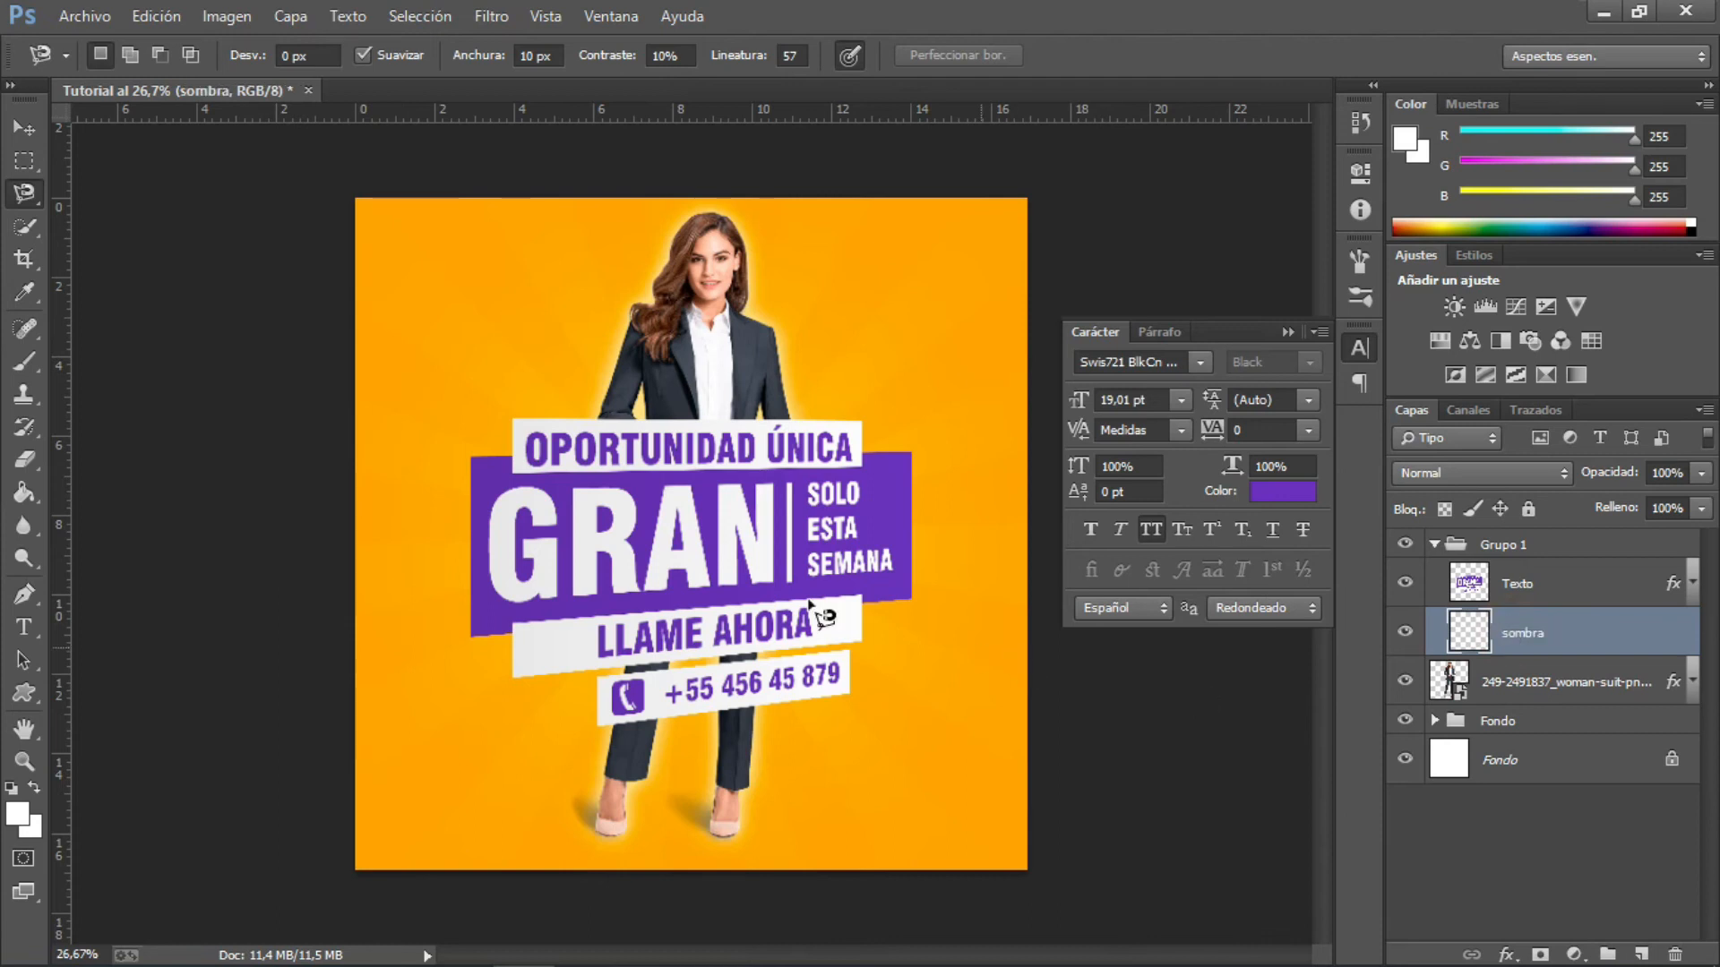
- Draw a wide, flat elliptical selection across the woman's ankles on the sombra layer
{"action": "left_click", "coordinate": [25, 161]}
{"action": "left_click", "coordinate": [121, 174]}
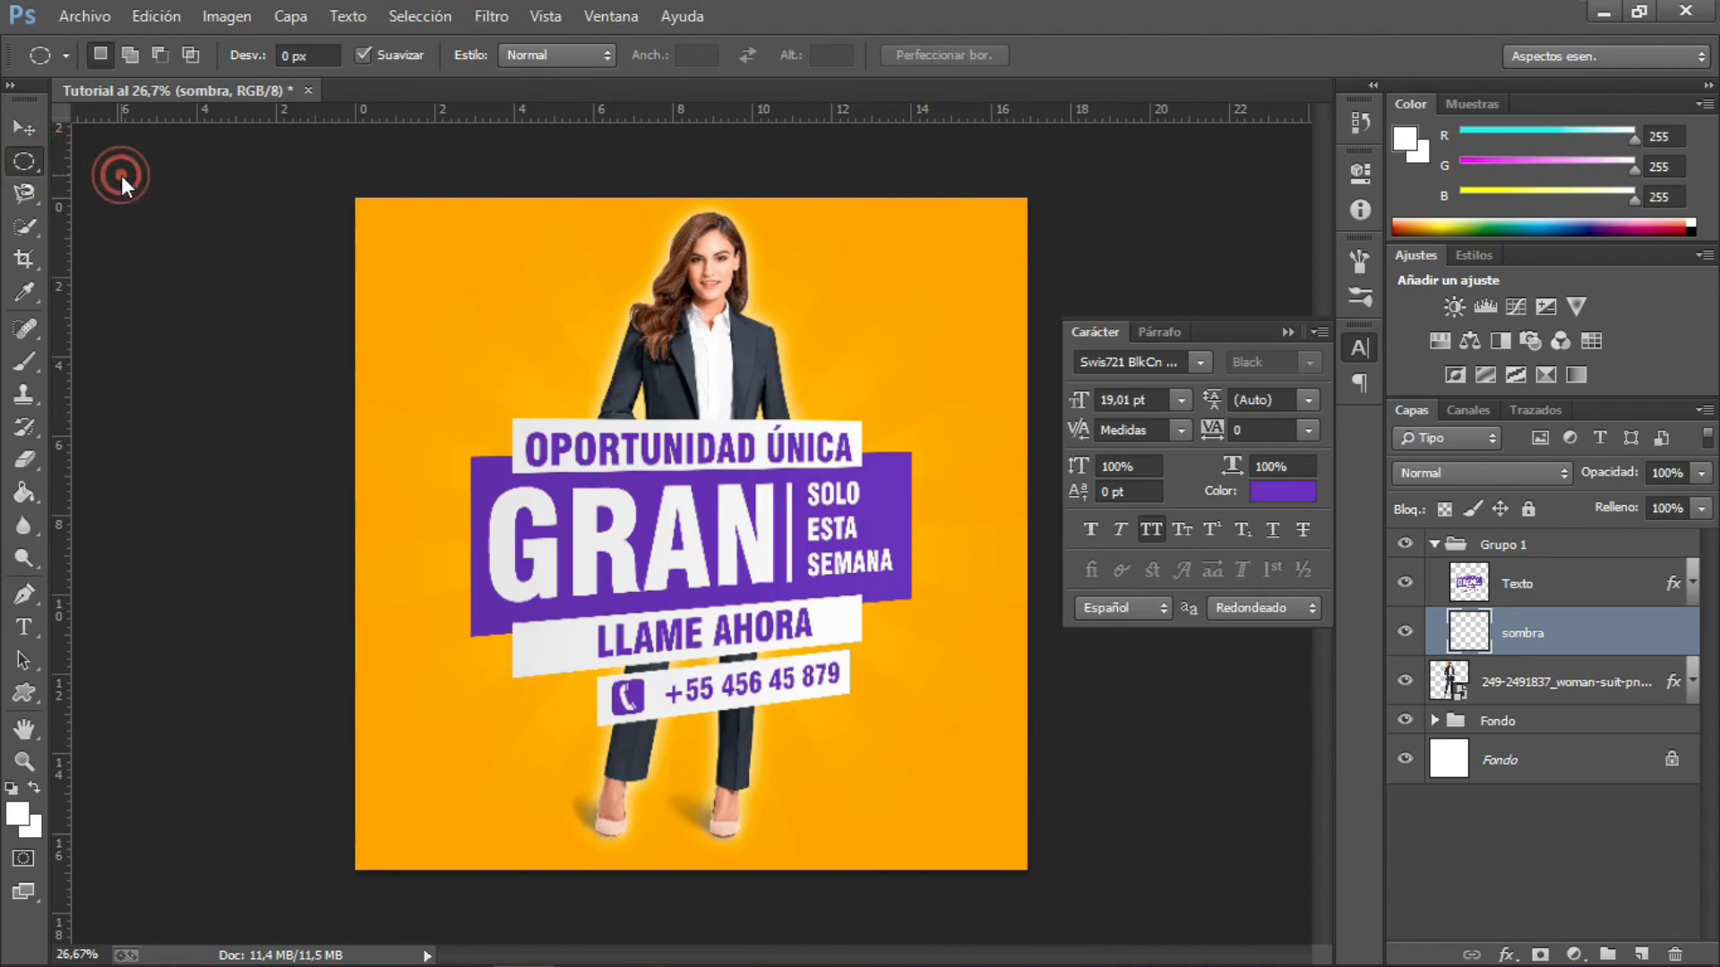
{"action": "left_click_drag", "start_coordinate": [481, 771], "coordinate": [873, 794]}
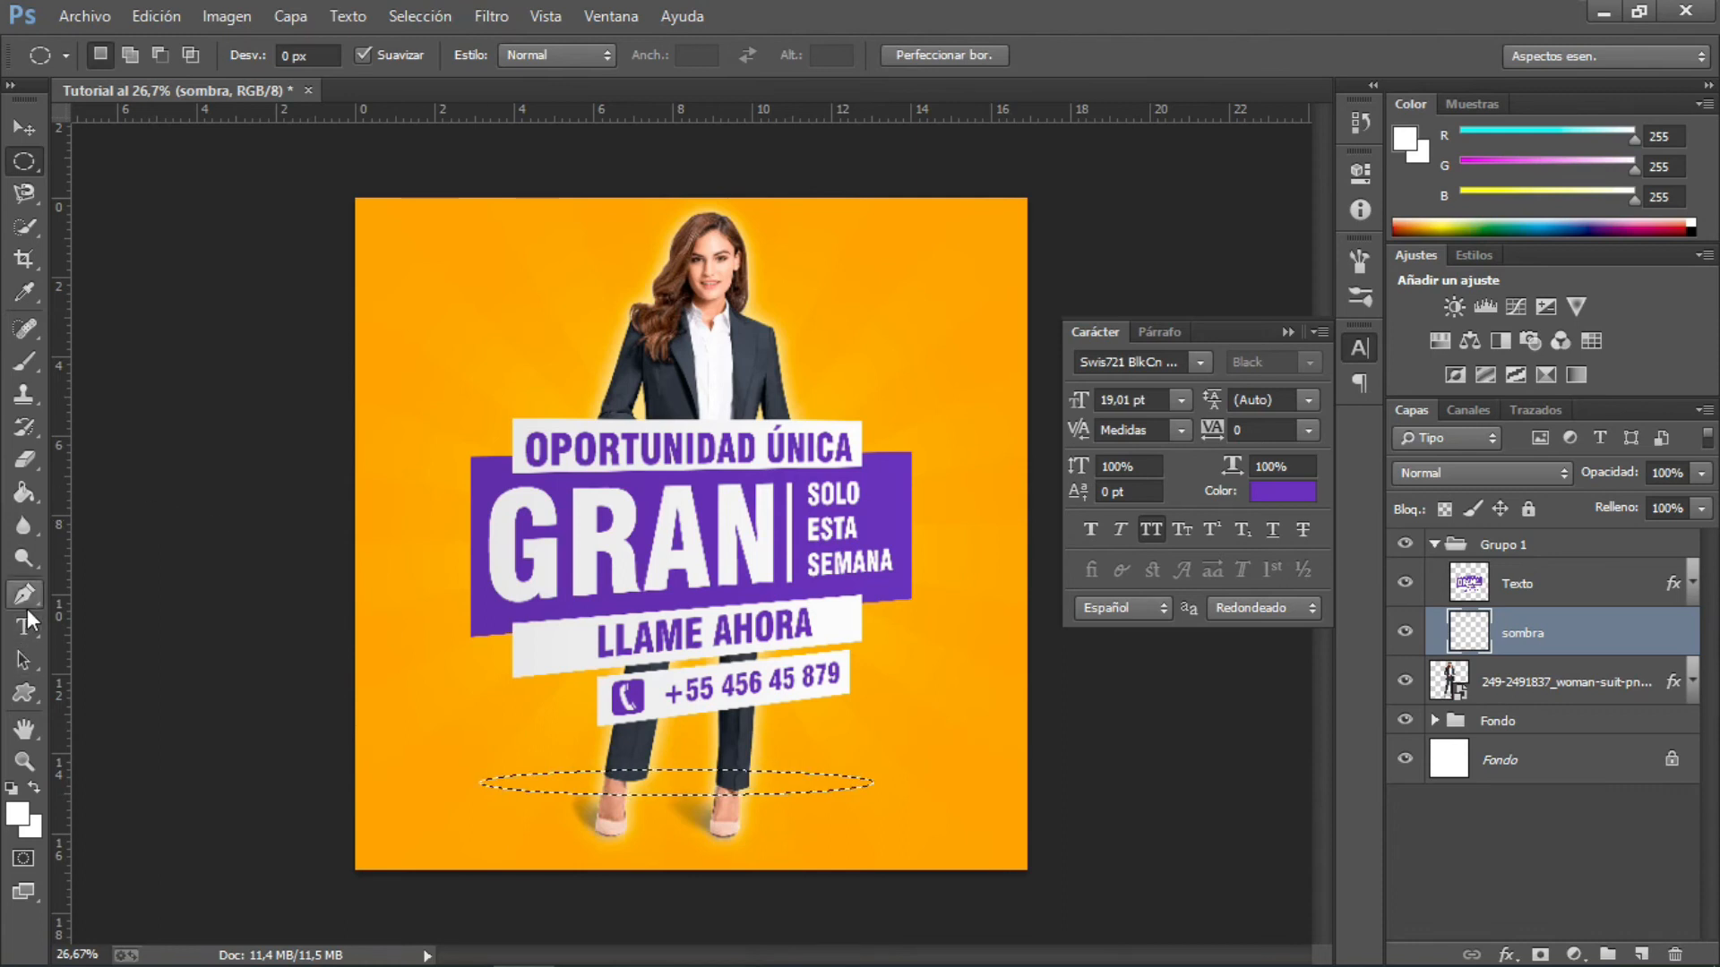
- Fill the elliptical selection with black (000000) using the Paint Bucket, and deselect it
{"action": "left_click", "coordinate": [24, 492]}
{"action": "left_click", "coordinate": [17, 814]}
{"action": "type", "text": "000000"}
{"action": "left_click", "coordinate": [1433, 412]}
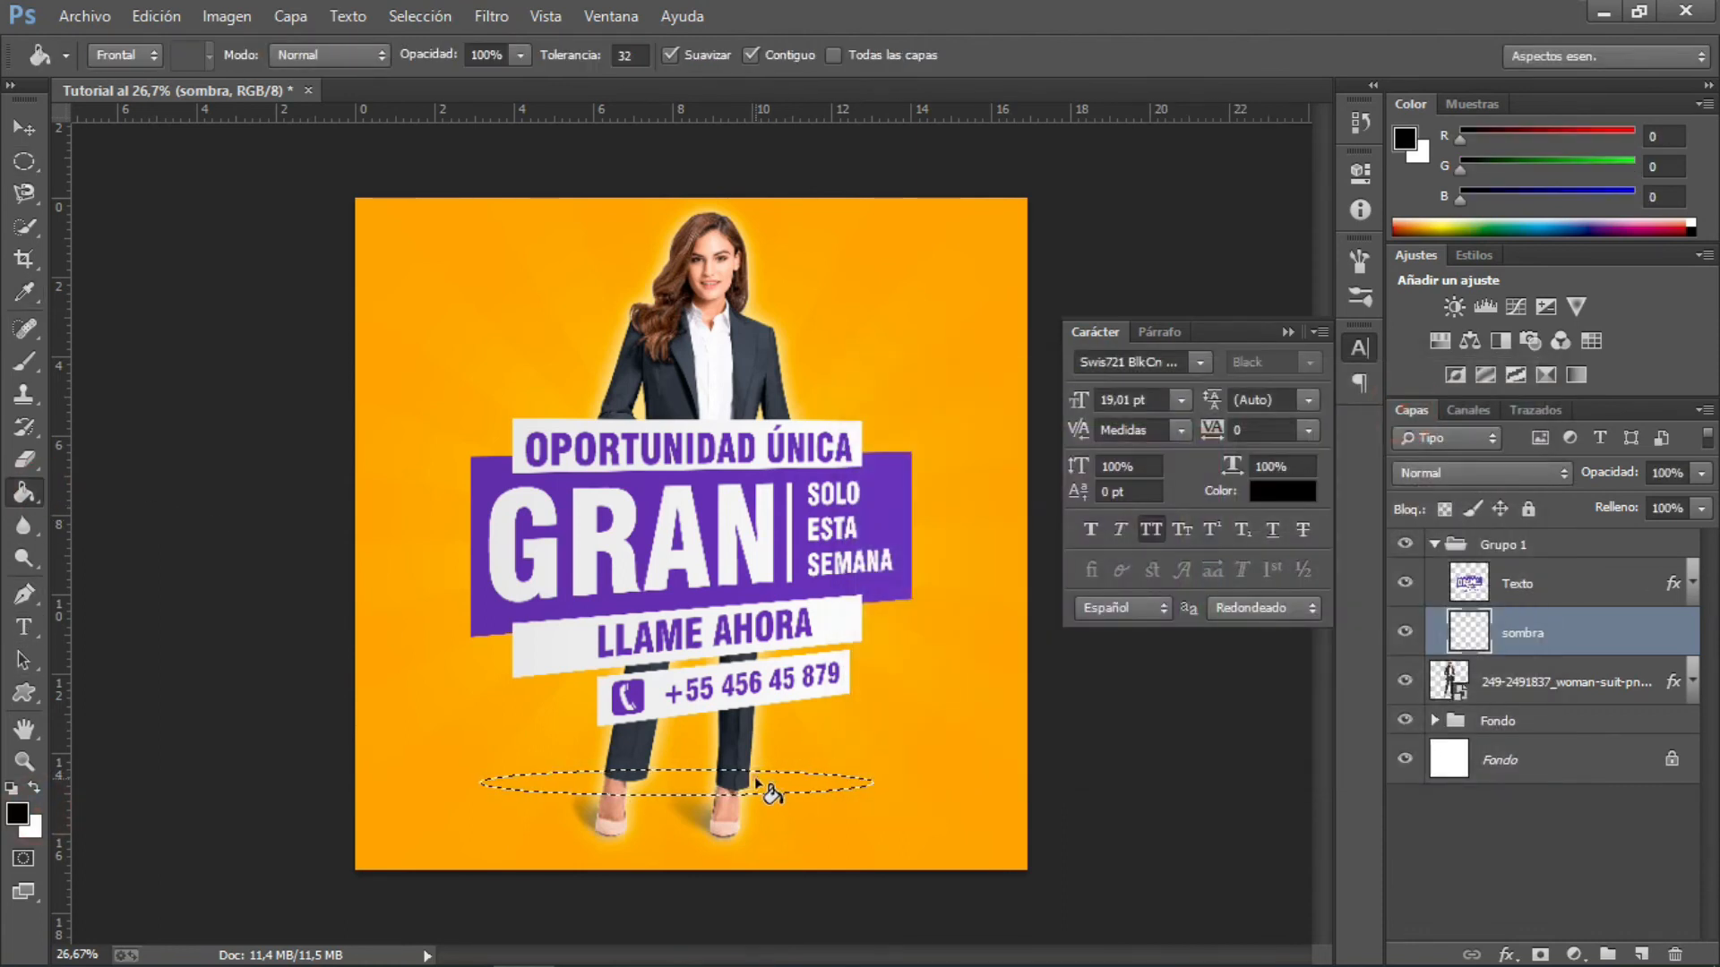
{"action": "left_click", "coordinate": [770, 793]}
{"action": "key", "text": "ctrl+d"}
{"action": "left_click", "coordinate": [24, 161]}
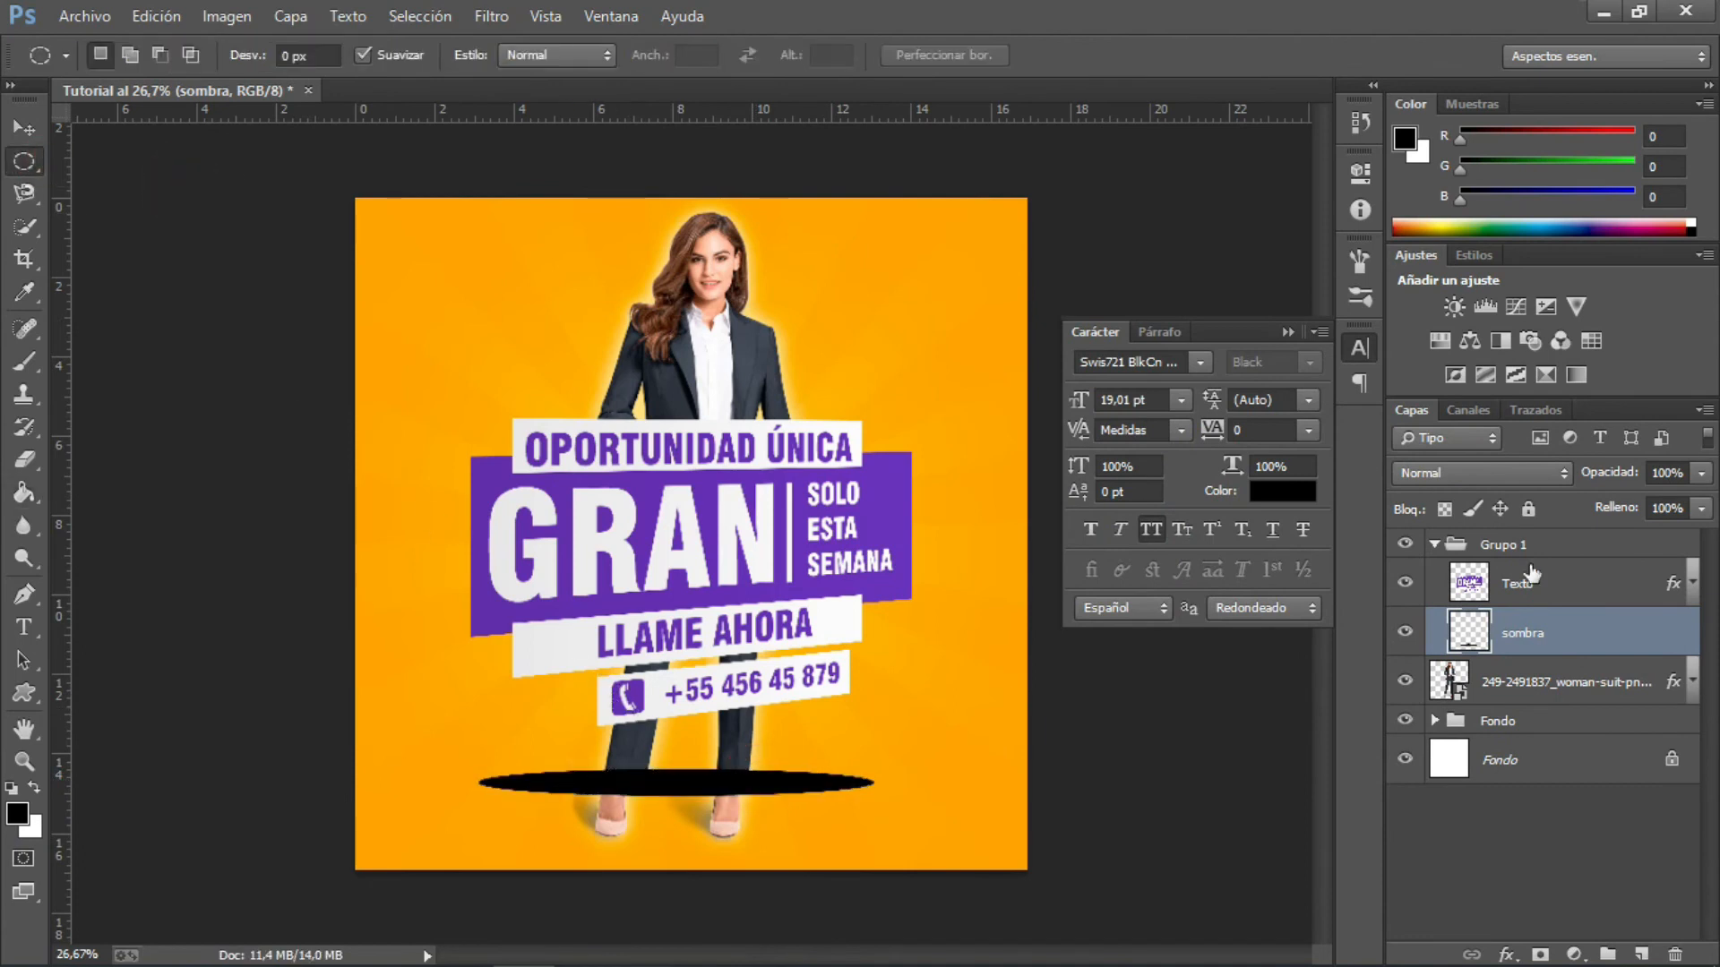
- Apply a Gaussian blur with a radius of 46,9 pixels to the black ellipse on the sombra layer
{"action": "left_click", "coordinate": [502, 18]}
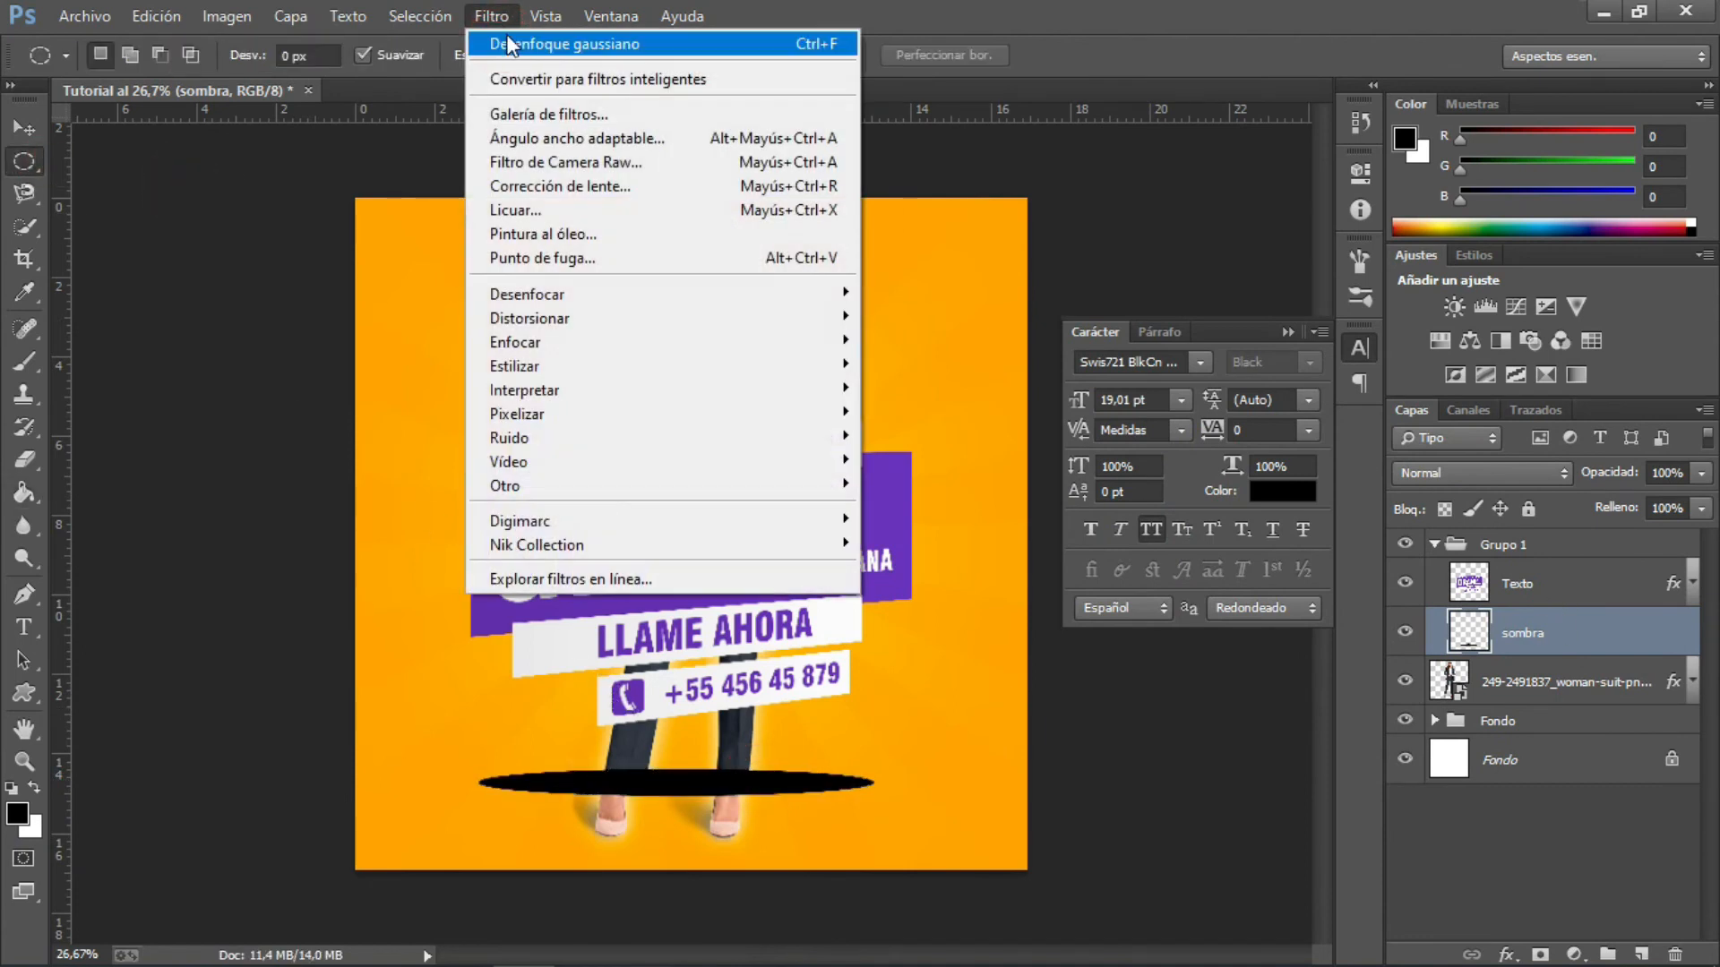
{"action": "mouse_move", "coordinate": [777, 303]}
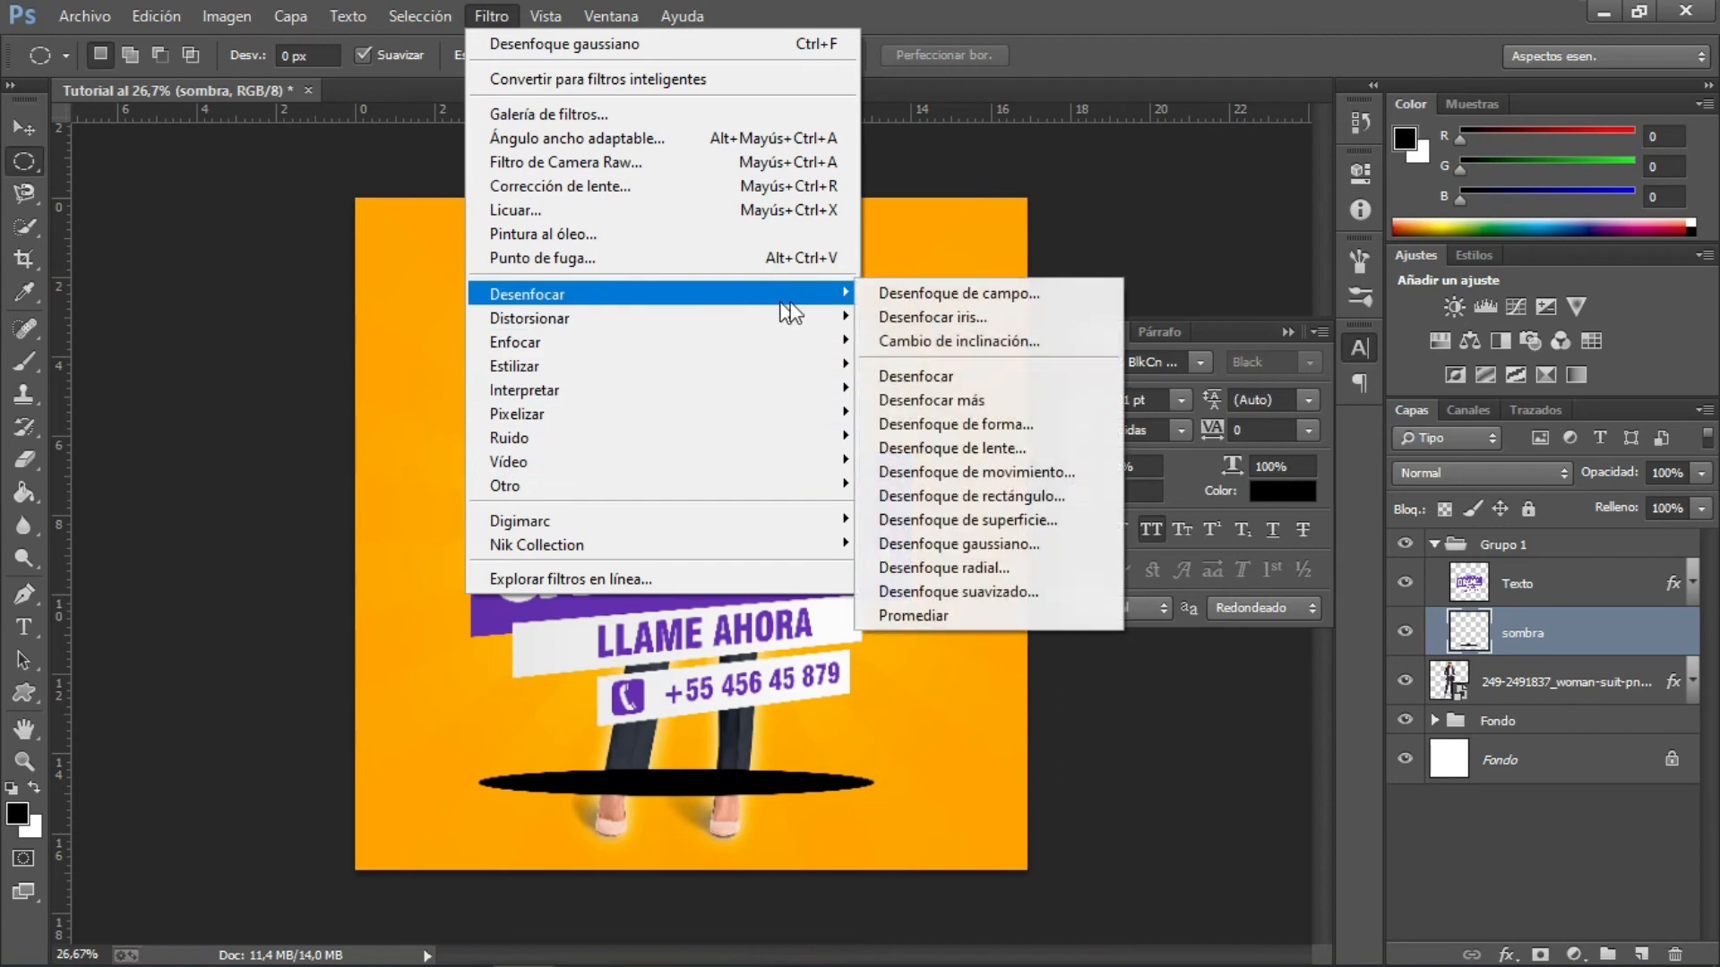
{"action": "left_click", "coordinate": [1011, 541]}
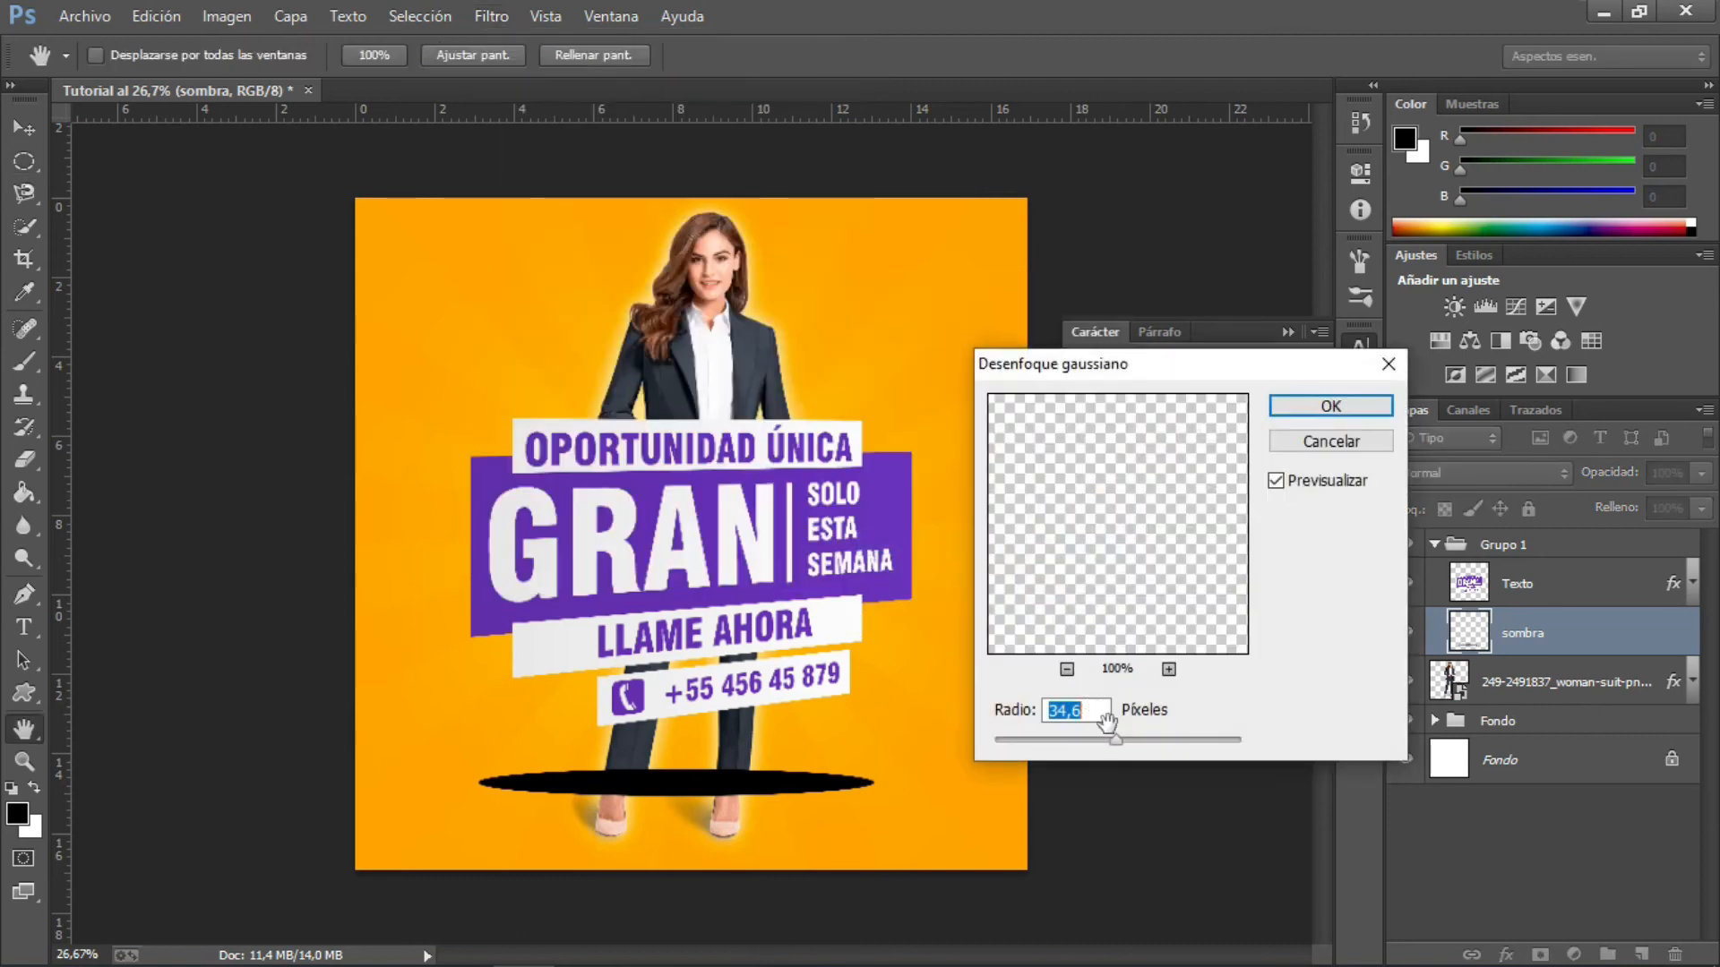
{"action": "left_click_drag", "start_coordinate": [1111, 739], "coordinate": [1127, 759]}
{"action": "left_click", "coordinate": [1131, 741]}
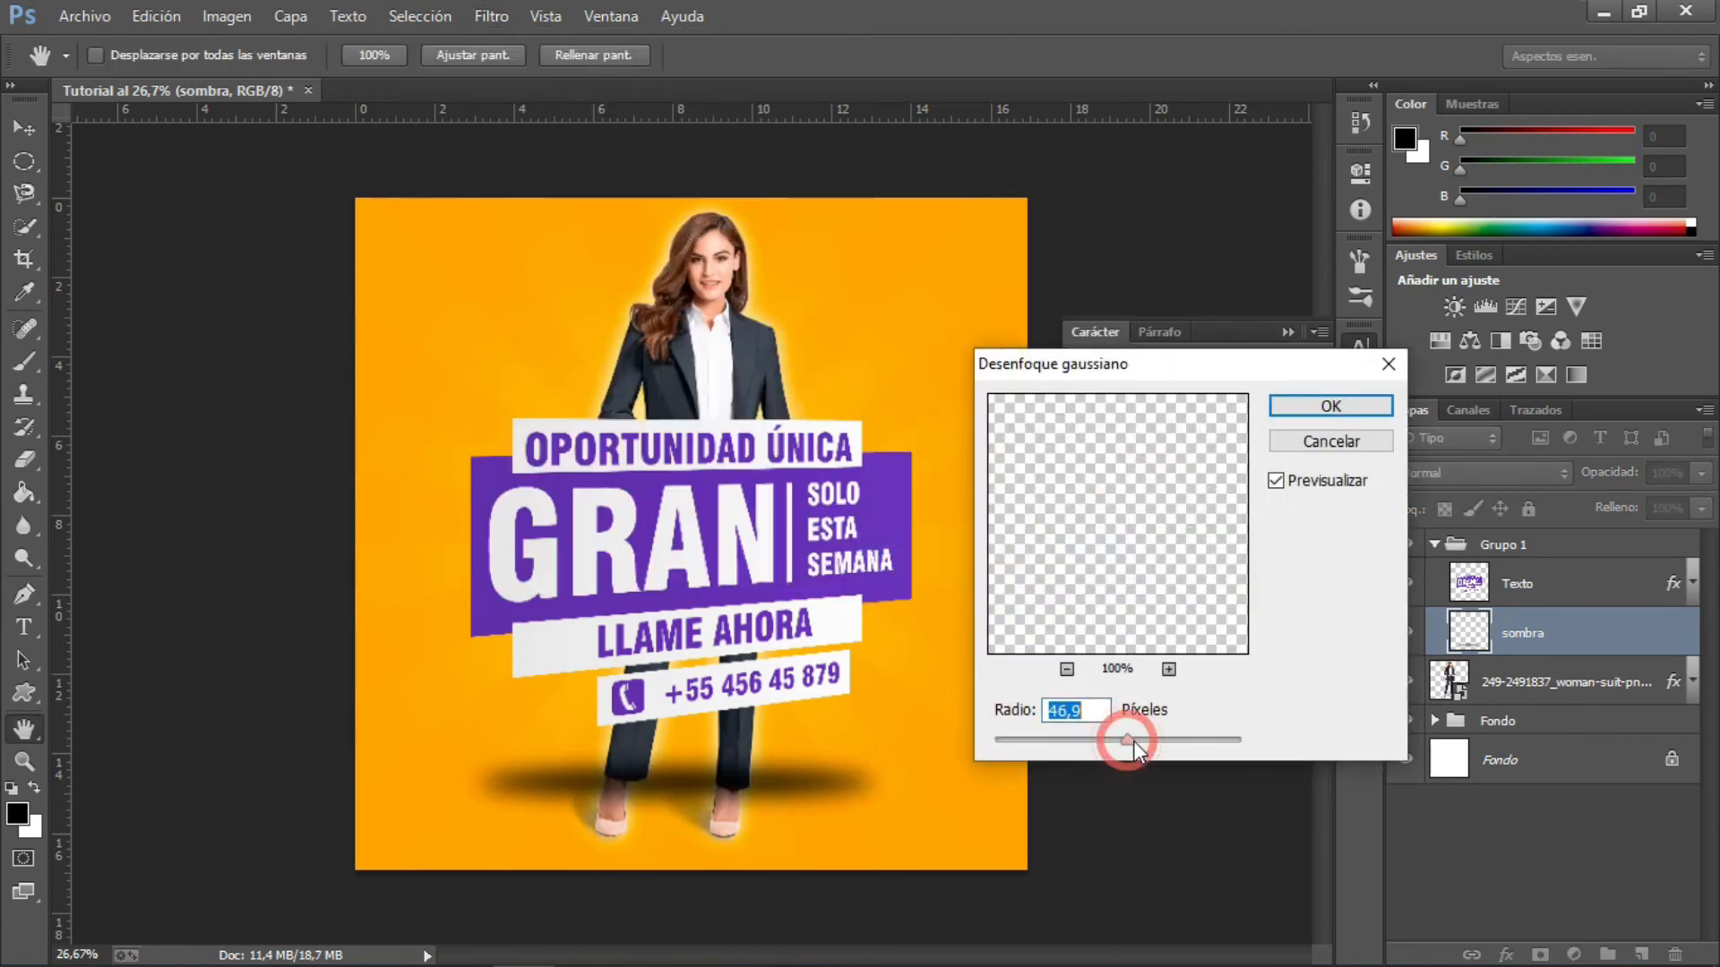
{"action": "left_click", "coordinate": [1320, 406]}
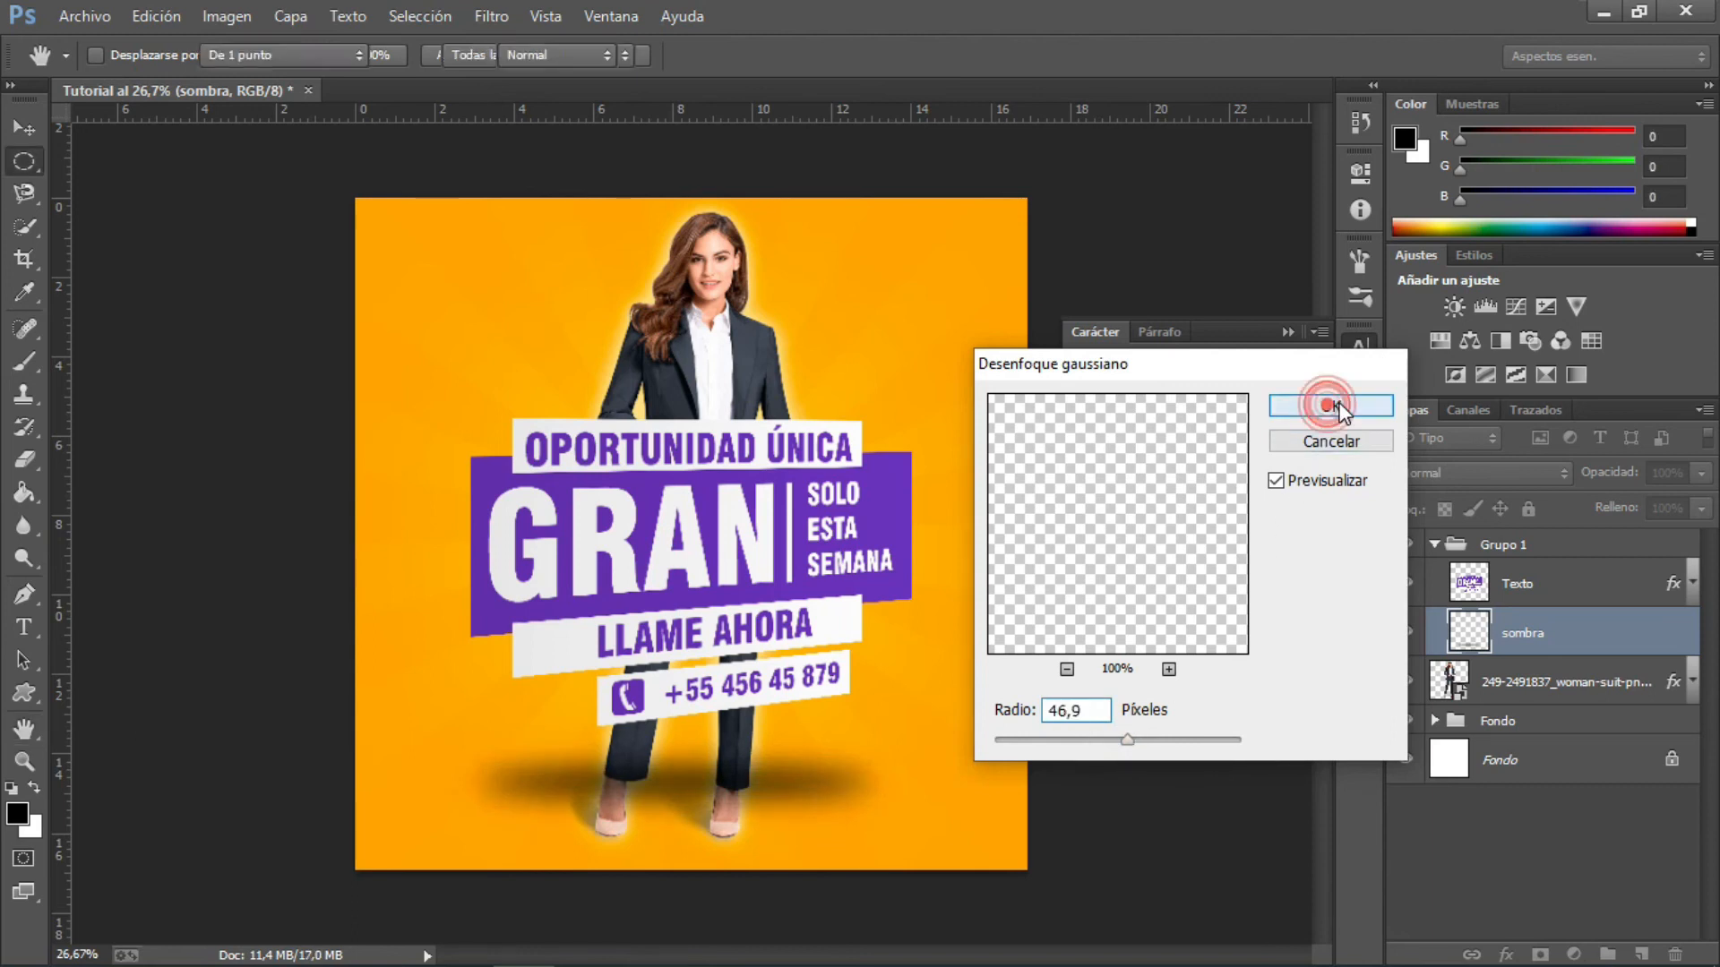
- Set the sombra layer's opacity to 33% and move the shadow down to the woman's feet
{"action": "left_click", "coordinate": [1701, 472]}
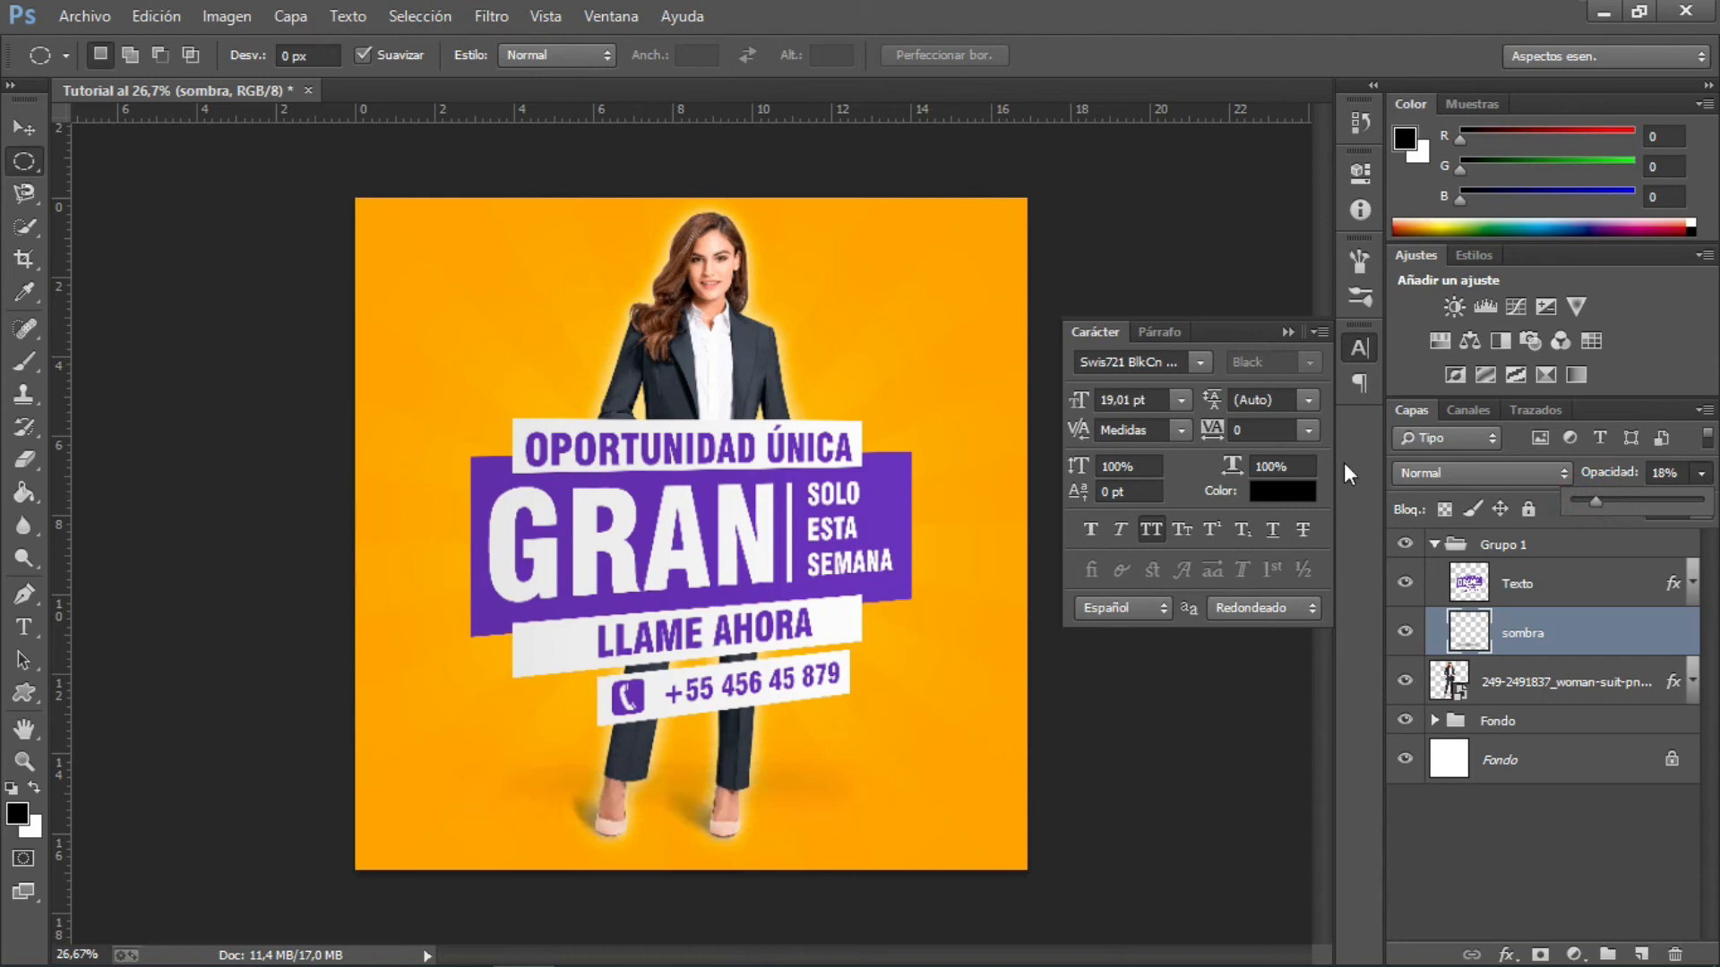
{"action": "left_click", "coordinate": [24, 128]}
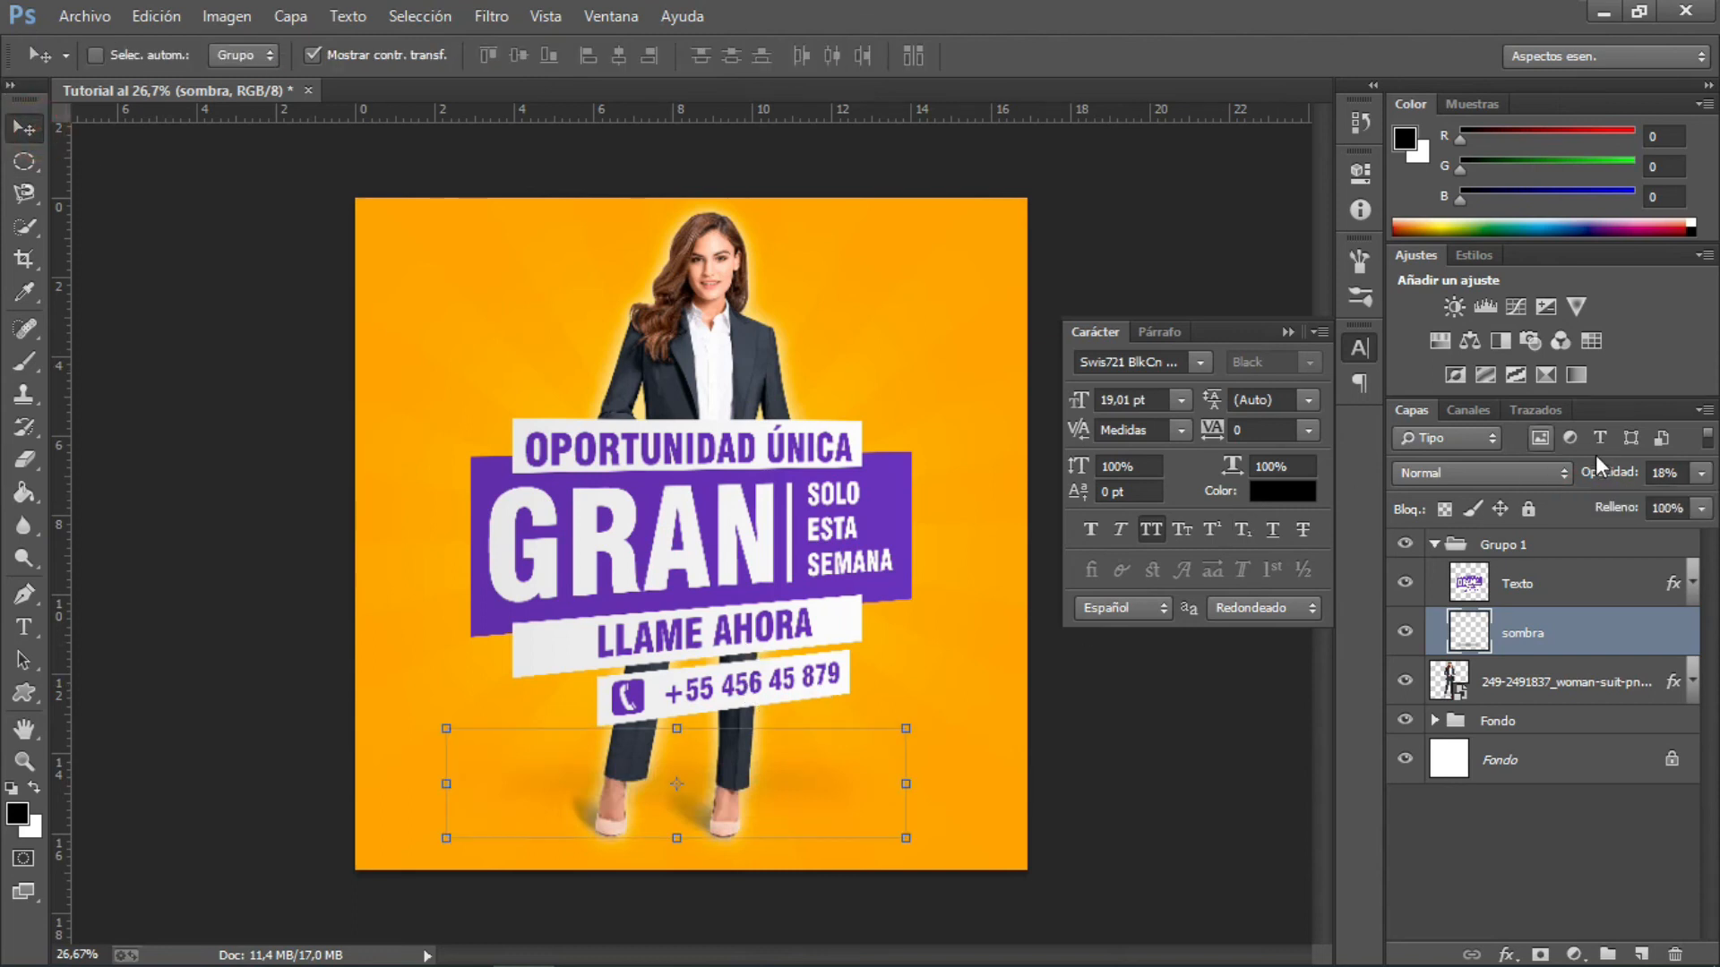
{"action": "left_click", "coordinate": [1700, 473]}
{"action": "left_click_drag", "start_coordinate": [1621, 502], "coordinate": [1623, 503]}
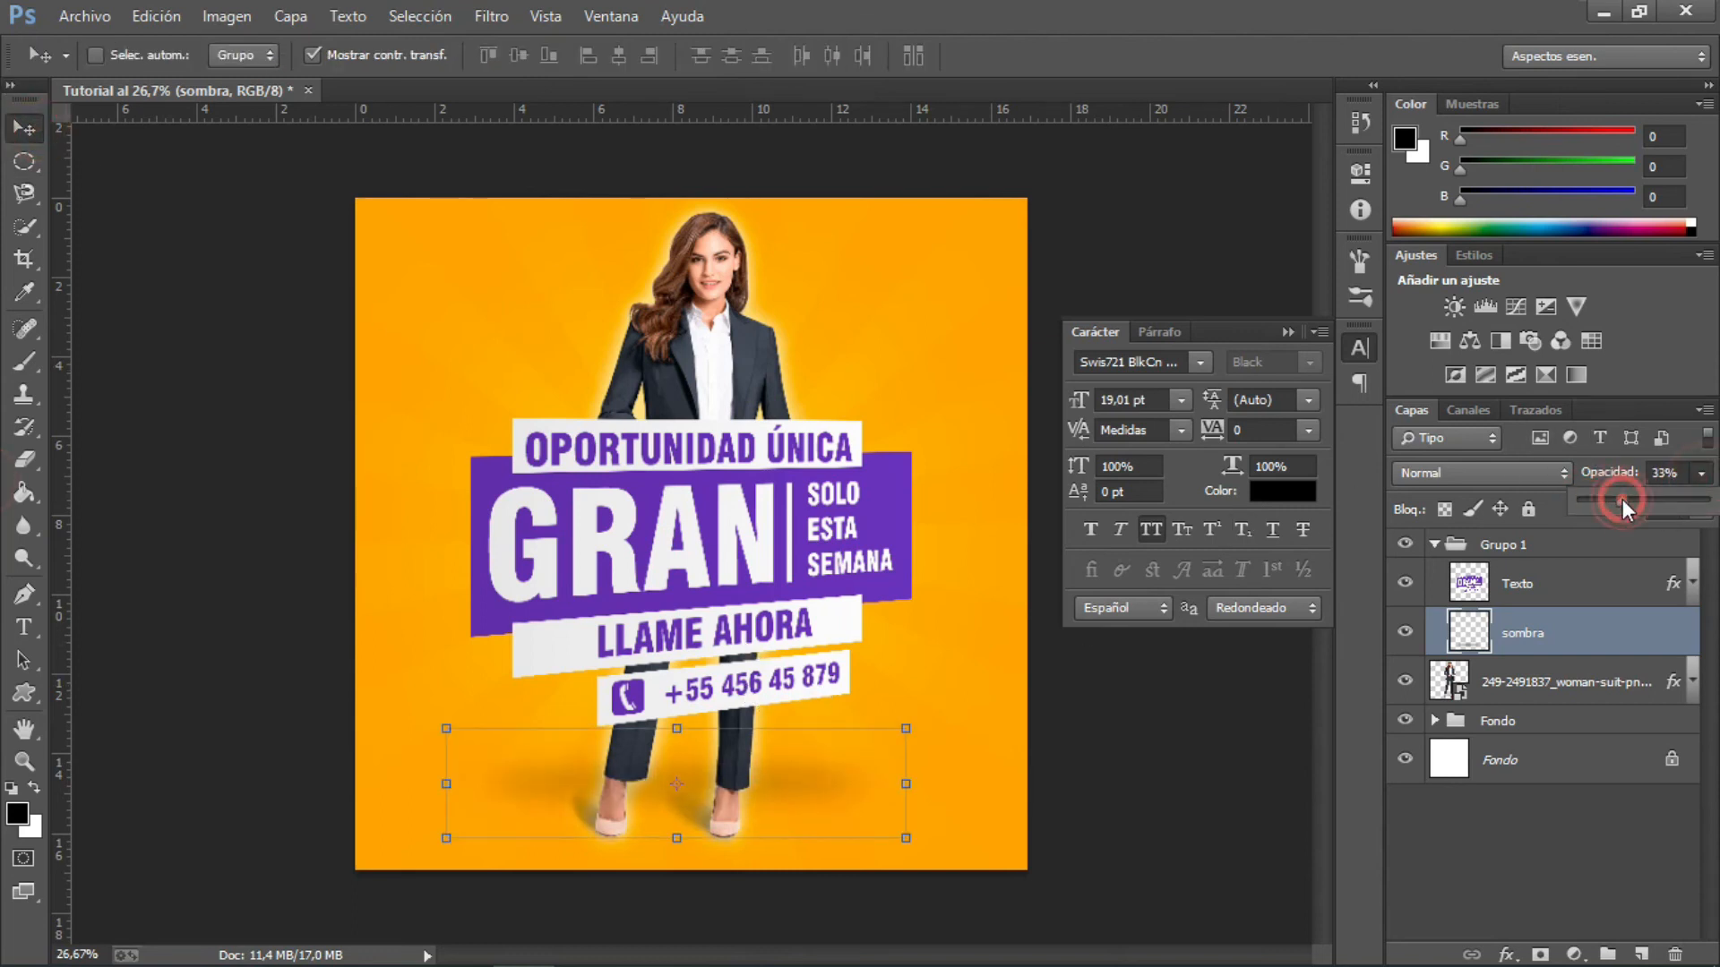
{"action": "left_click_drag", "start_coordinate": [743, 768], "coordinate": [744, 795]}
{"action": "left_click", "coordinate": [33, 163]}
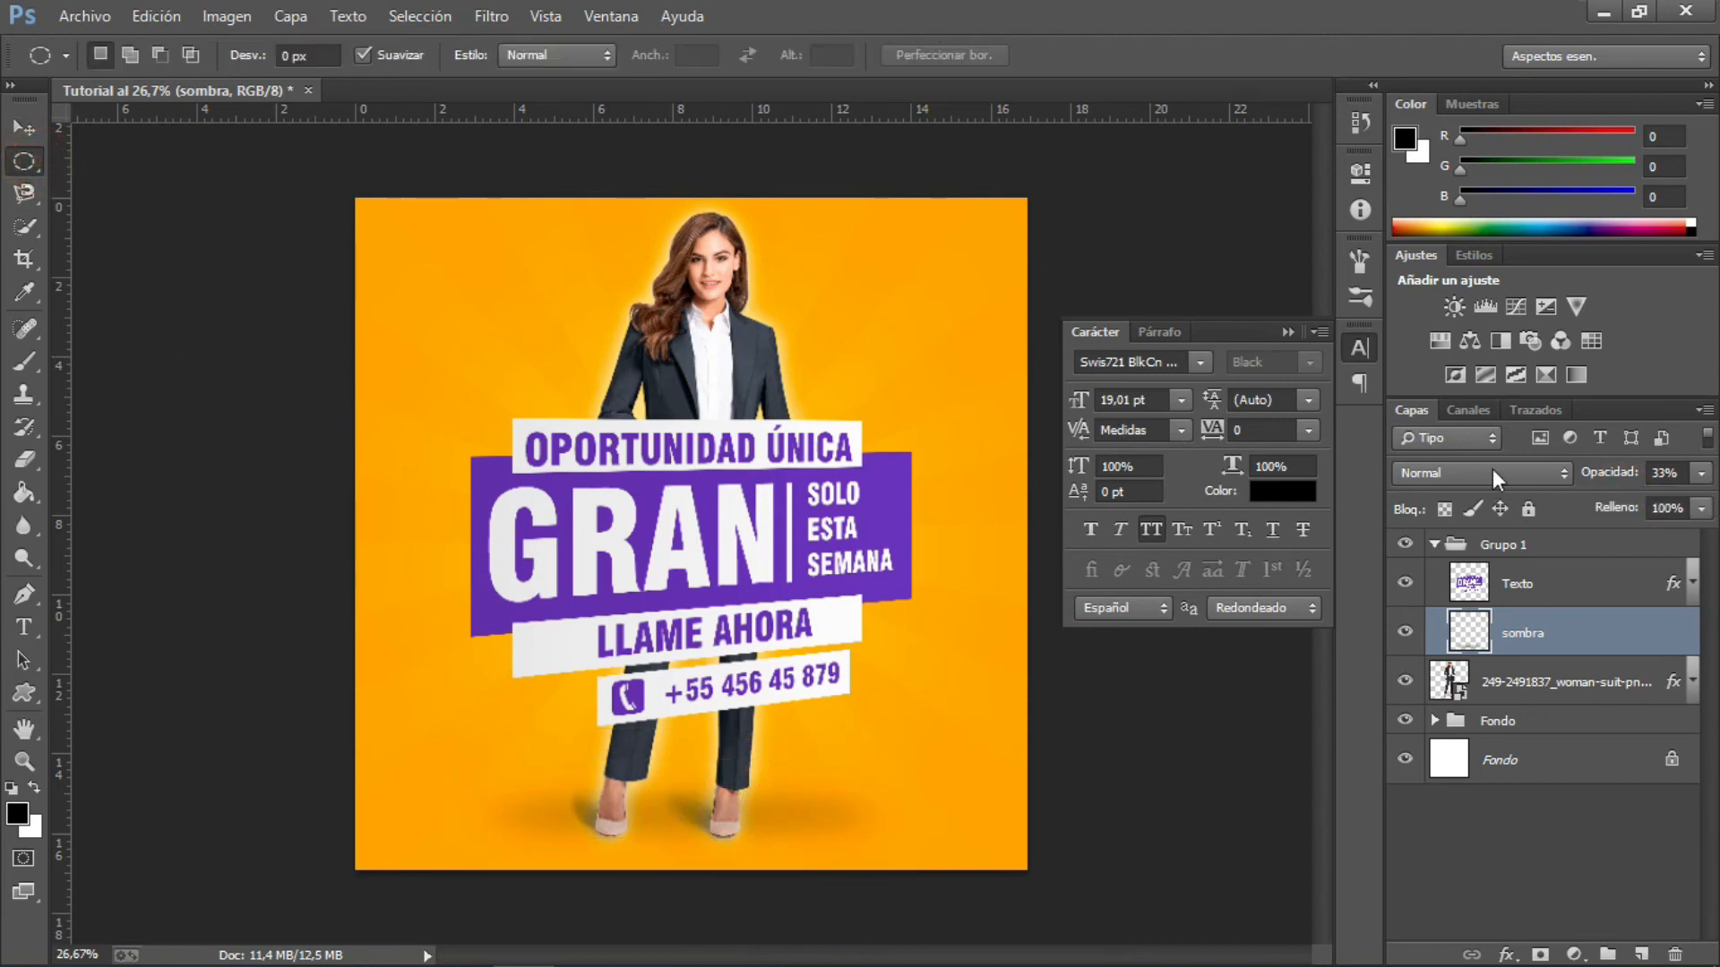
- Scale the woman's layer proportionally to 33,79% and center her on the canvas at about X 1000, Y 1000,50 px
{"action": "left_click", "coordinate": [1496, 685]}
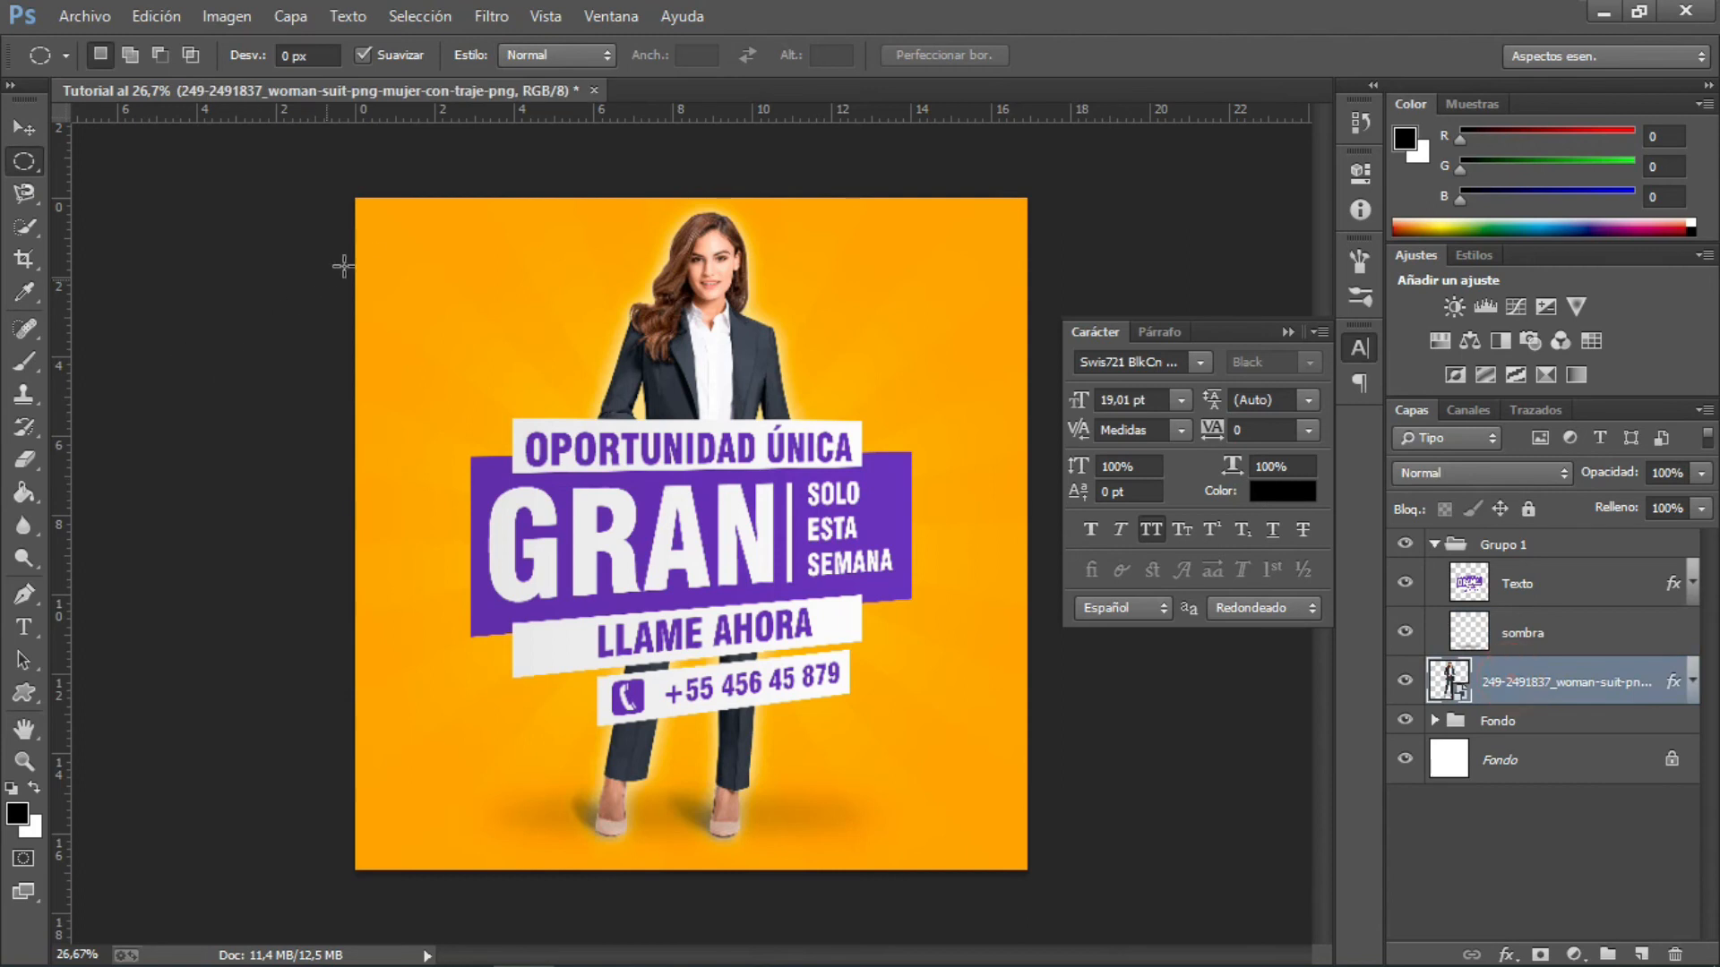
{"action": "left_click", "coordinate": [27, 123]}
{"action": "left_click_drag", "start_coordinate": [769, 209], "coordinate": [747, 242]}
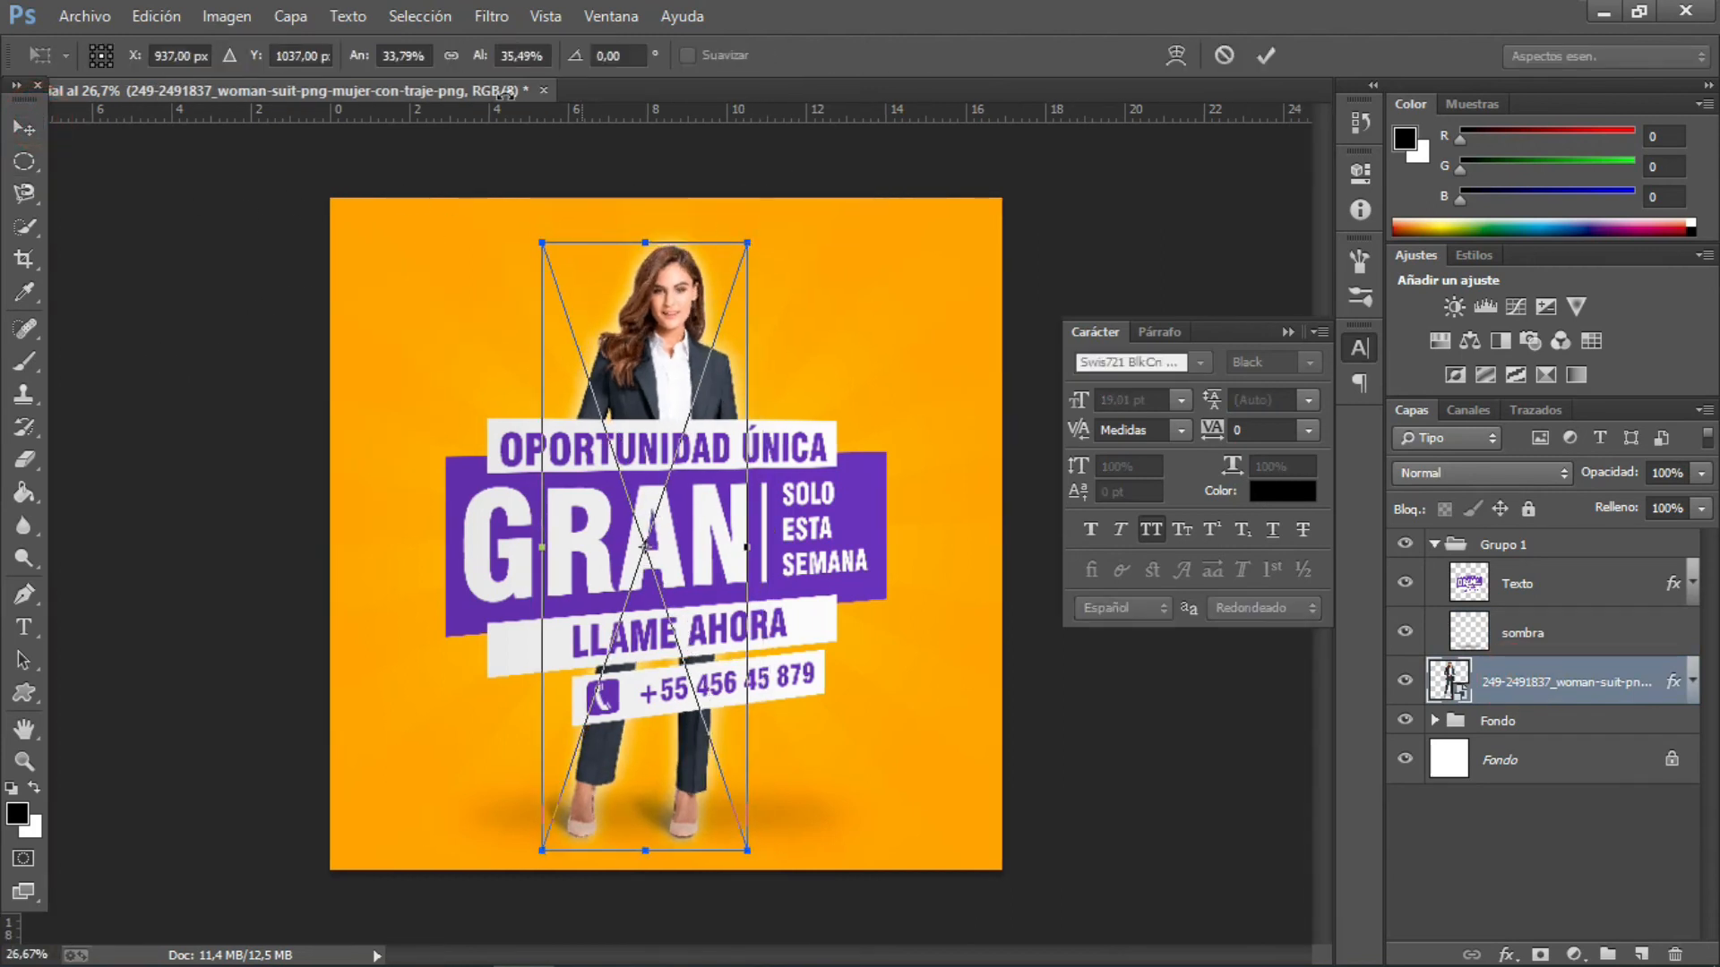
{"action": "left_click", "coordinate": [451, 55]}
{"action": "left_click_drag", "start_coordinate": [696, 603], "coordinate": [724, 593]}
{"action": "left_click", "coordinate": [27, 166]}
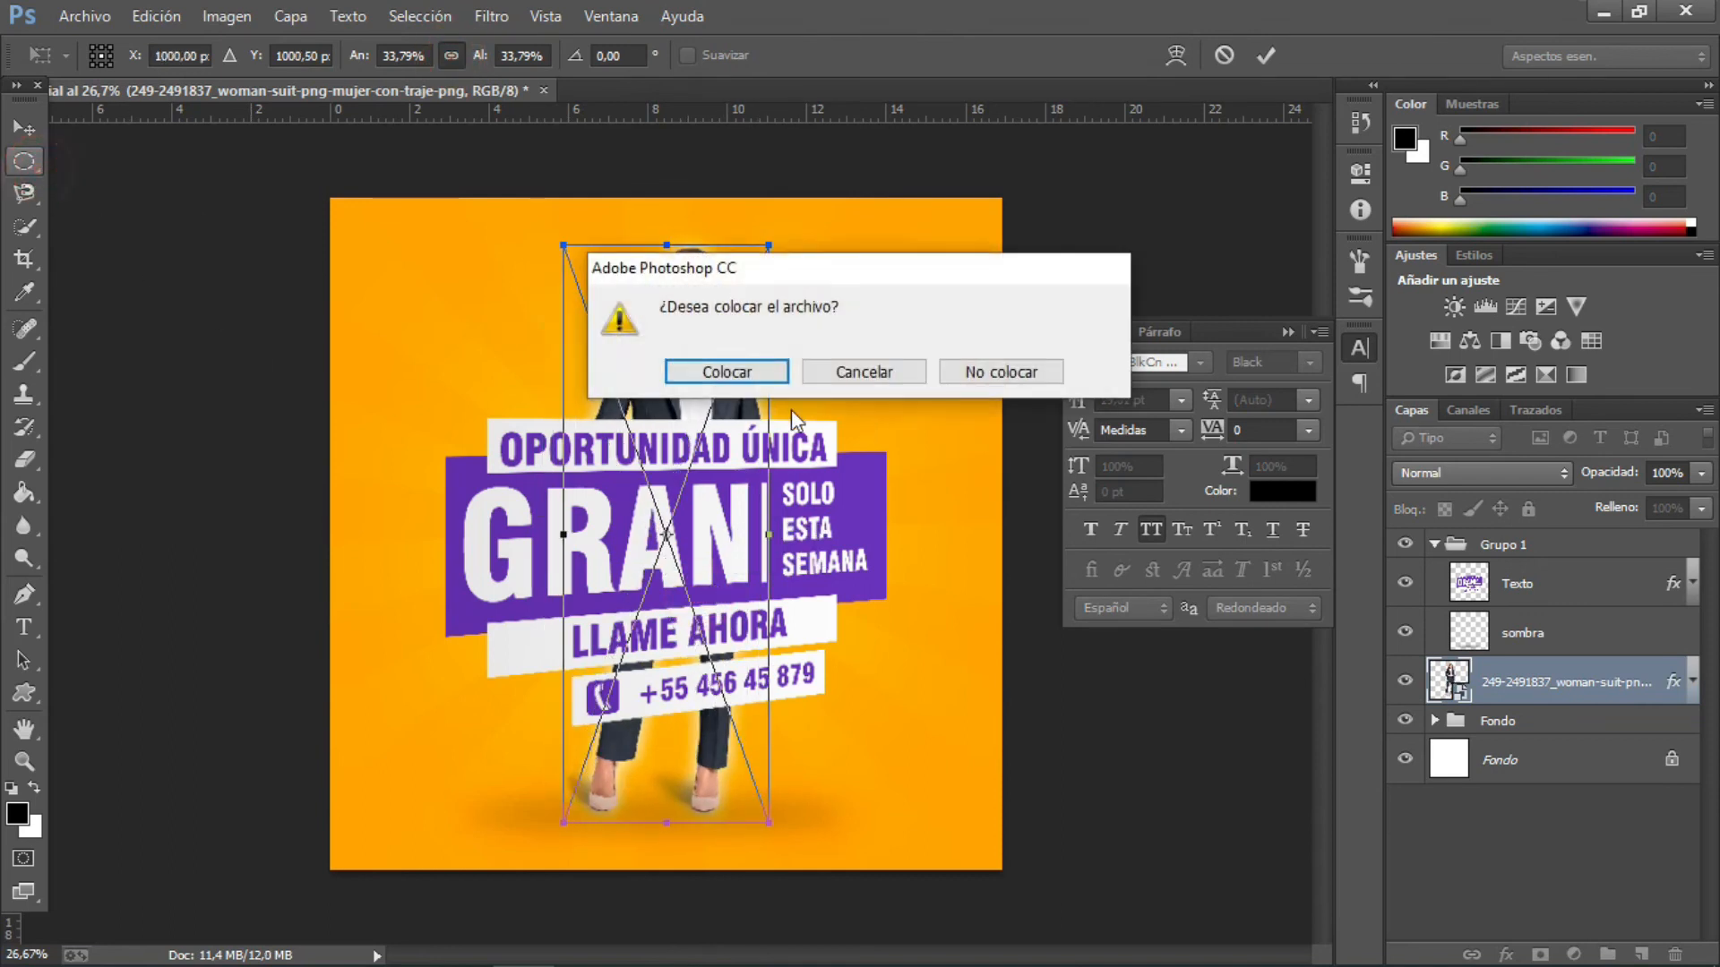
{"action": "left_click", "coordinate": [742, 369]}
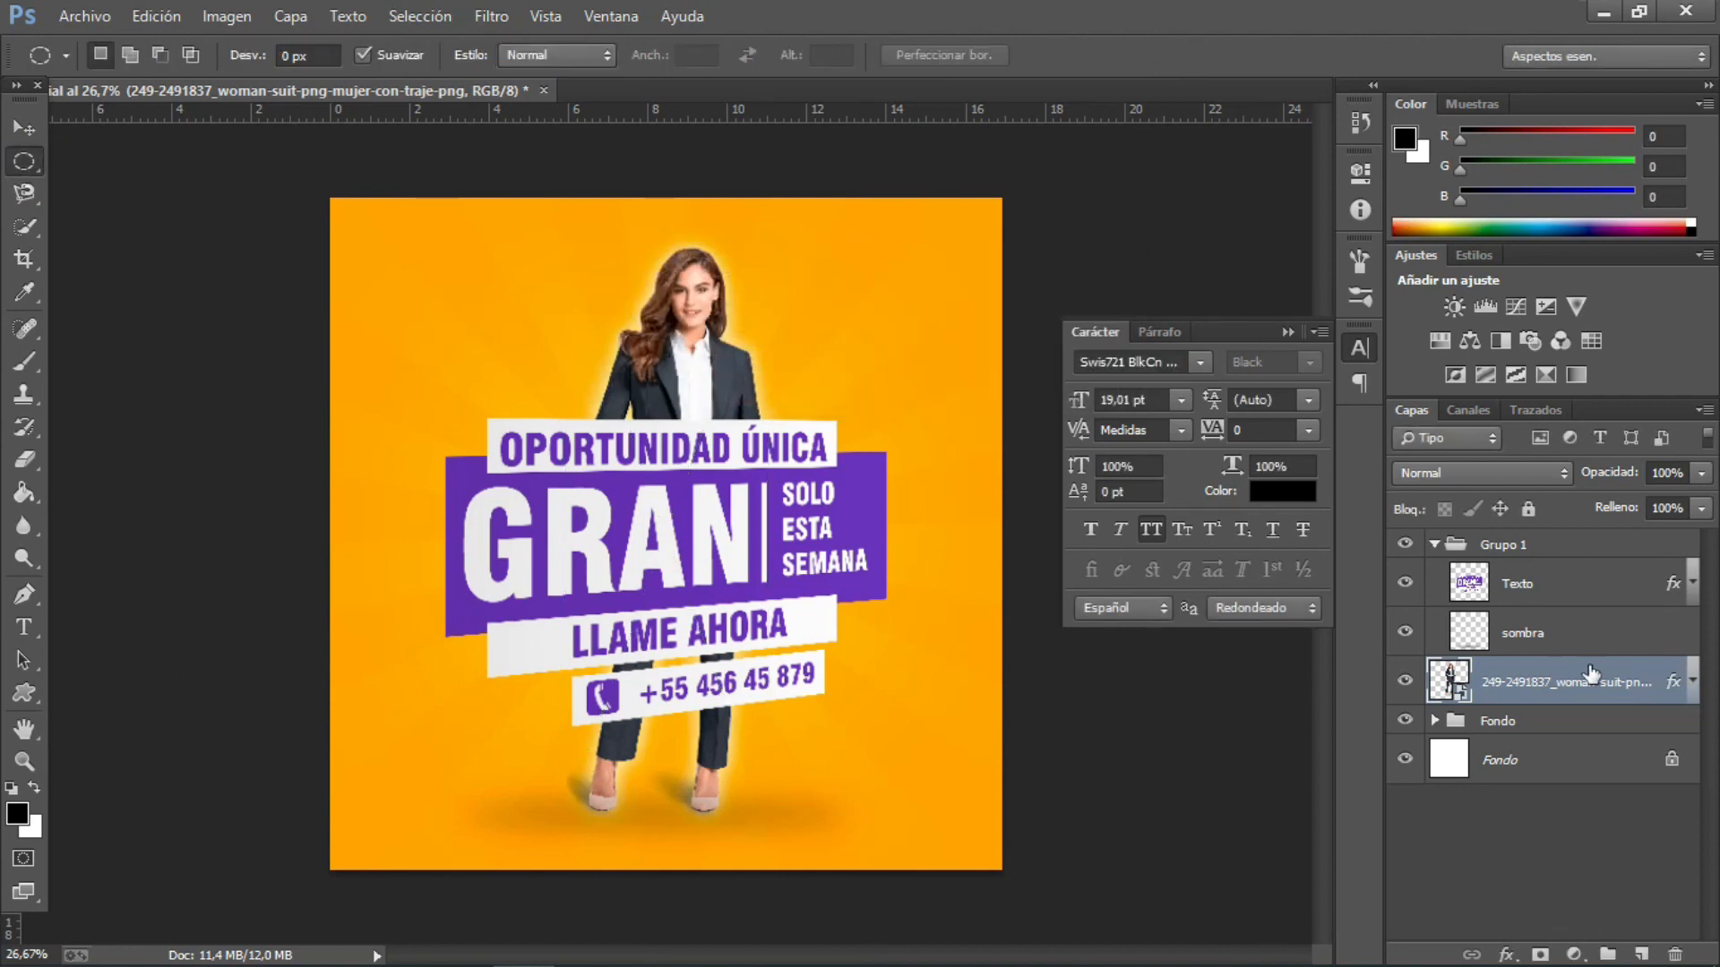
- Collapse Grupo 1 and create a new layer group above it named Figuras
{"action": "left_click", "coordinate": [1435, 547]}
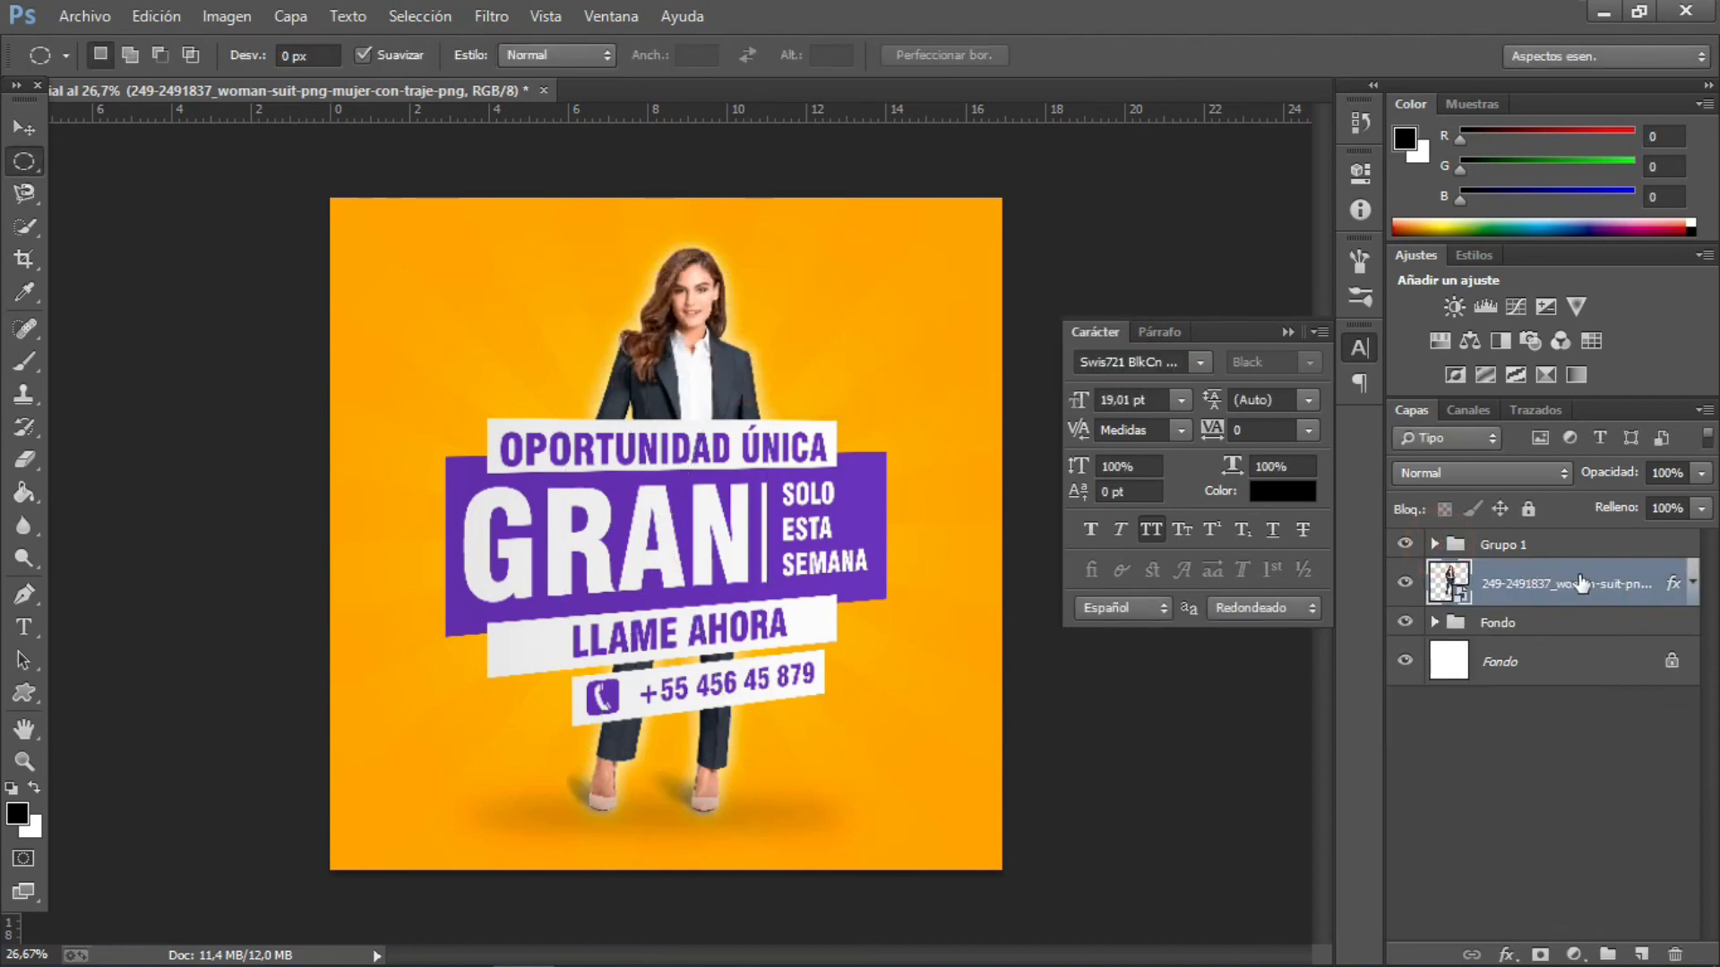
{"action": "left_click", "coordinate": [1563, 548]}
{"action": "left_click", "coordinate": [1609, 955]}
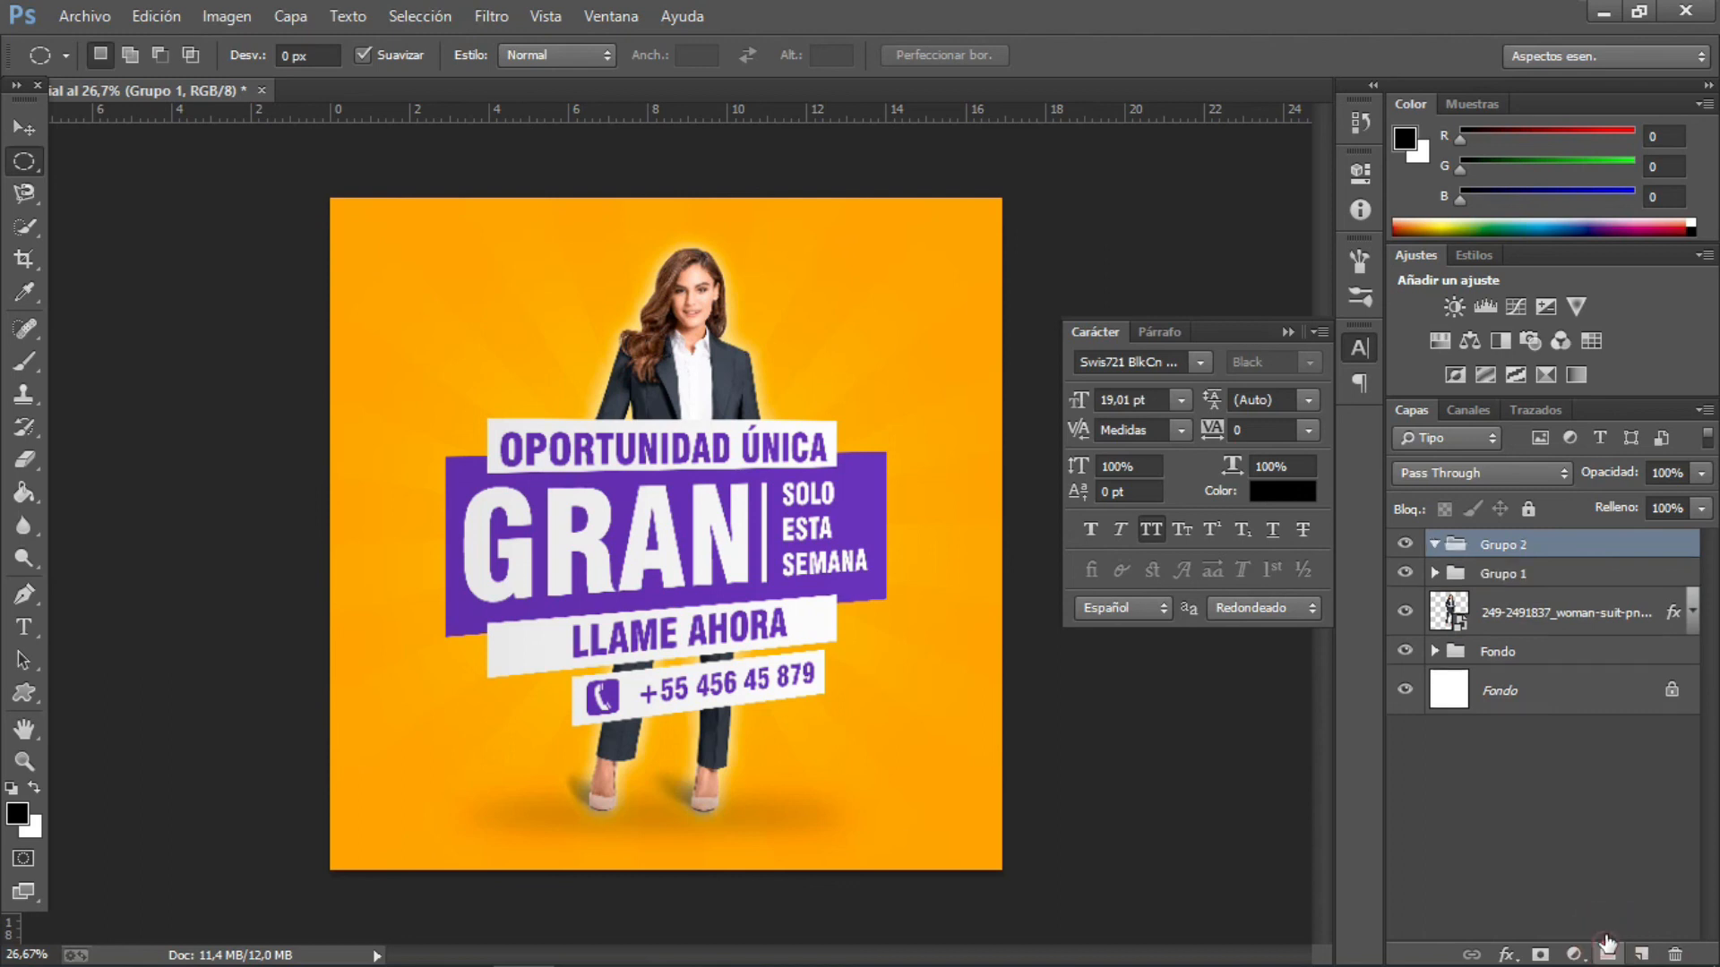
{"action": "double_click", "coordinate": [1522, 544]}
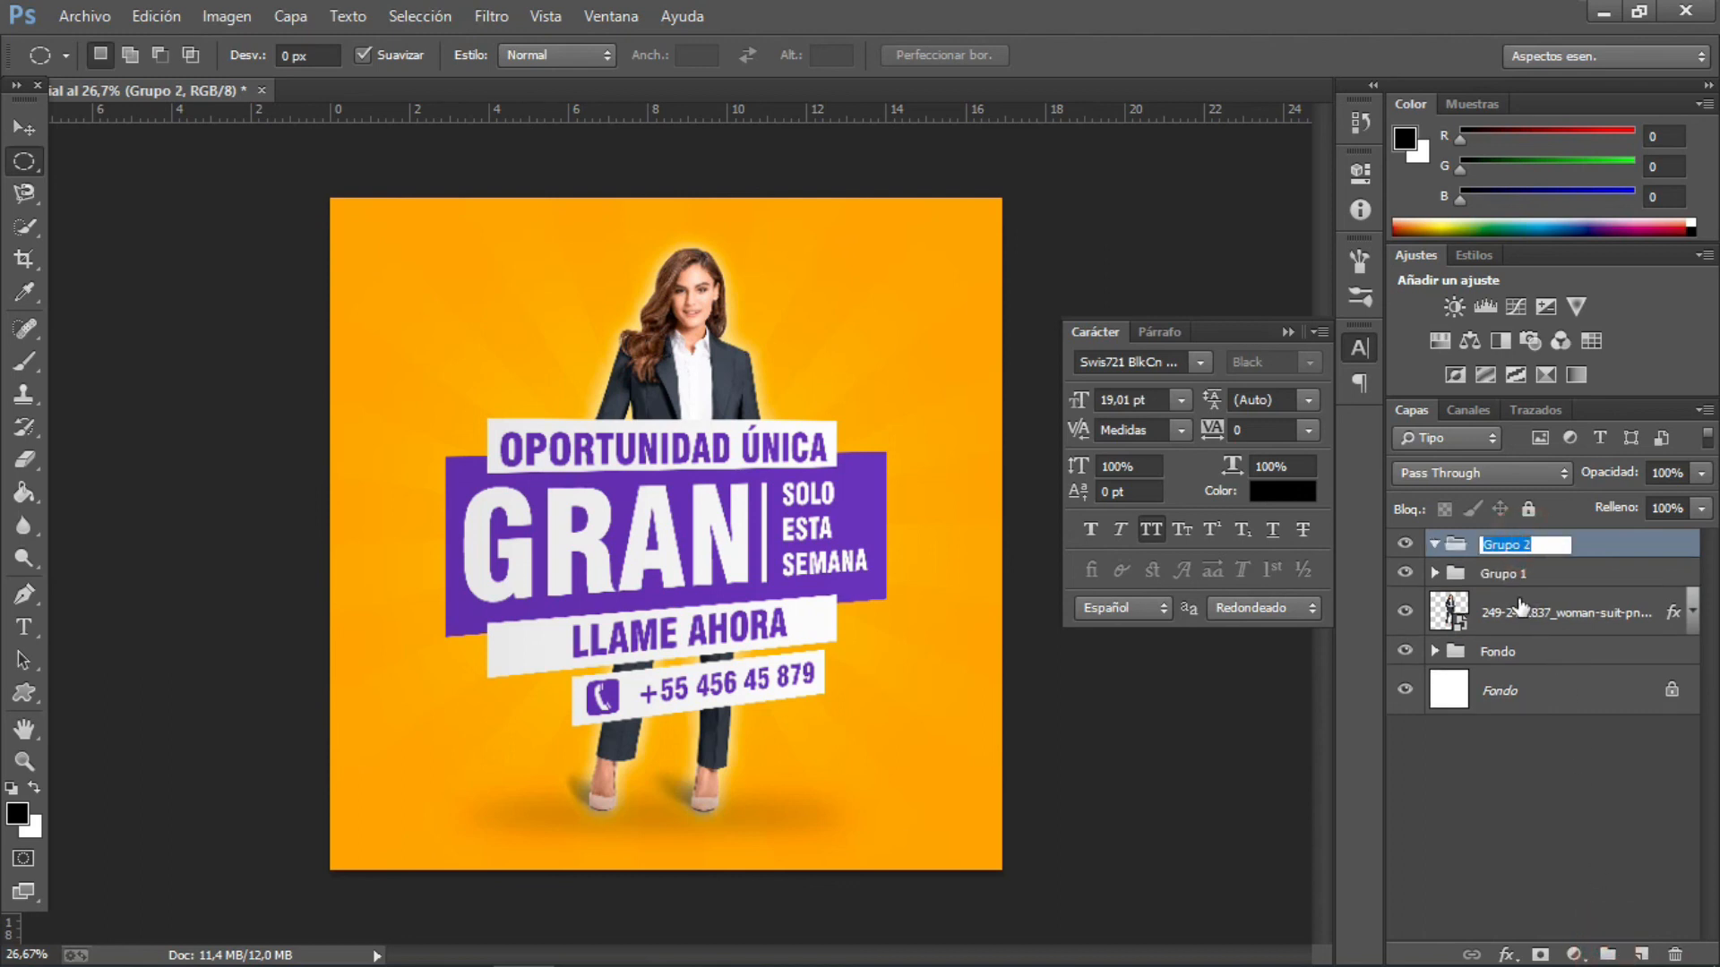
{"action": "type", "text": "Figuras"}
{"action": "key", "text": "Return"}
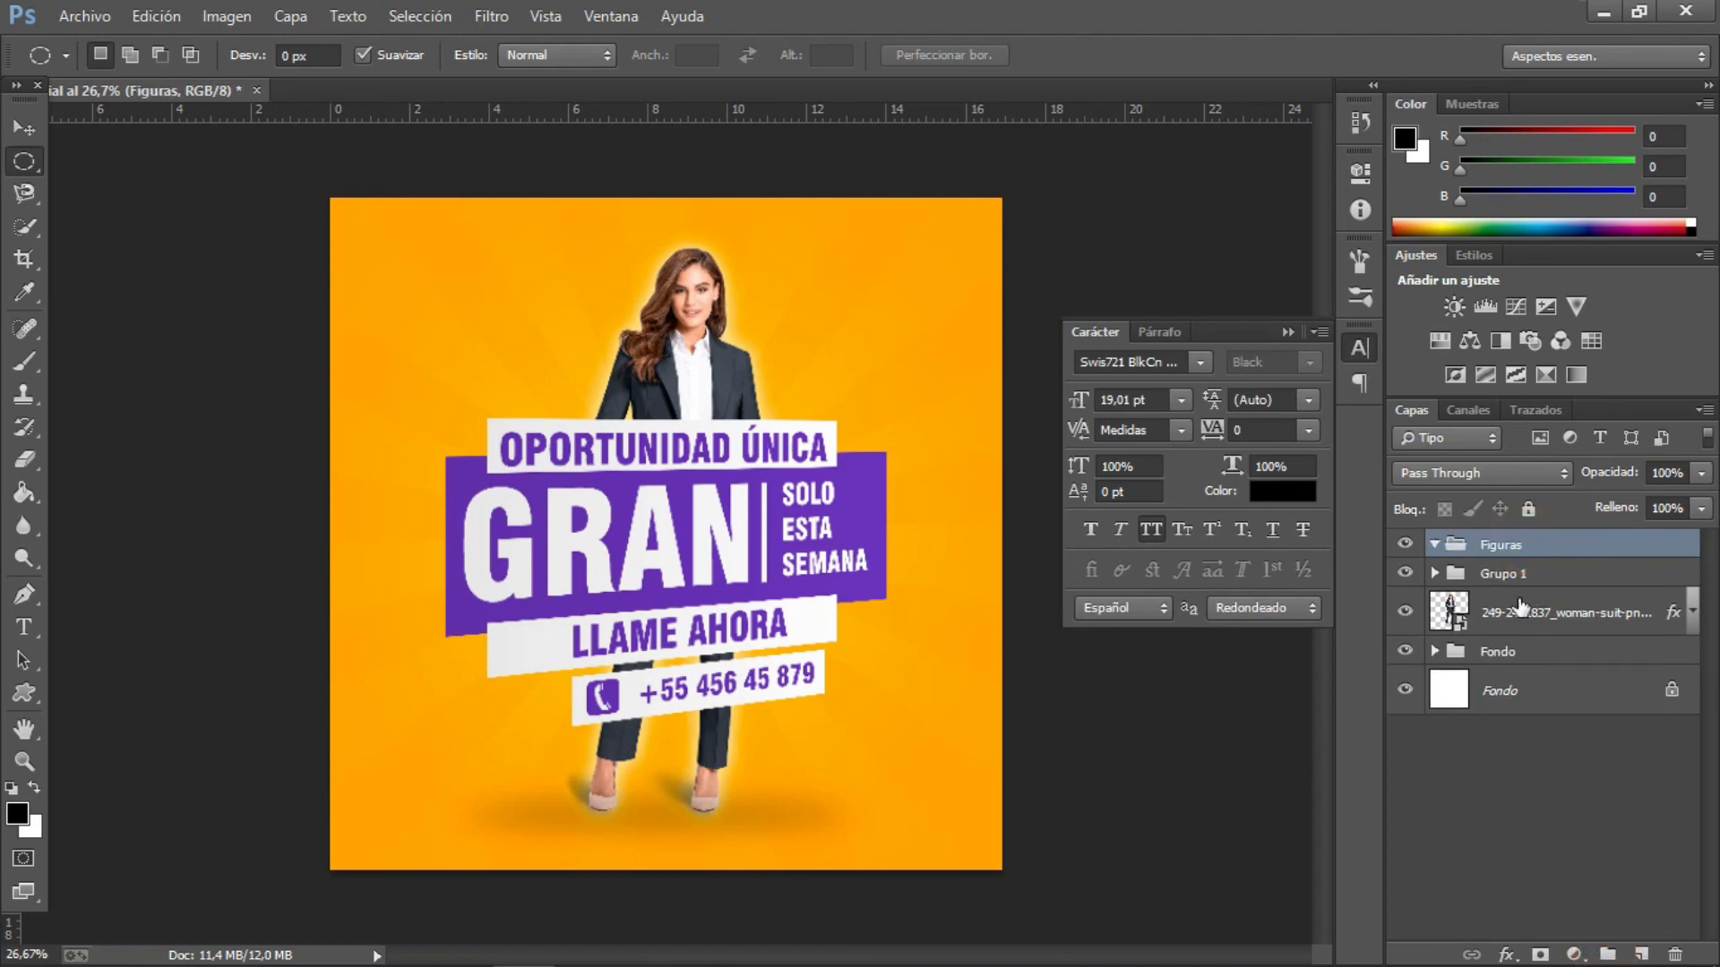
- Draw a dot-grid custom shape about 244 px square in the lower-left corner of the canvas, inside the Figuras group
{"action": "left_click", "coordinate": [25, 692]}
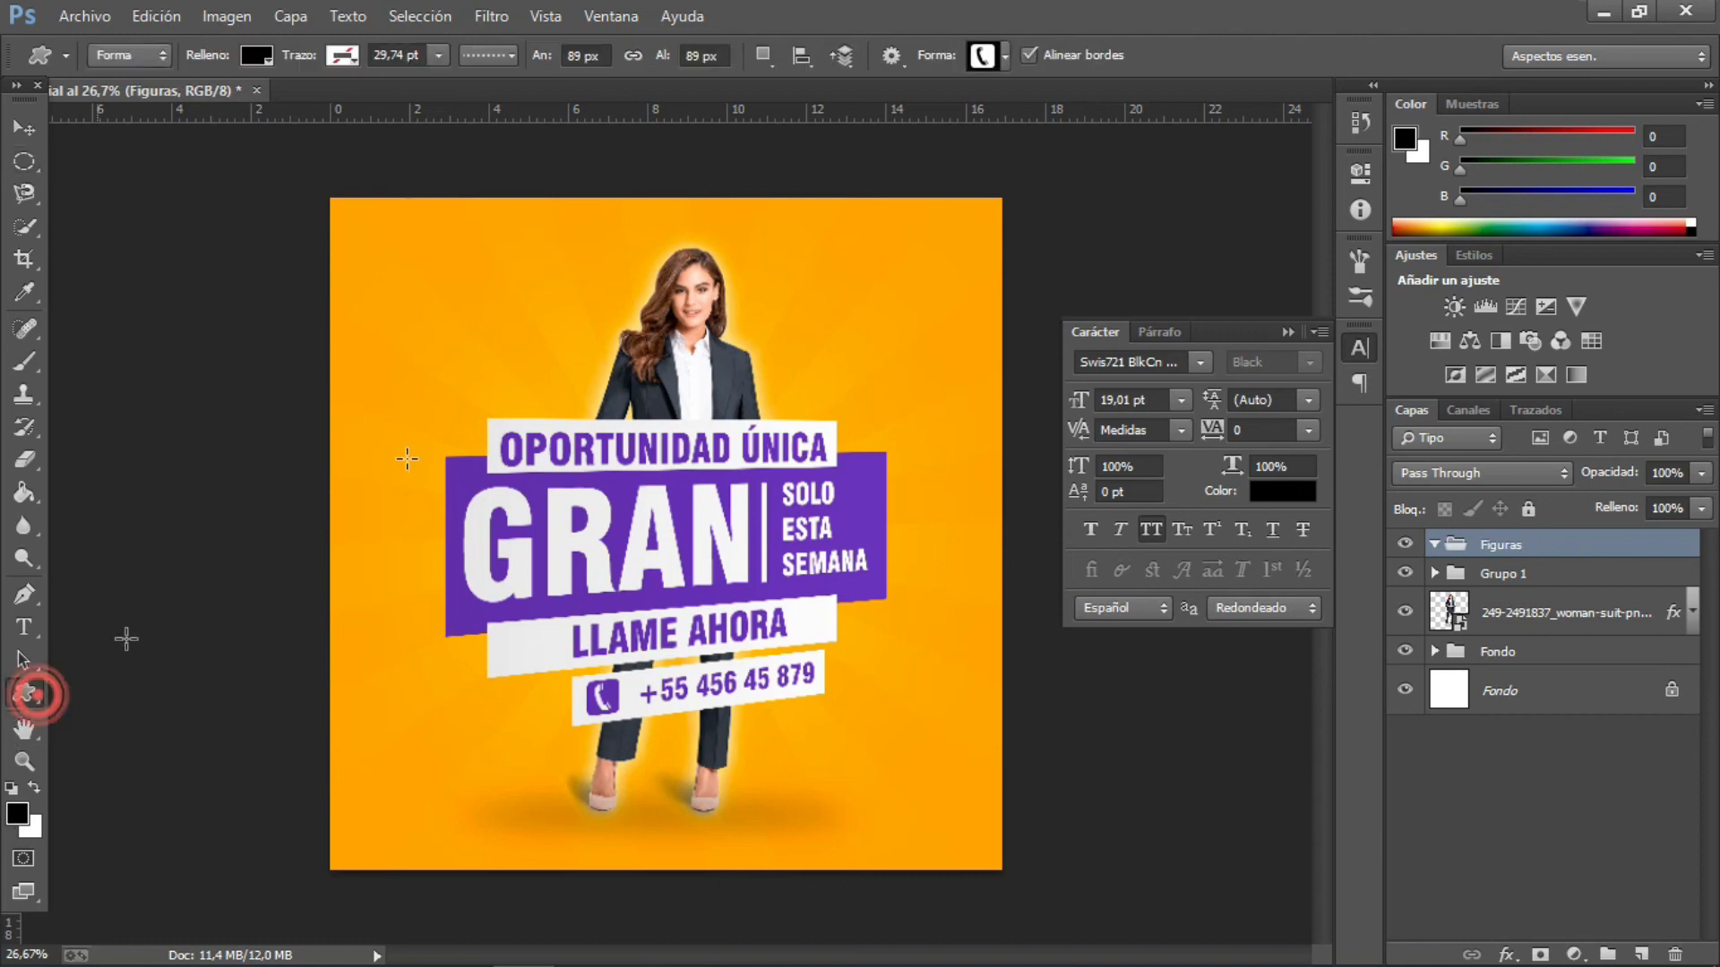
{"action": "left_click", "coordinate": [1003, 55]}
{"action": "scroll", "coordinate": [1027, 345], "scroll_direction": "down", "scroll_amount": 5}
{"action": "left_click", "coordinate": [943, 374]}
{"action": "left_click_drag", "start_coordinate": [341, 764], "coordinate": [428, 853]}
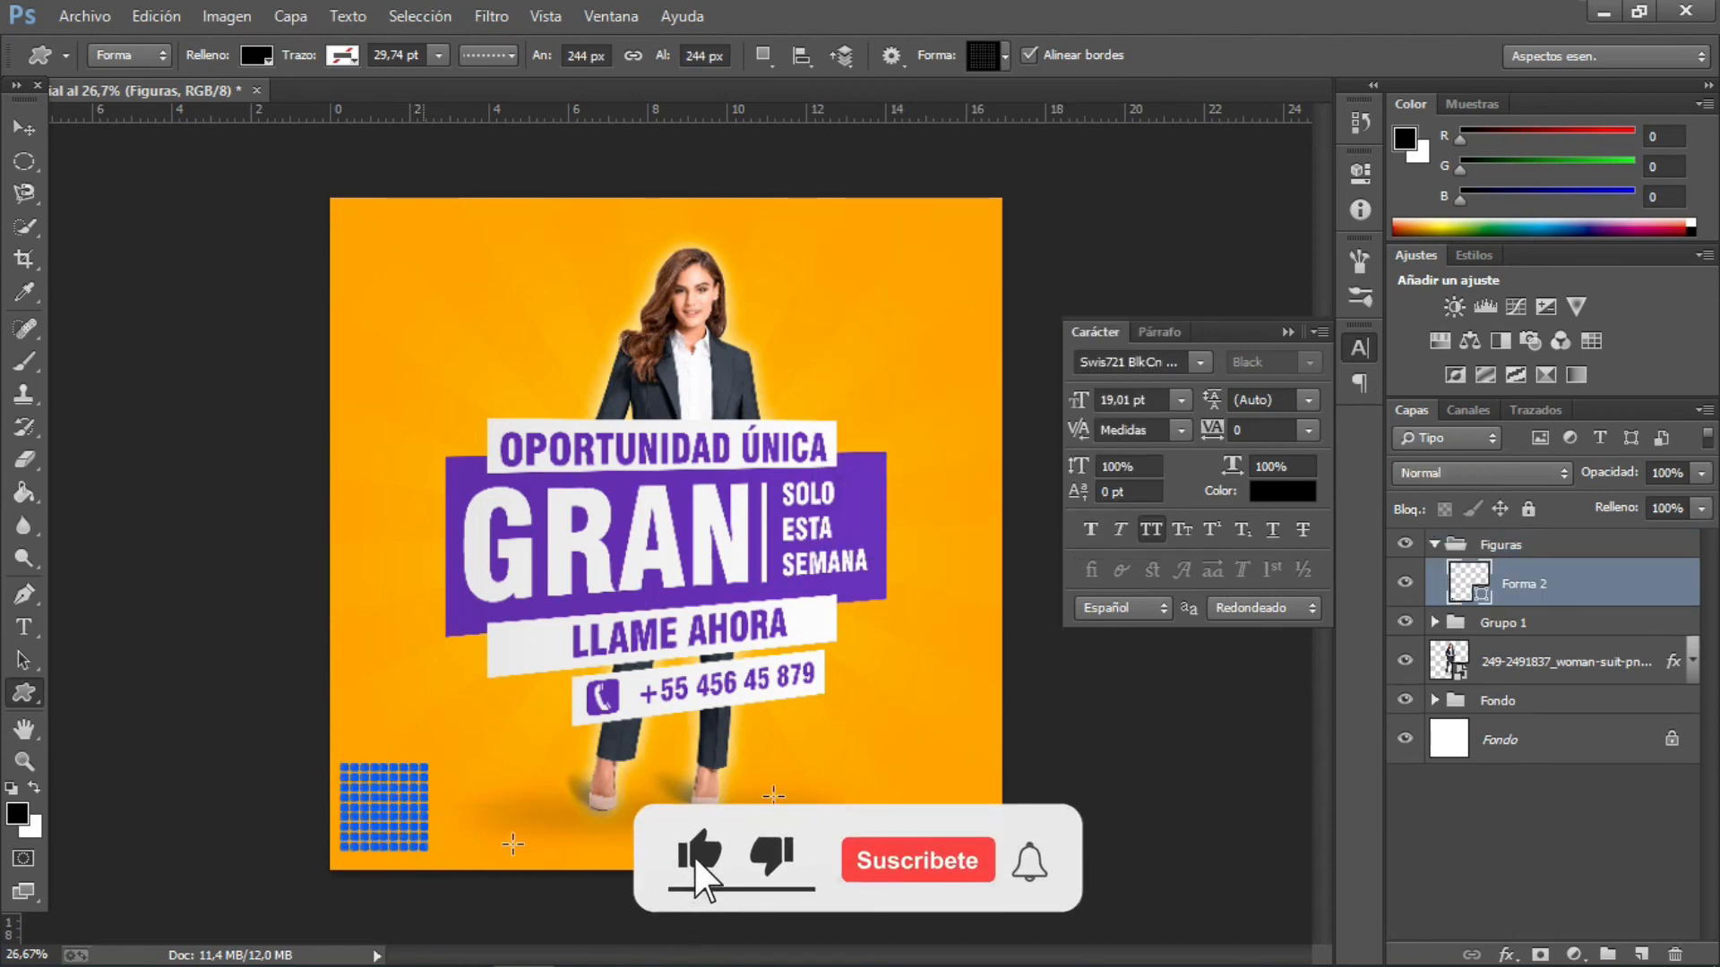
- Set the dot-grid shape's fill color to white (ffffff)
{"action": "double_click", "coordinate": [1479, 591]}
{"action": "left_click_drag", "start_coordinate": [1030, 515], "coordinate": [738, 371]}
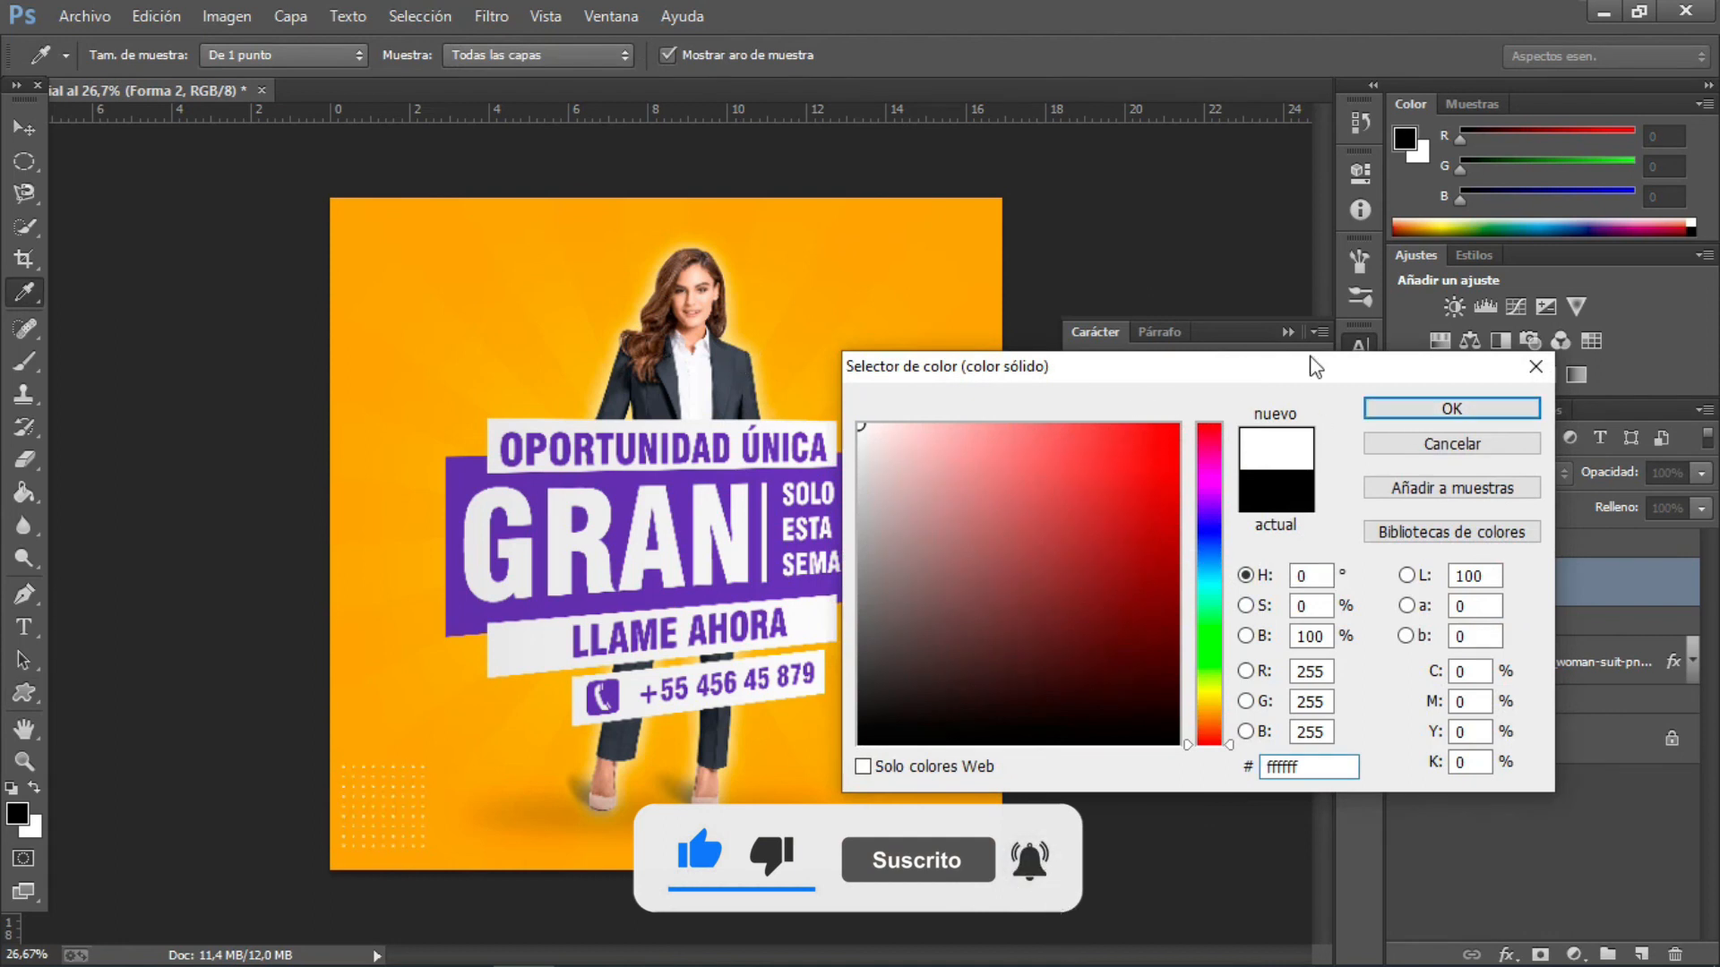
{"action": "left_click", "coordinate": [1451, 410]}
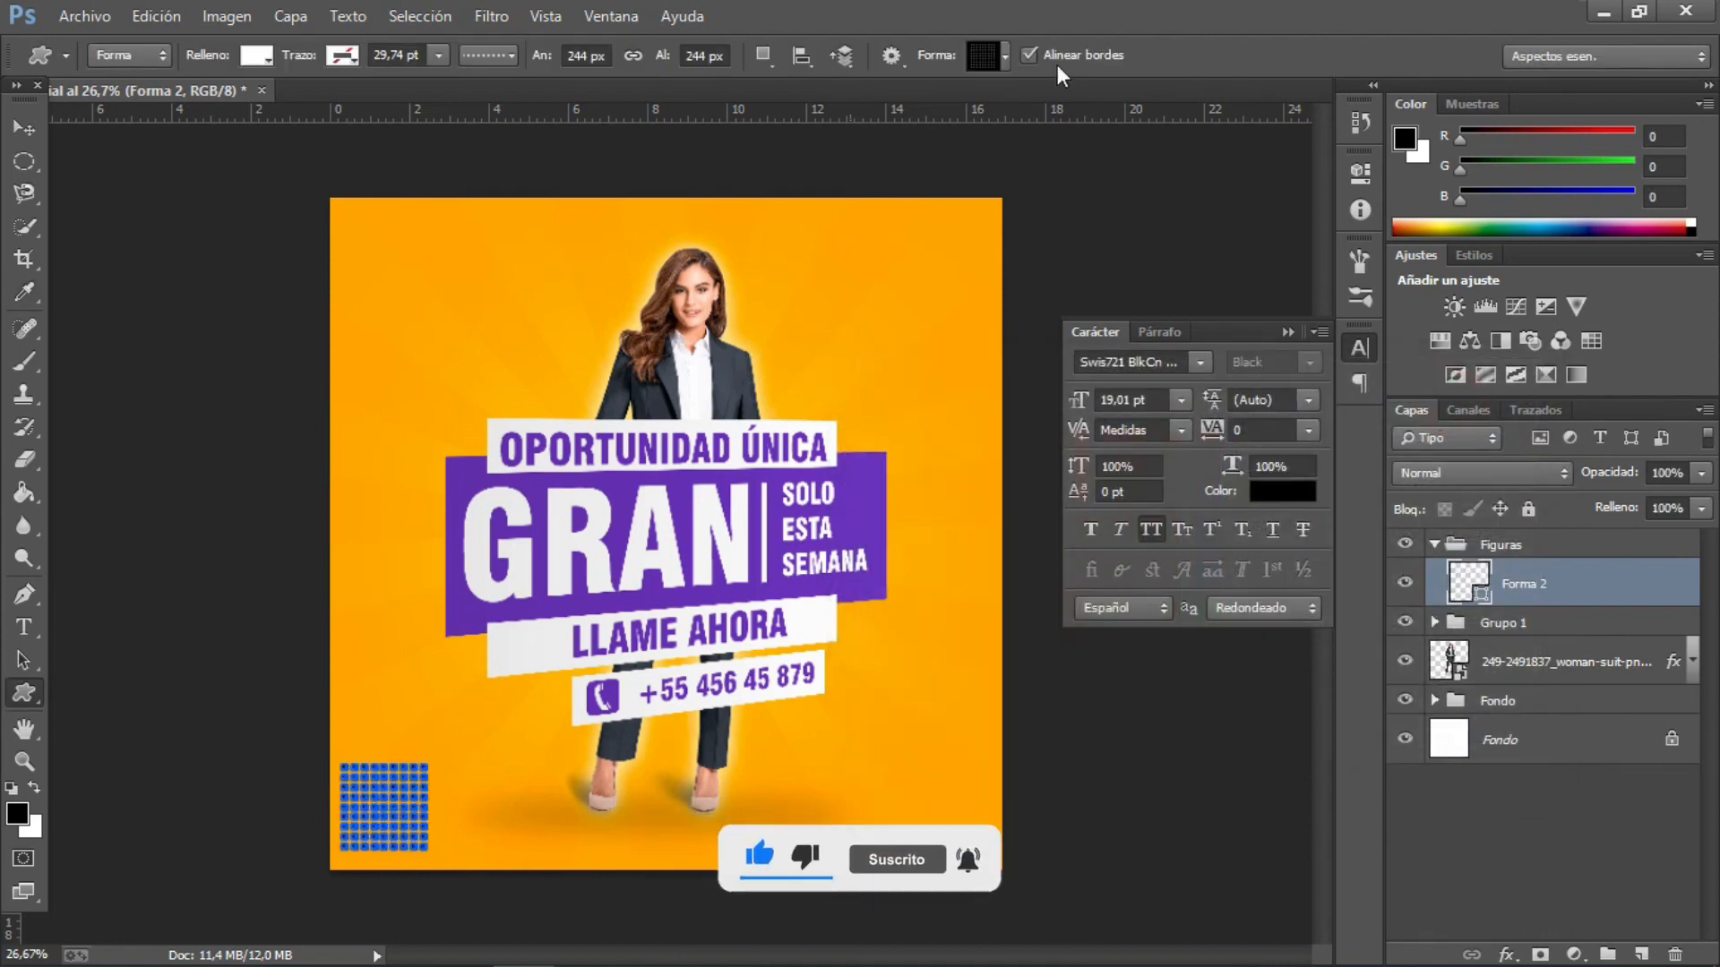
- Draw a white double-zigzag custom shape in the upper-right area of the canvas, beside the woman's head
{"action": "left_click", "coordinate": [1006, 55]}
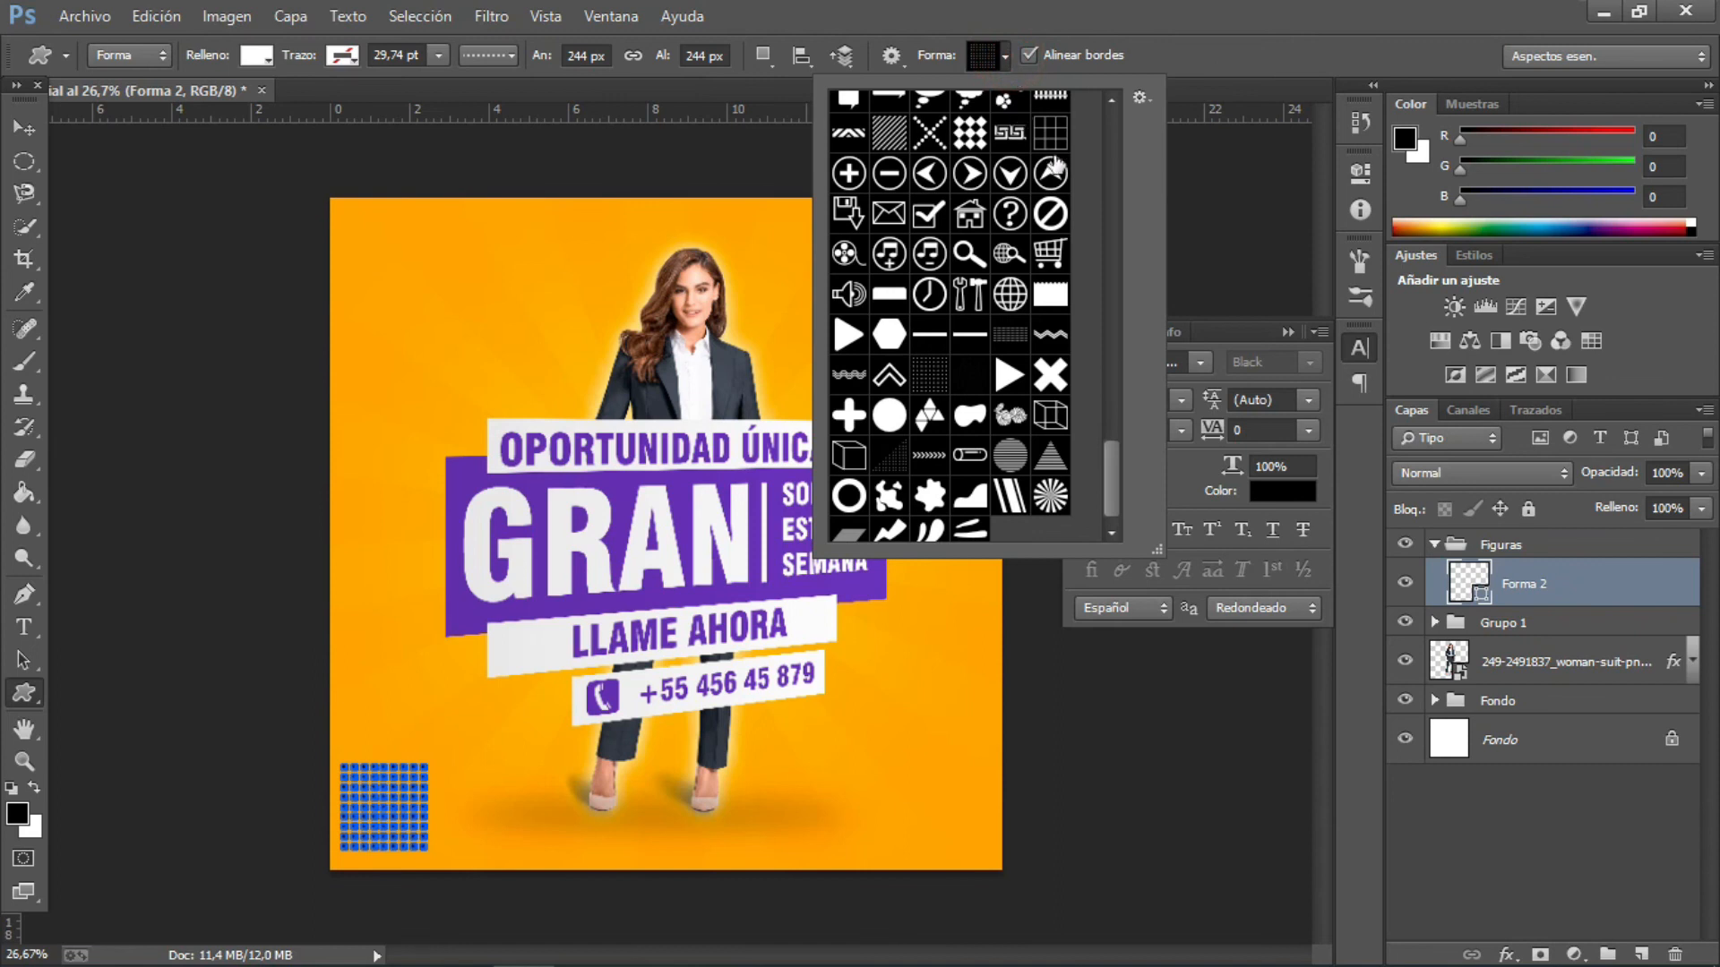
{"action": "left_click", "coordinate": [1053, 339]}
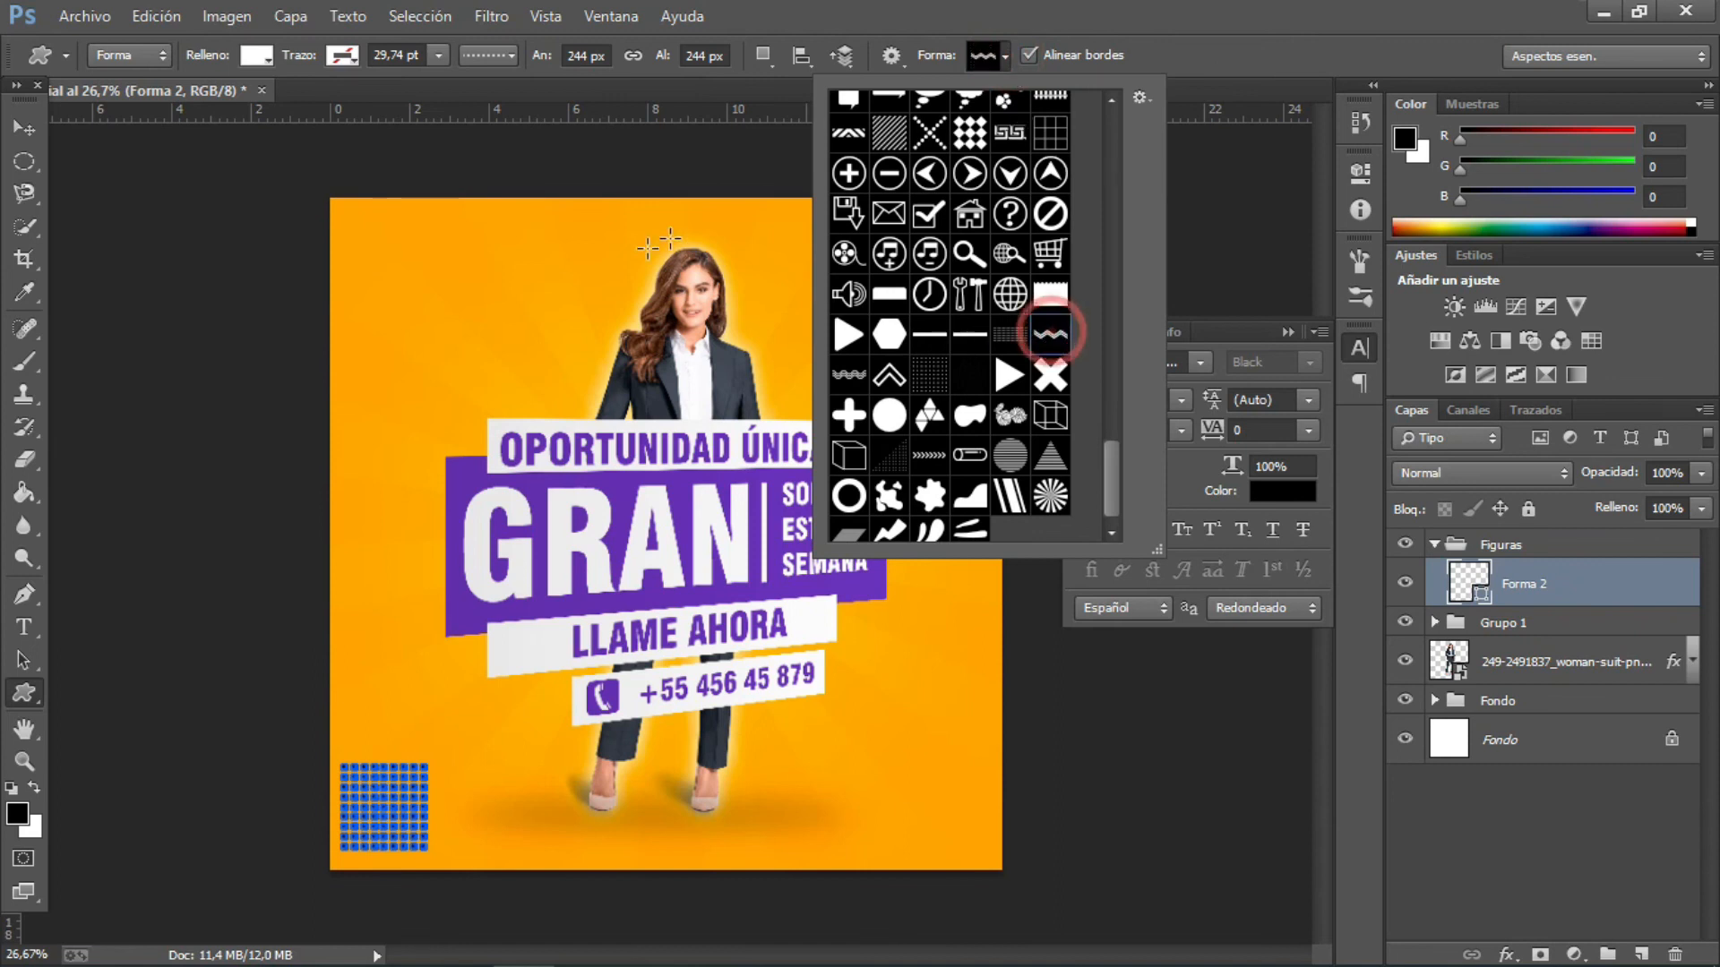
{"action": "left_click_drag", "start_coordinate": [776, 224], "coordinate": [905, 270]}
{"action": "left_click", "coordinate": [38, 162]}
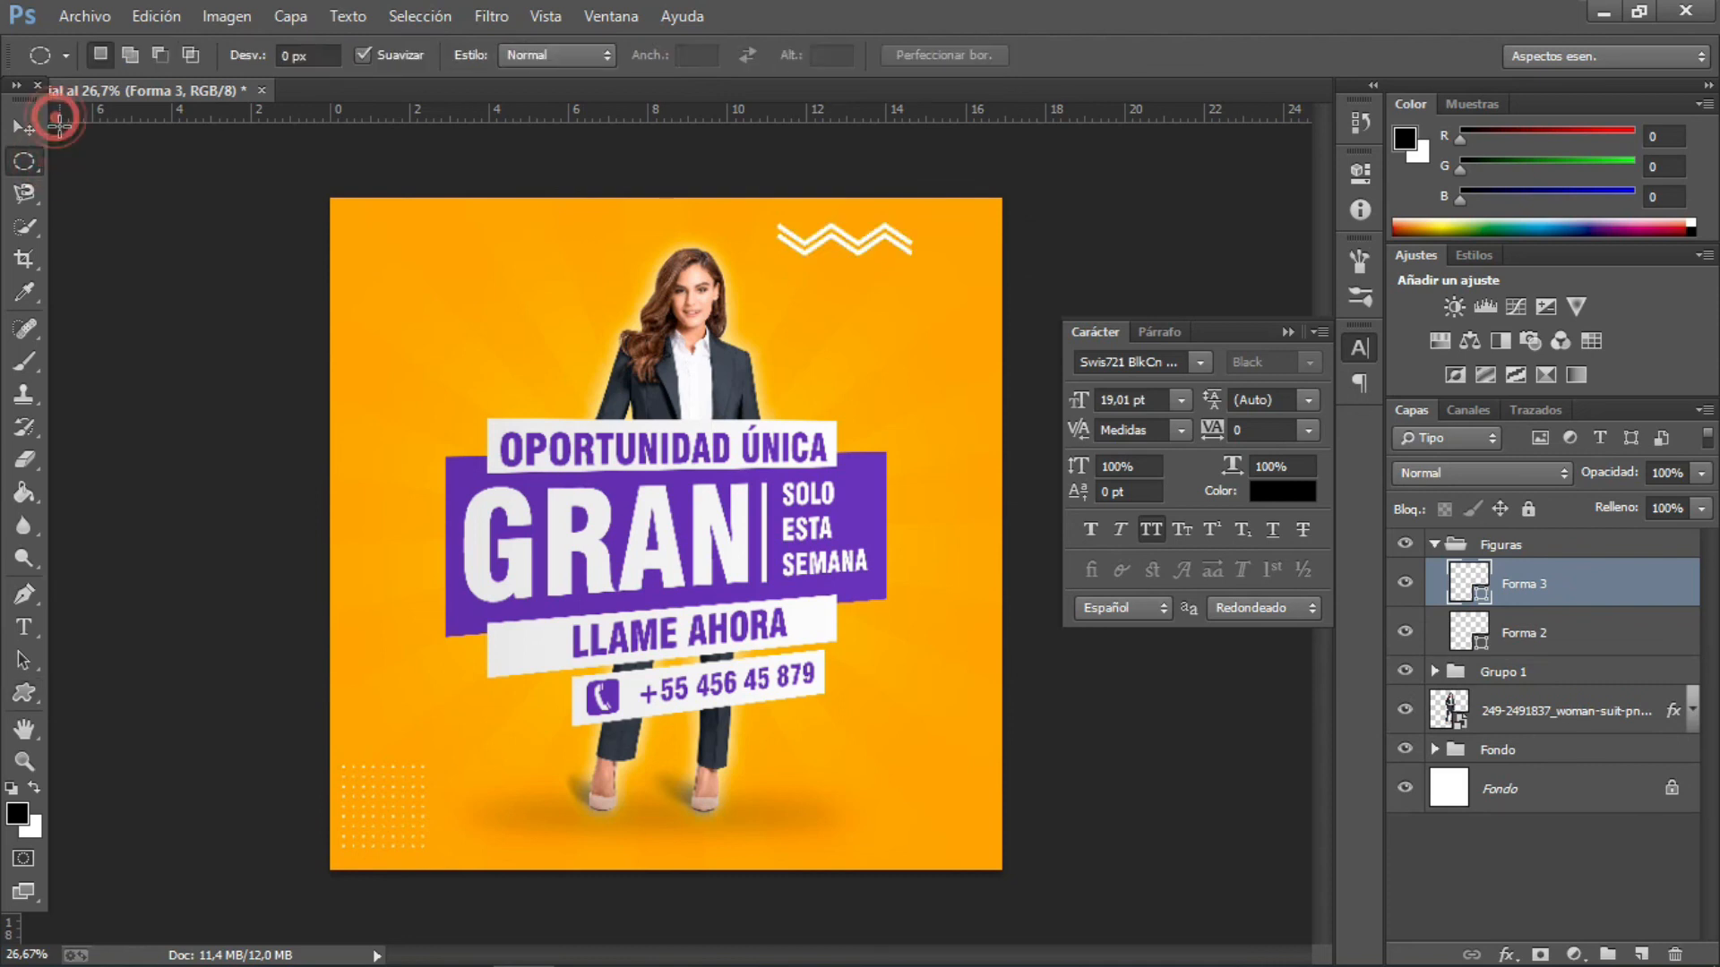
- Scale the zigzag shape proportionally to 76,85% and place it at about X 1610, Y 115 px
{"action": "left_click", "coordinate": [25, 128]}
{"action": "mouse_move", "coordinate": [902, 239]}
{"action": "left_mouse_down"}
{"action": "mouse_move", "coordinate": [949, 244]}
{"action": "mouse_move", "coordinate": [929, 249]}
{"action": "left_mouse_up"}
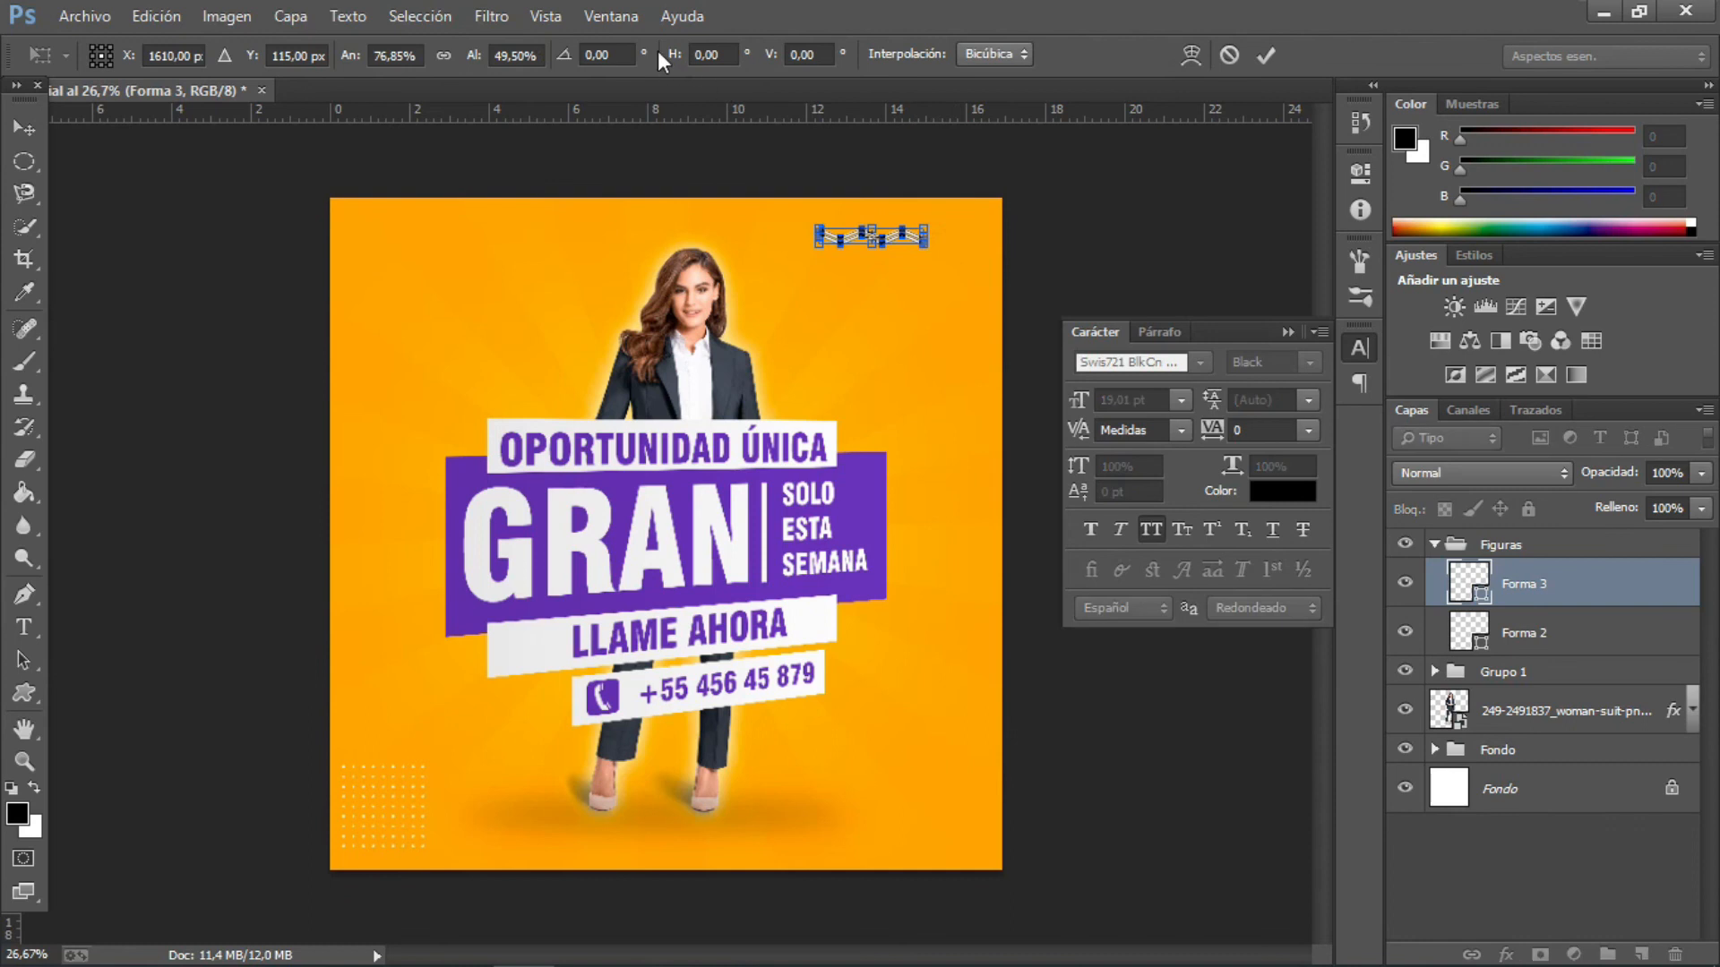
{"action": "left_click", "coordinate": [444, 55]}
{"action": "left_click", "coordinate": [24, 161]}
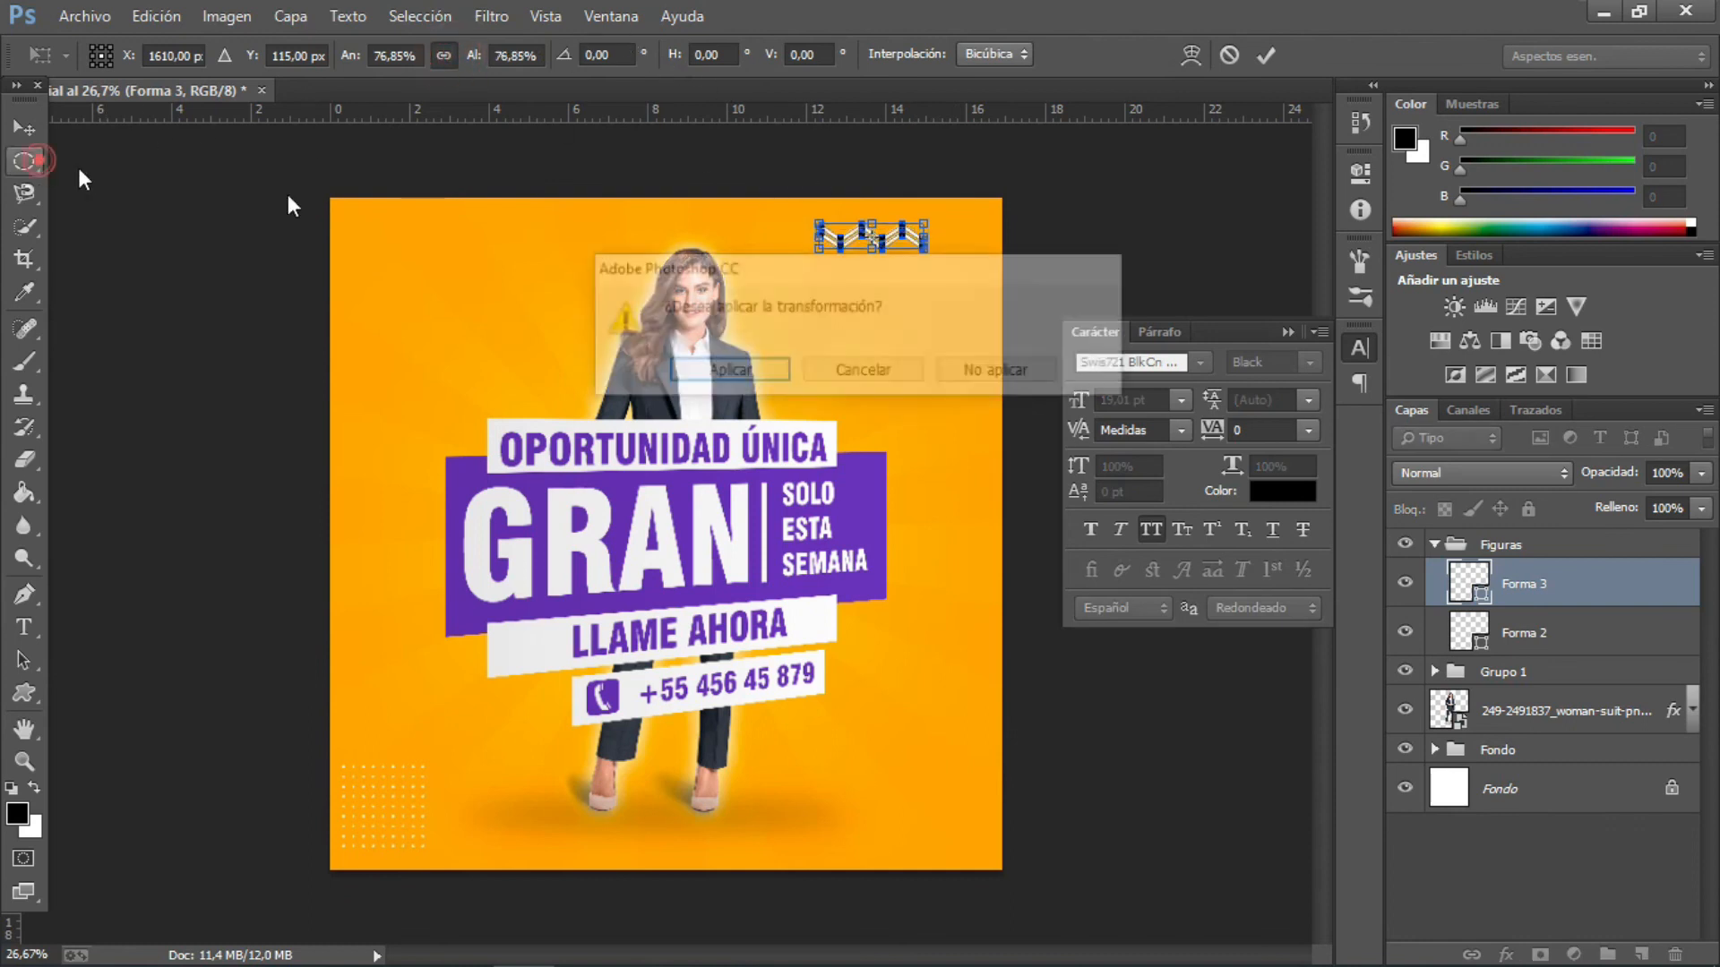
{"action": "left_click", "coordinate": [747, 376]}
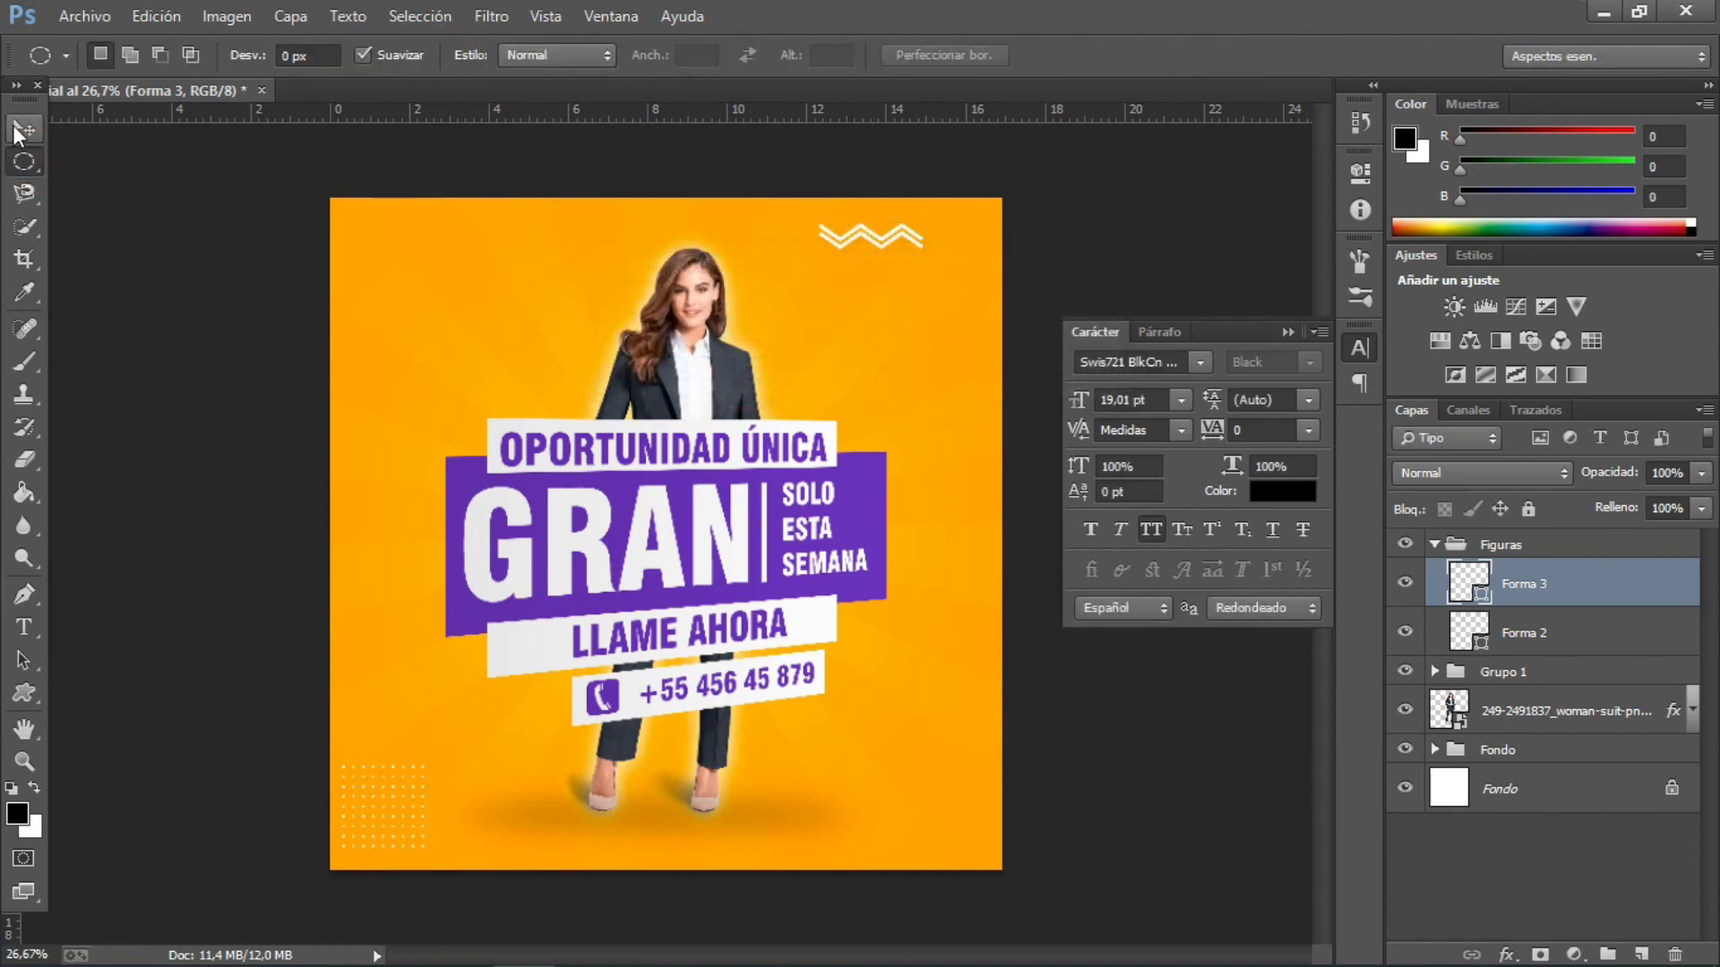
- Draw a small white double-chevron custom shape, about 83 by 57 px, in the lower-right area of the canvas
{"action": "left_click", "coordinate": [25, 693]}
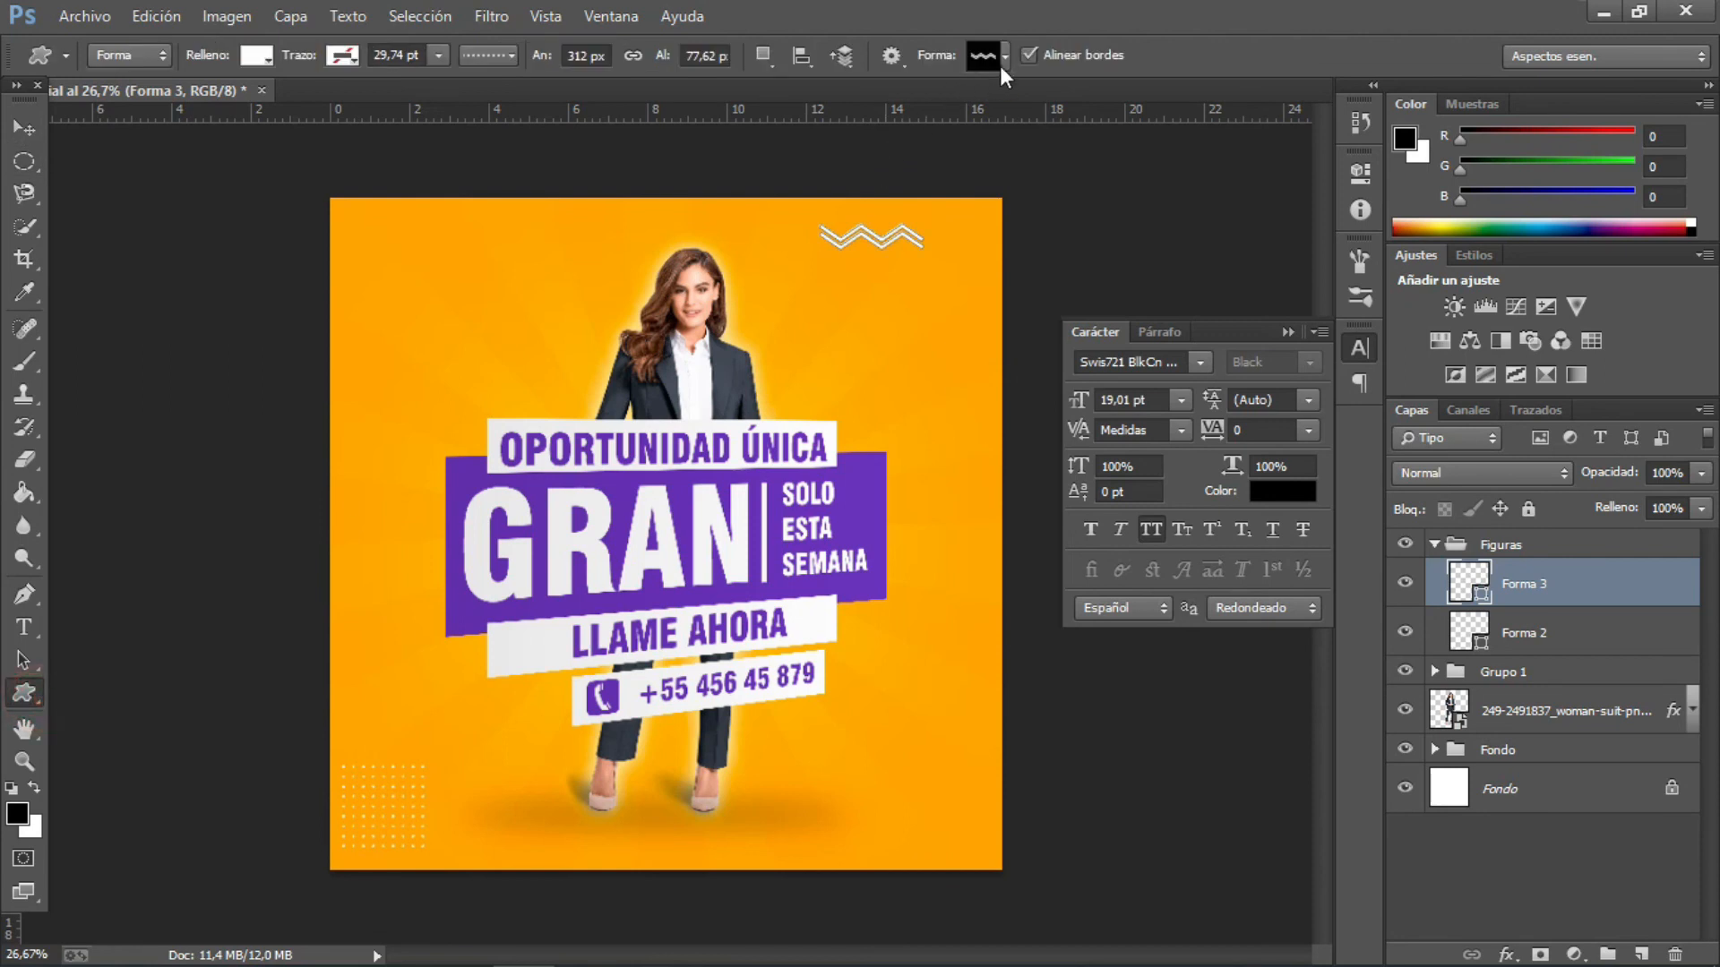
{"action": "left_click", "coordinate": [1001, 56]}
{"action": "left_click", "coordinate": [902, 376]}
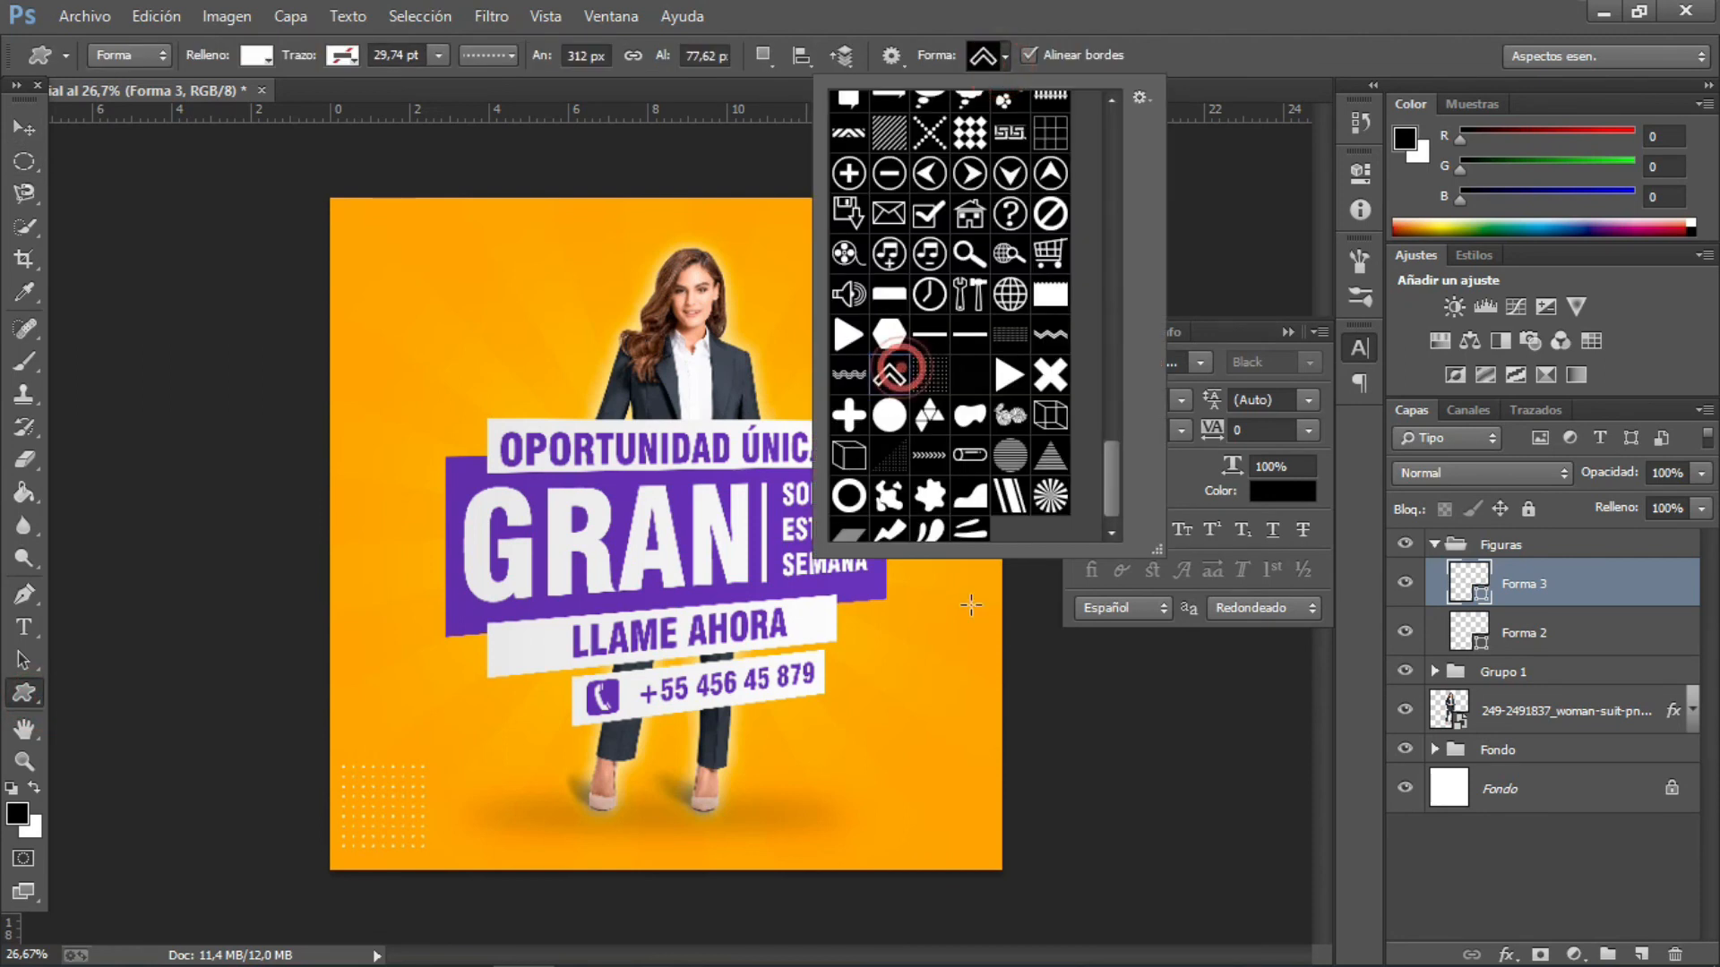
{"action": "left_click", "coordinate": [938, 757]}
{"action": "left_click_drag", "start_coordinate": [933, 741], "coordinate": [914, 725]}
{"action": "left_click", "coordinate": [13, 160]}
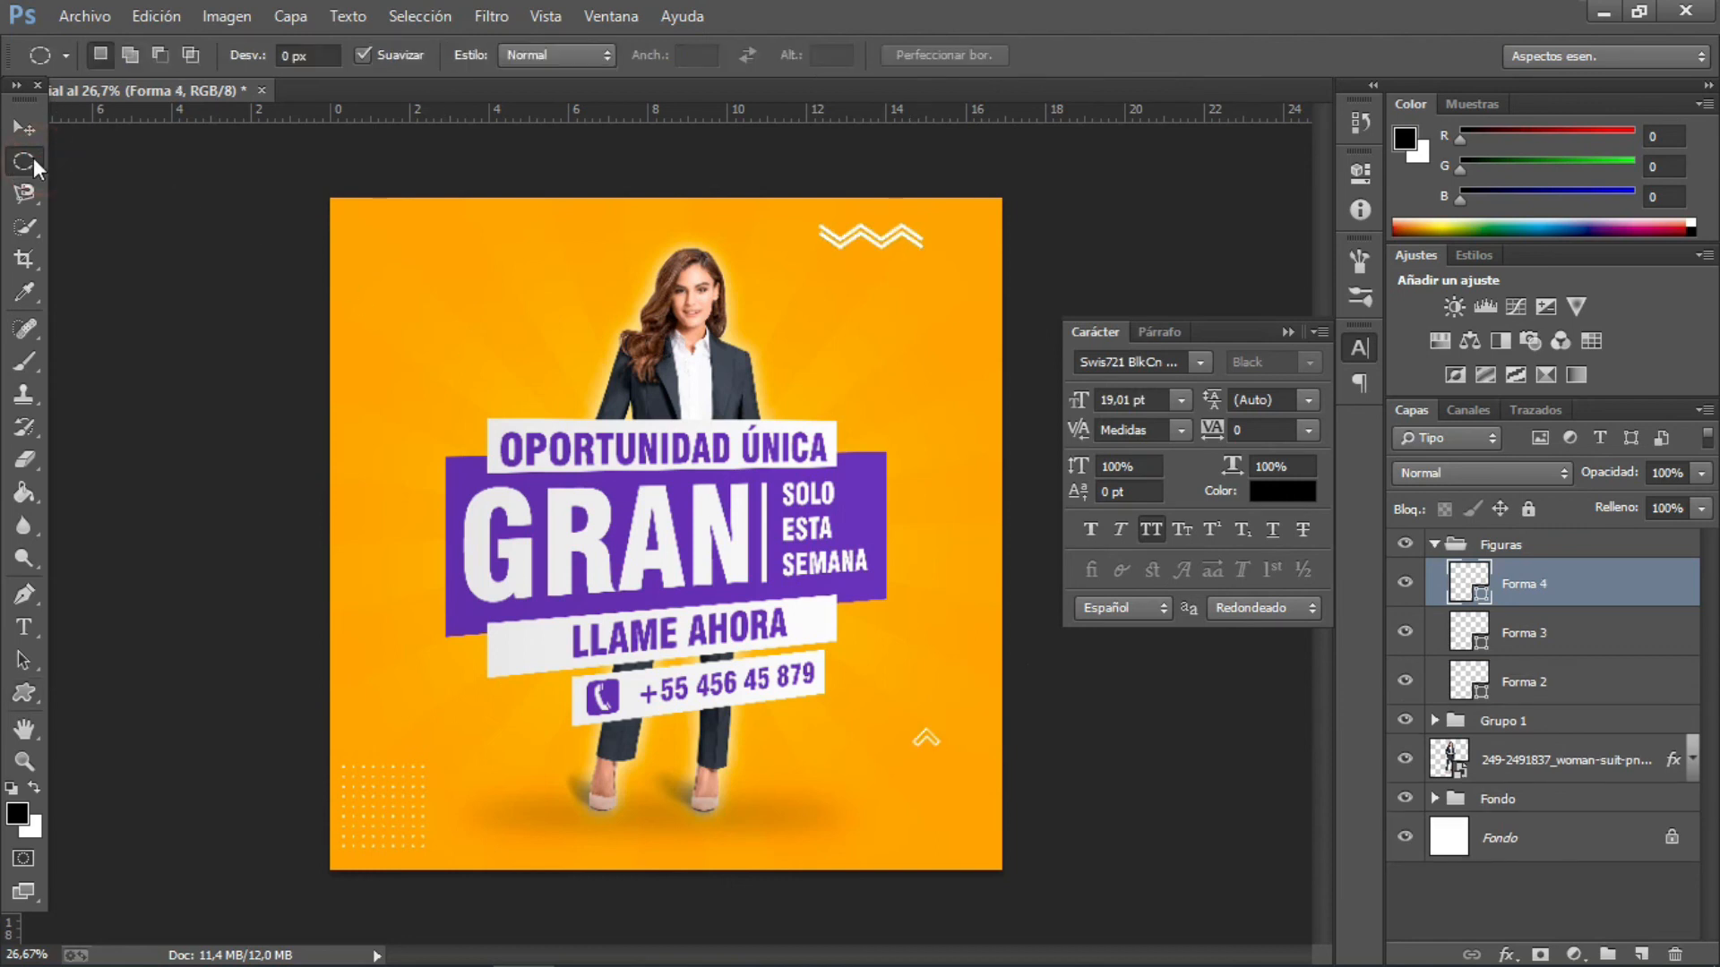
{"action": "left_click", "coordinate": [27, 131]}
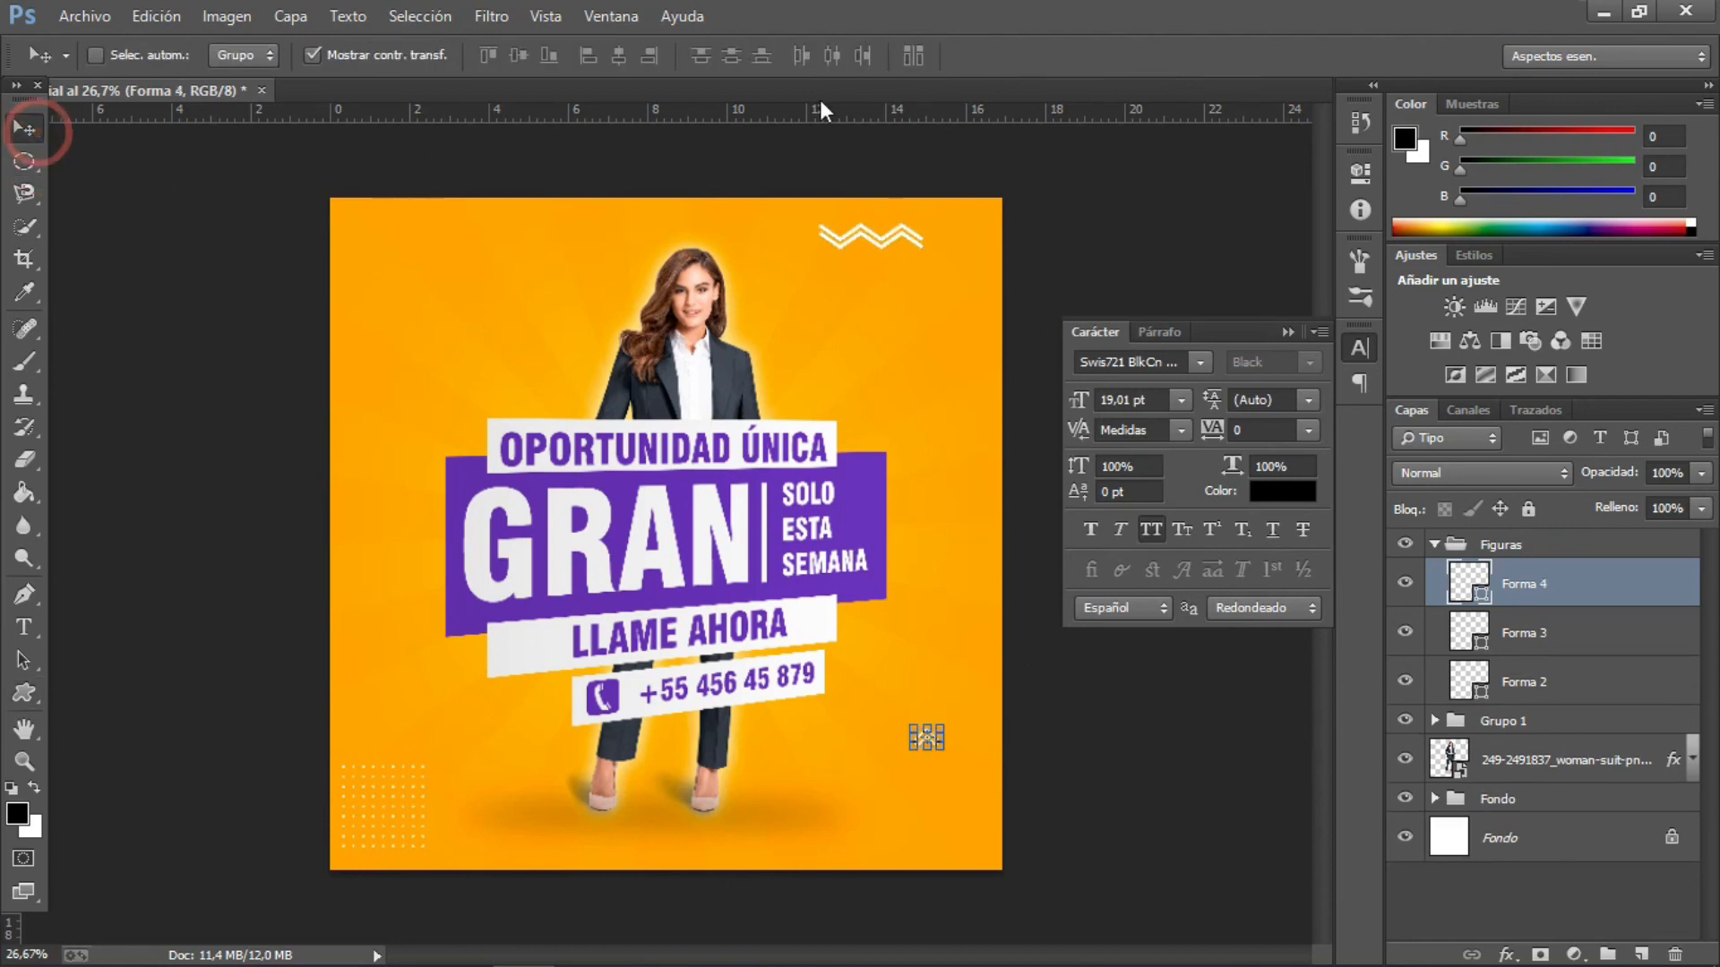
- Draw a small white plus-sign custom shape on the orange background to the left of the woman's torso
{"action": "left_click", "coordinate": [24, 692]}
{"action": "left_click", "coordinate": [1006, 55]}
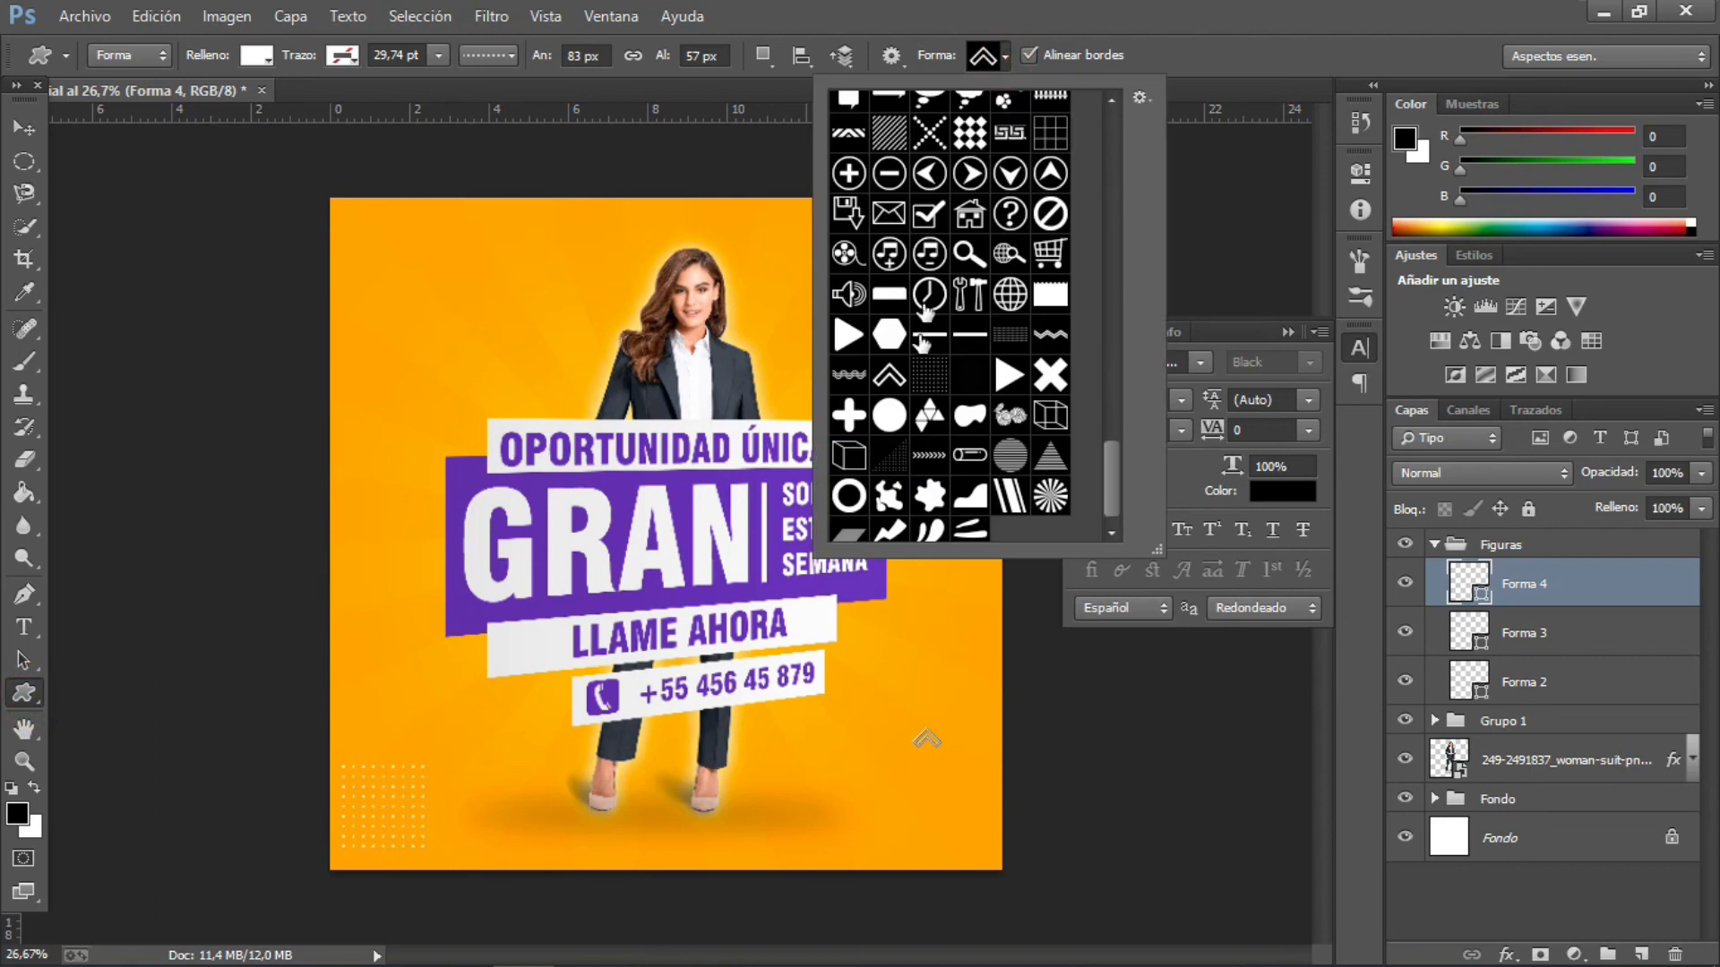
{"action": "left_click", "coordinate": [850, 414]}
{"action": "left_click_drag", "start_coordinate": [402, 349], "coordinate": [439, 387]}
{"action": "left_click", "coordinate": [24, 161]}
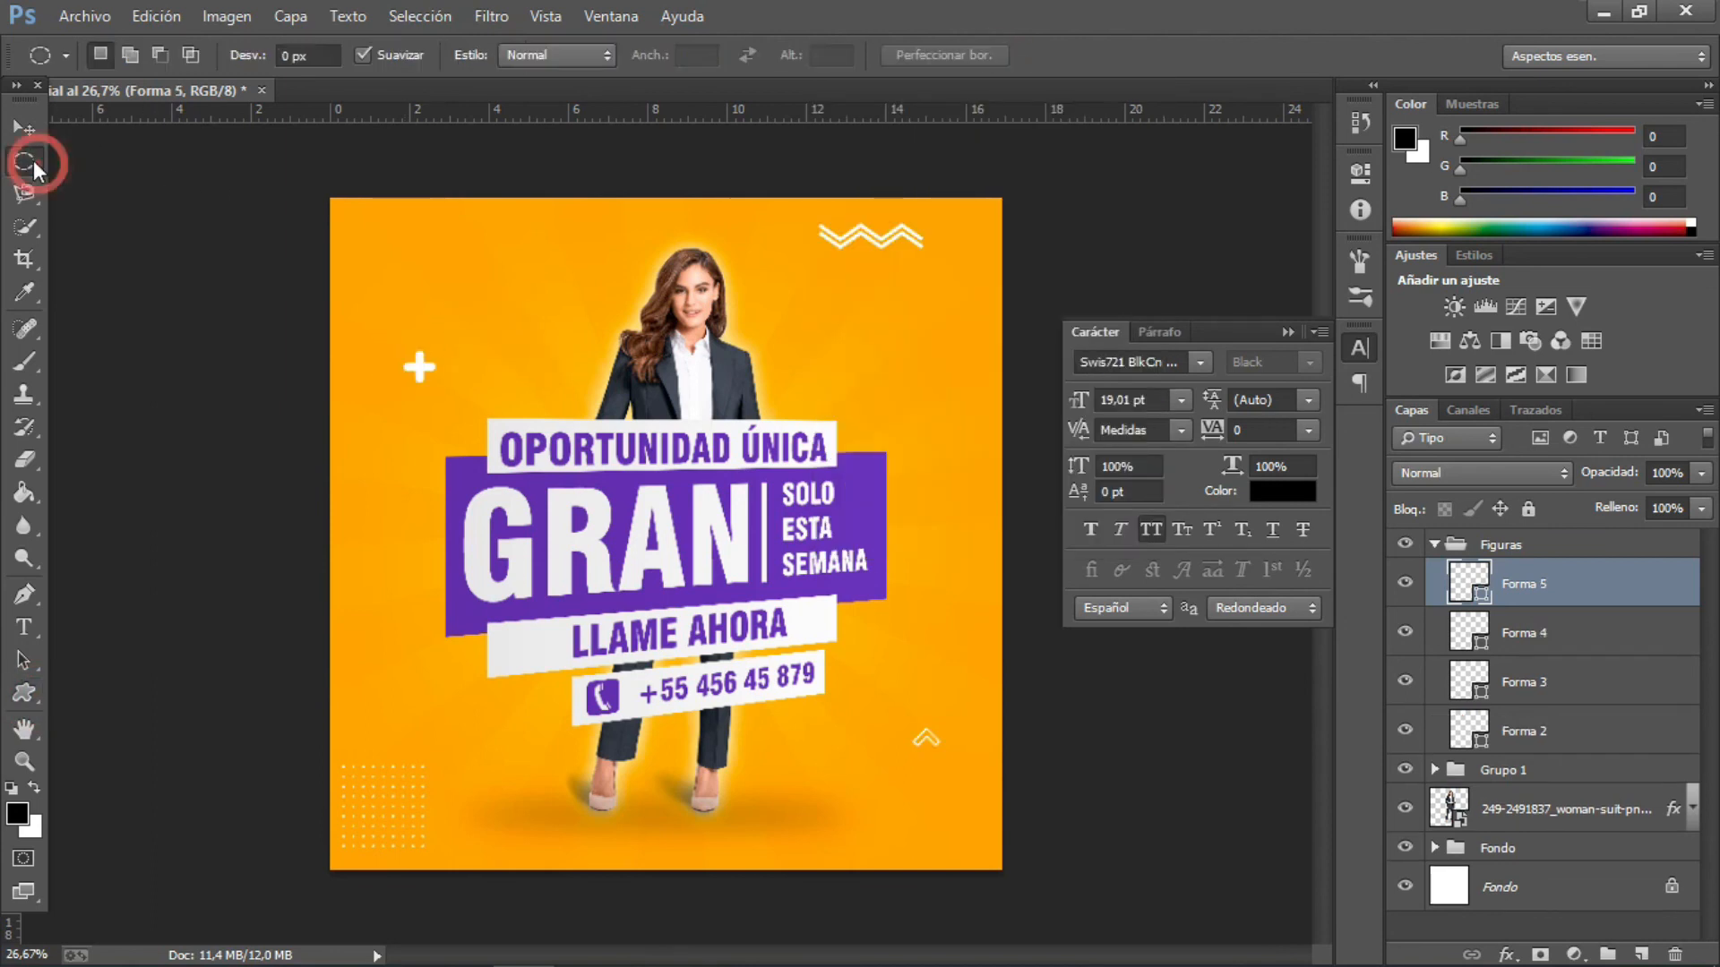
{"action": "scroll", "coordinate": [1157, 229], "scroll_direction": "up", "scroll_amount": 1}
{"action": "key", "text": "alt"}
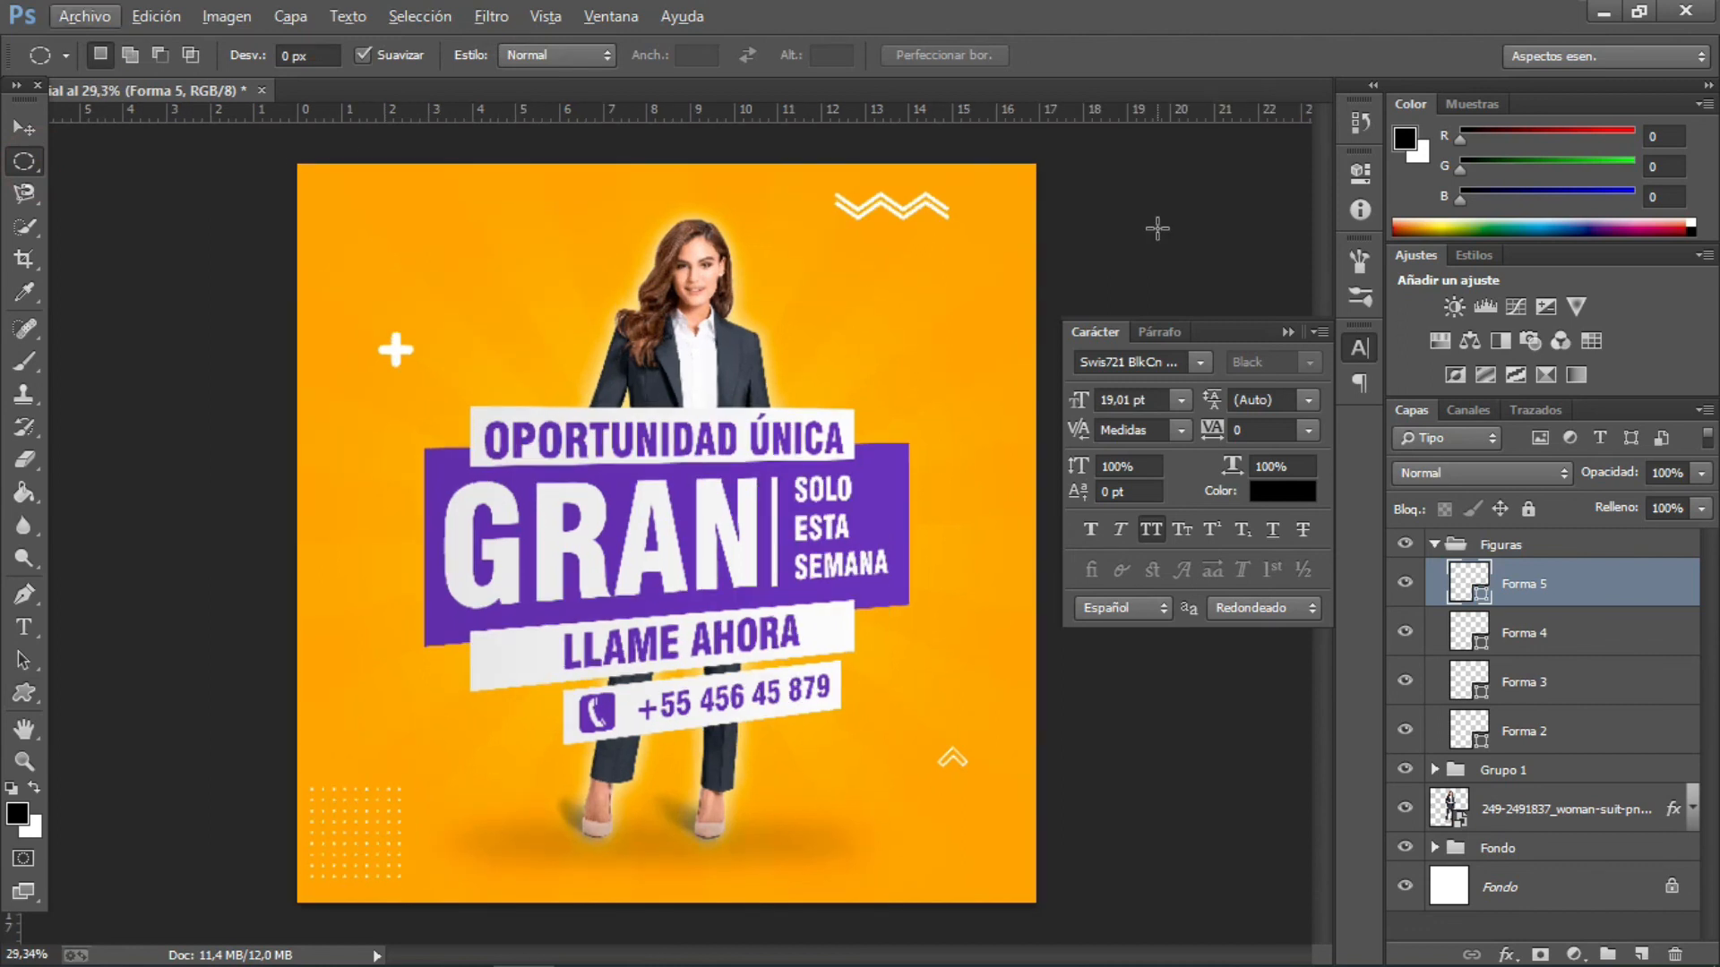